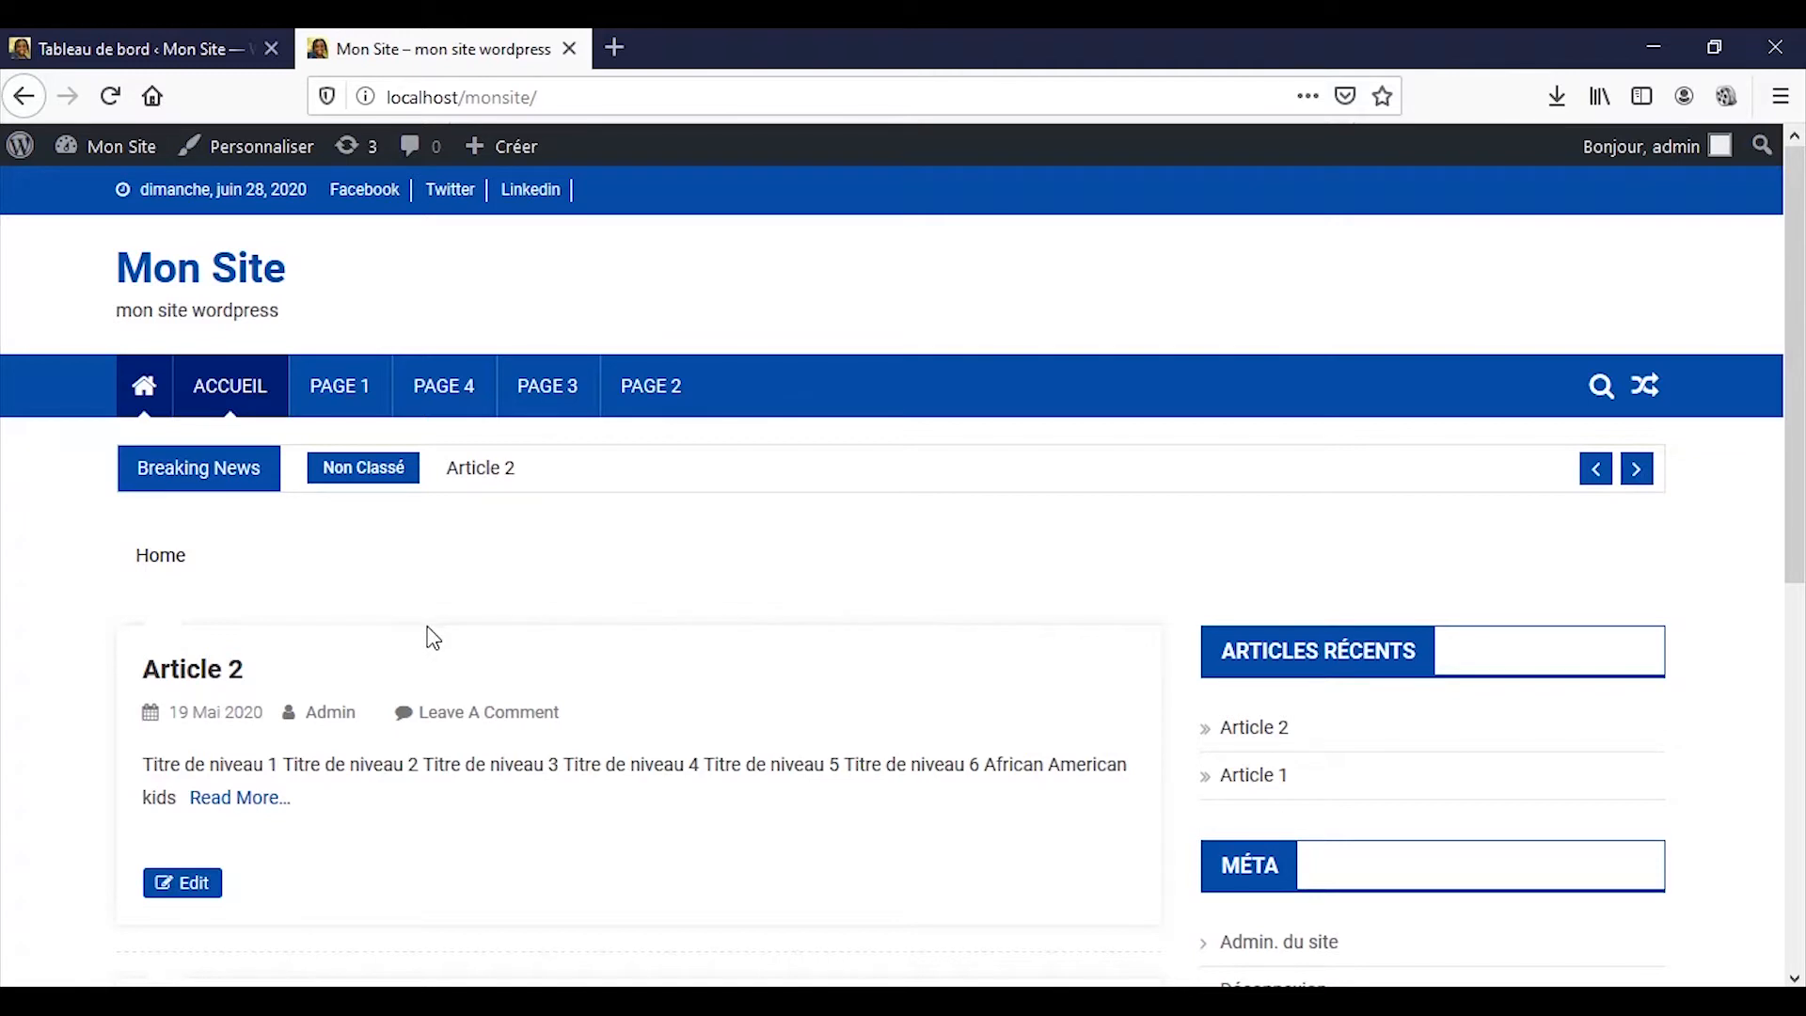
- Activate the Twenty Sixteen theme for the site in the WordPress administration
scroll(432, 637, "down", 3)
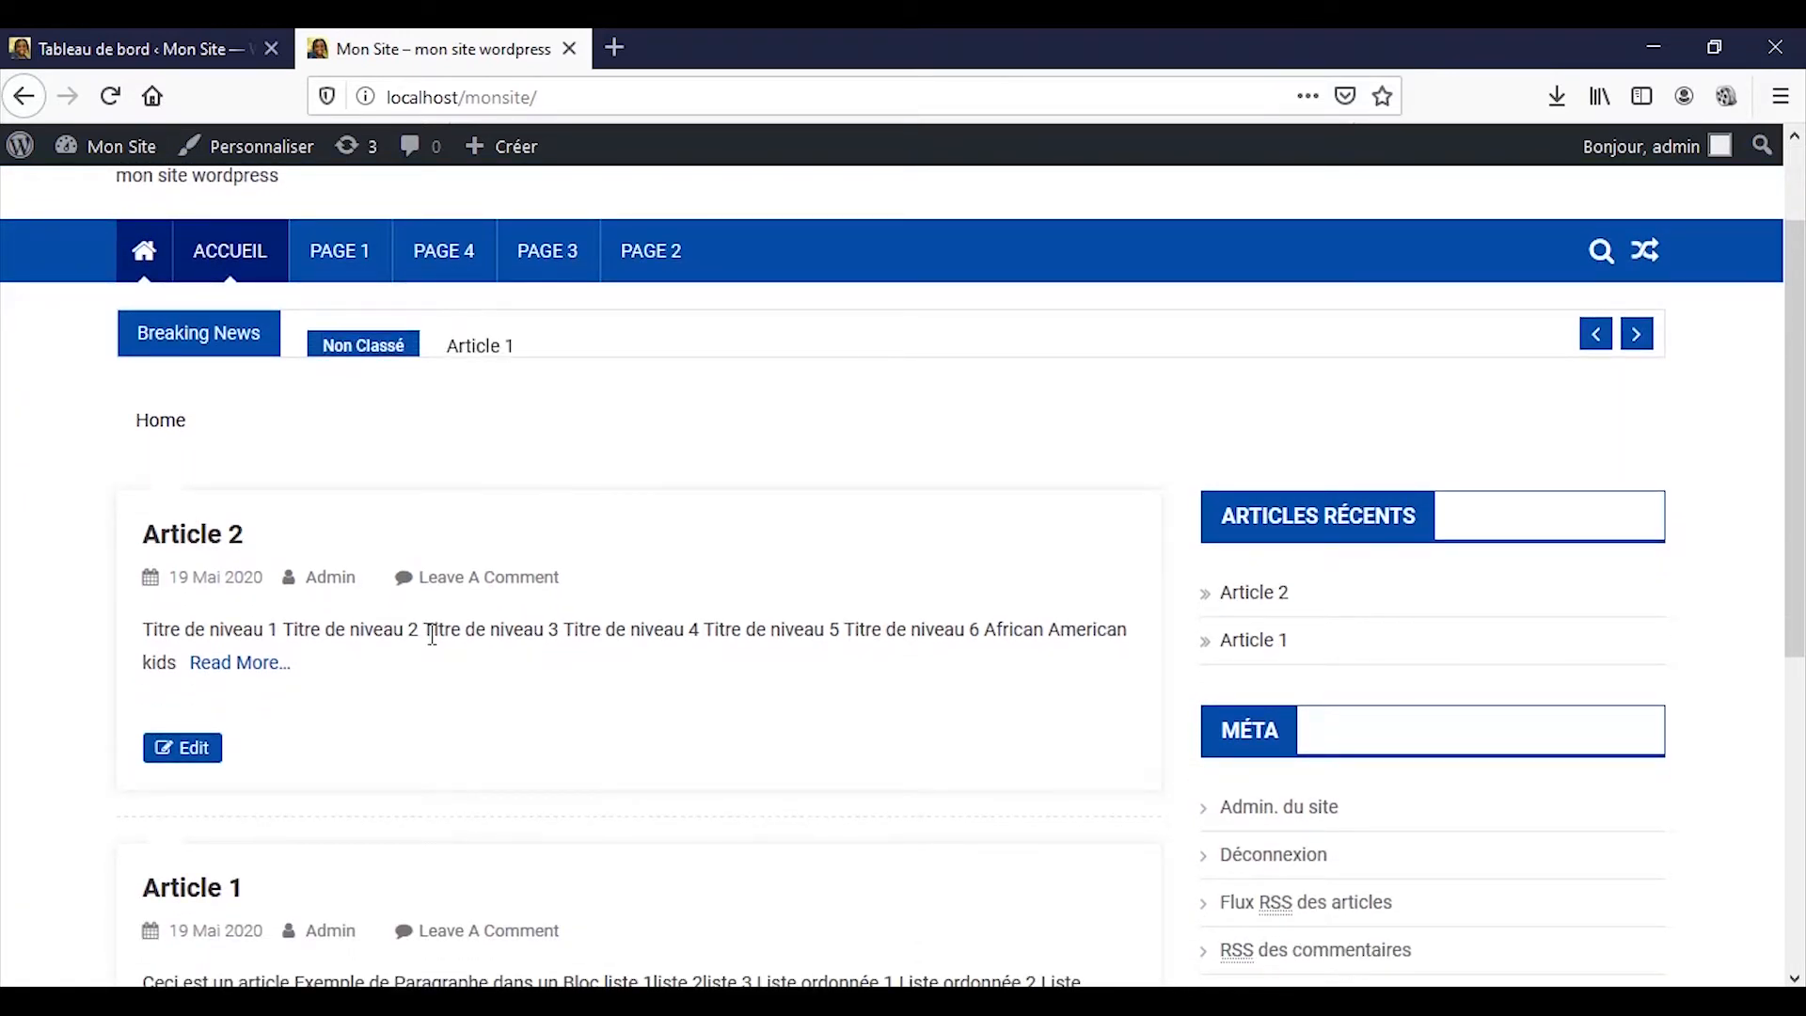
scroll(432, 635, "up", 3)
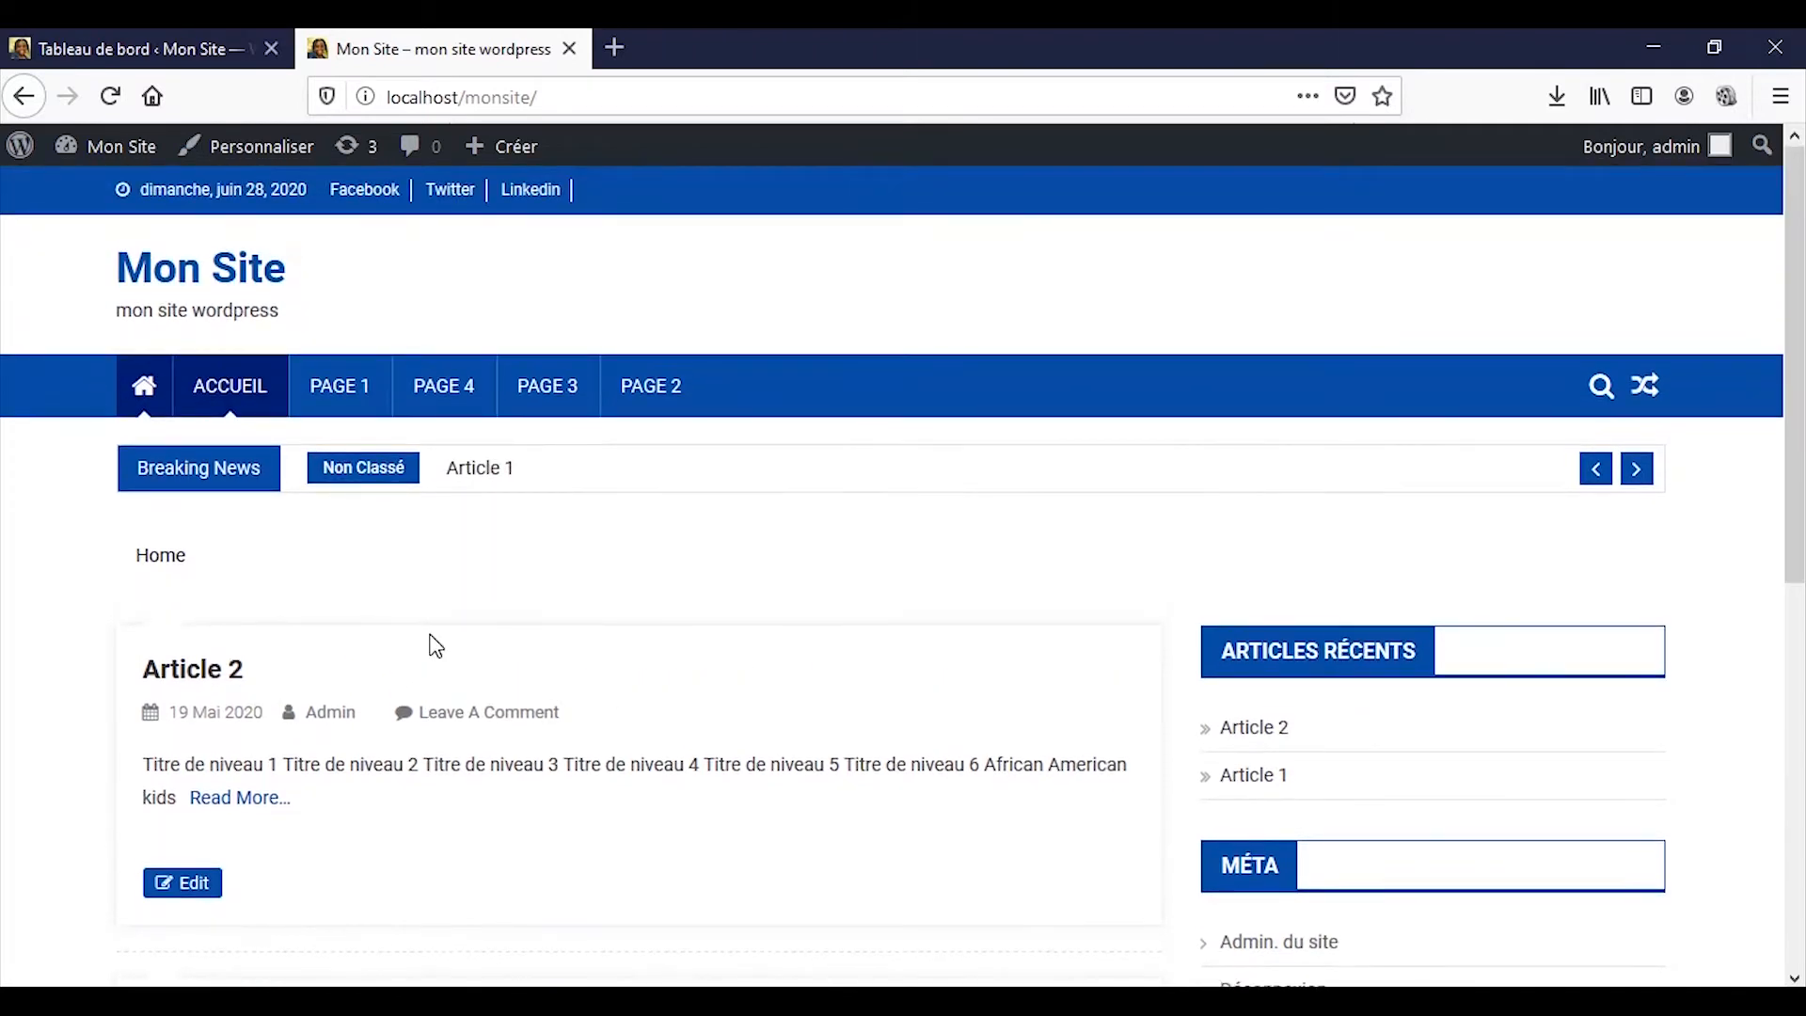
left_click(141, 49)
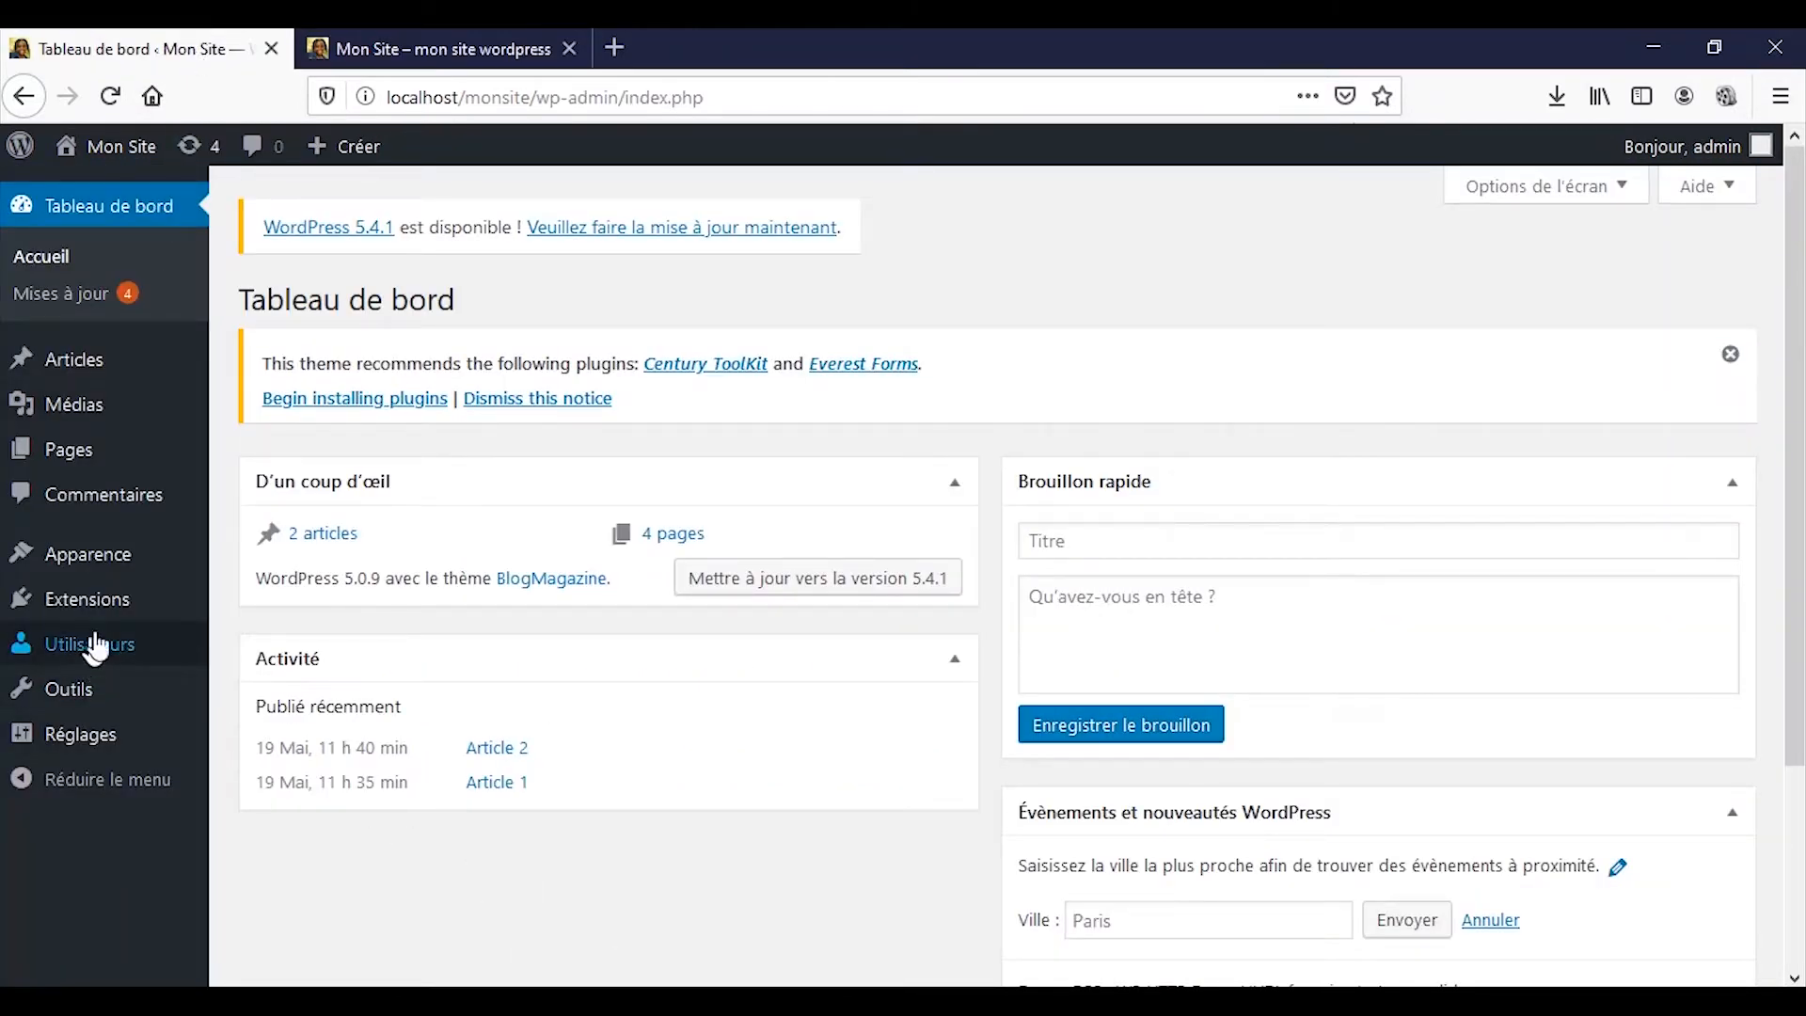
left_click(130, 561)
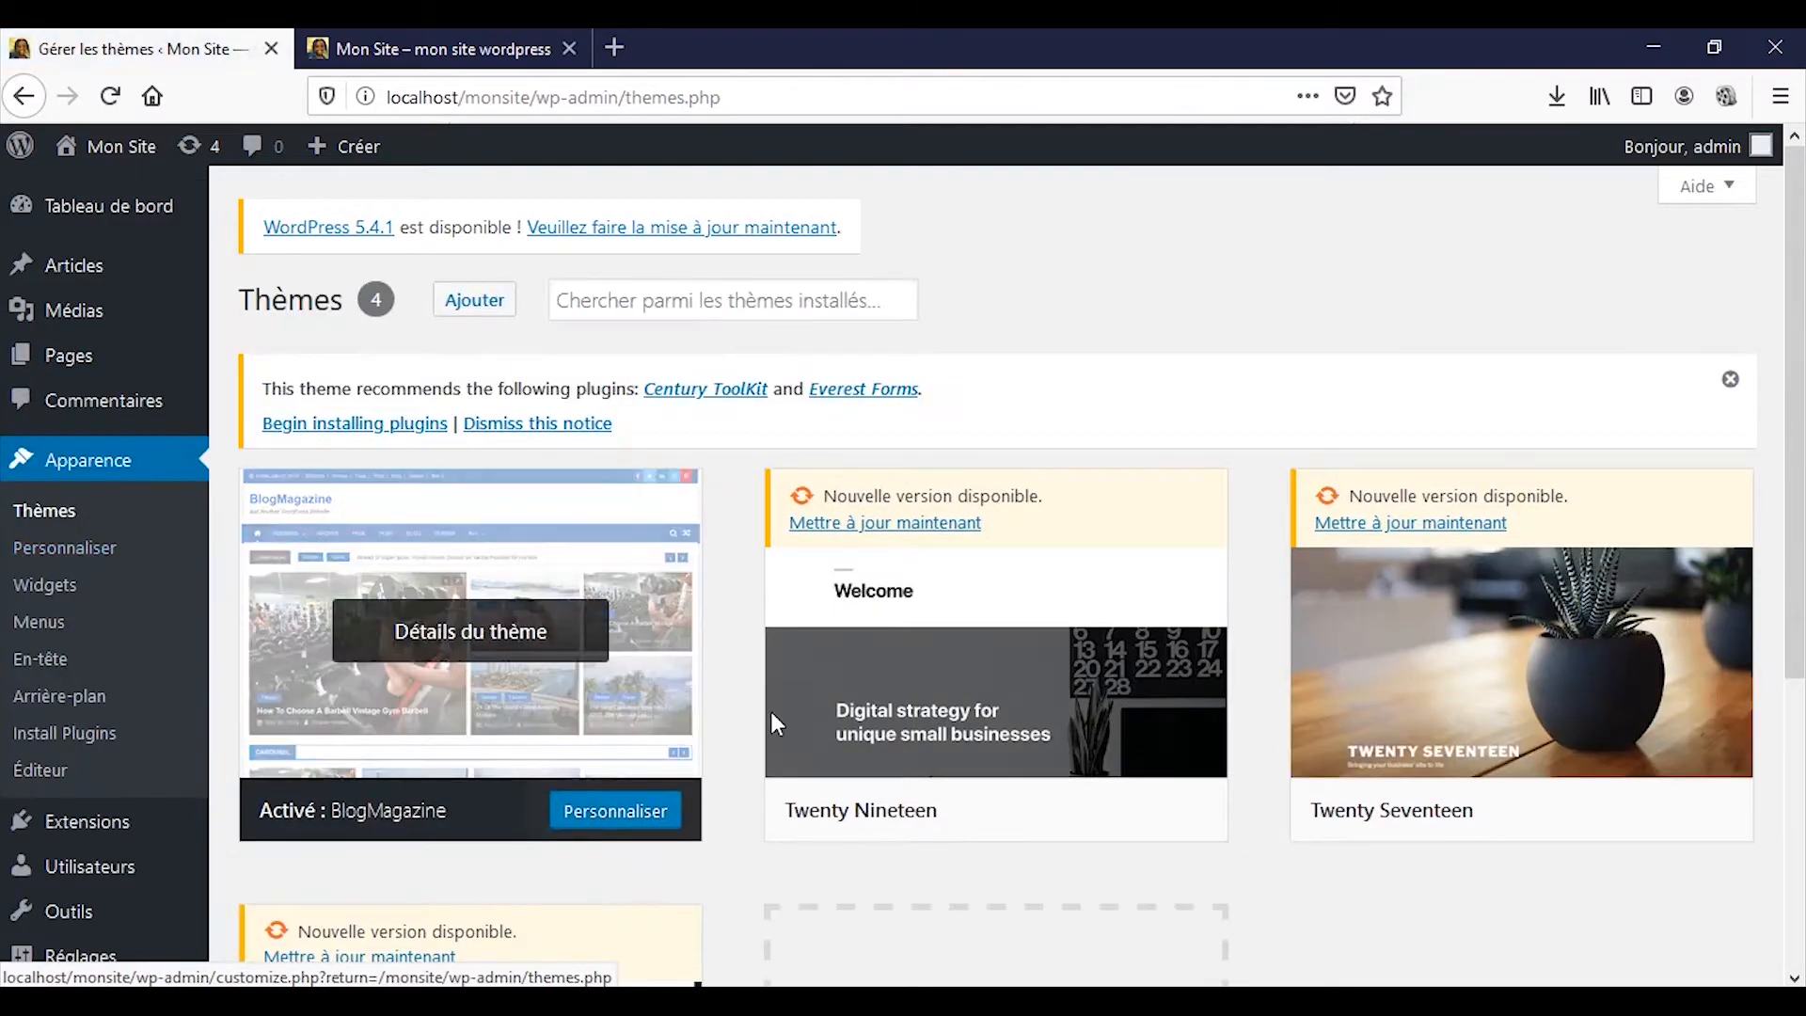
scroll(1082, 824, "down", 1)
scroll(1081, 824, "down", 7)
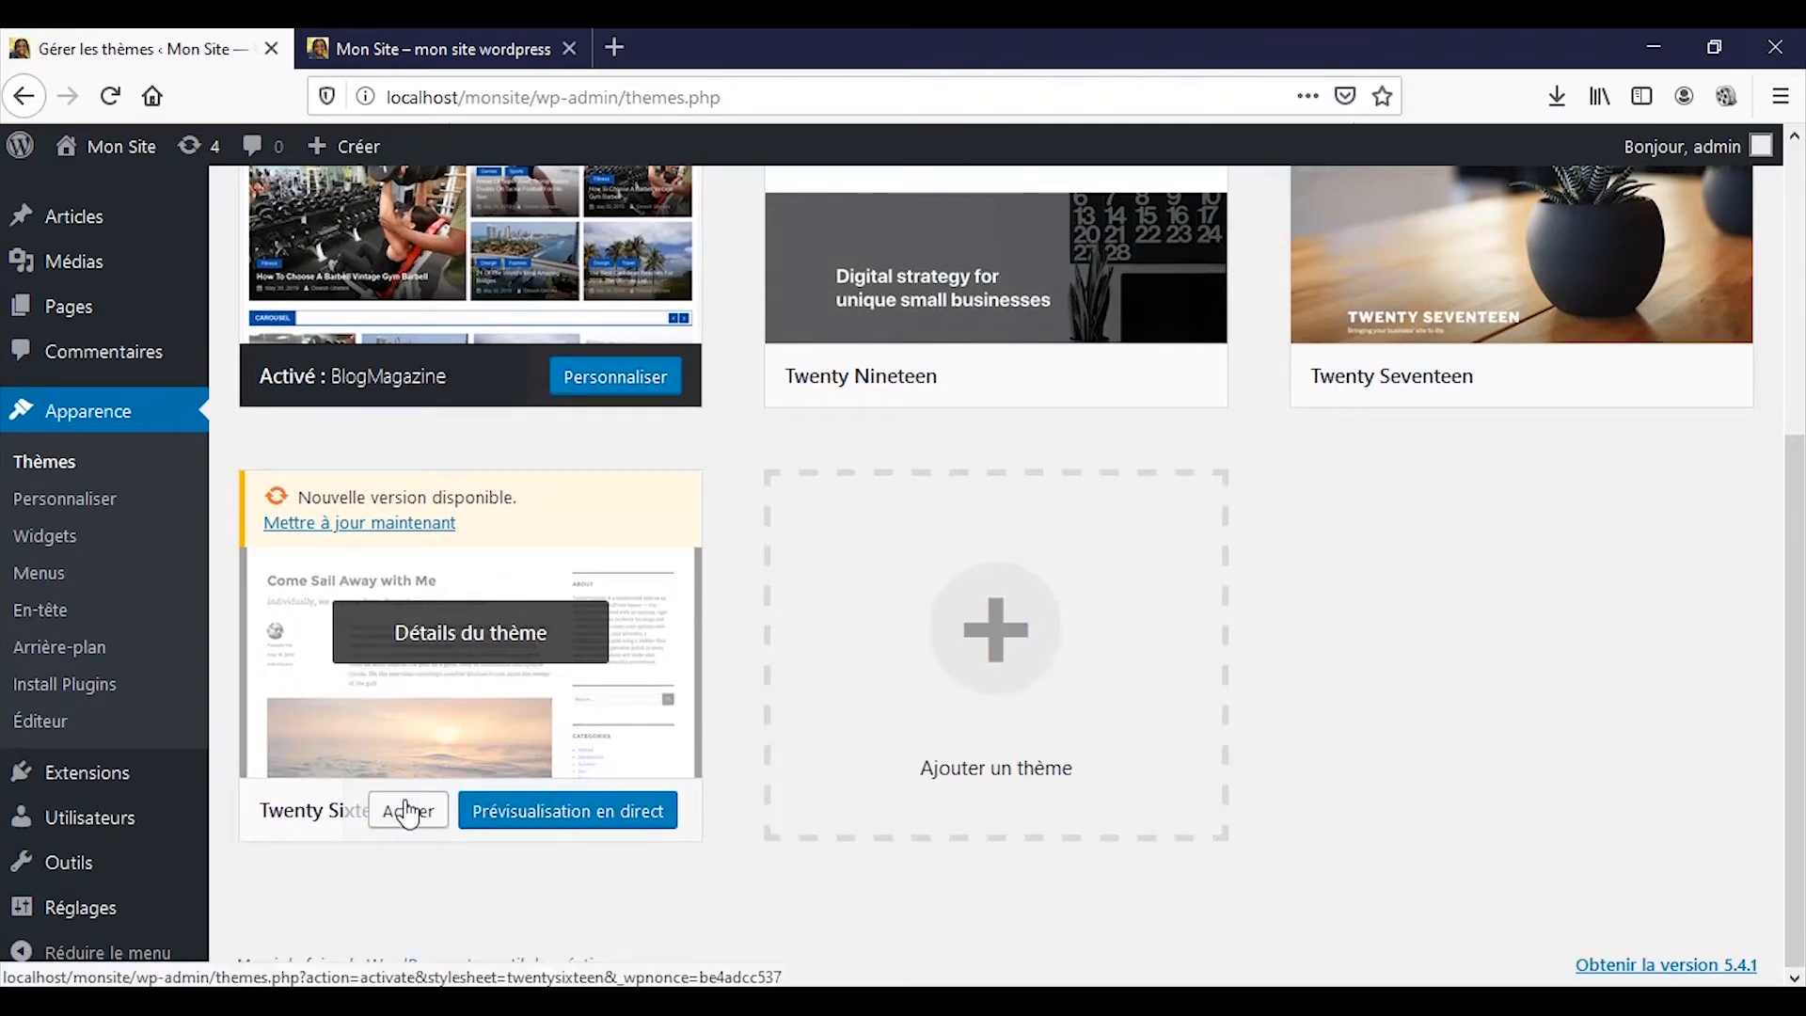
left_click(408, 811)
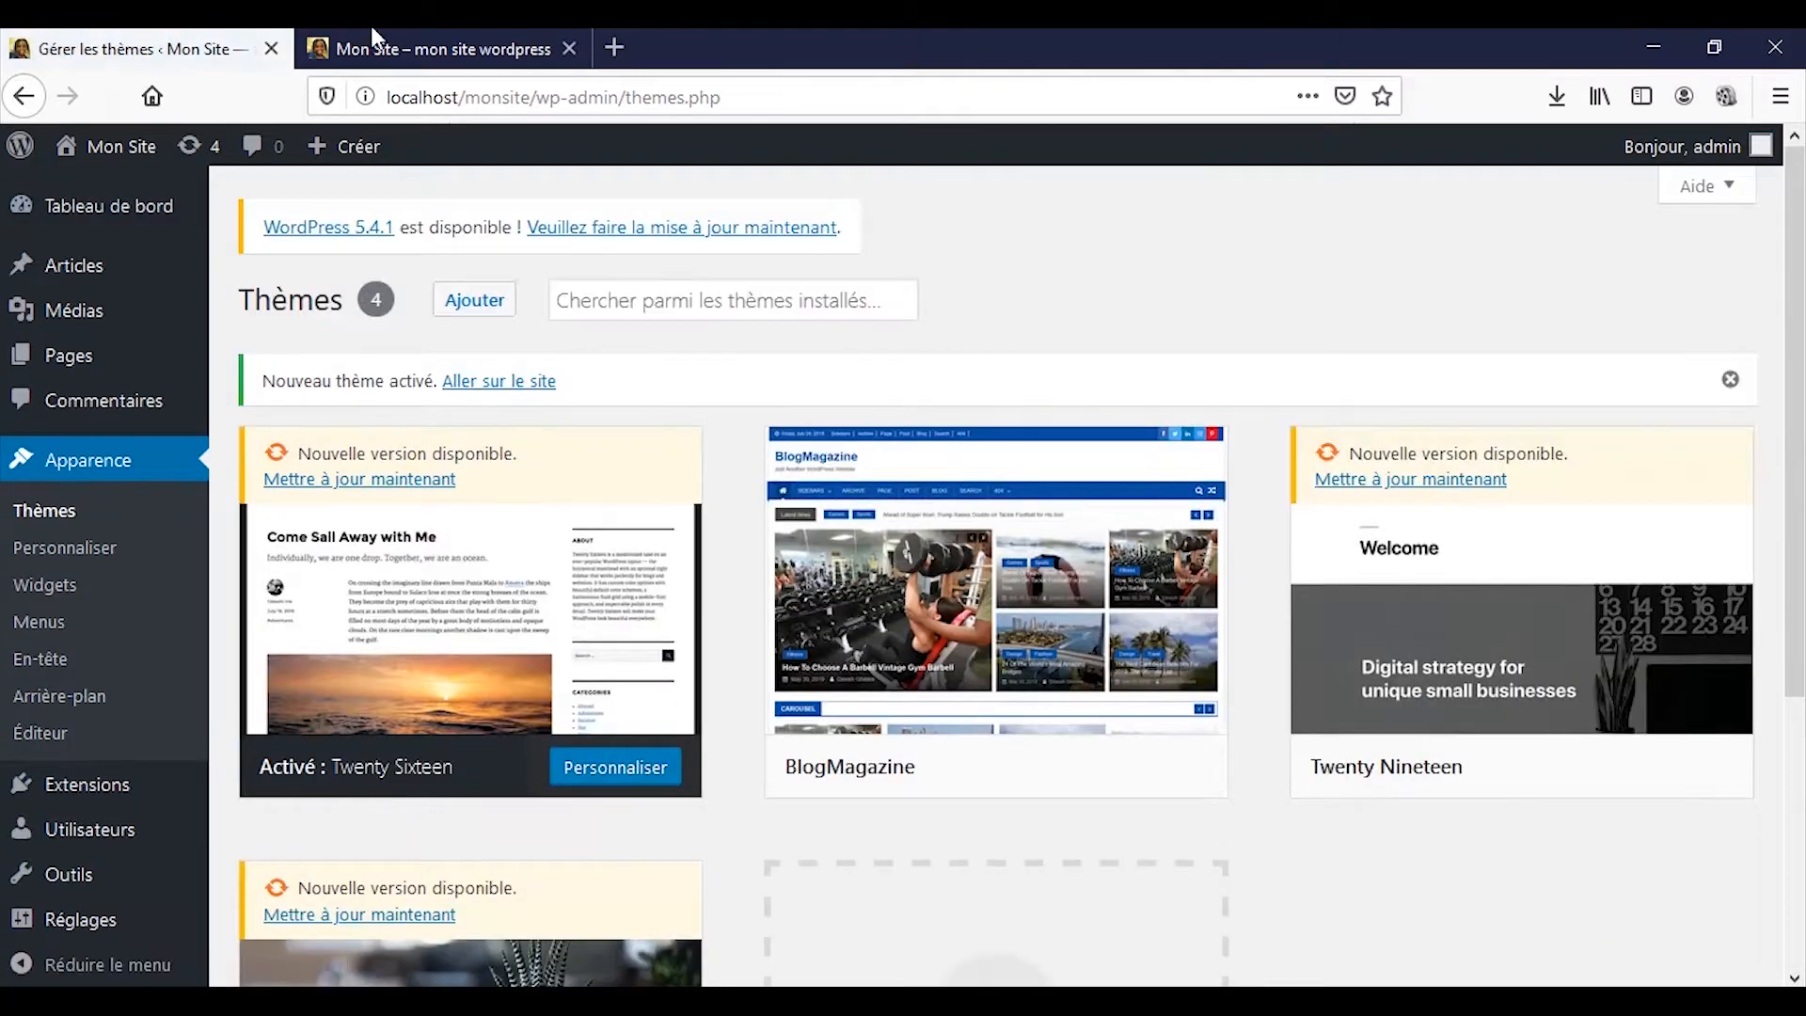
- Reload the public homepage and examine the header, articles and sidebar under the newly activated theme
left_click(372, 47)
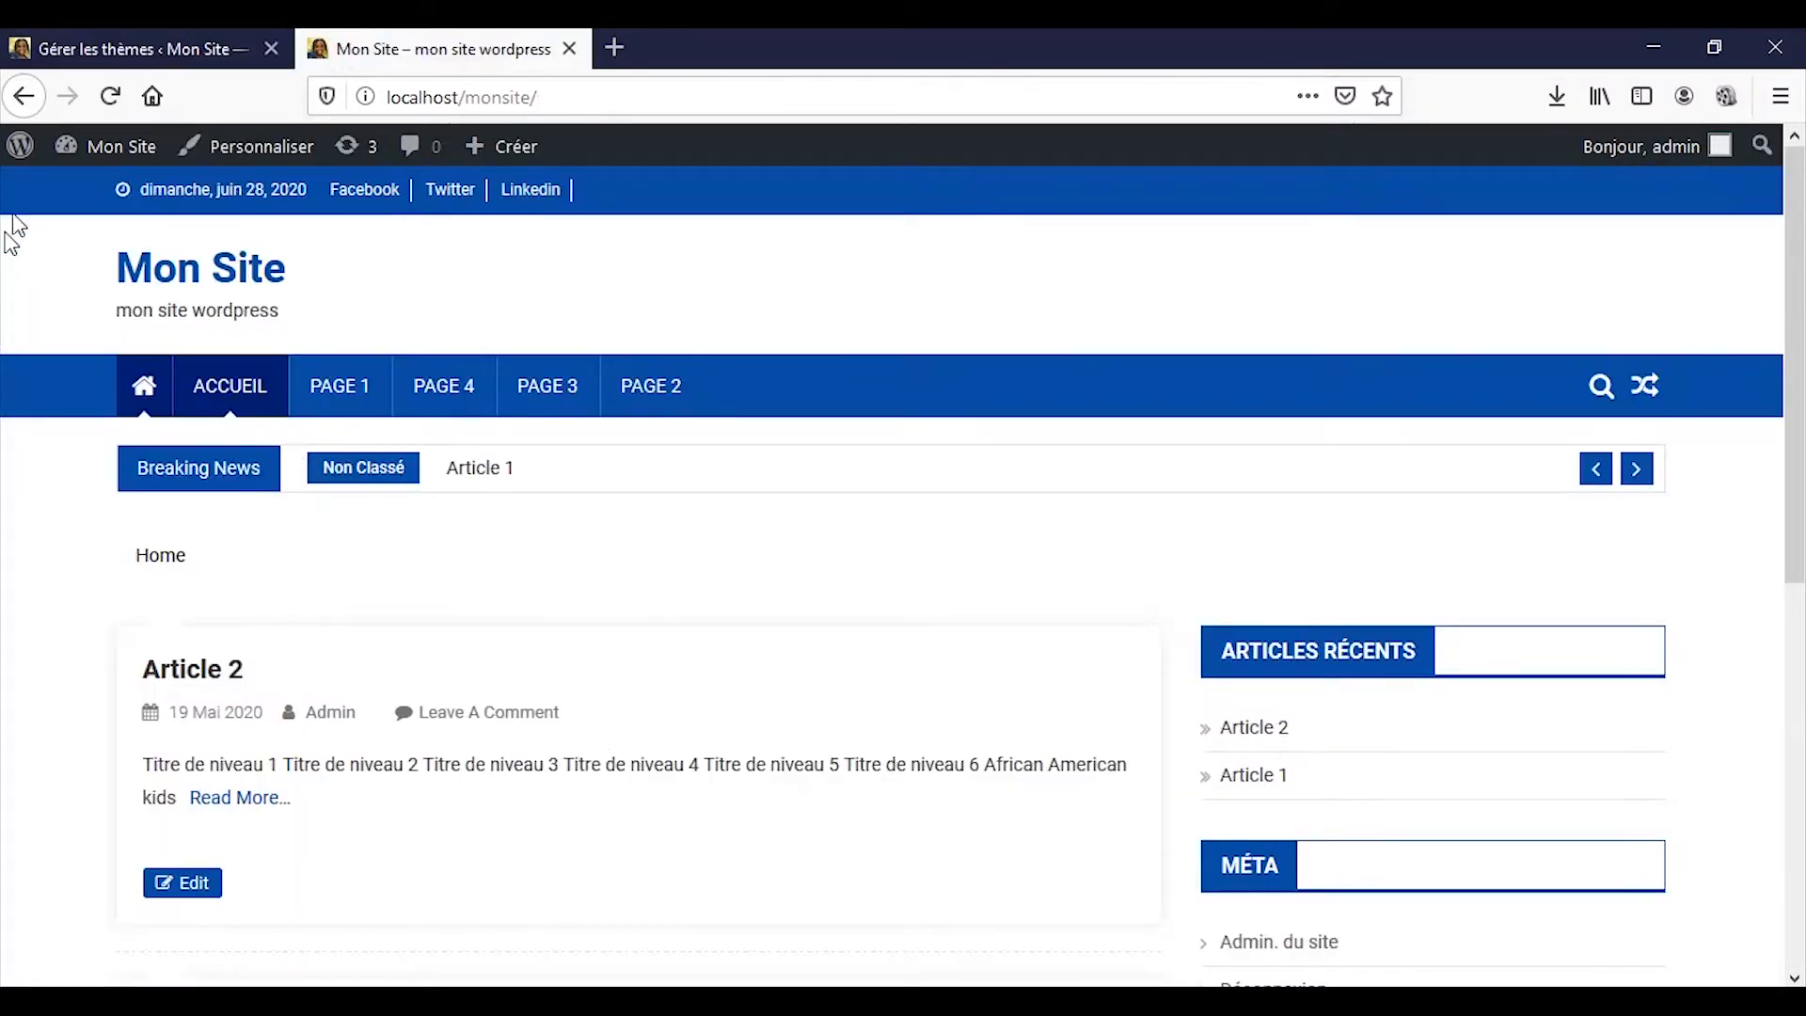
left_click(105, 92)
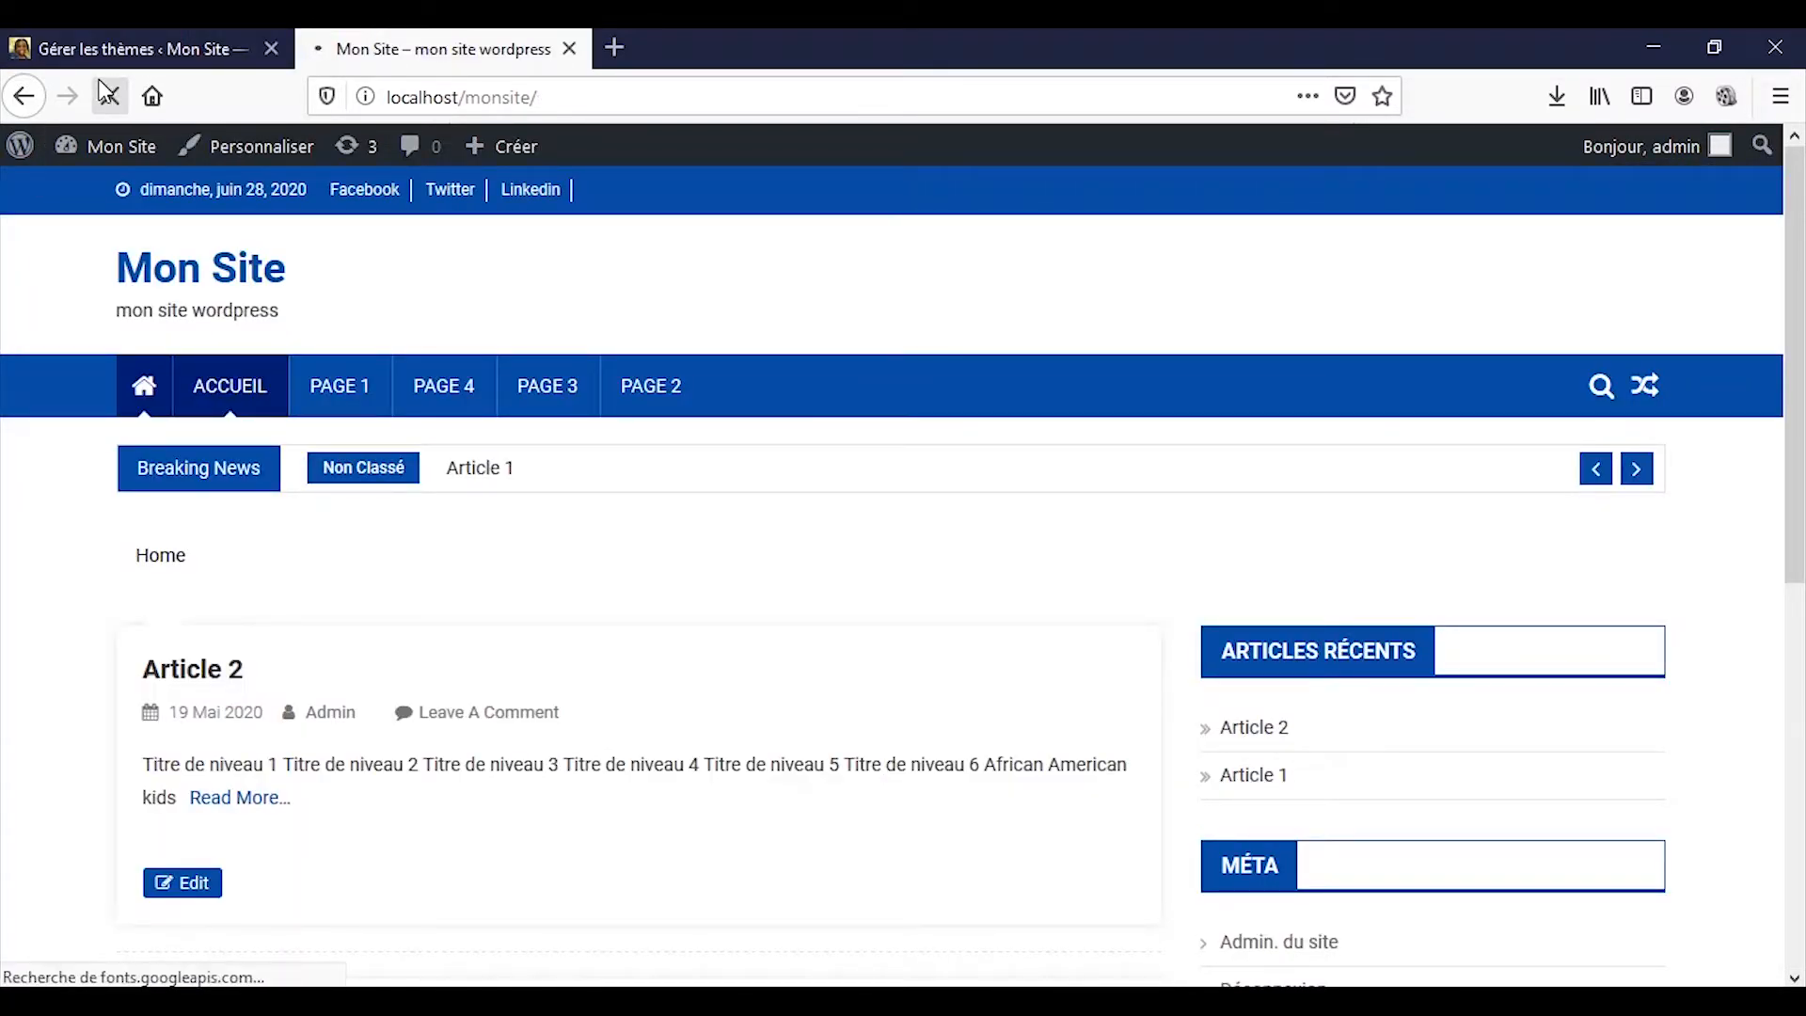
scroll(301, 637, "down", 5)
scroll(310, 639, "down", 10)
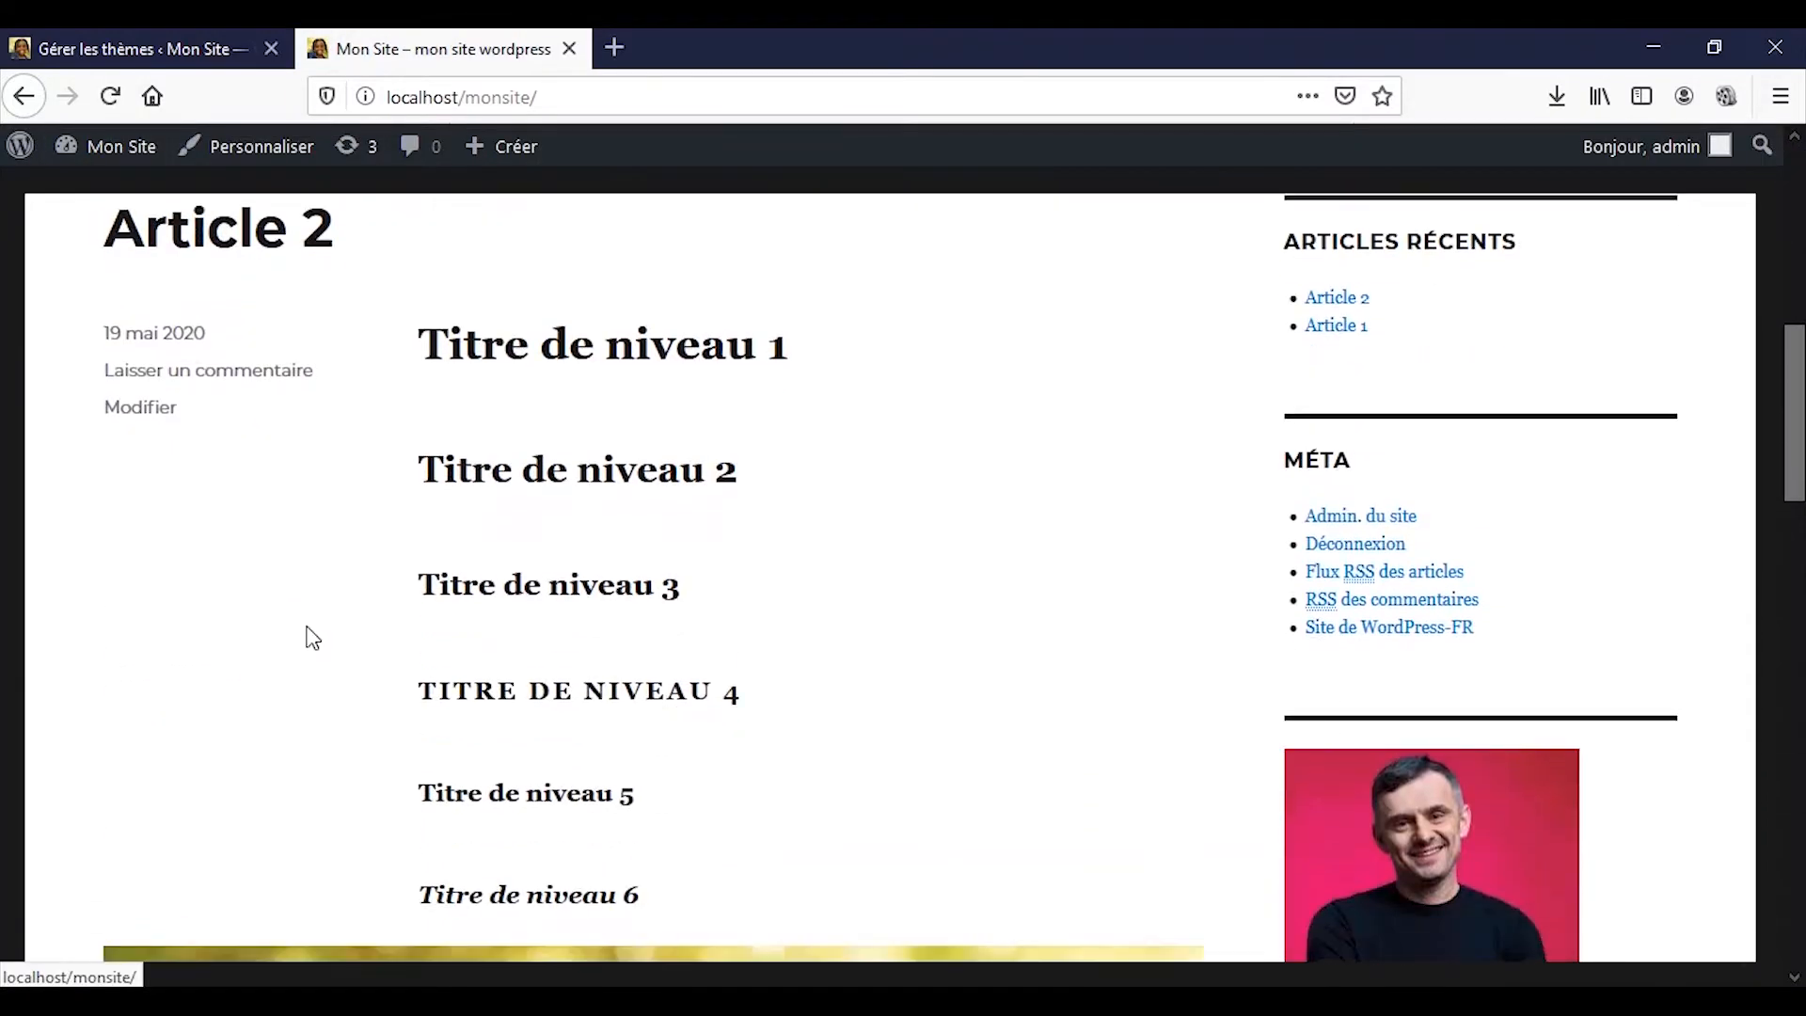
scroll(307, 628, "down", 10)
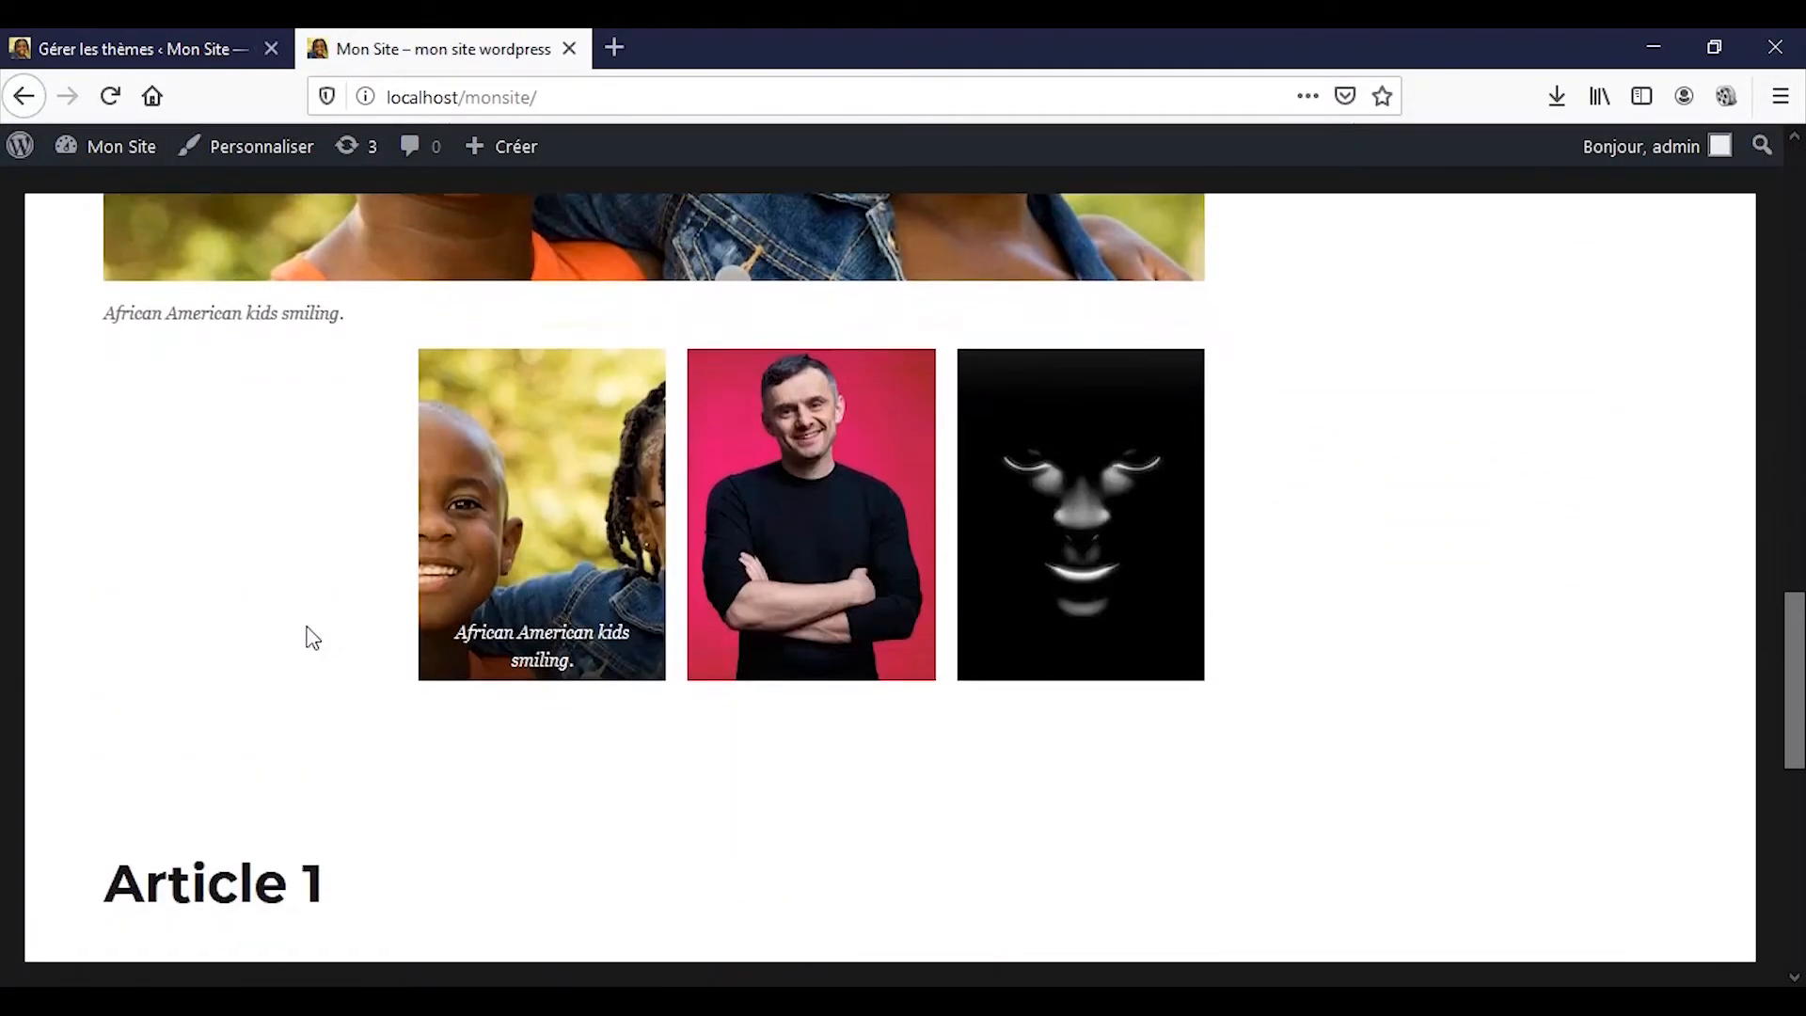
scroll(313, 637, "up", 20)
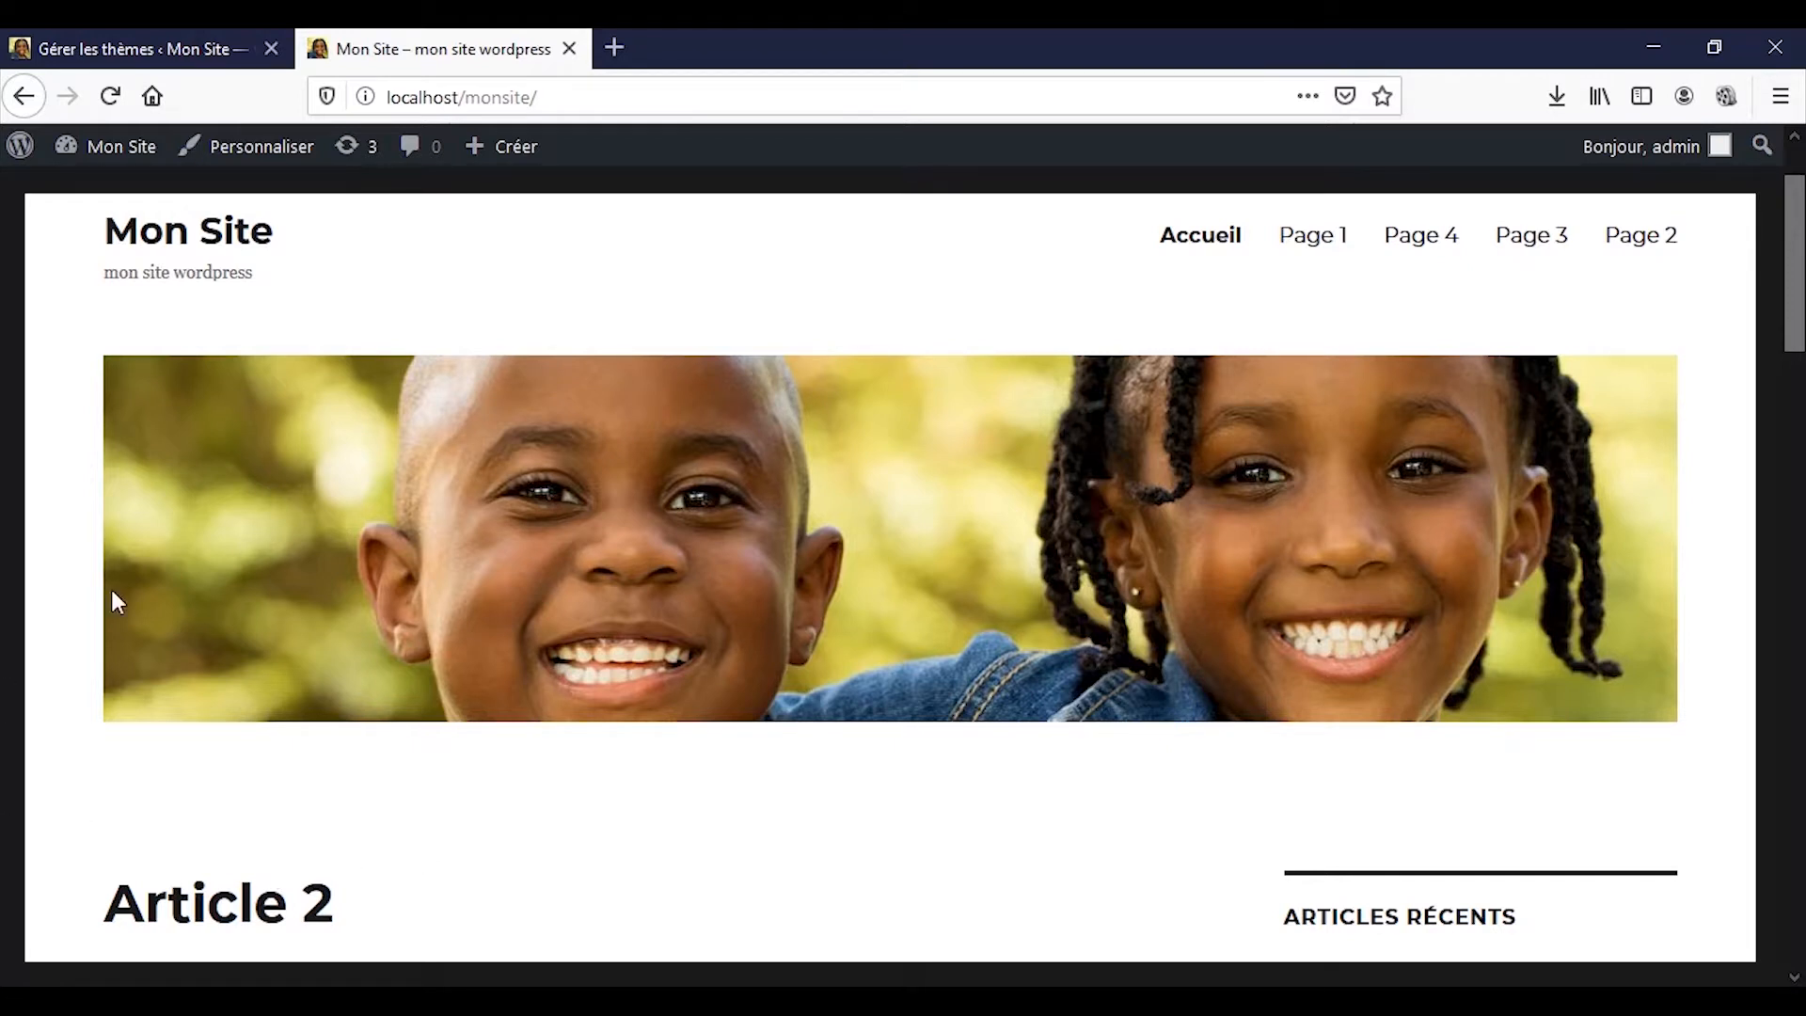
scroll(851, 321, "up", 3)
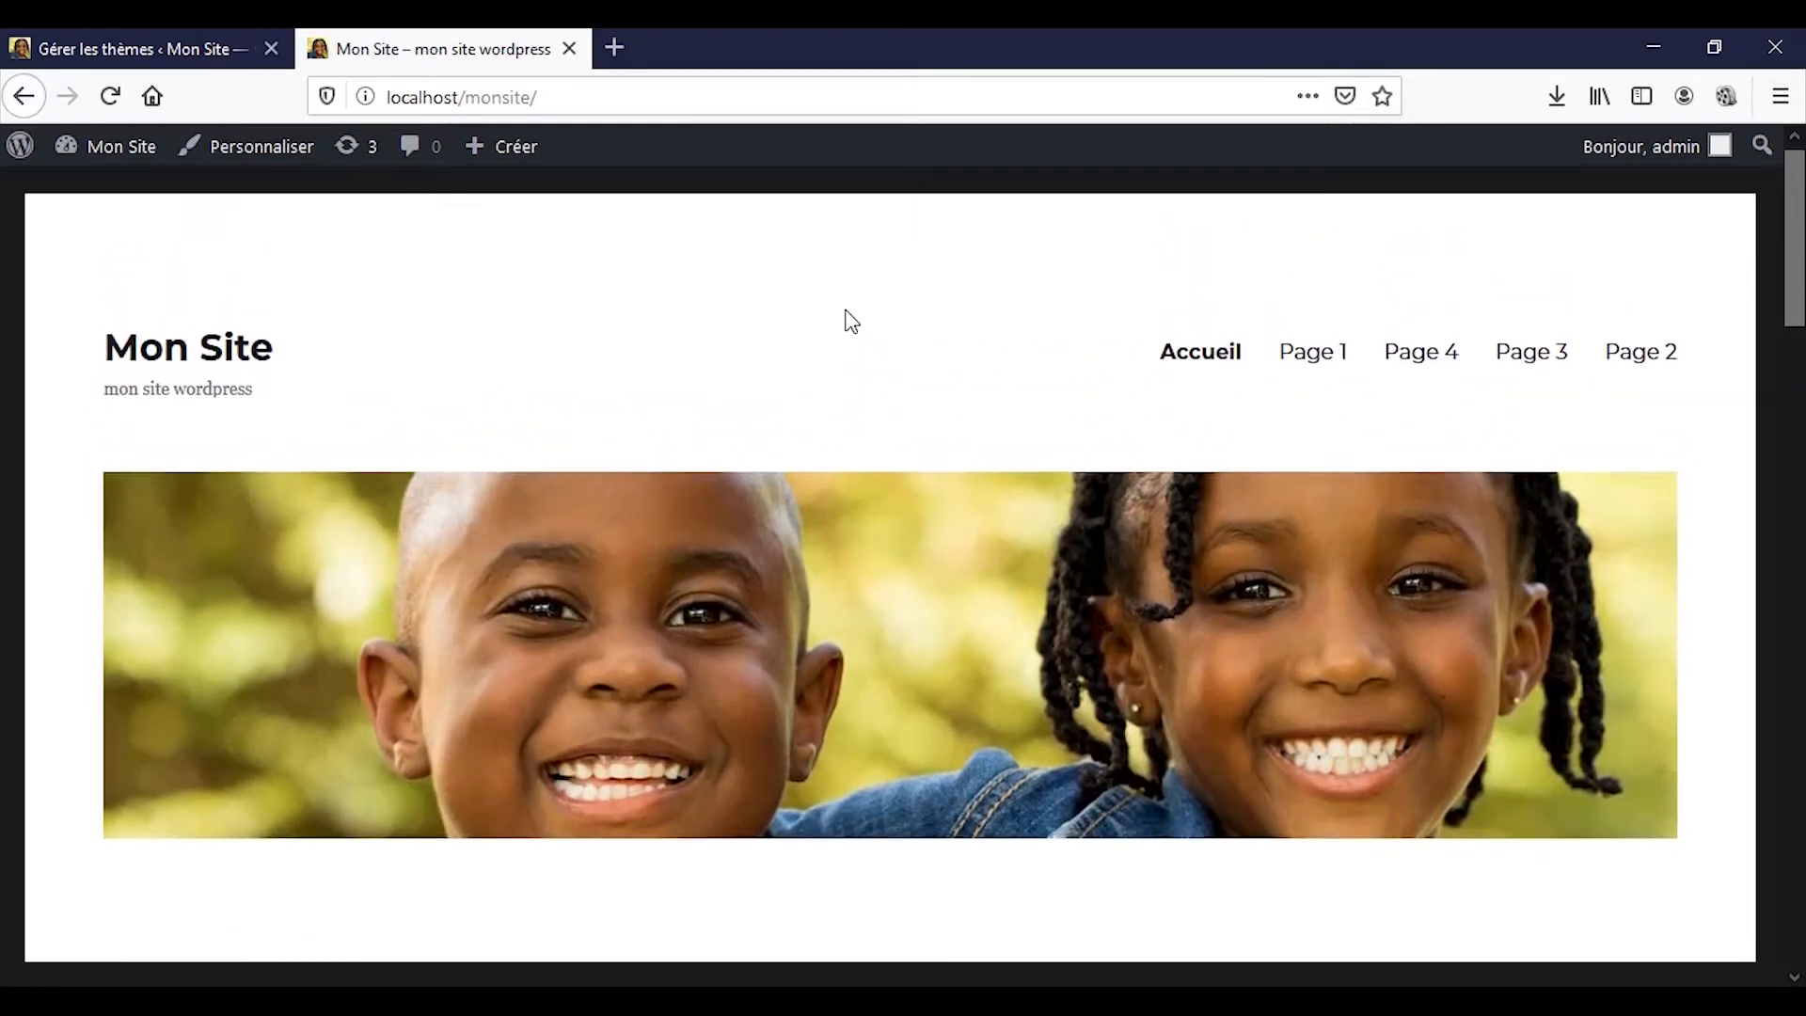
scroll(844, 311, "down", 10)
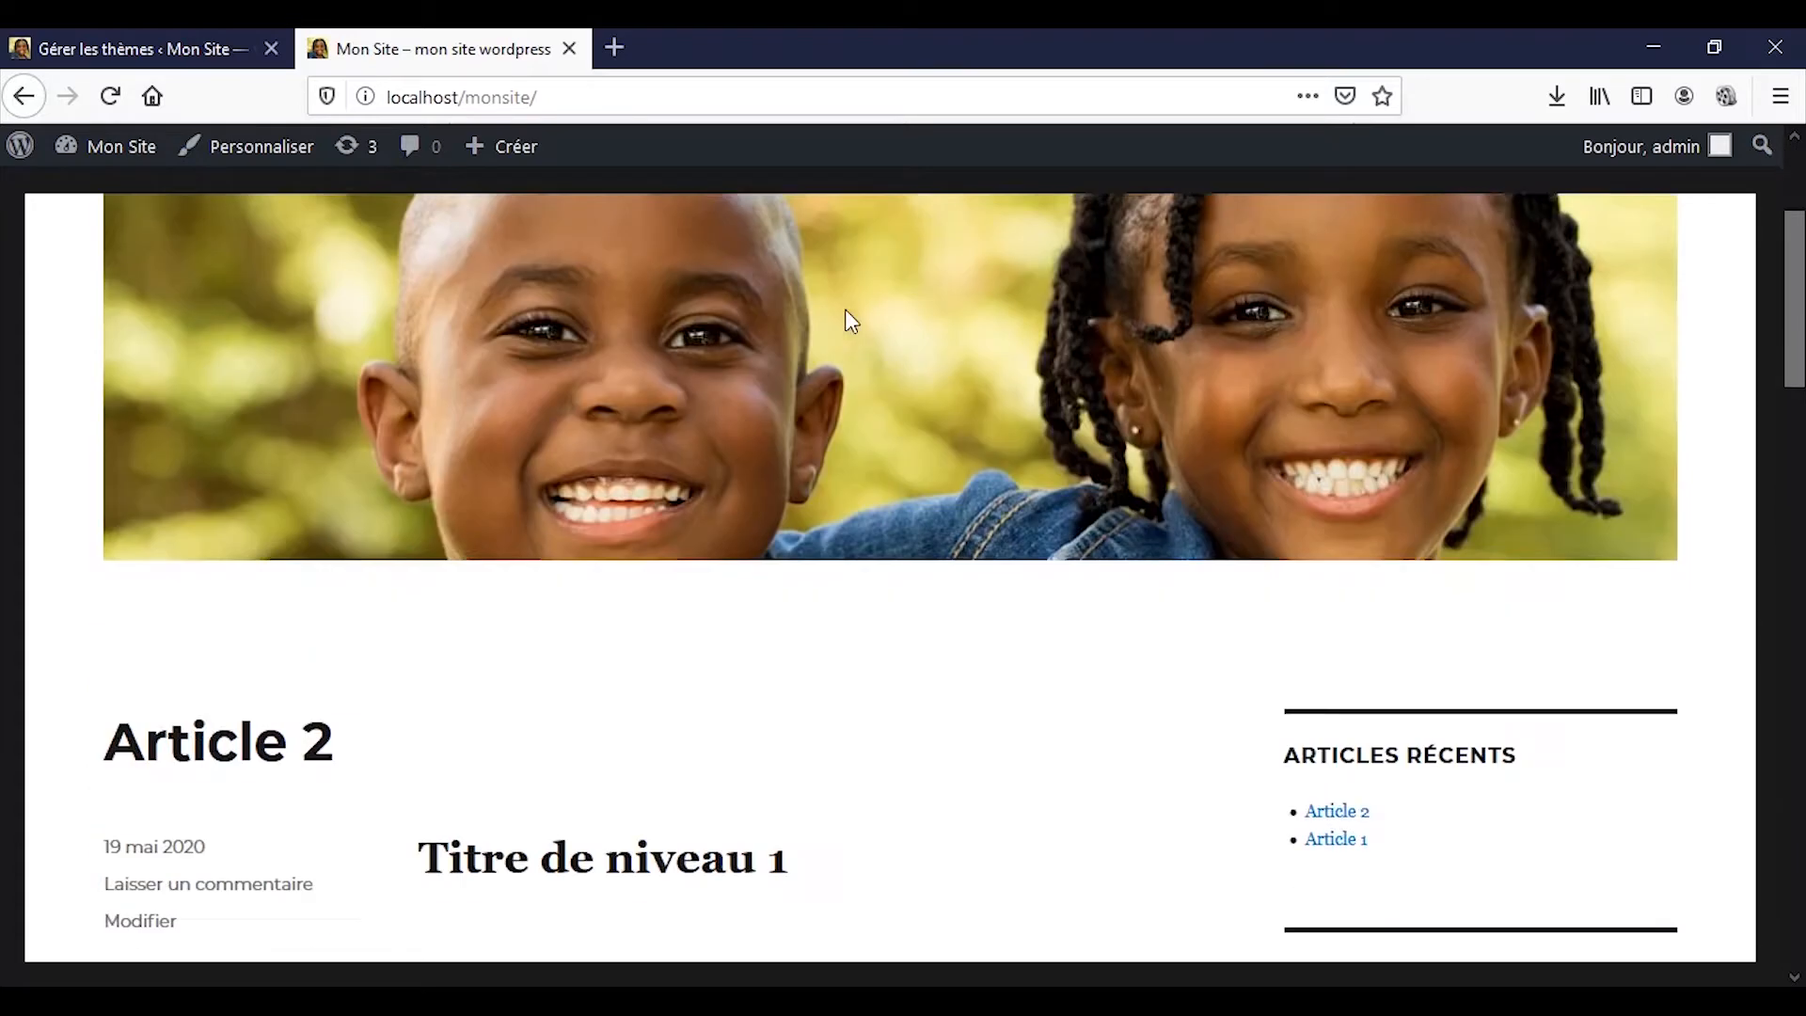
scroll(867, 349, "down", 2)
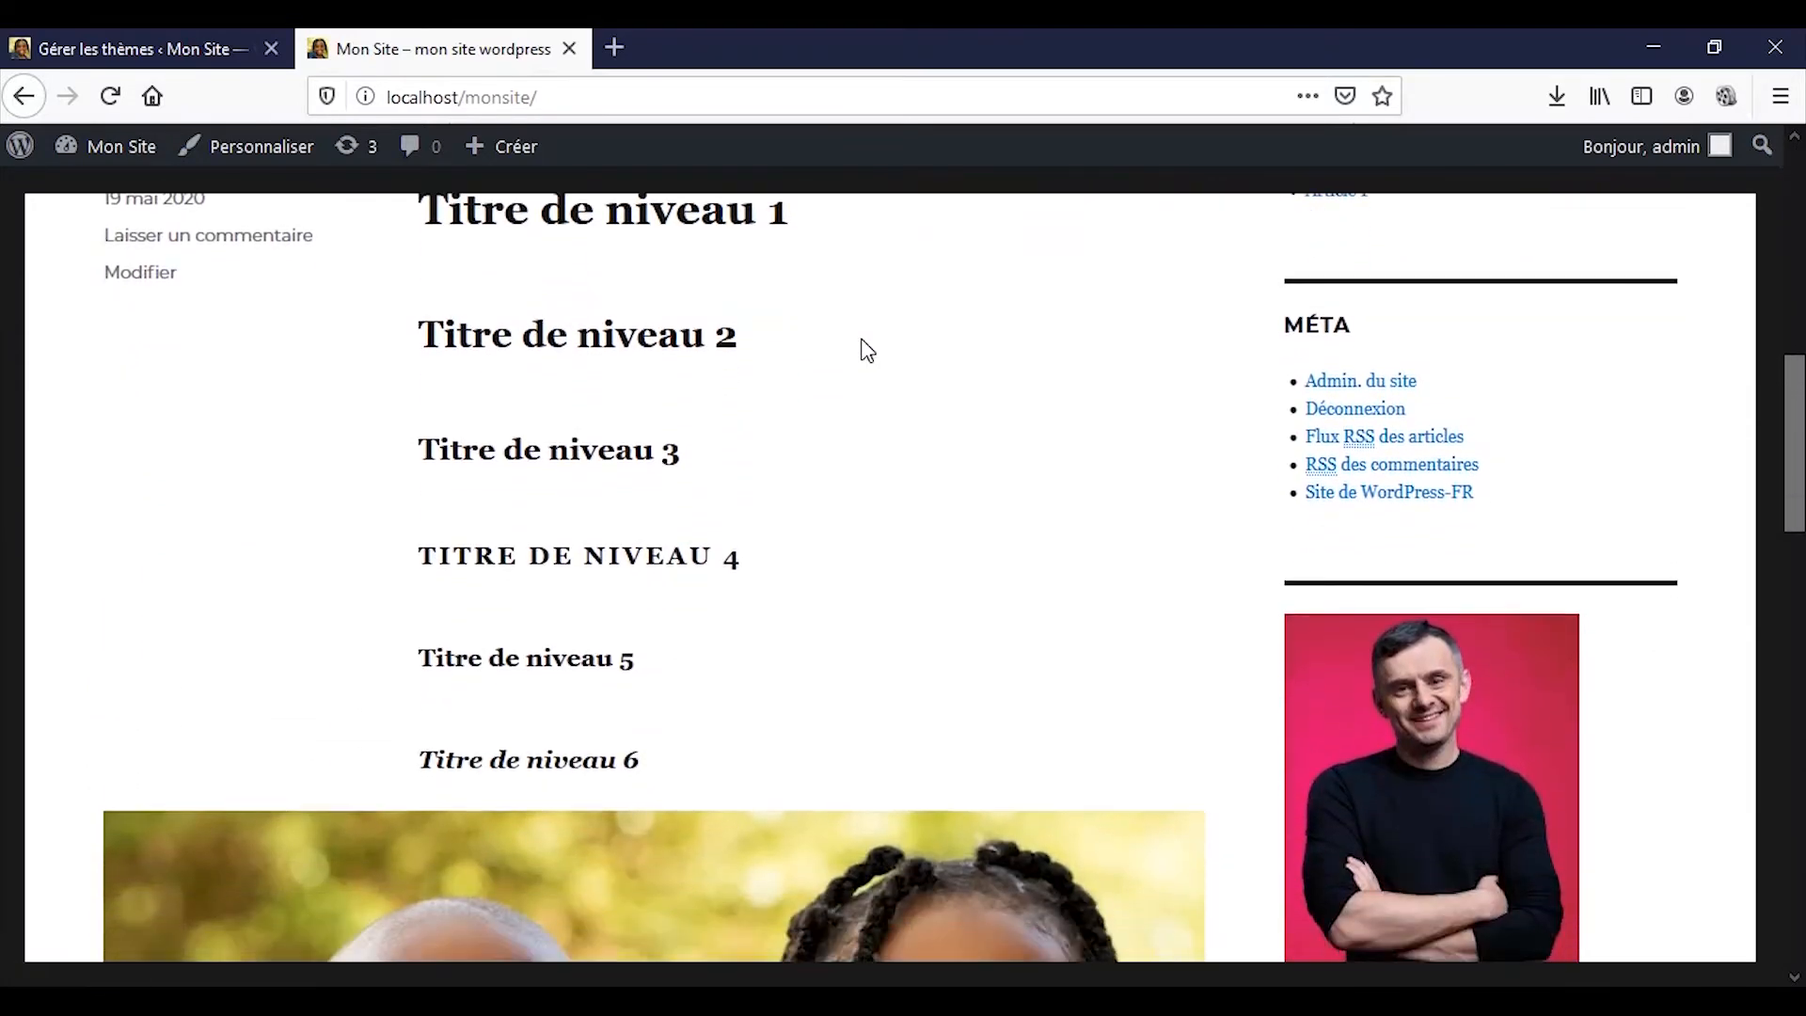
- Open the installed plugins list from the dashboard and review Akismet Anti-Spam, Hello Dolly and WordPress Importer
left_click(201, 52)
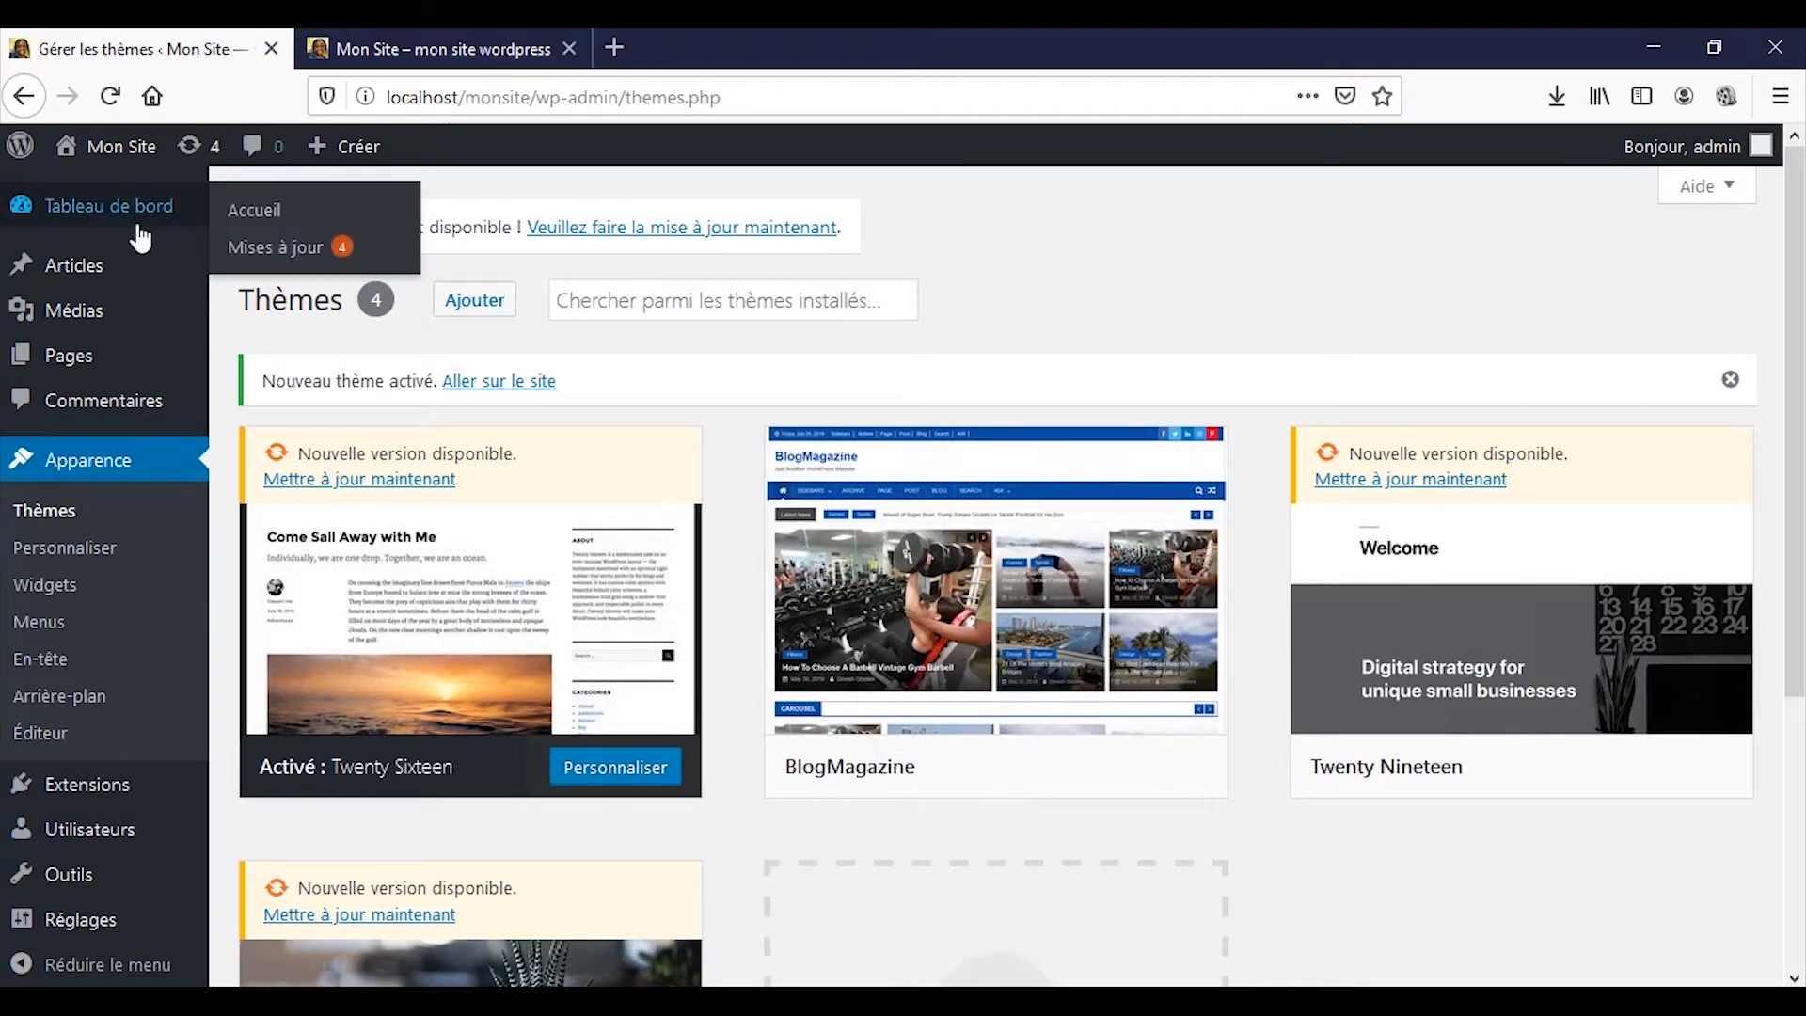
left_click(139, 222)
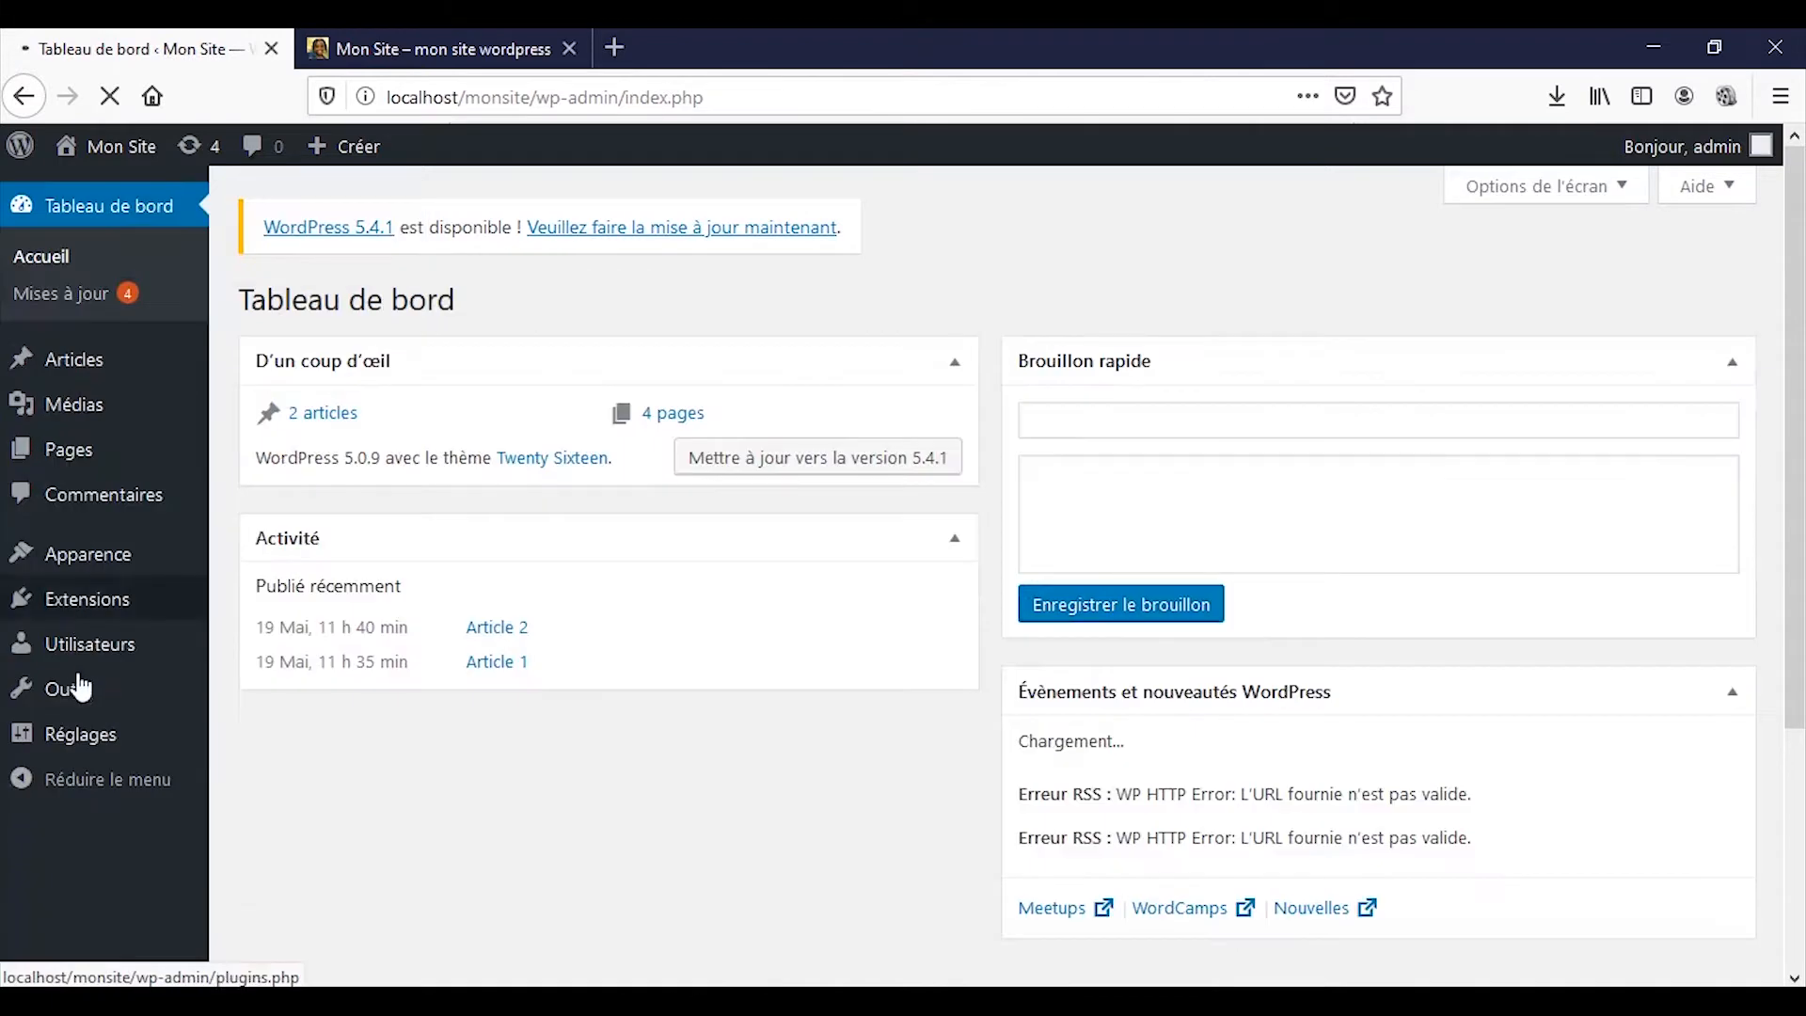
mouse_move(100, 617)
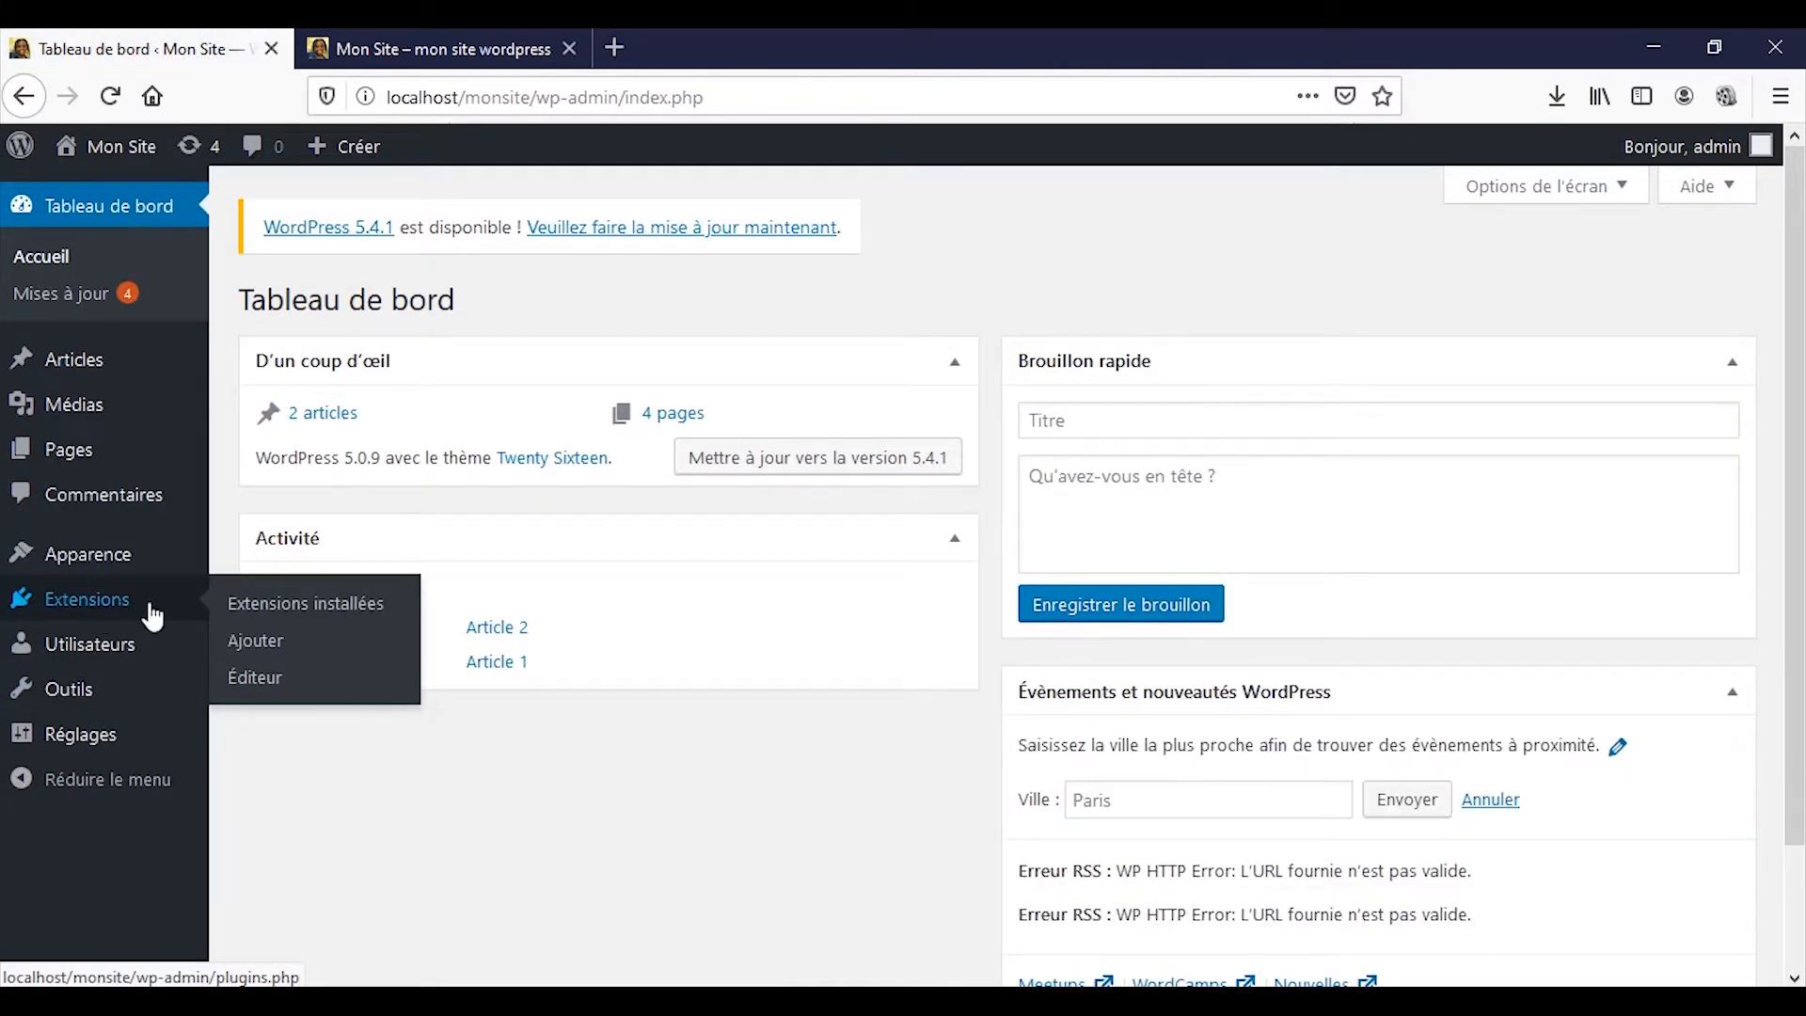
left_click(69, 611)
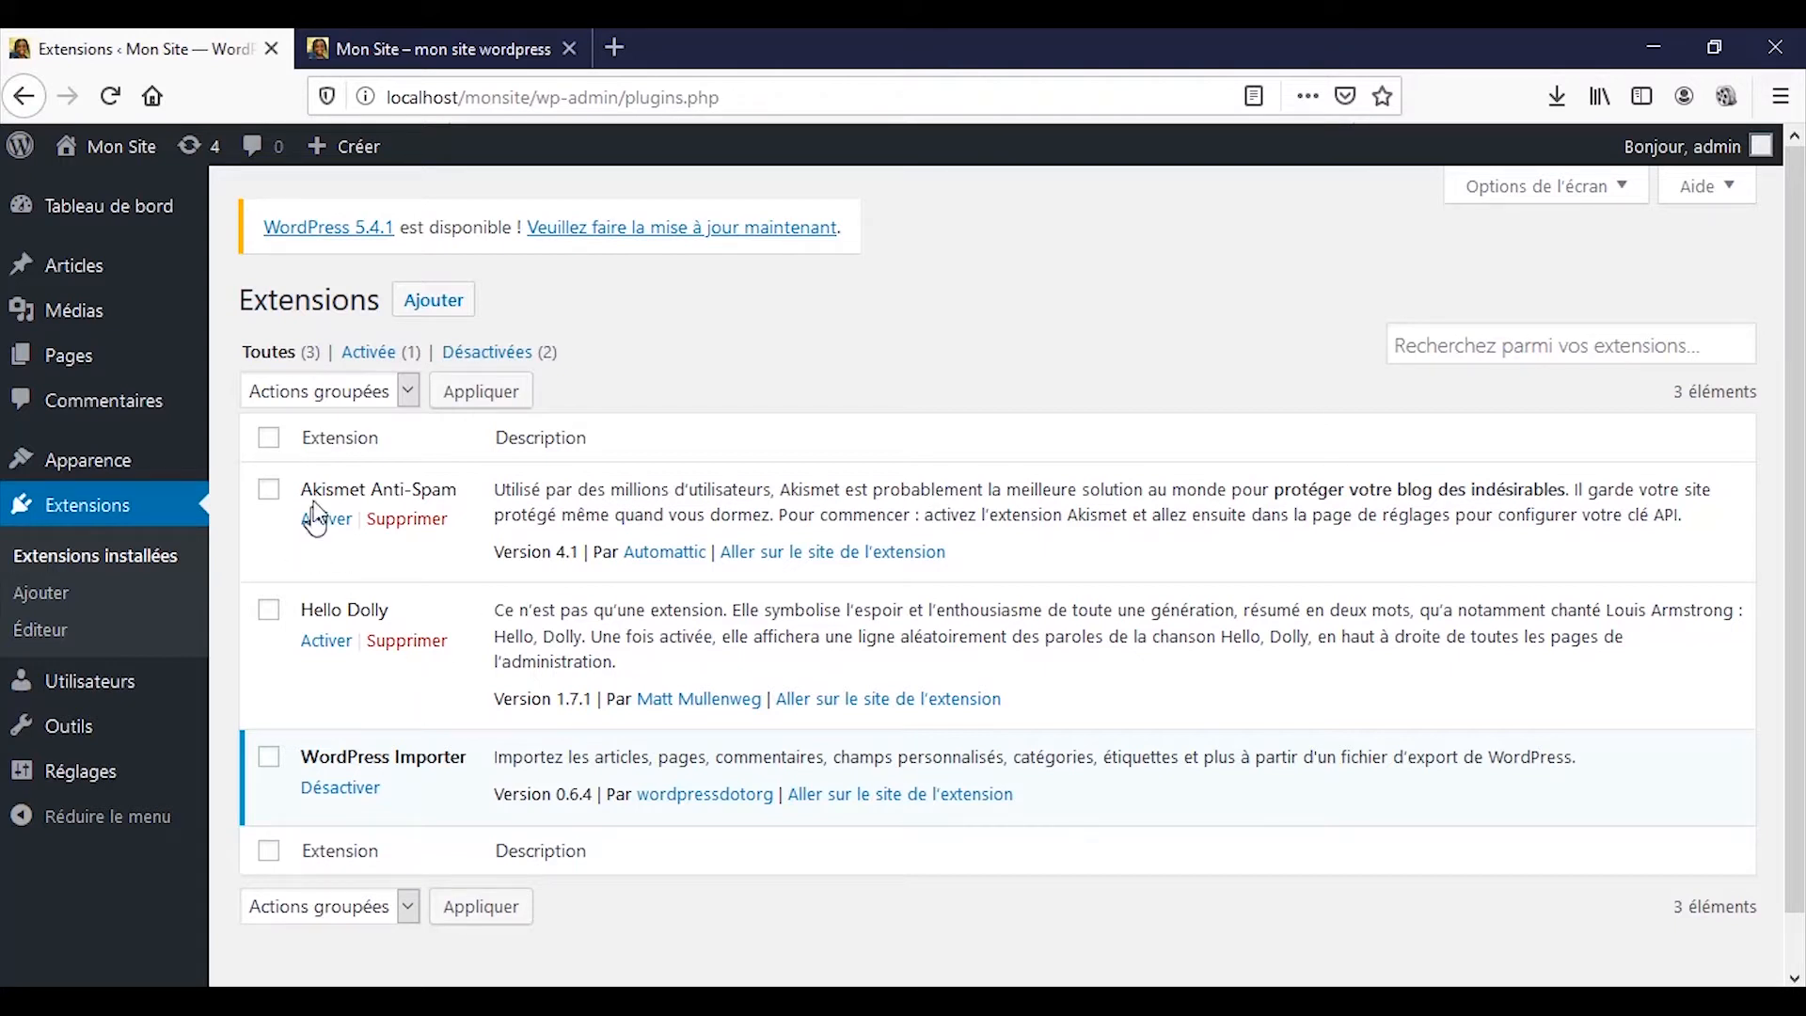
left_click_drag(315, 491, 428, 475)
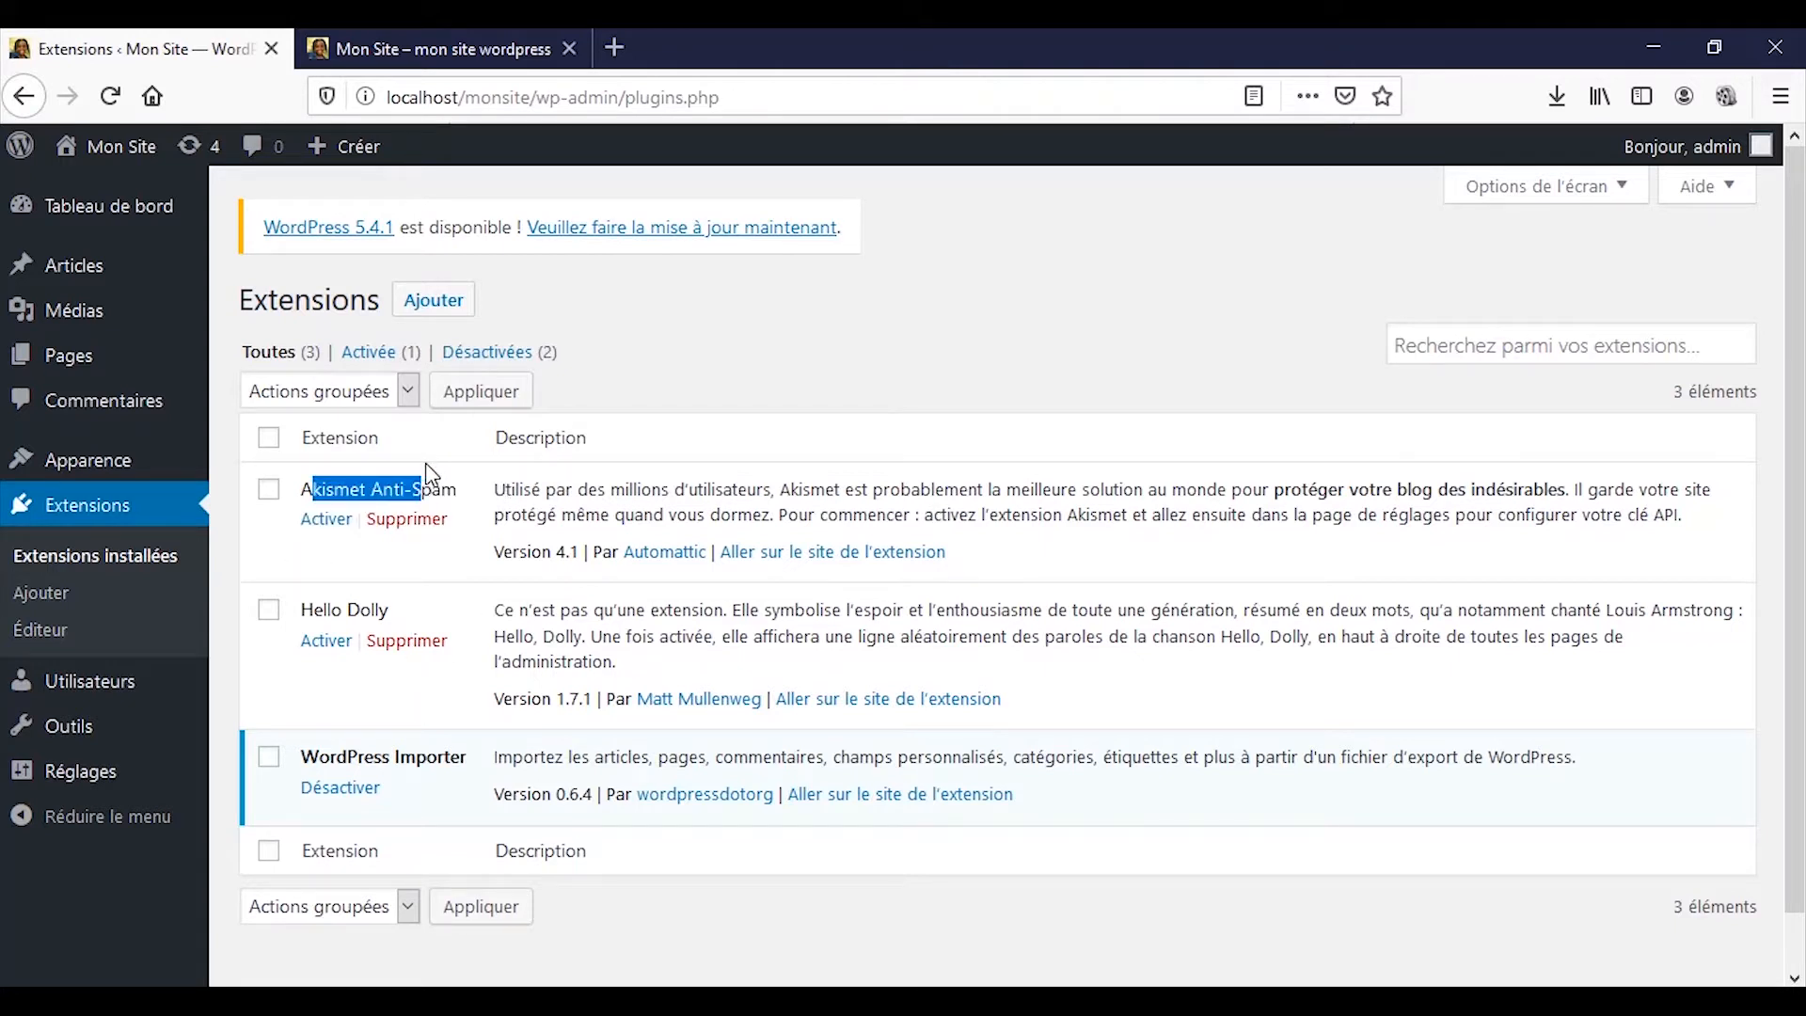
left_click_drag(313, 611, 416, 616)
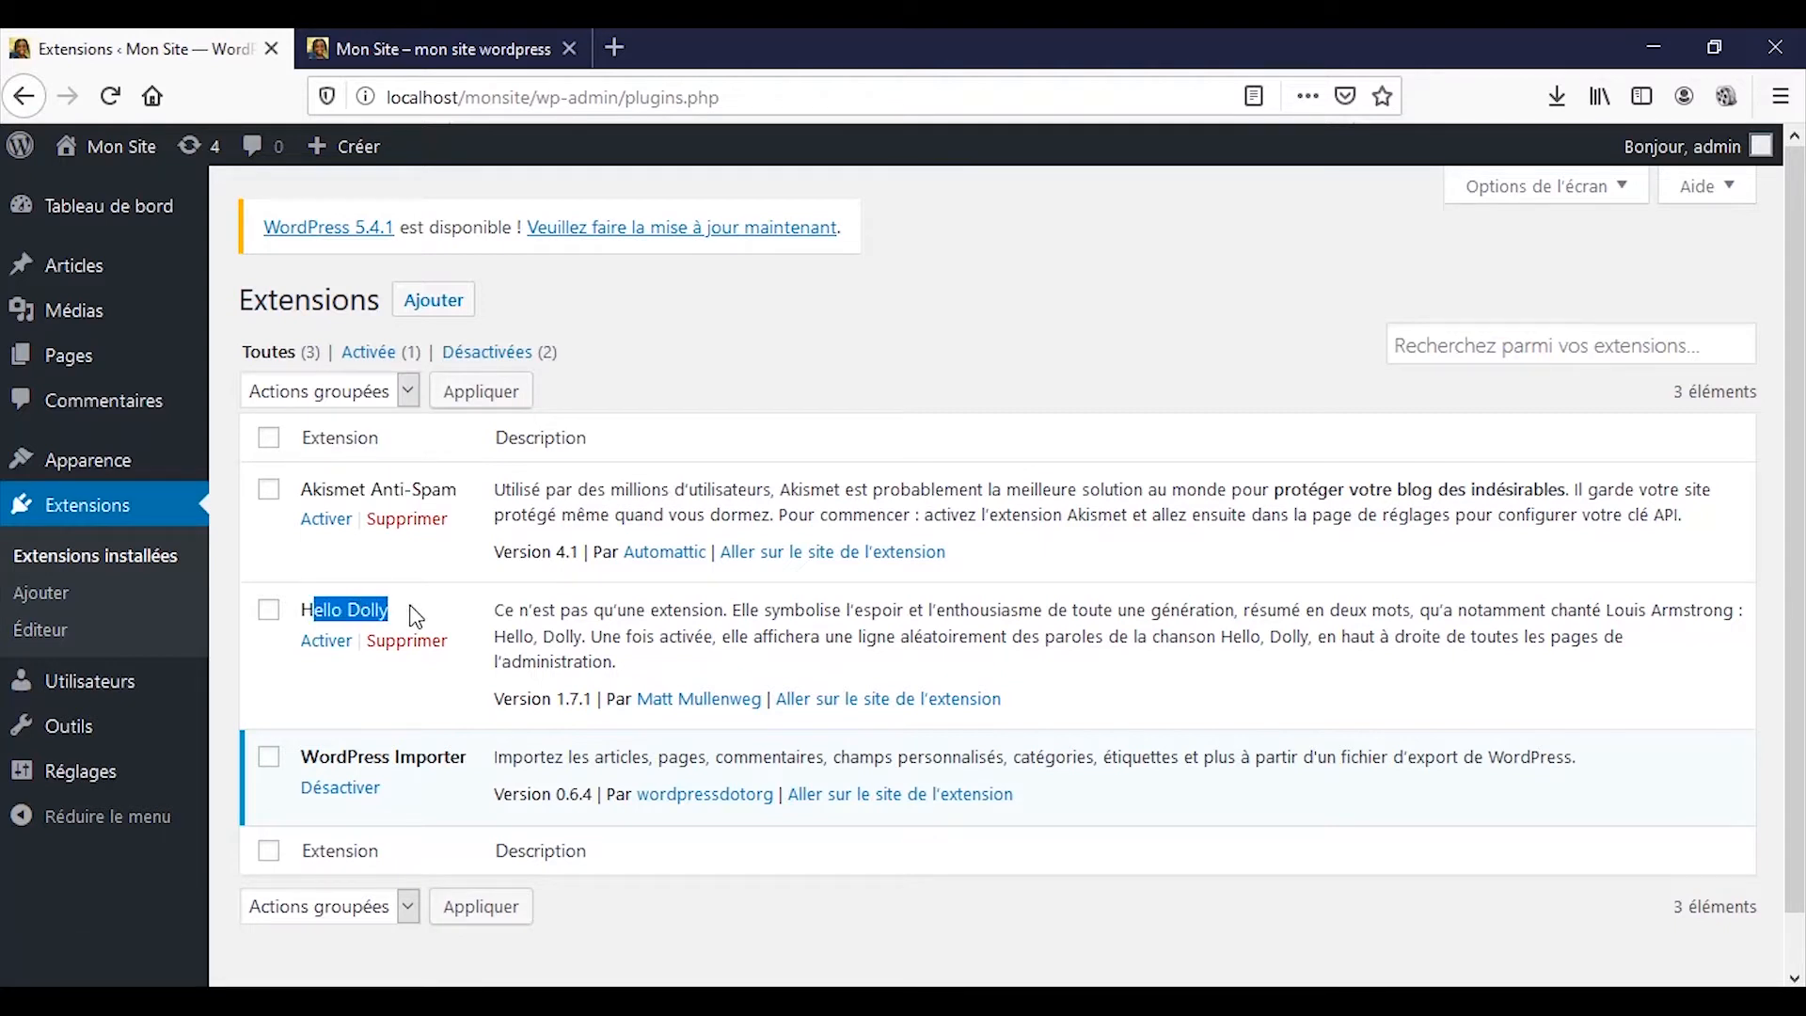
left_click_drag(467, 758, 312, 765)
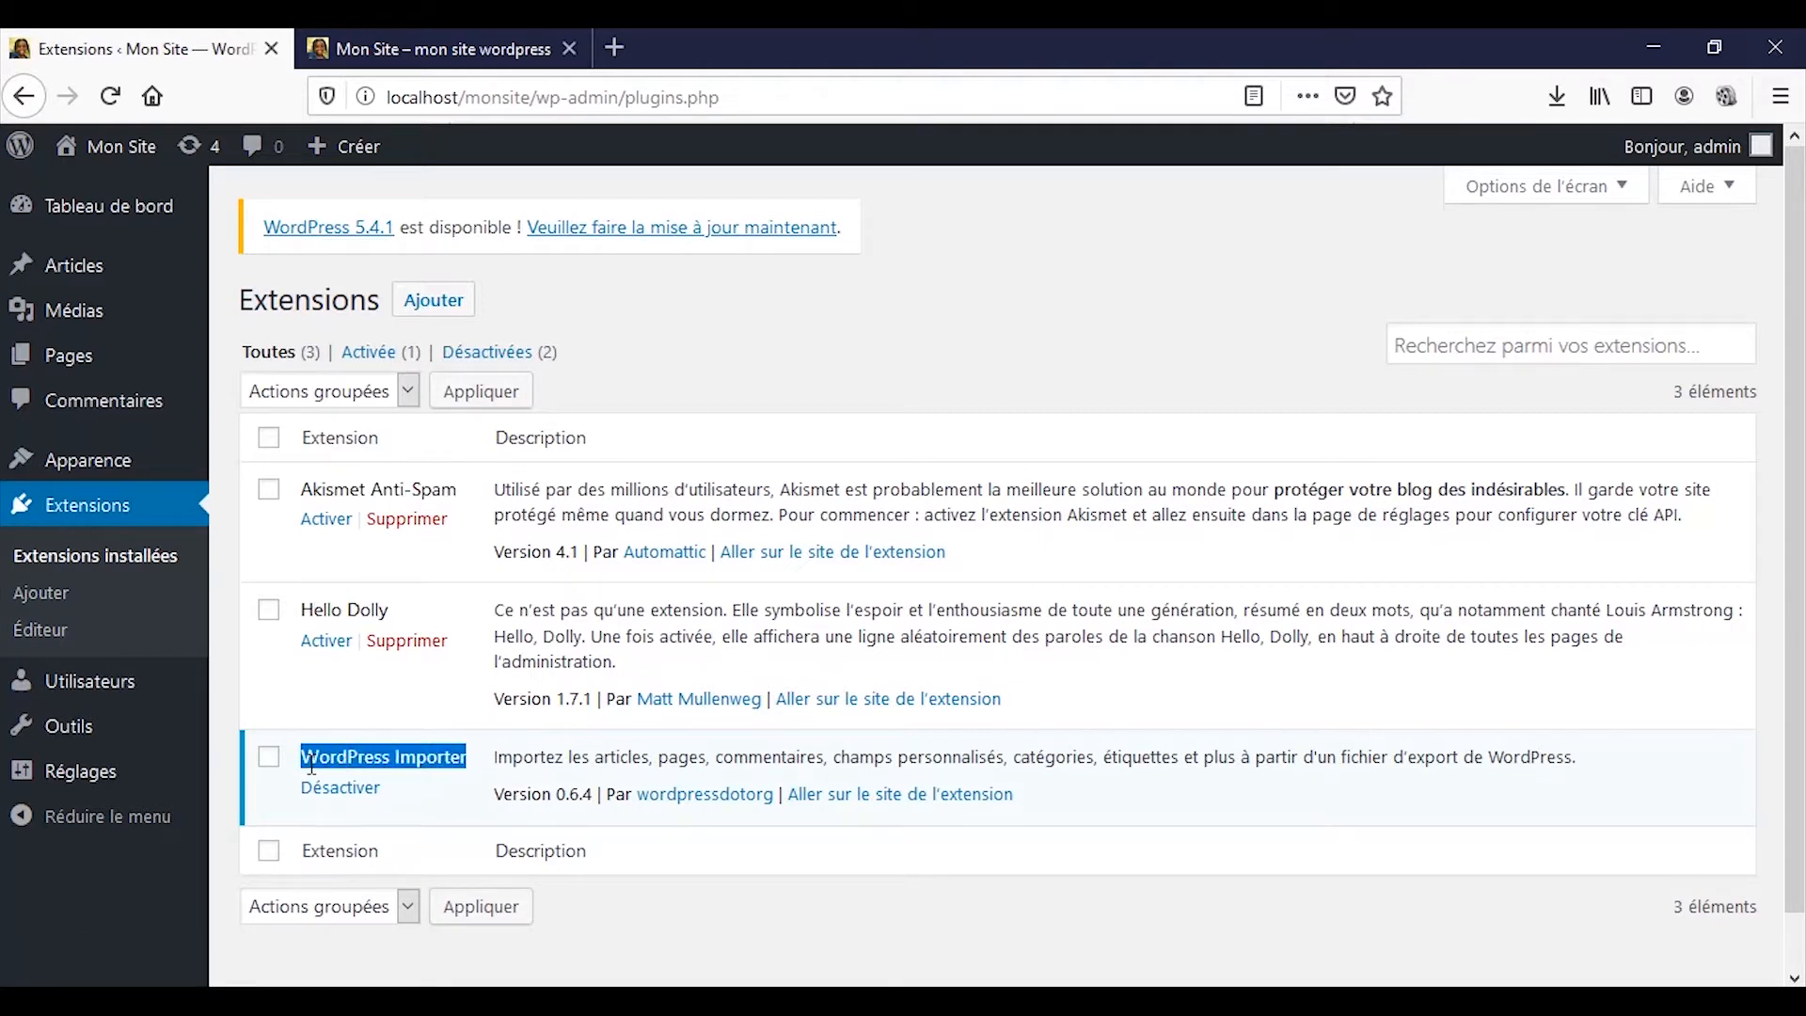
left_click(358, 725)
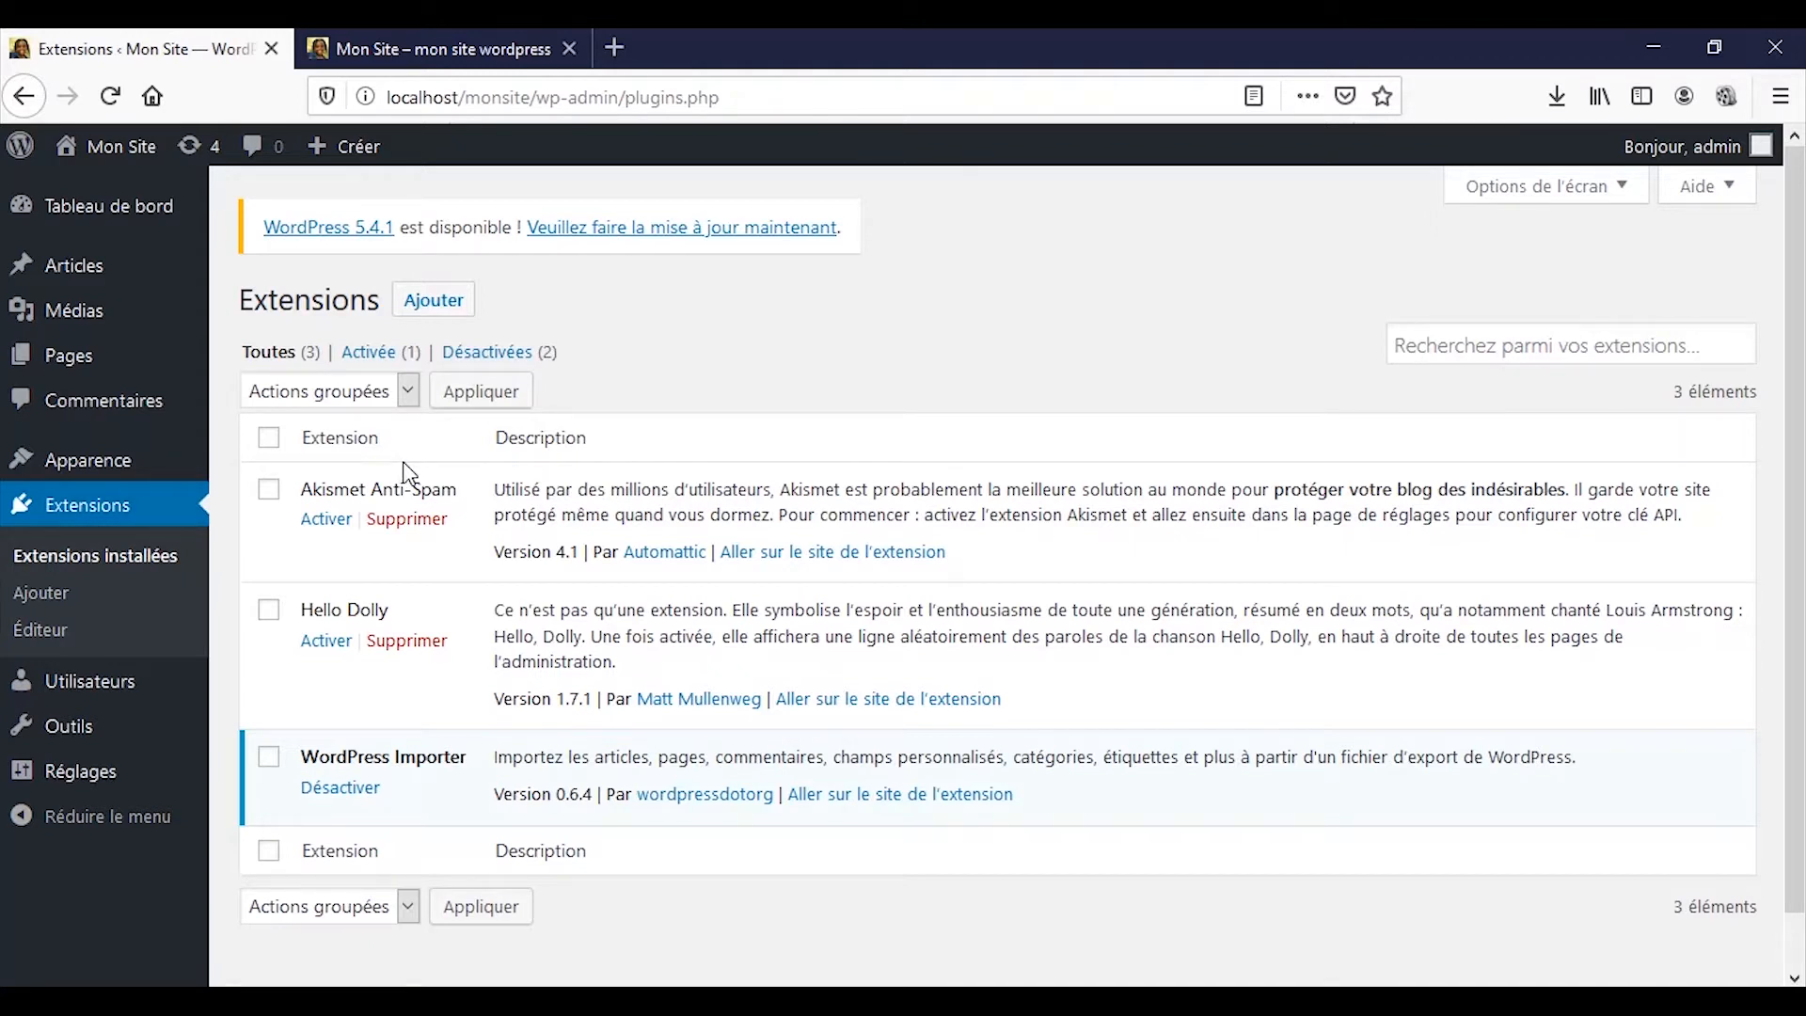
- Return to the public homepage and look at its header and navigation menu
left_click(442, 47)
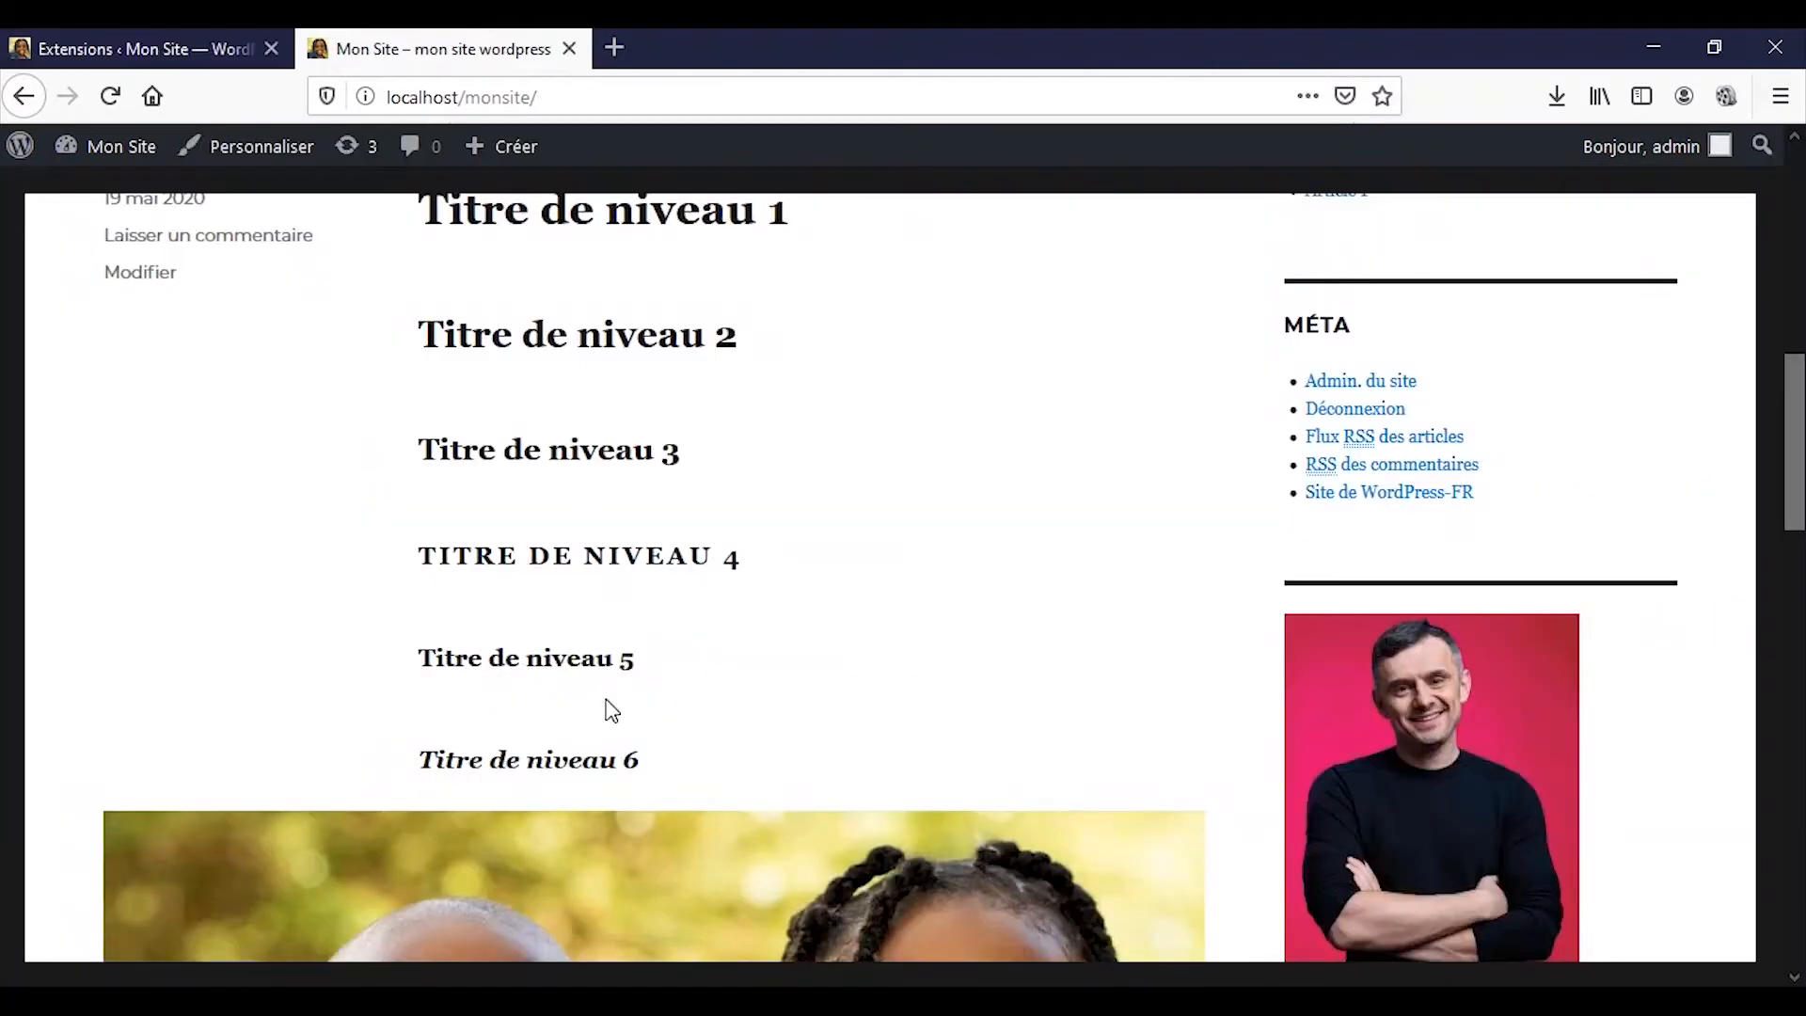
scroll(882, 632, "up", 6)
scroll(881, 630, "up", 4)
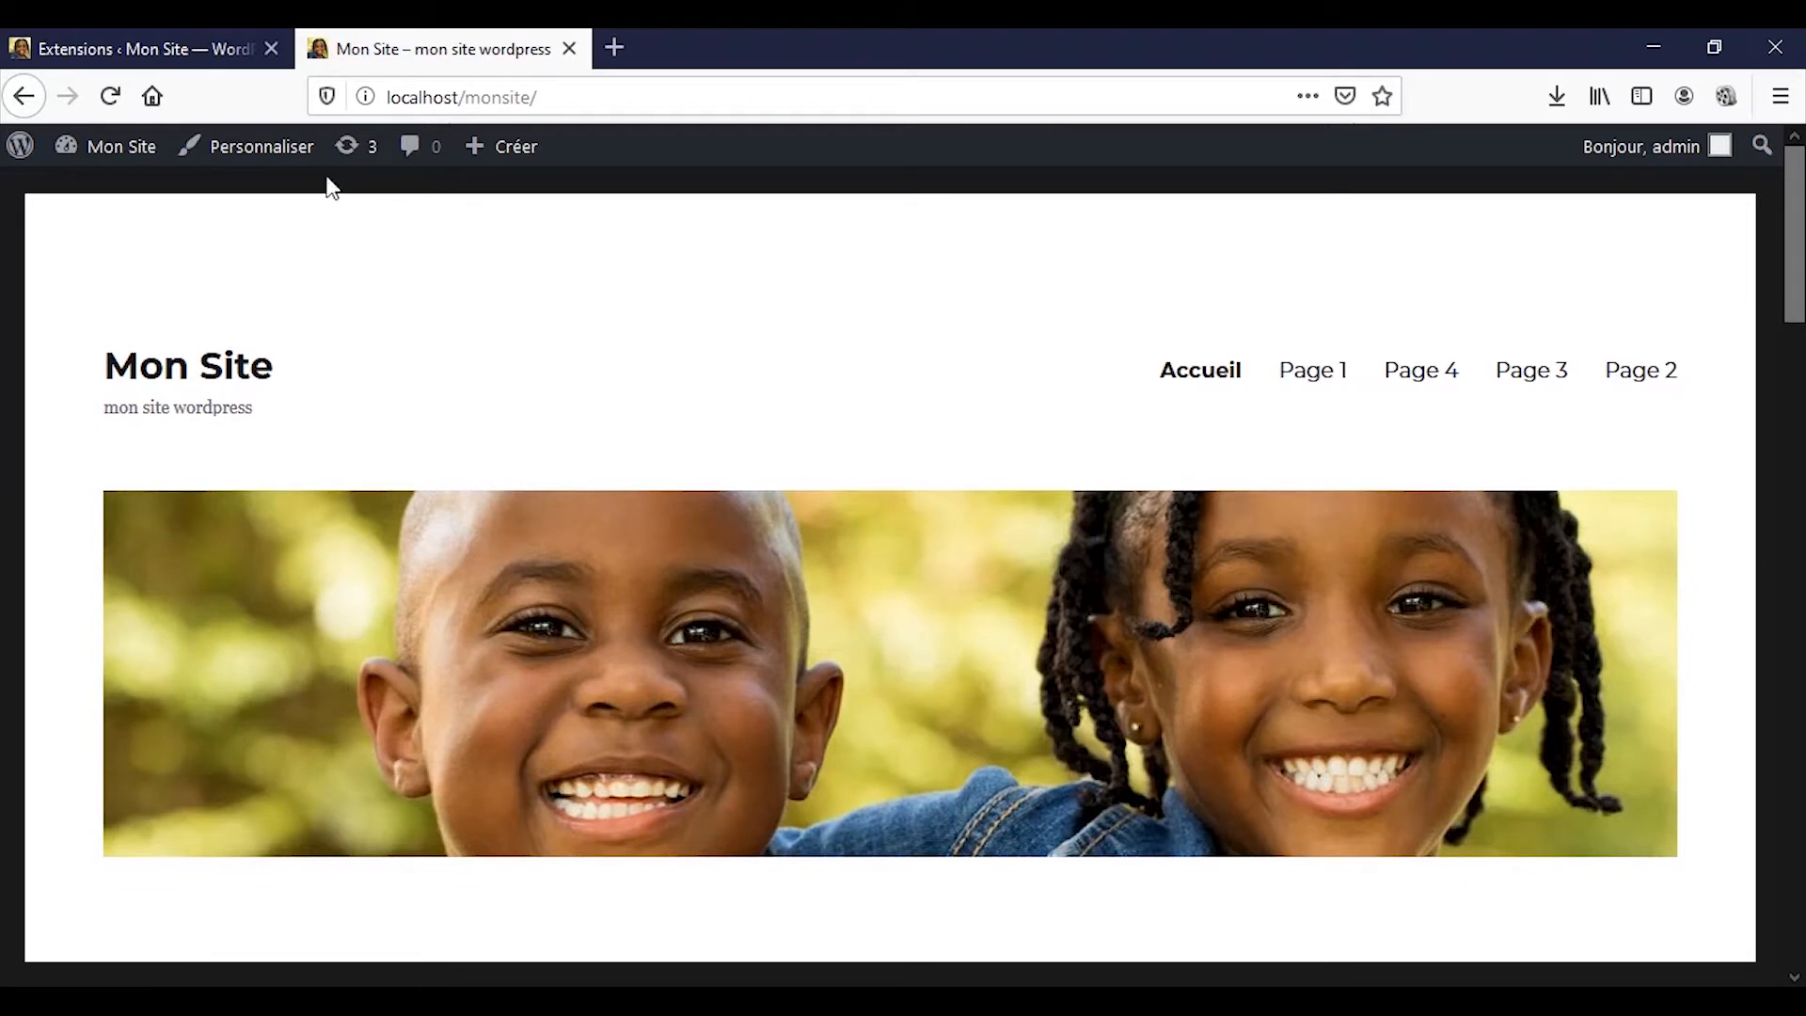
- Add a new page titled "Contact" to the site and publish it
left_click(217, 48)
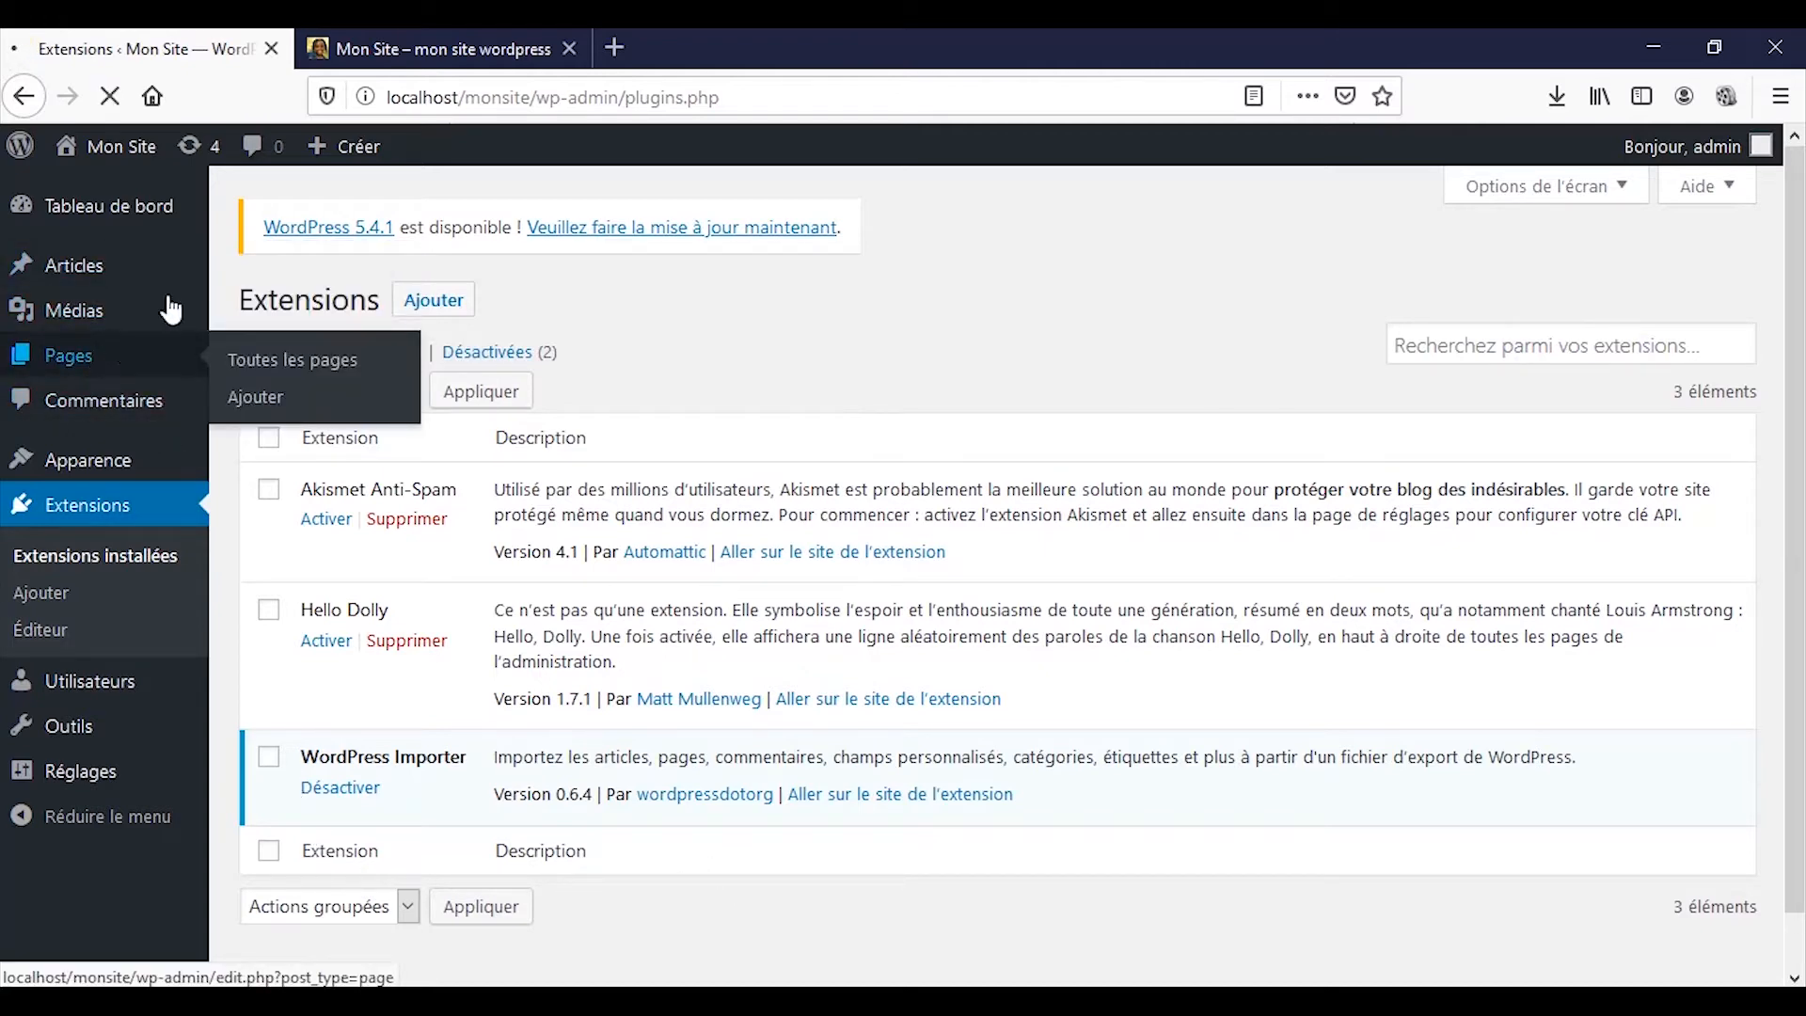
left_click(438, 37)
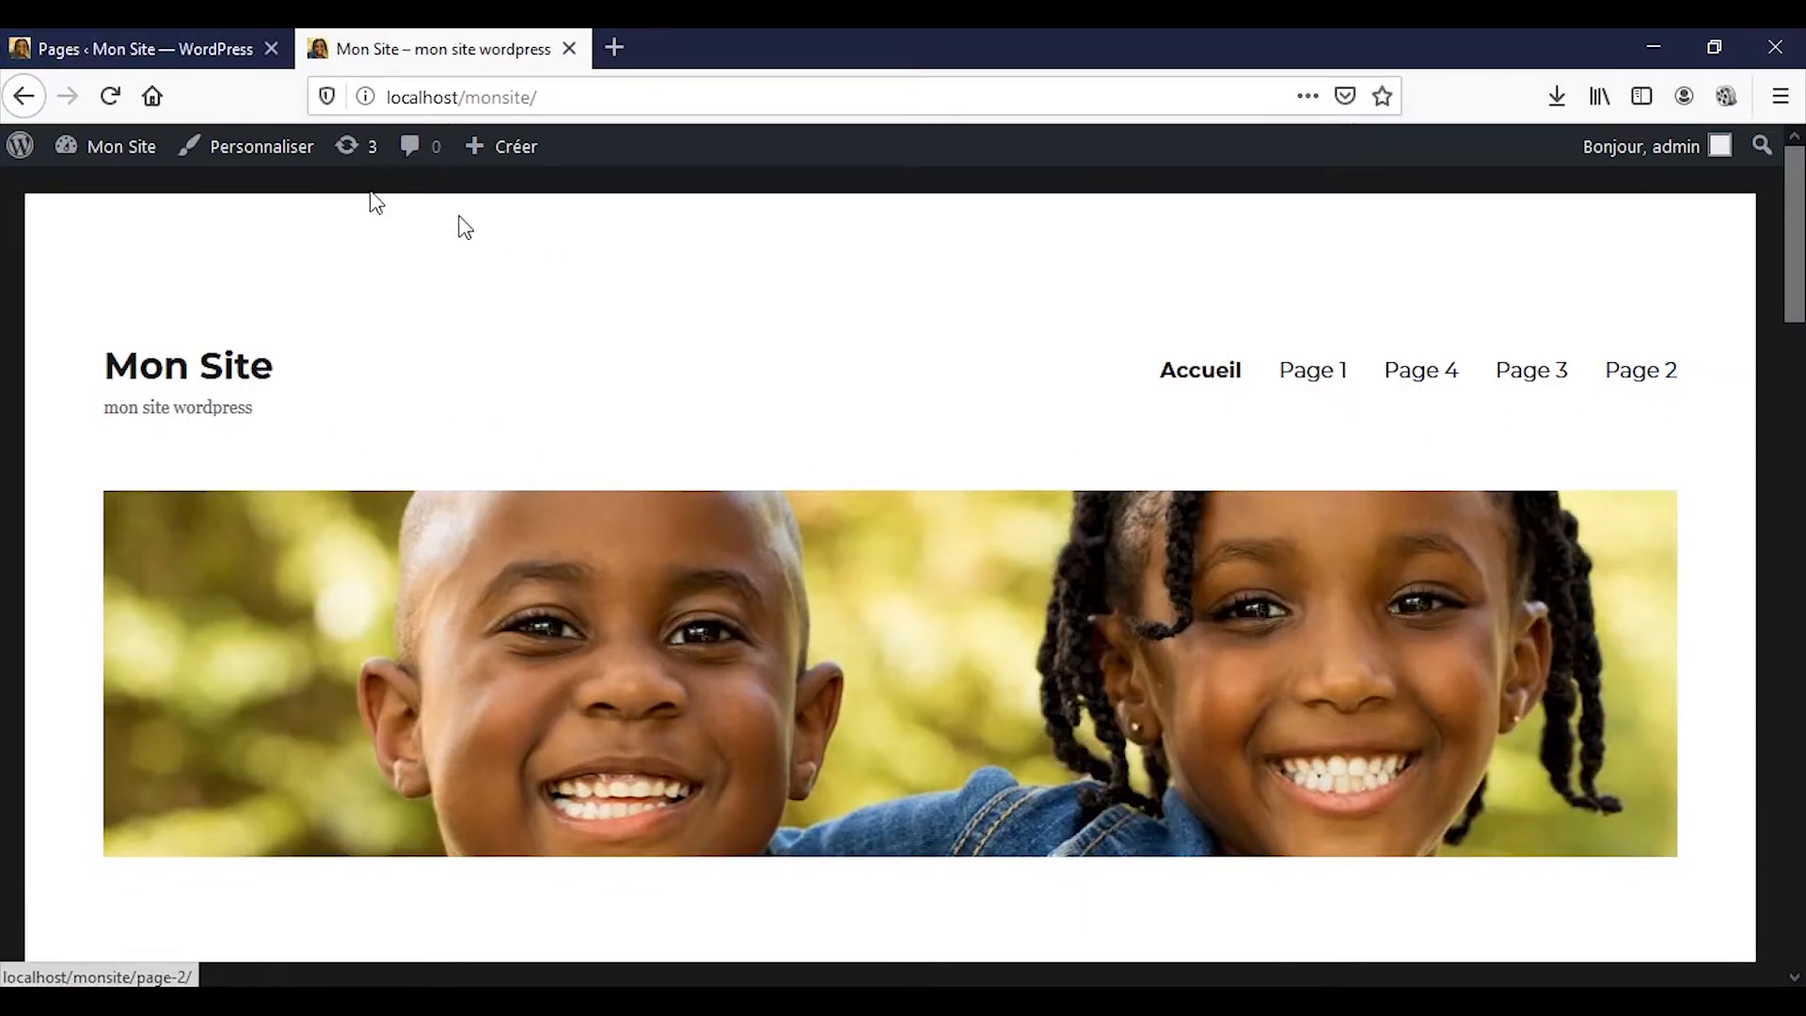
left_click(169, 42)
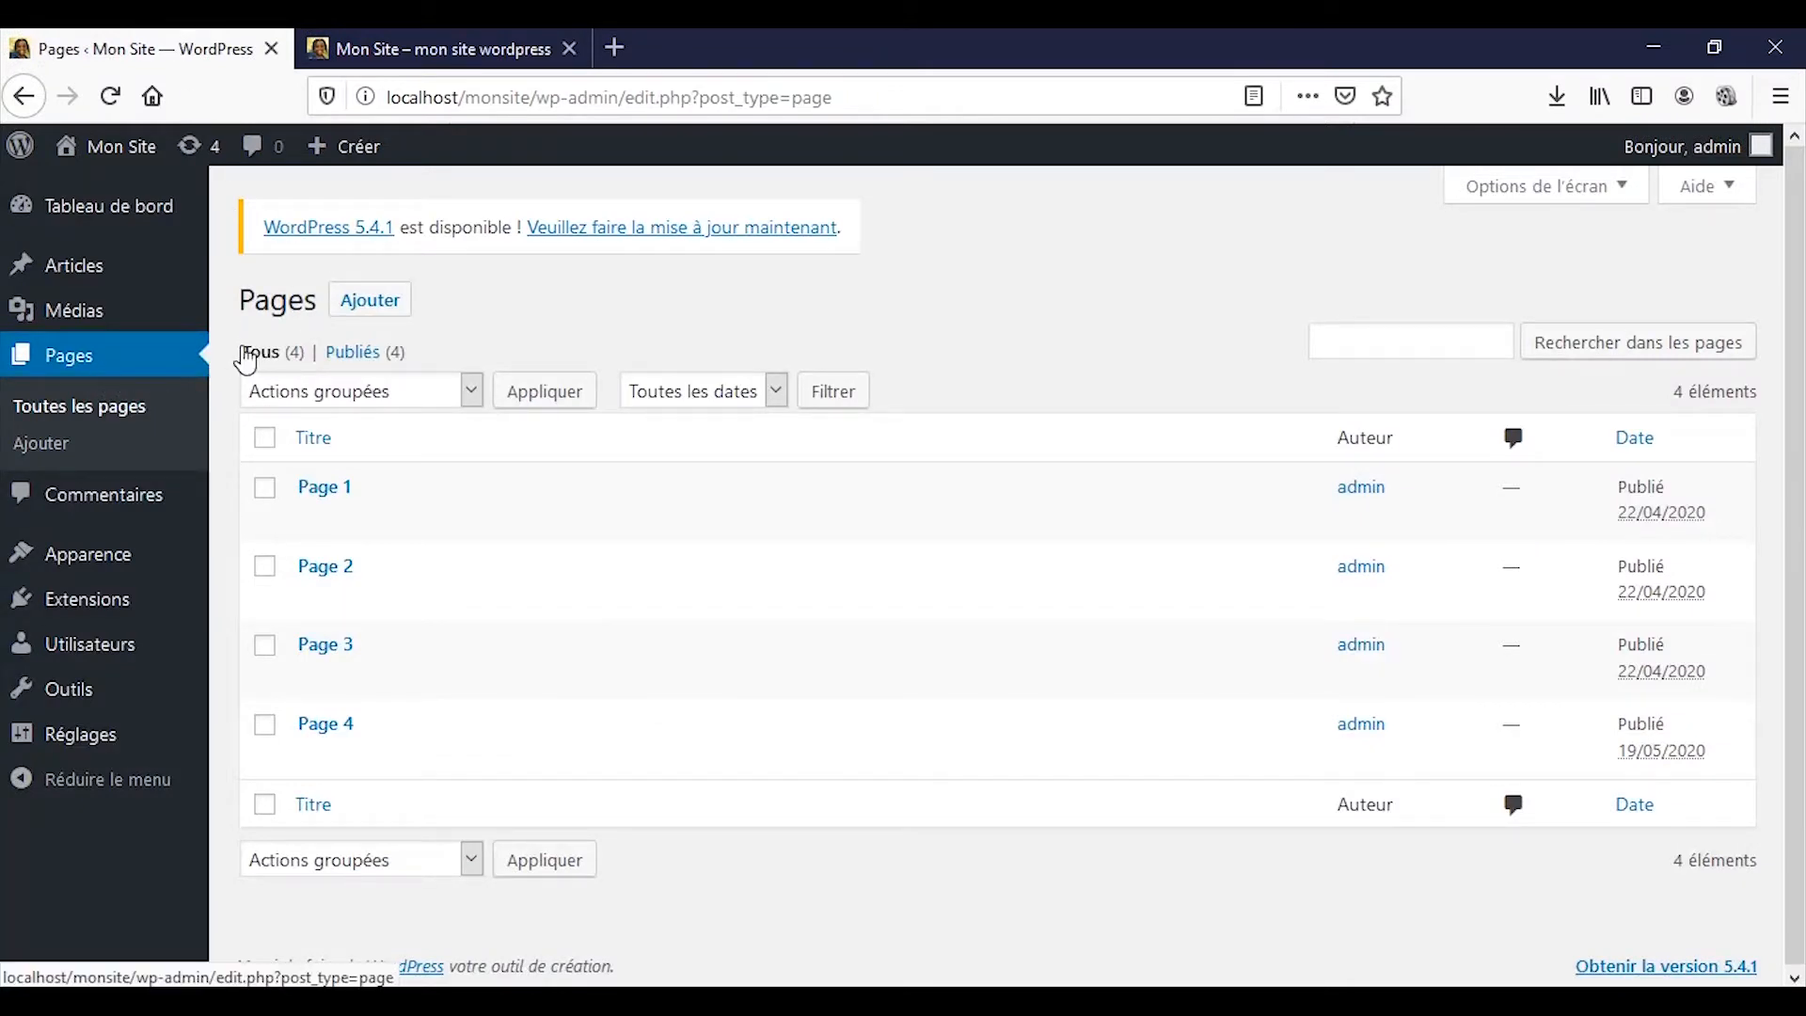
left_click(343, 306)
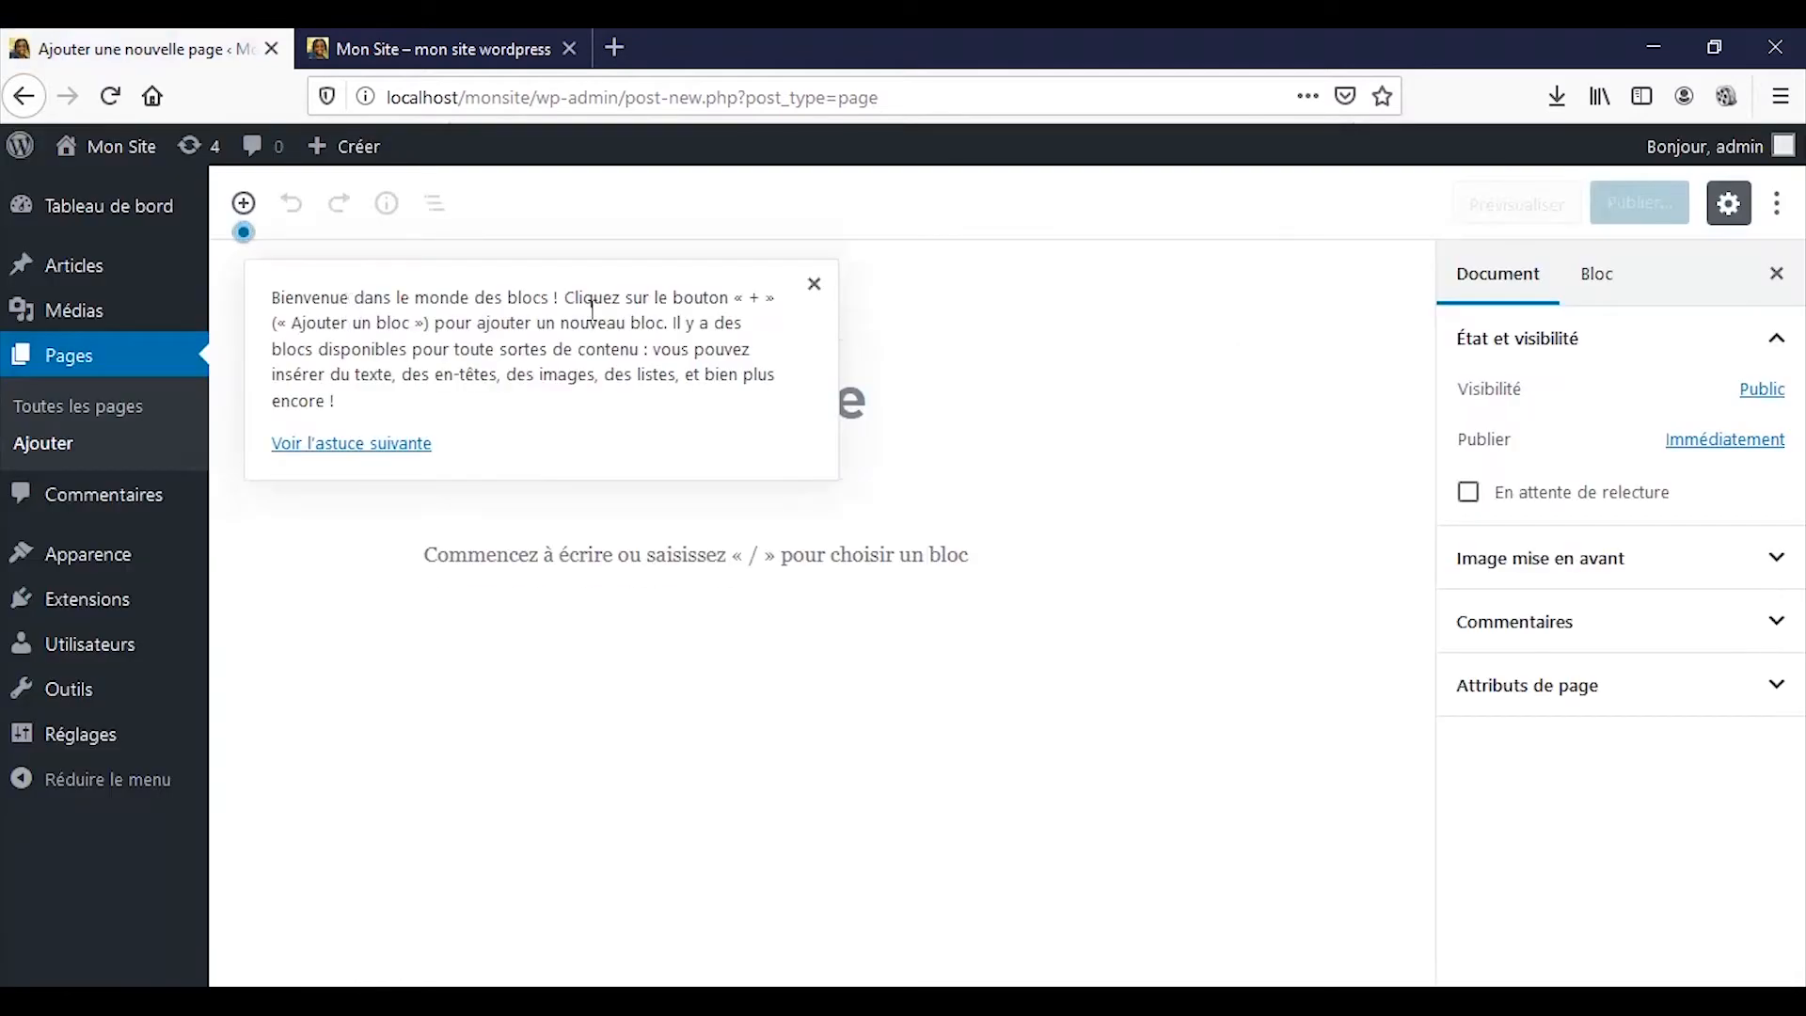
left_click(814, 284)
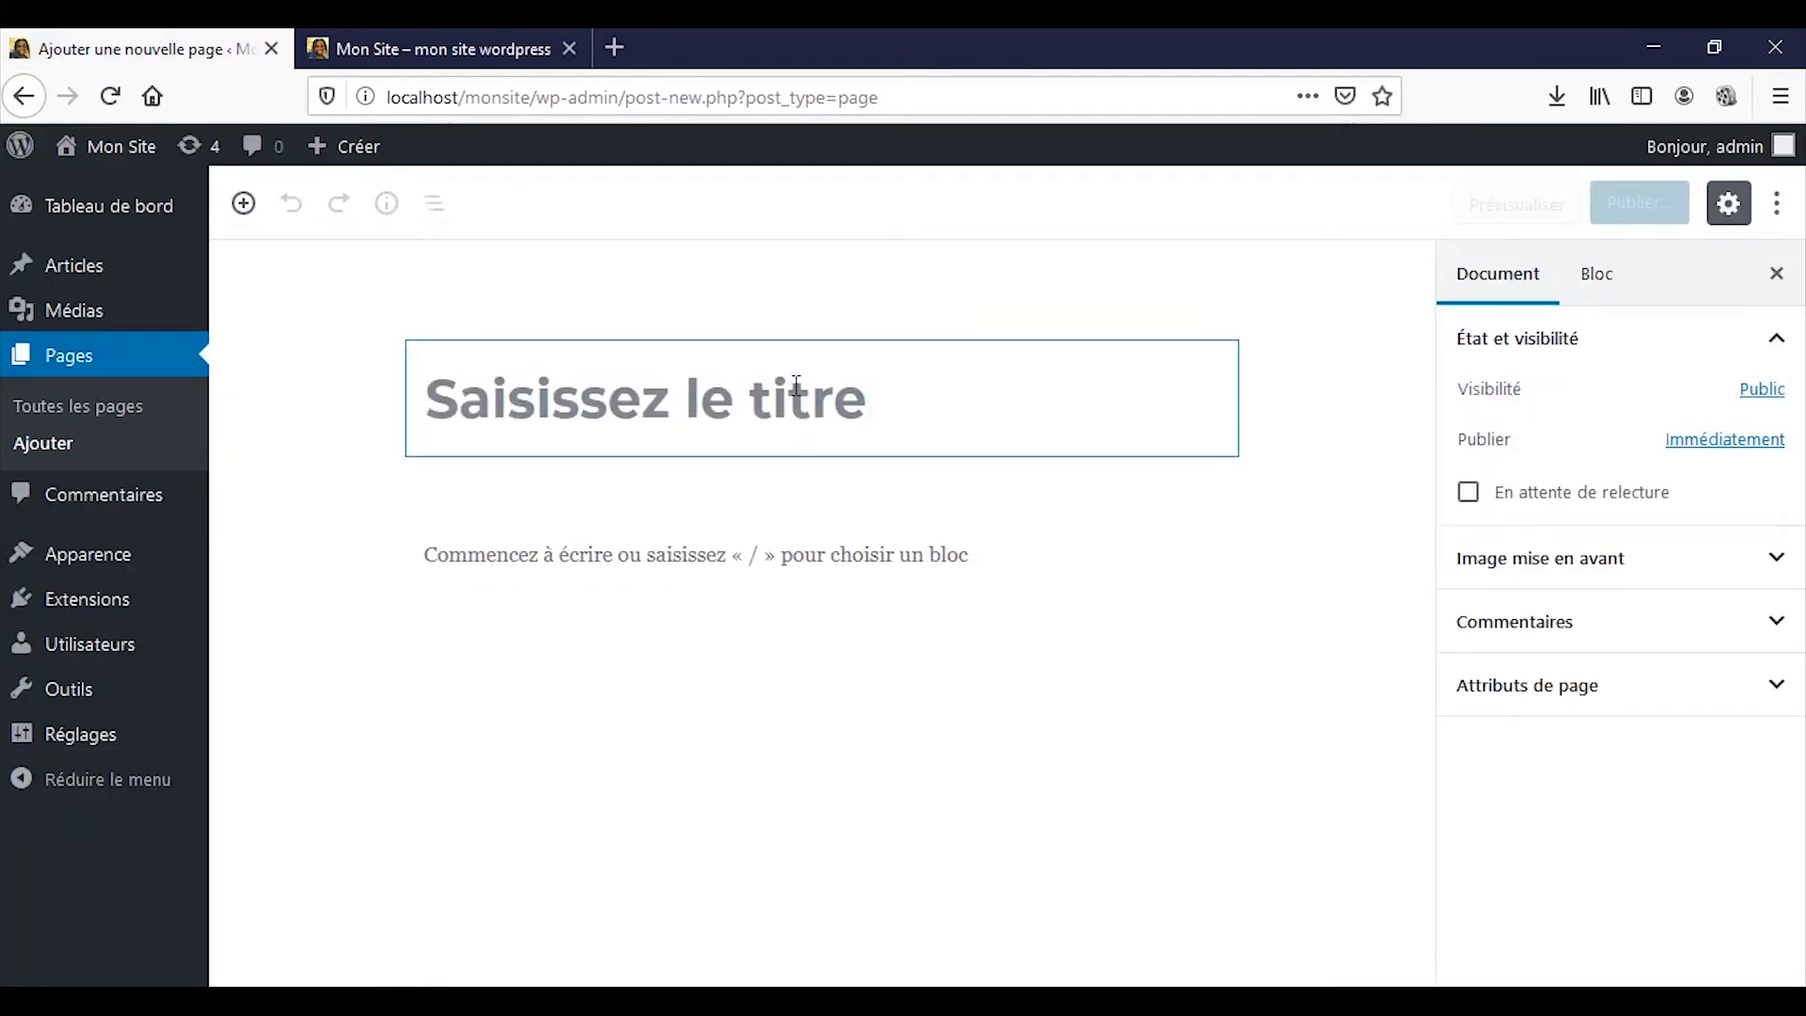
type("Contact")
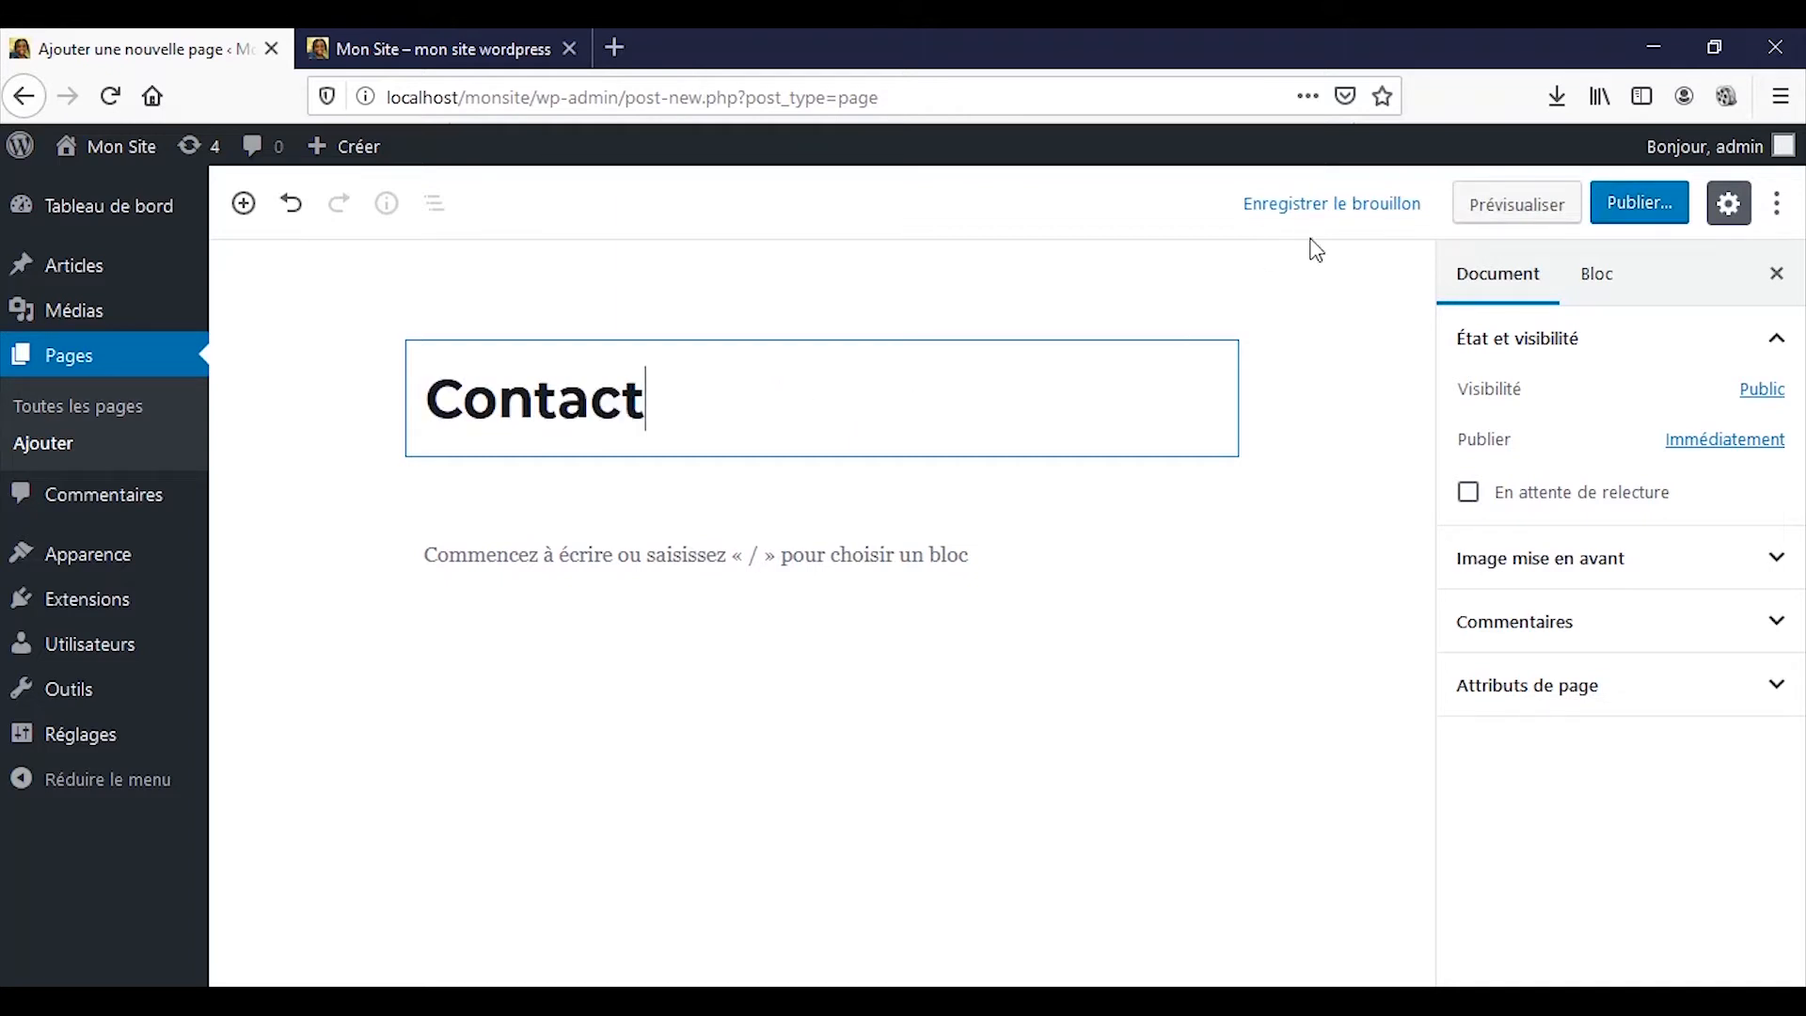
left_click(1660, 204)
left_click(1660, 205)
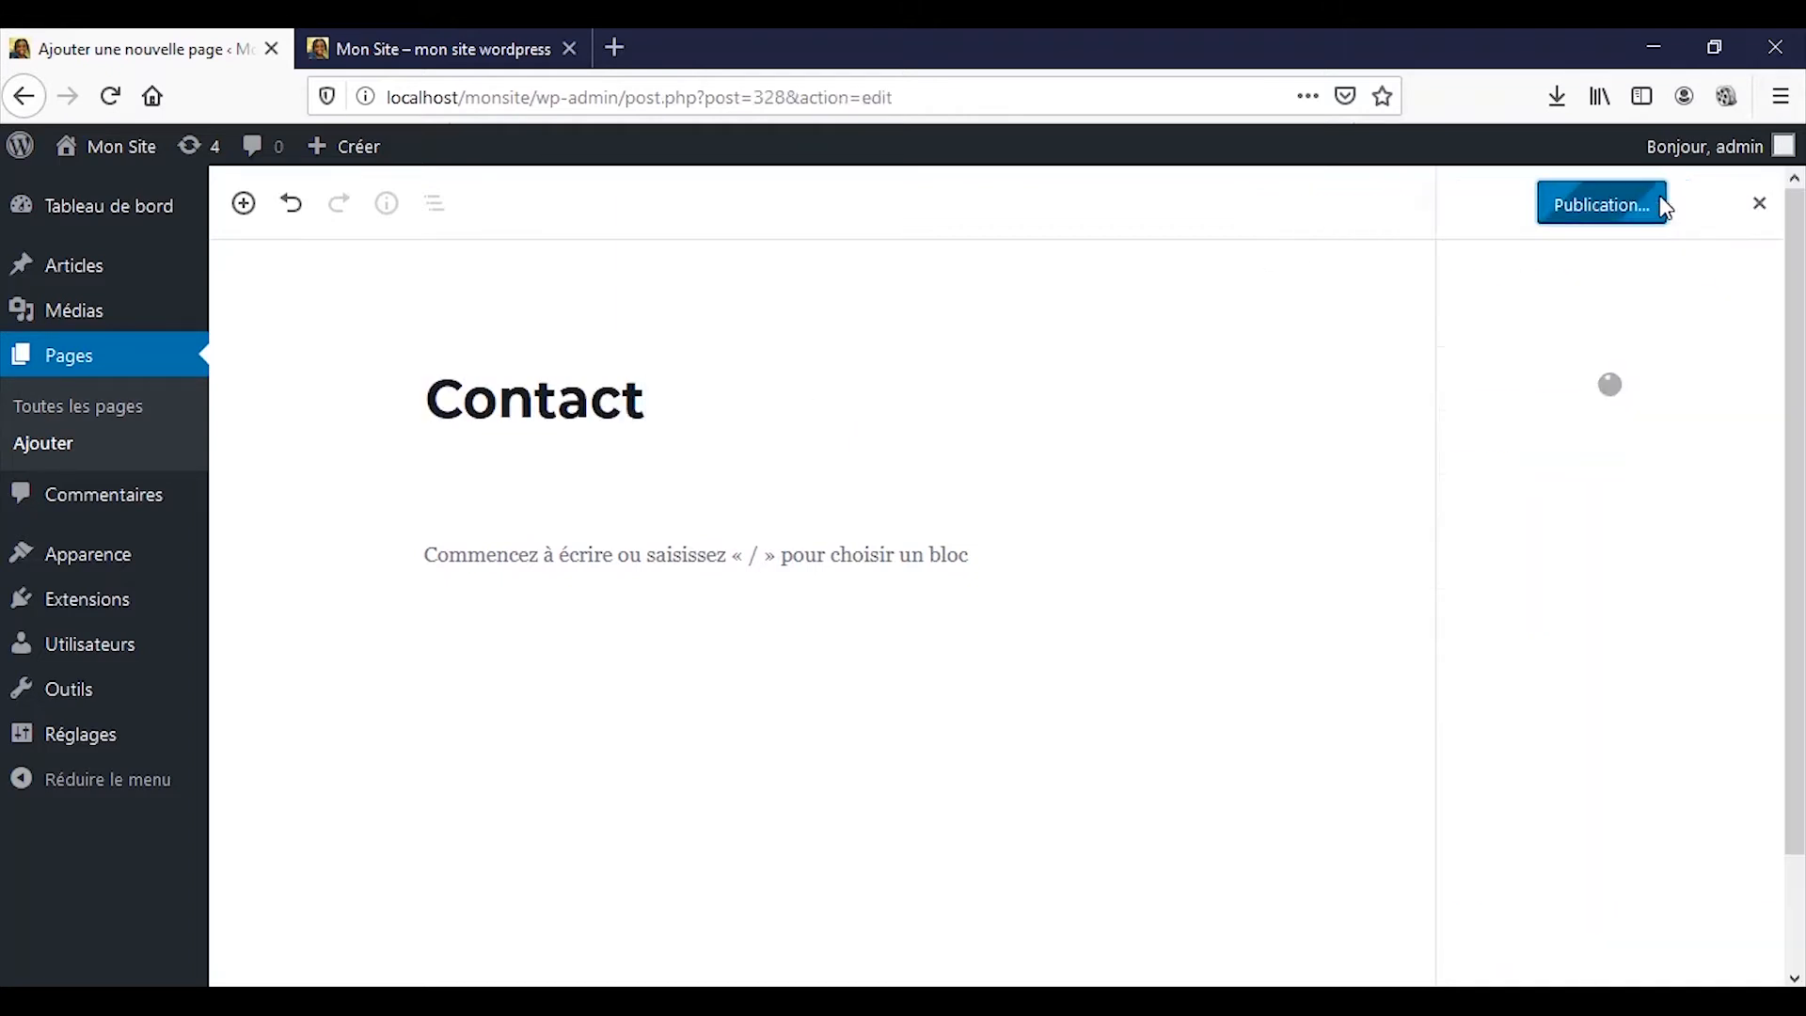
- Reload the public homepage and check its navigation menu for the Contact page
left_click(367, 48)
mouse_move(103, 155)
left_click(110, 96)
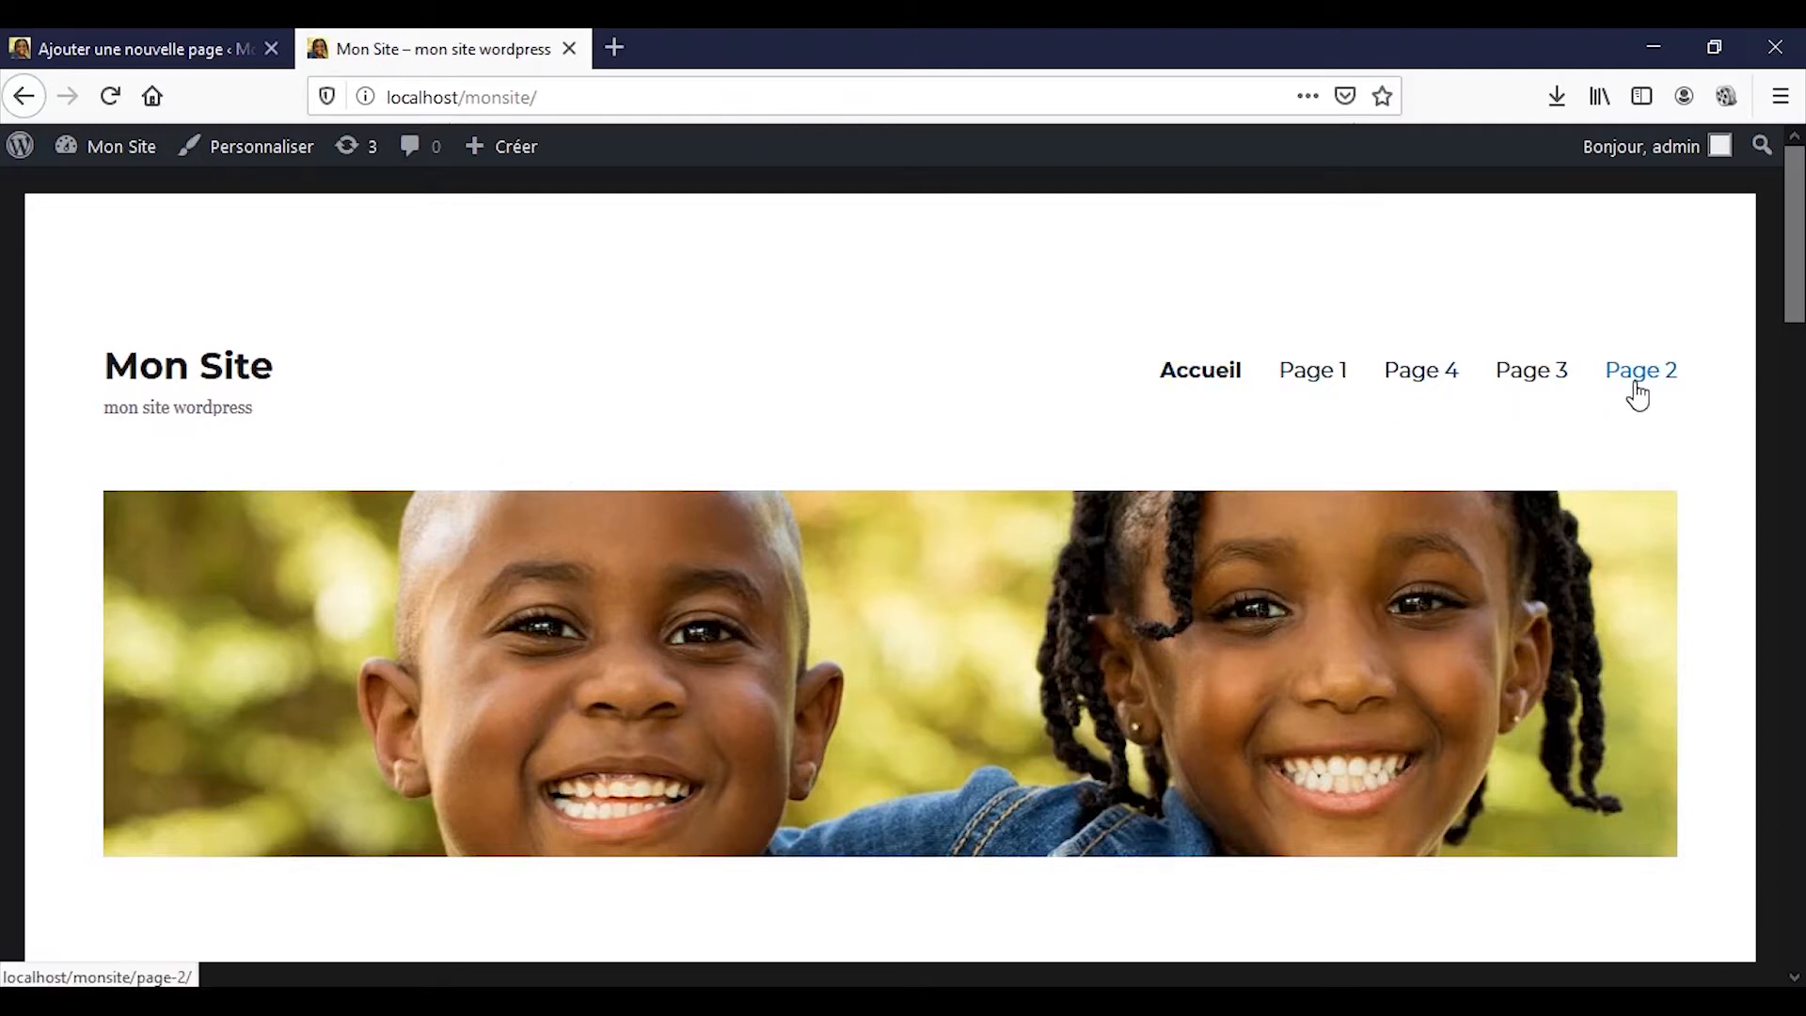
scroll(855, 476, "down", 3)
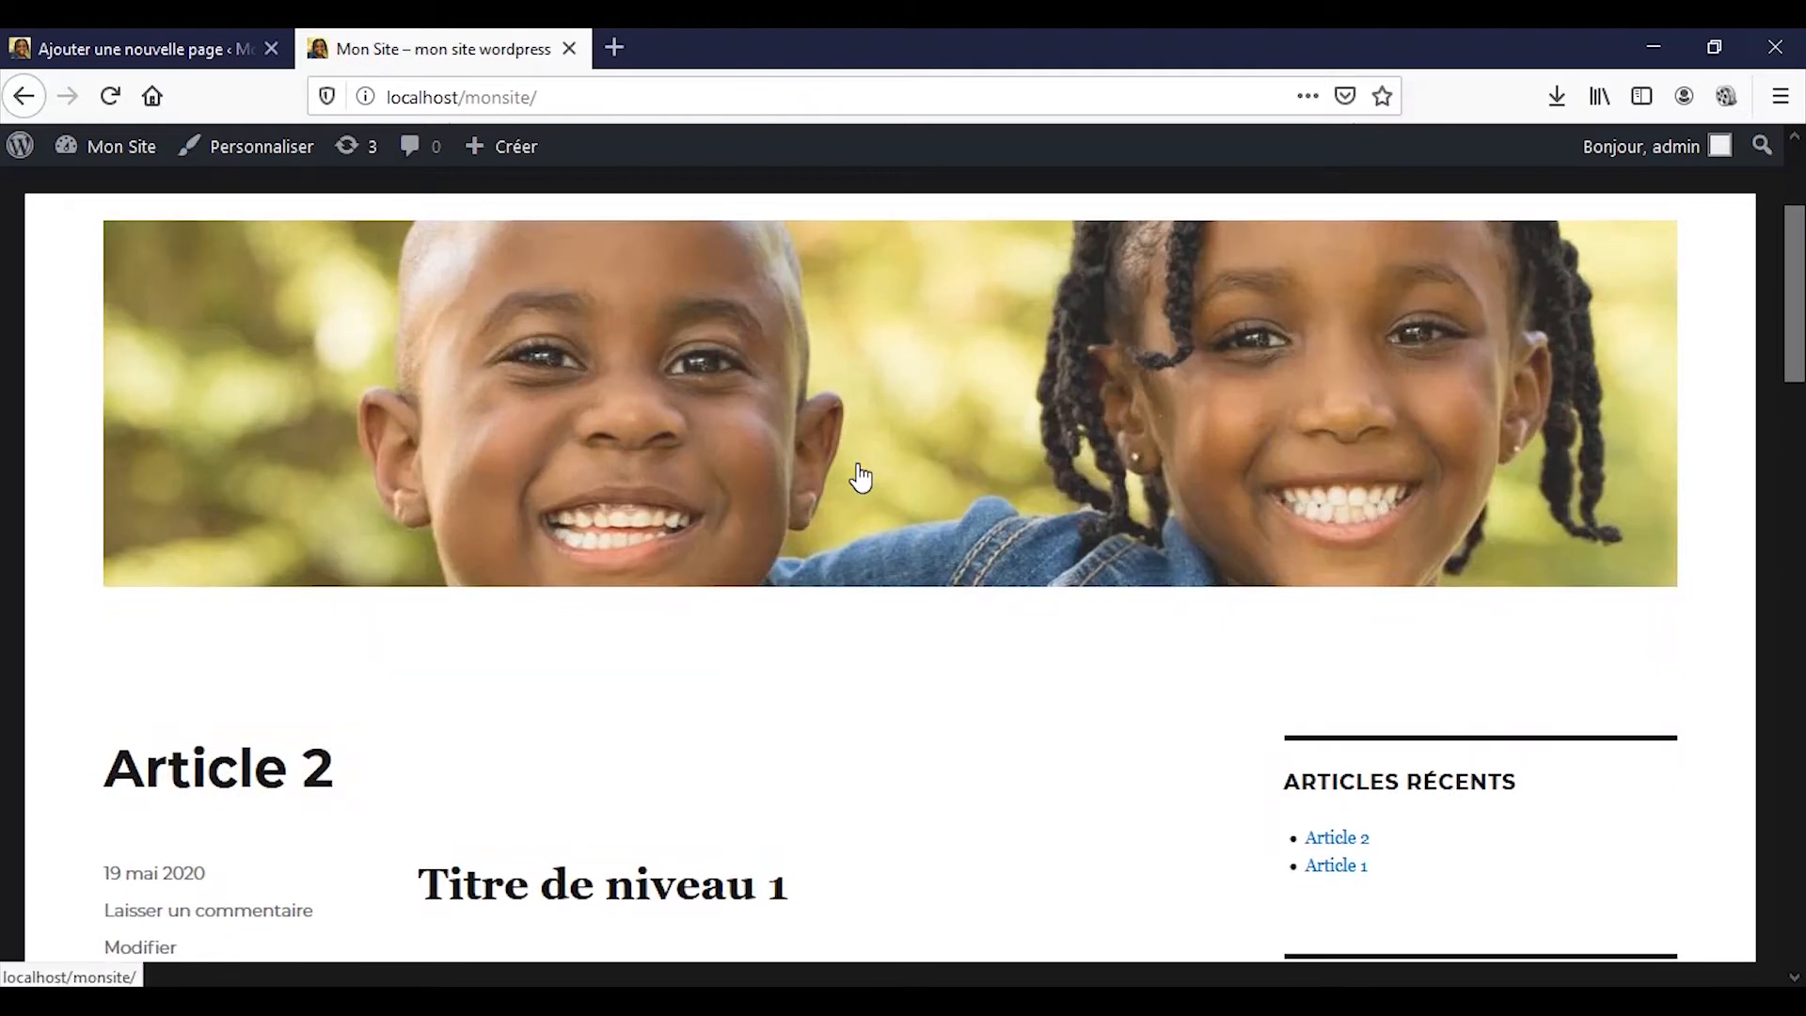
scroll(856, 476, "up", 3)
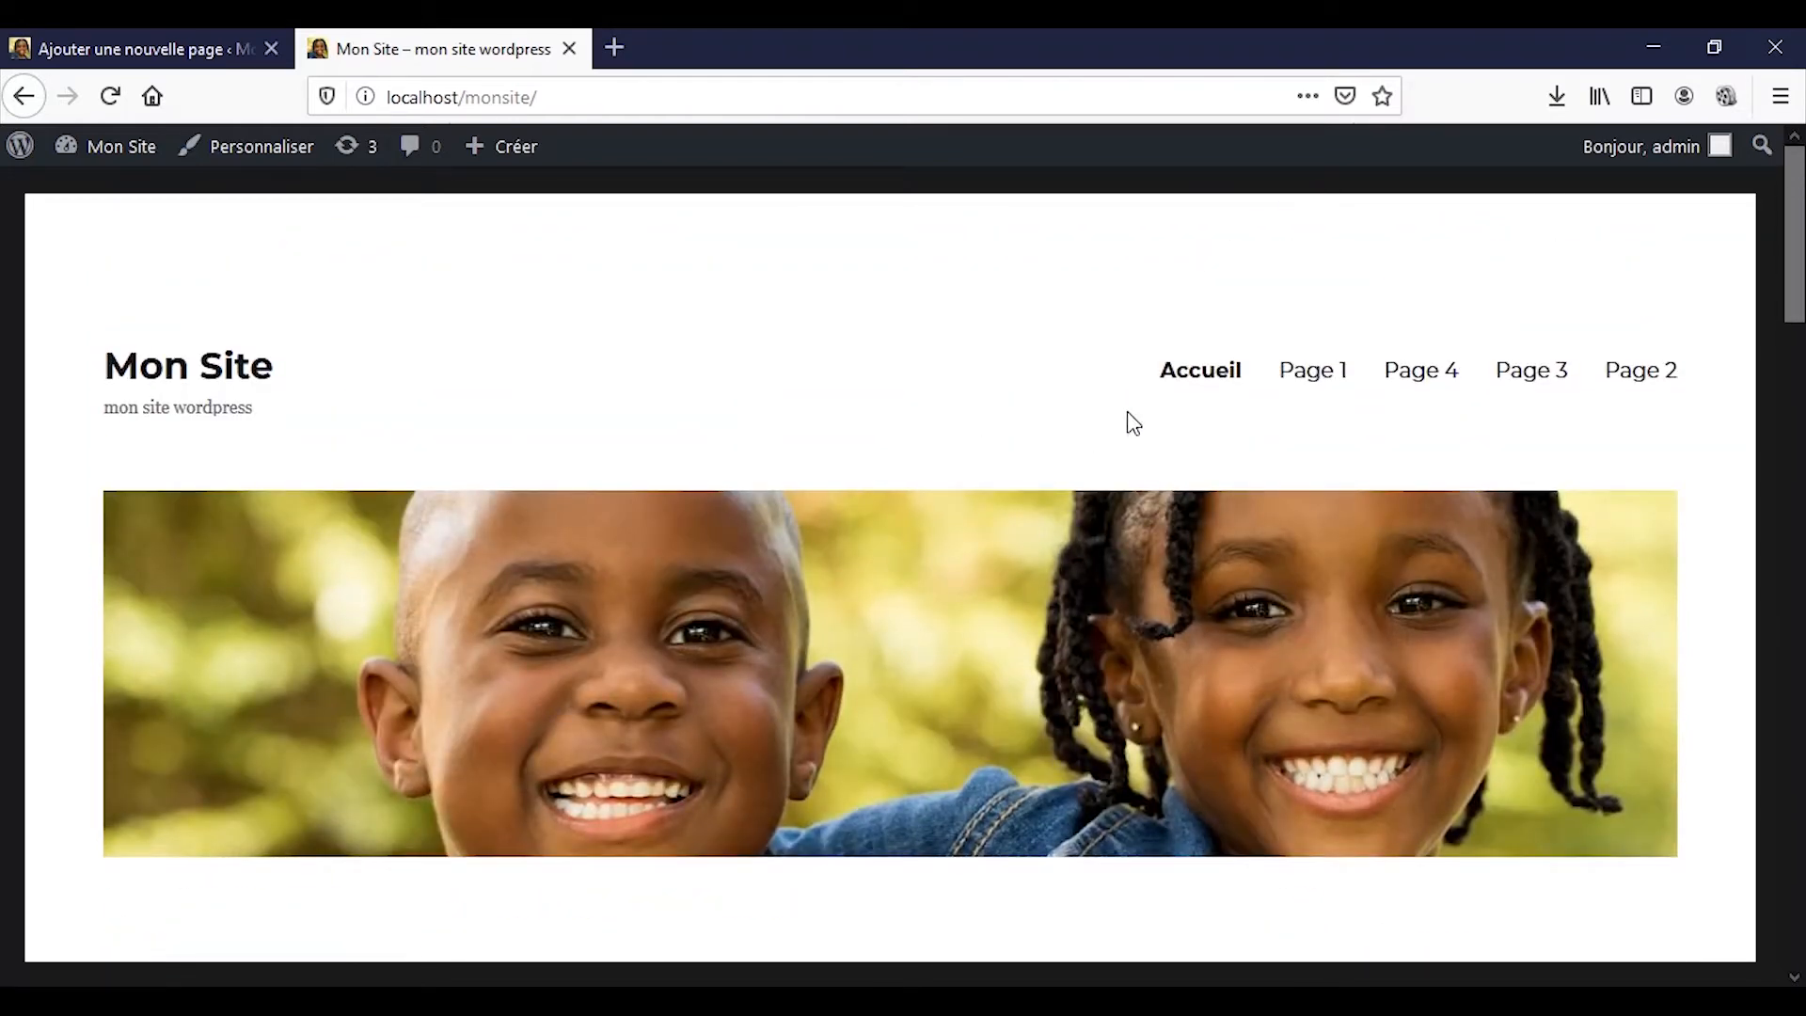
- Add the Contact page to menu 1 in the site customizer, publish the change and return to the public homepage
left_click(242, 168)
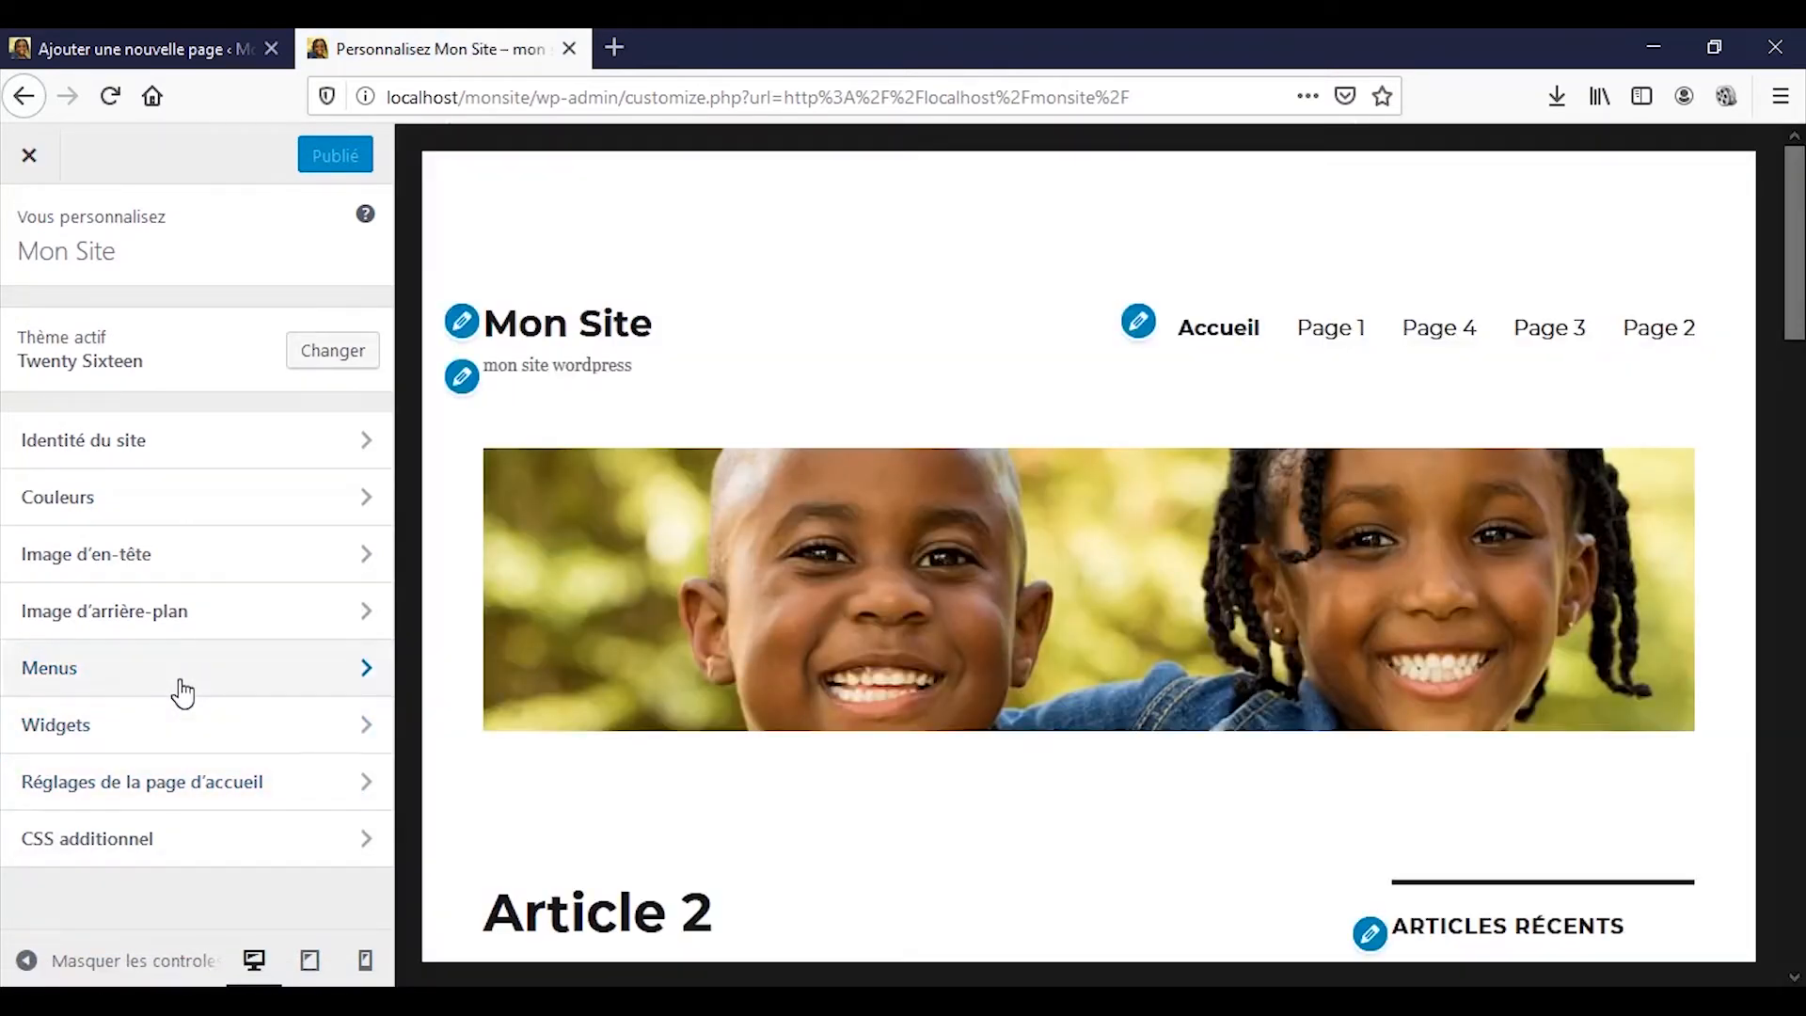
left_click(182, 691)
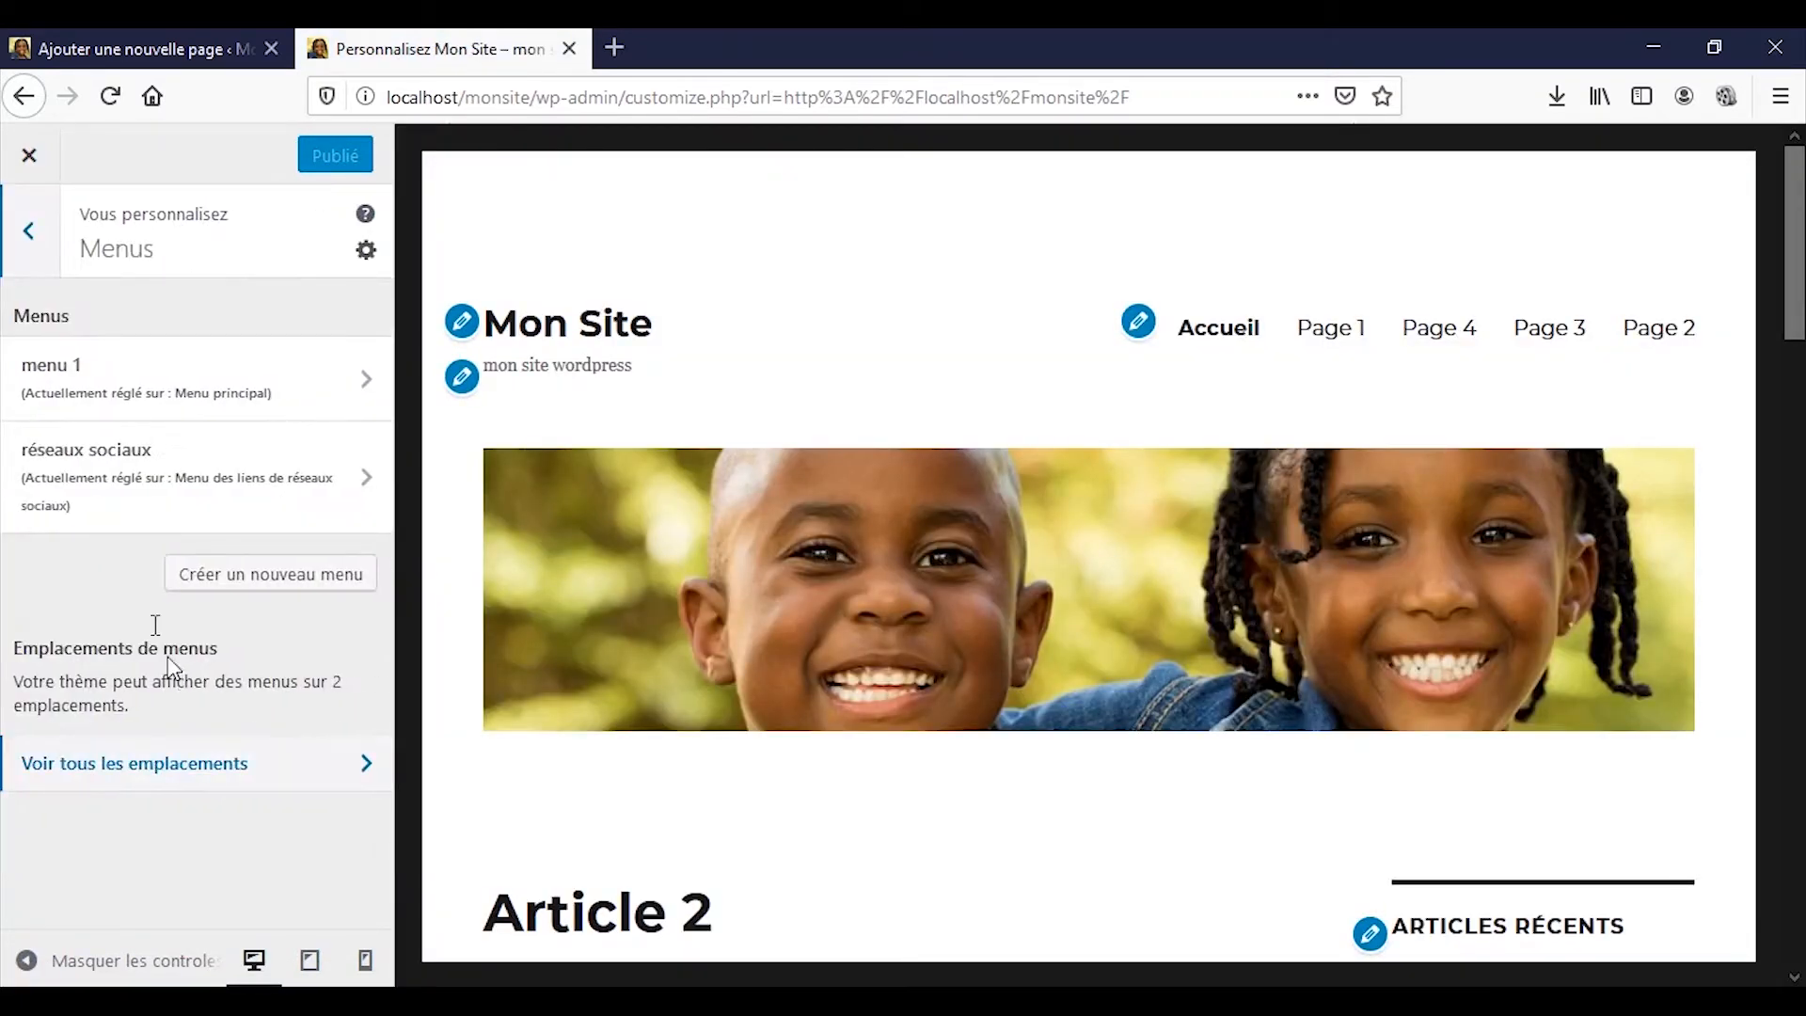
left_click(80, 385)
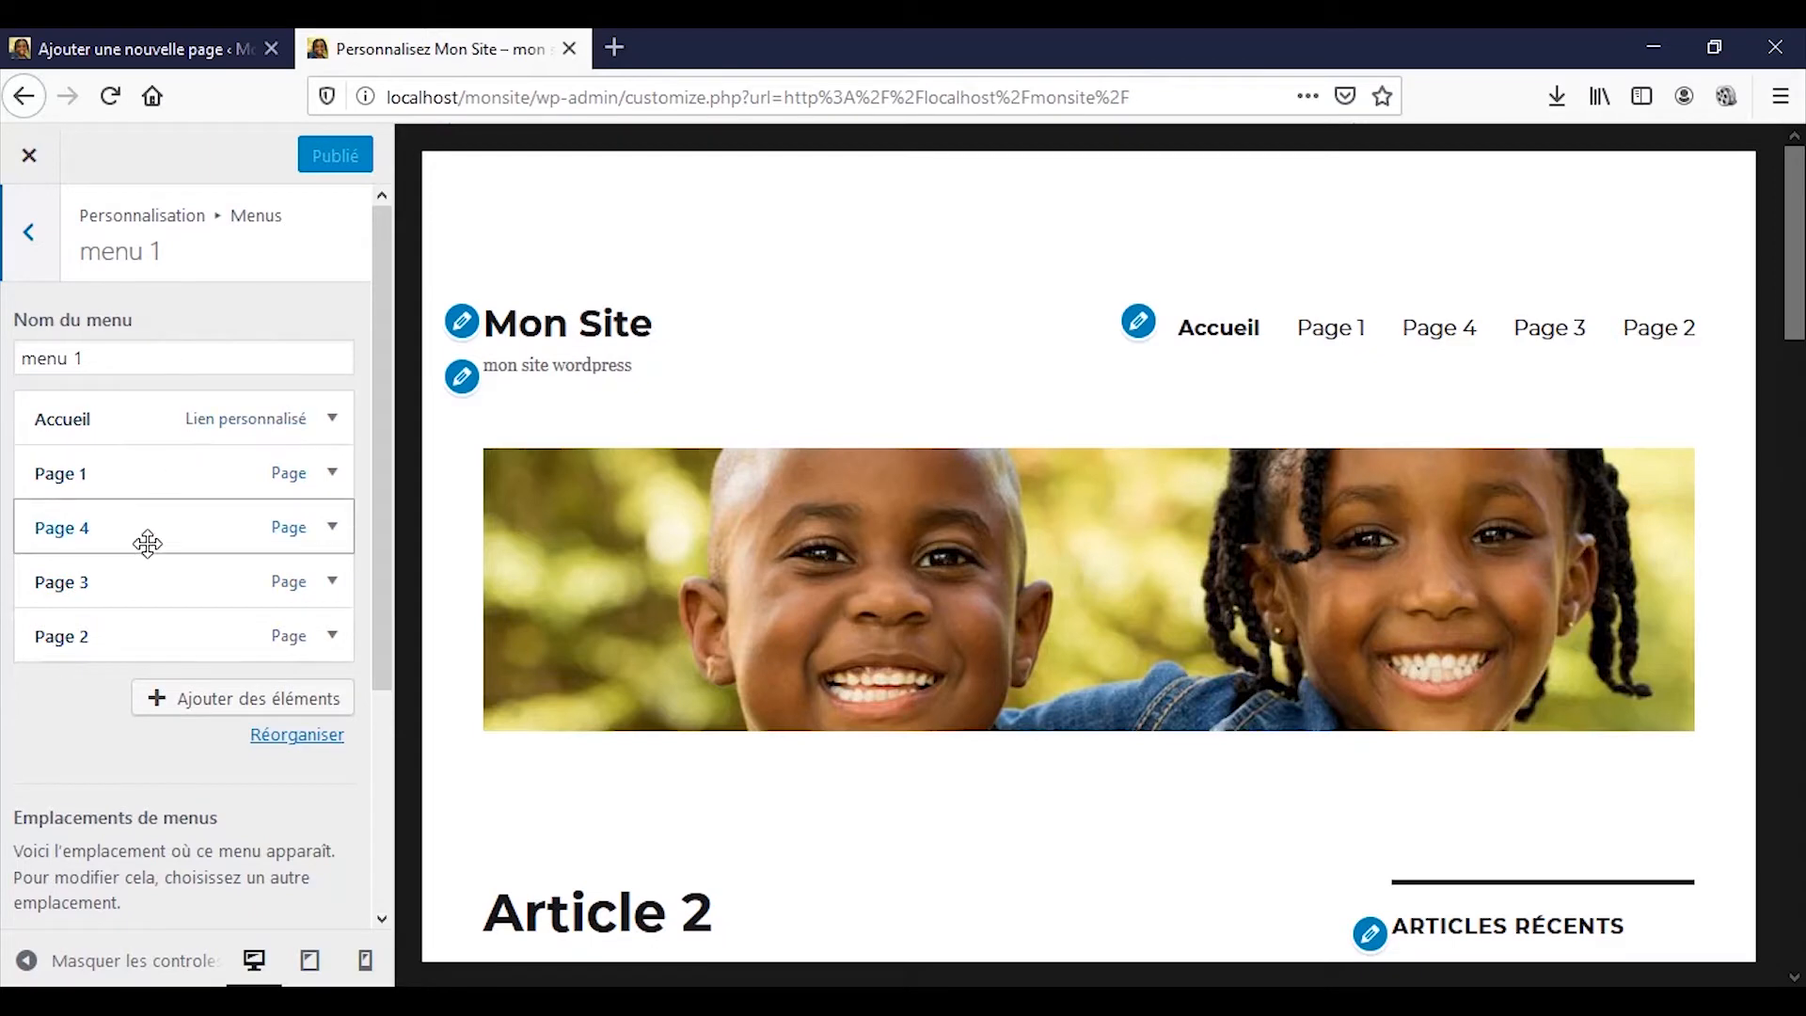
left_click(226, 701)
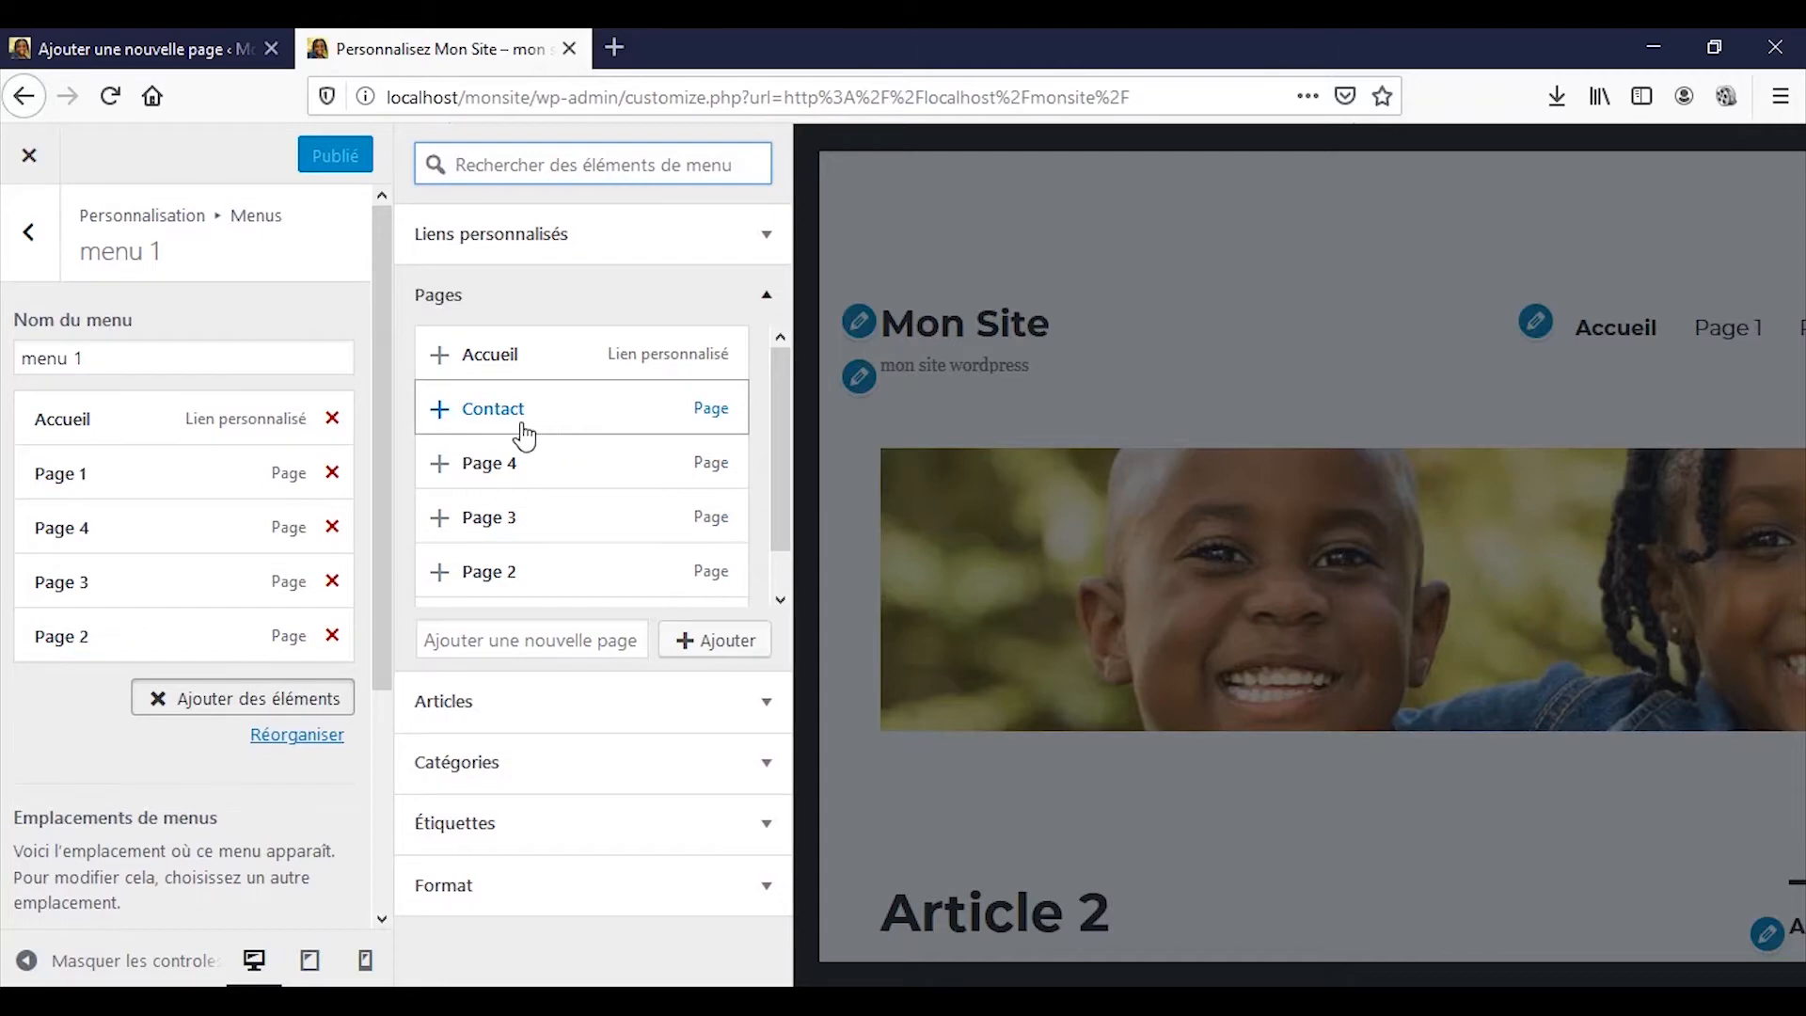
left_click(484, 434)
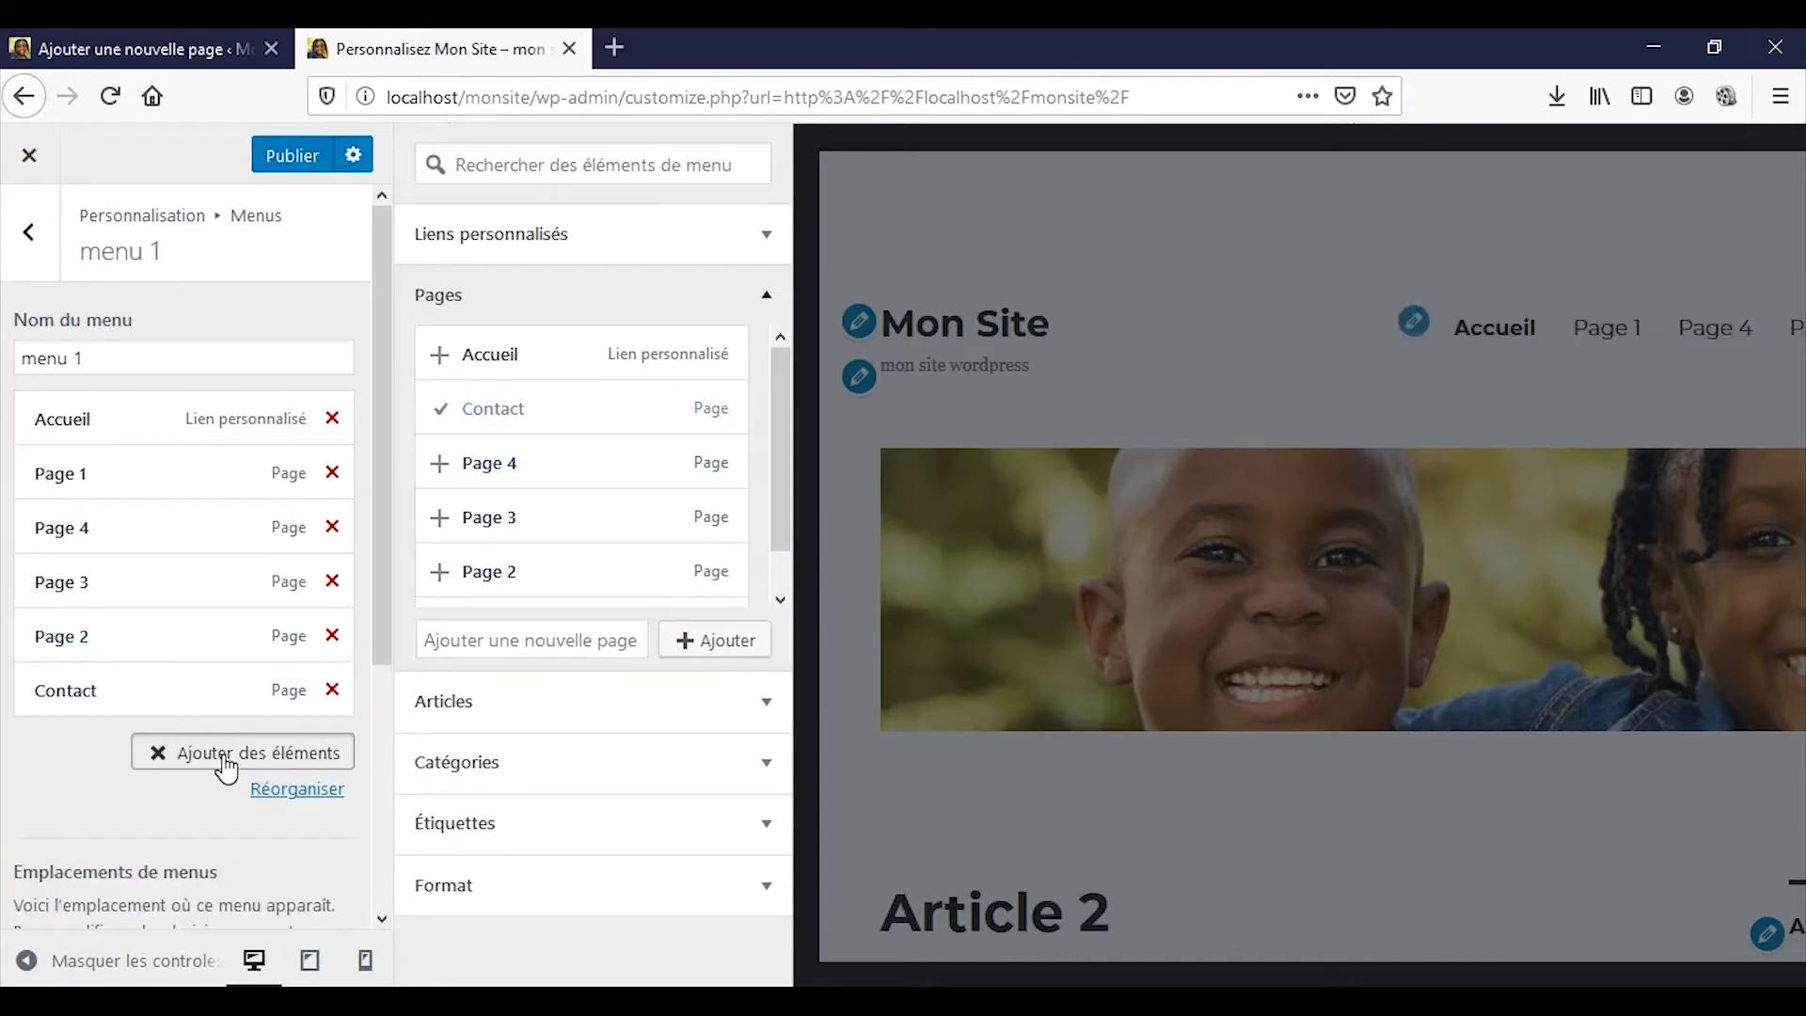
left_click(222, 753)
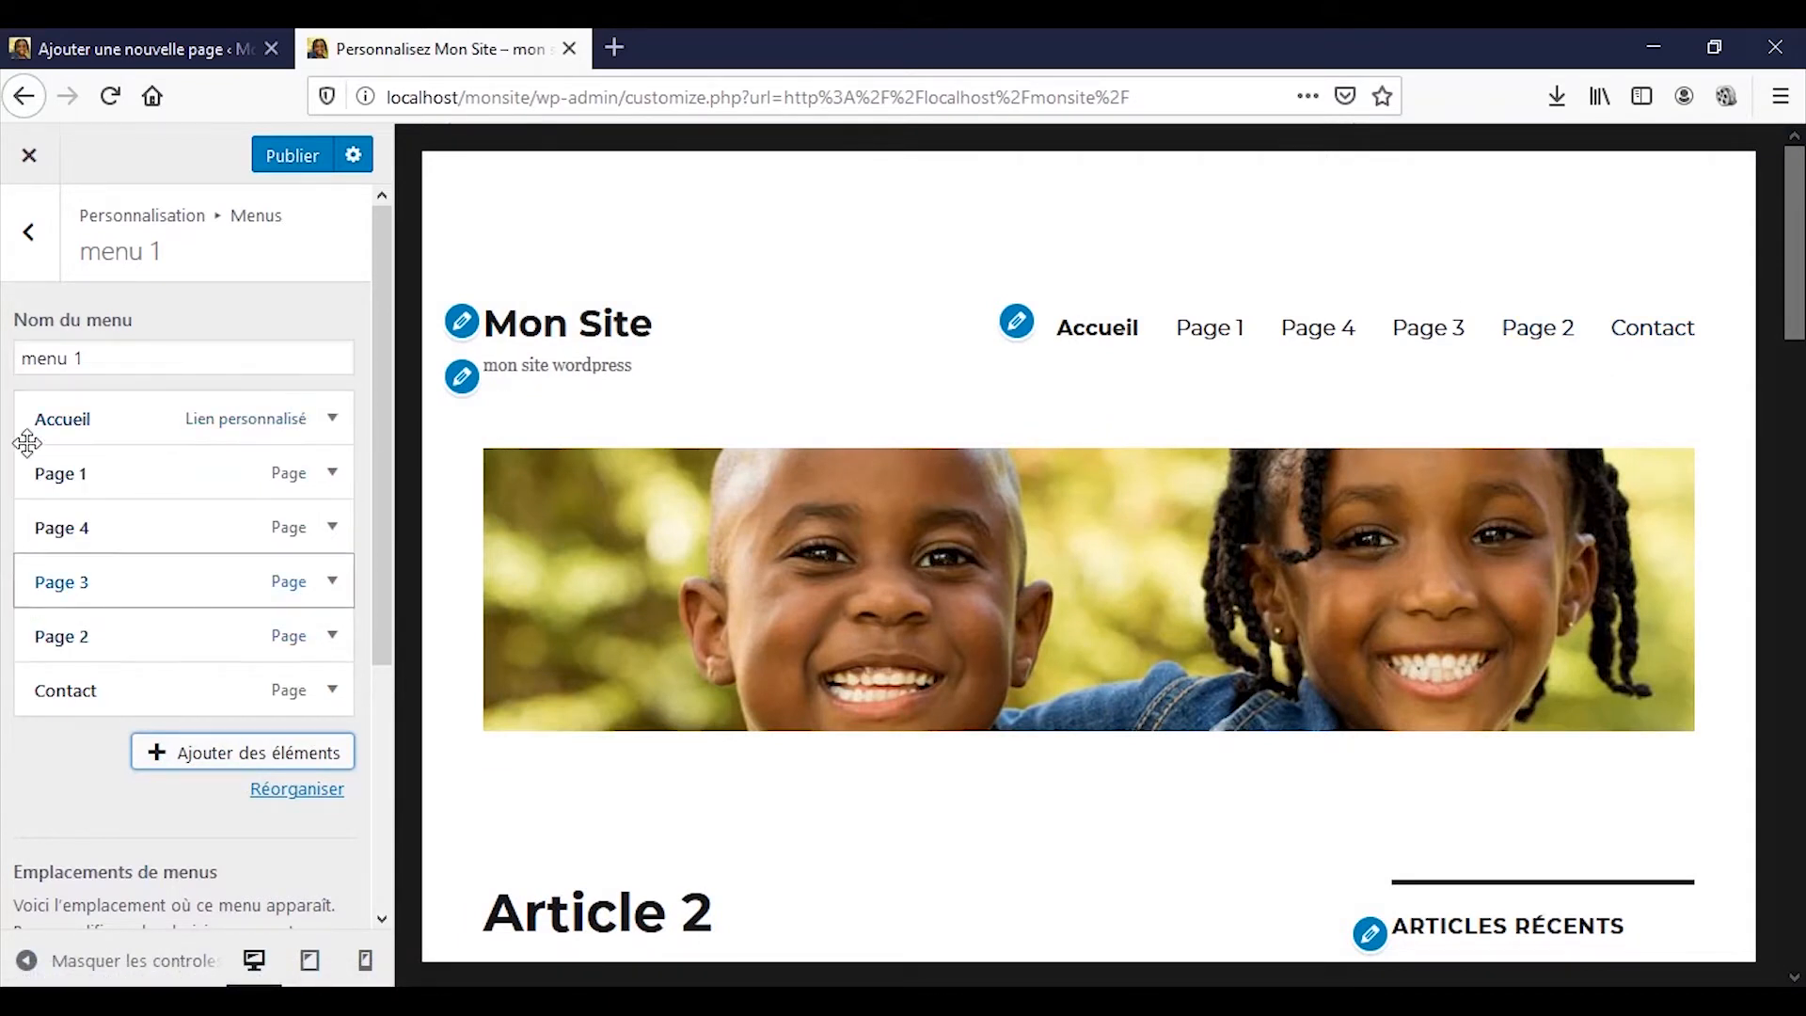
left_click(294, 165)
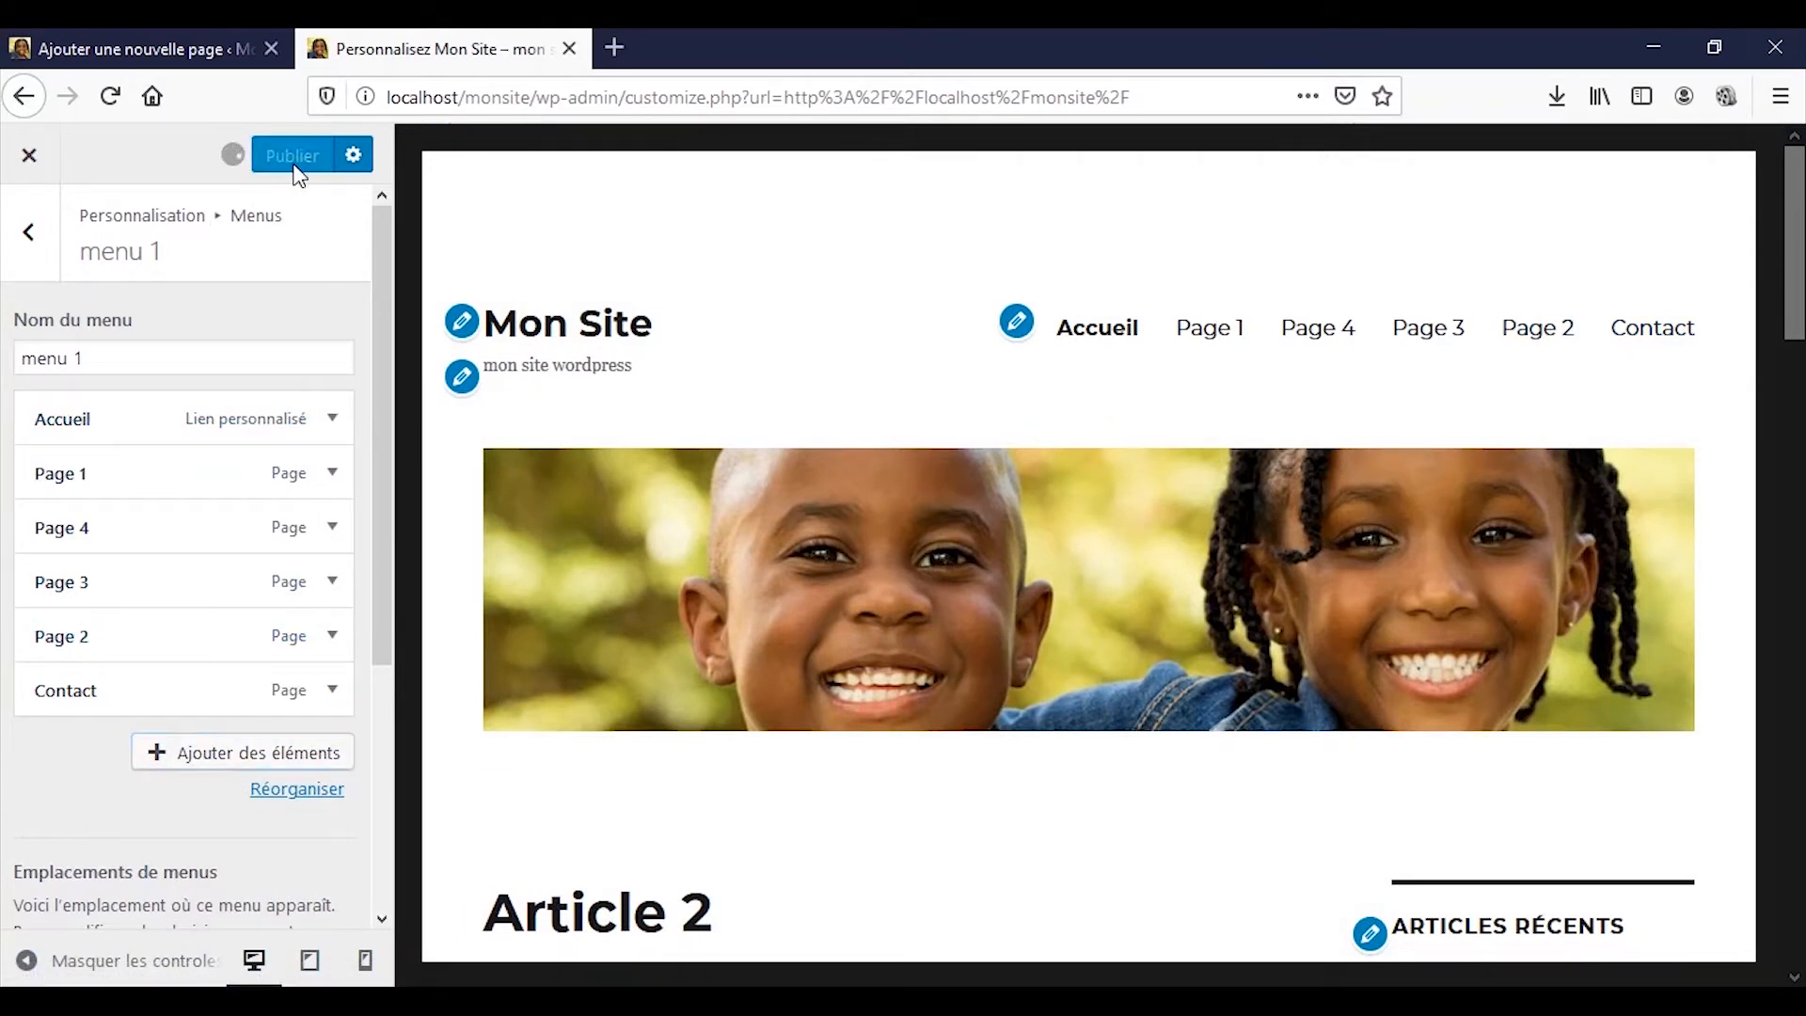
left_click(24, 180)
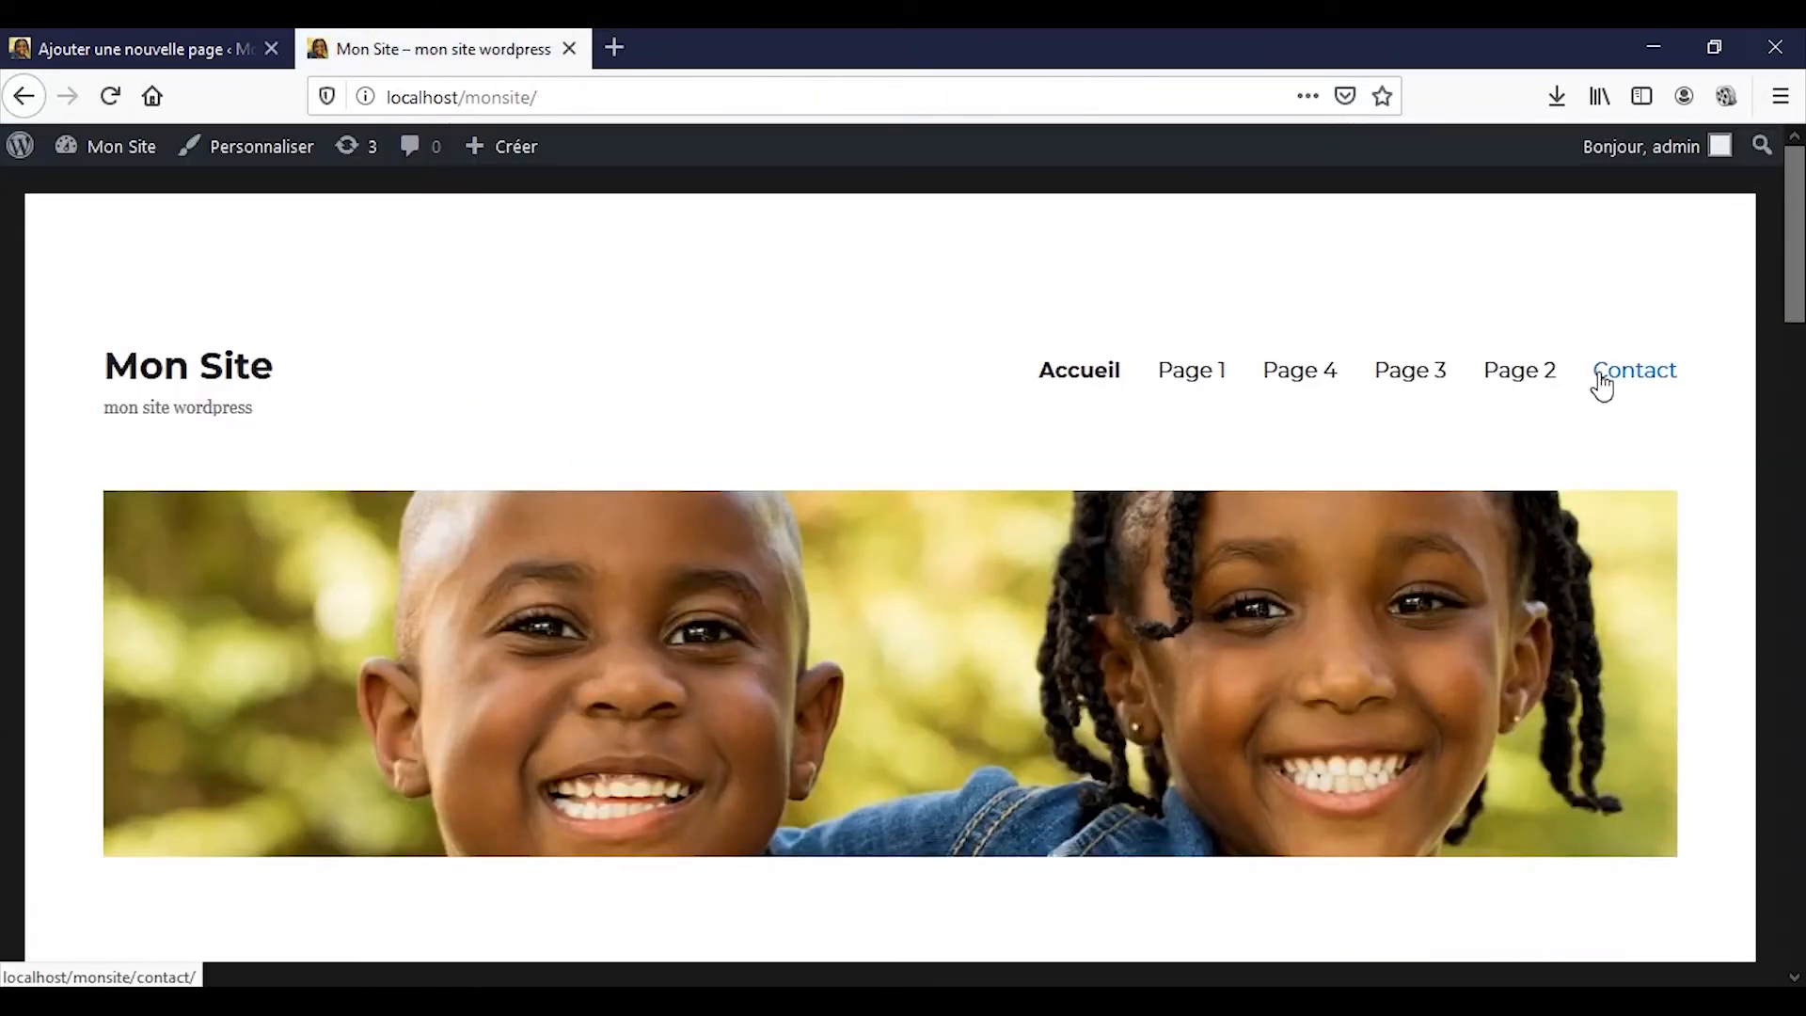
- Open the Contact page from the public site's navigation menu and look through its content
left_click(1603, 384)
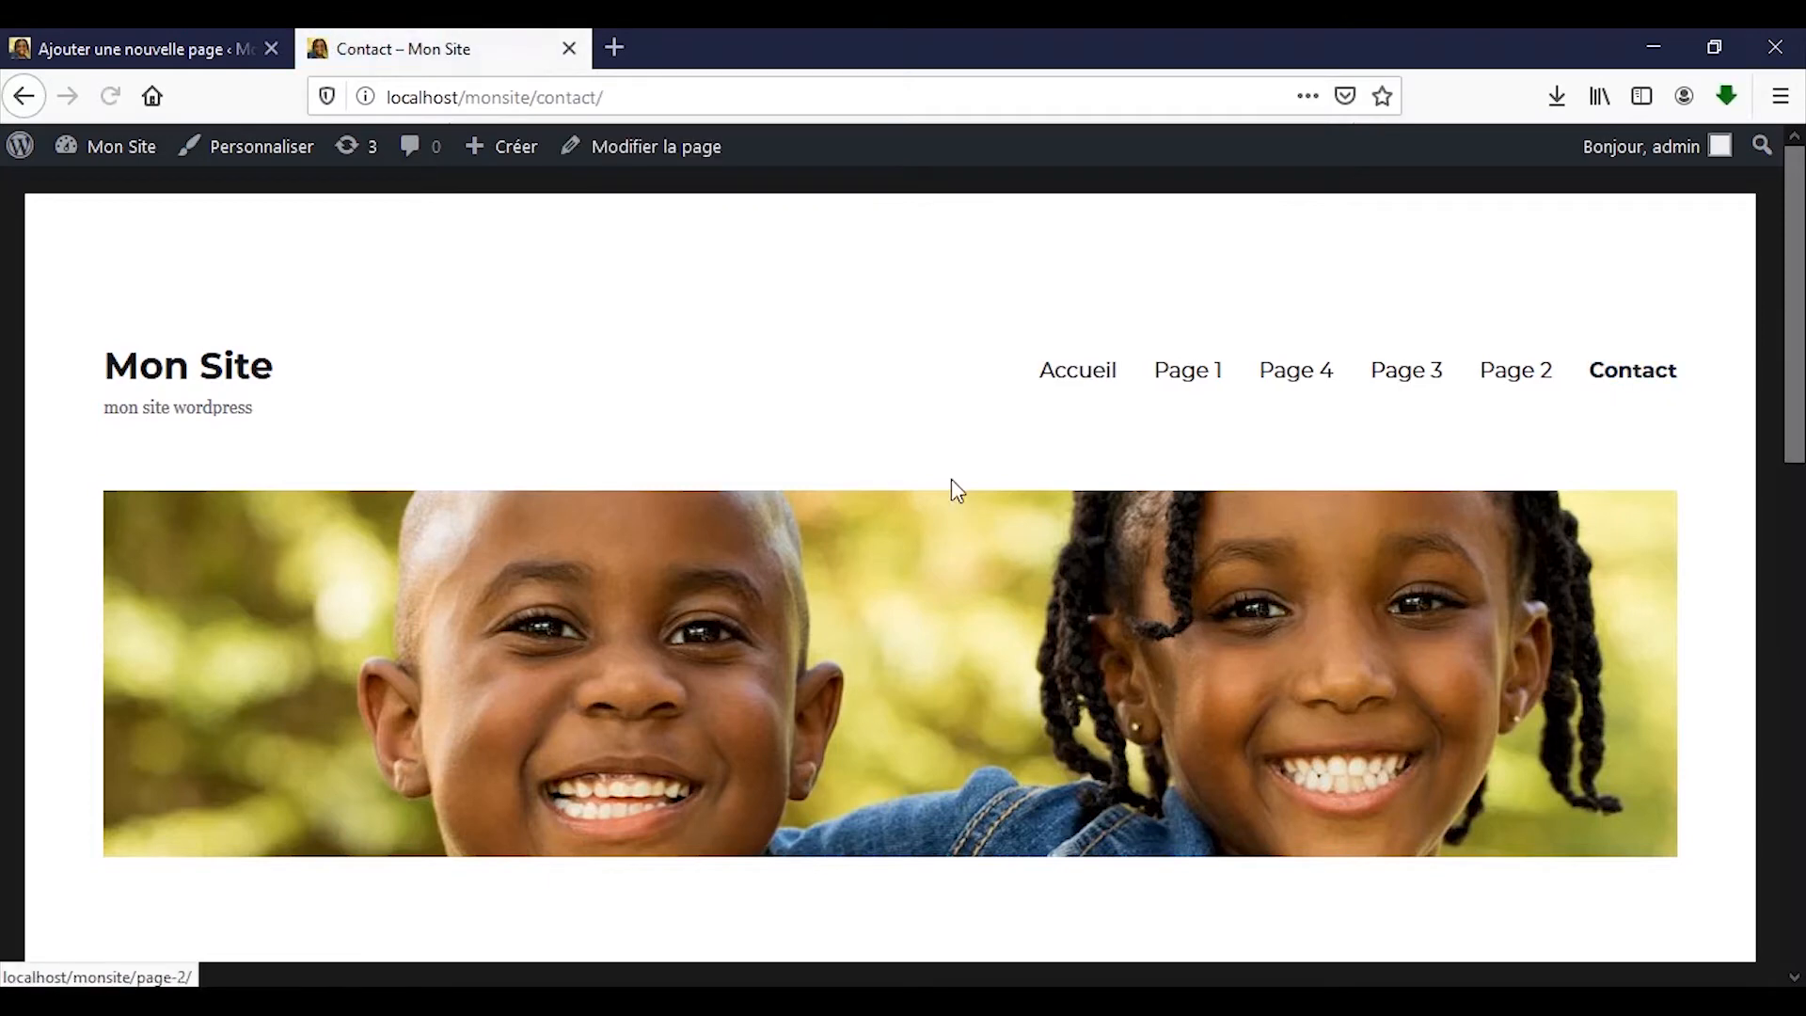
scroll(951, 487, "down", 5)
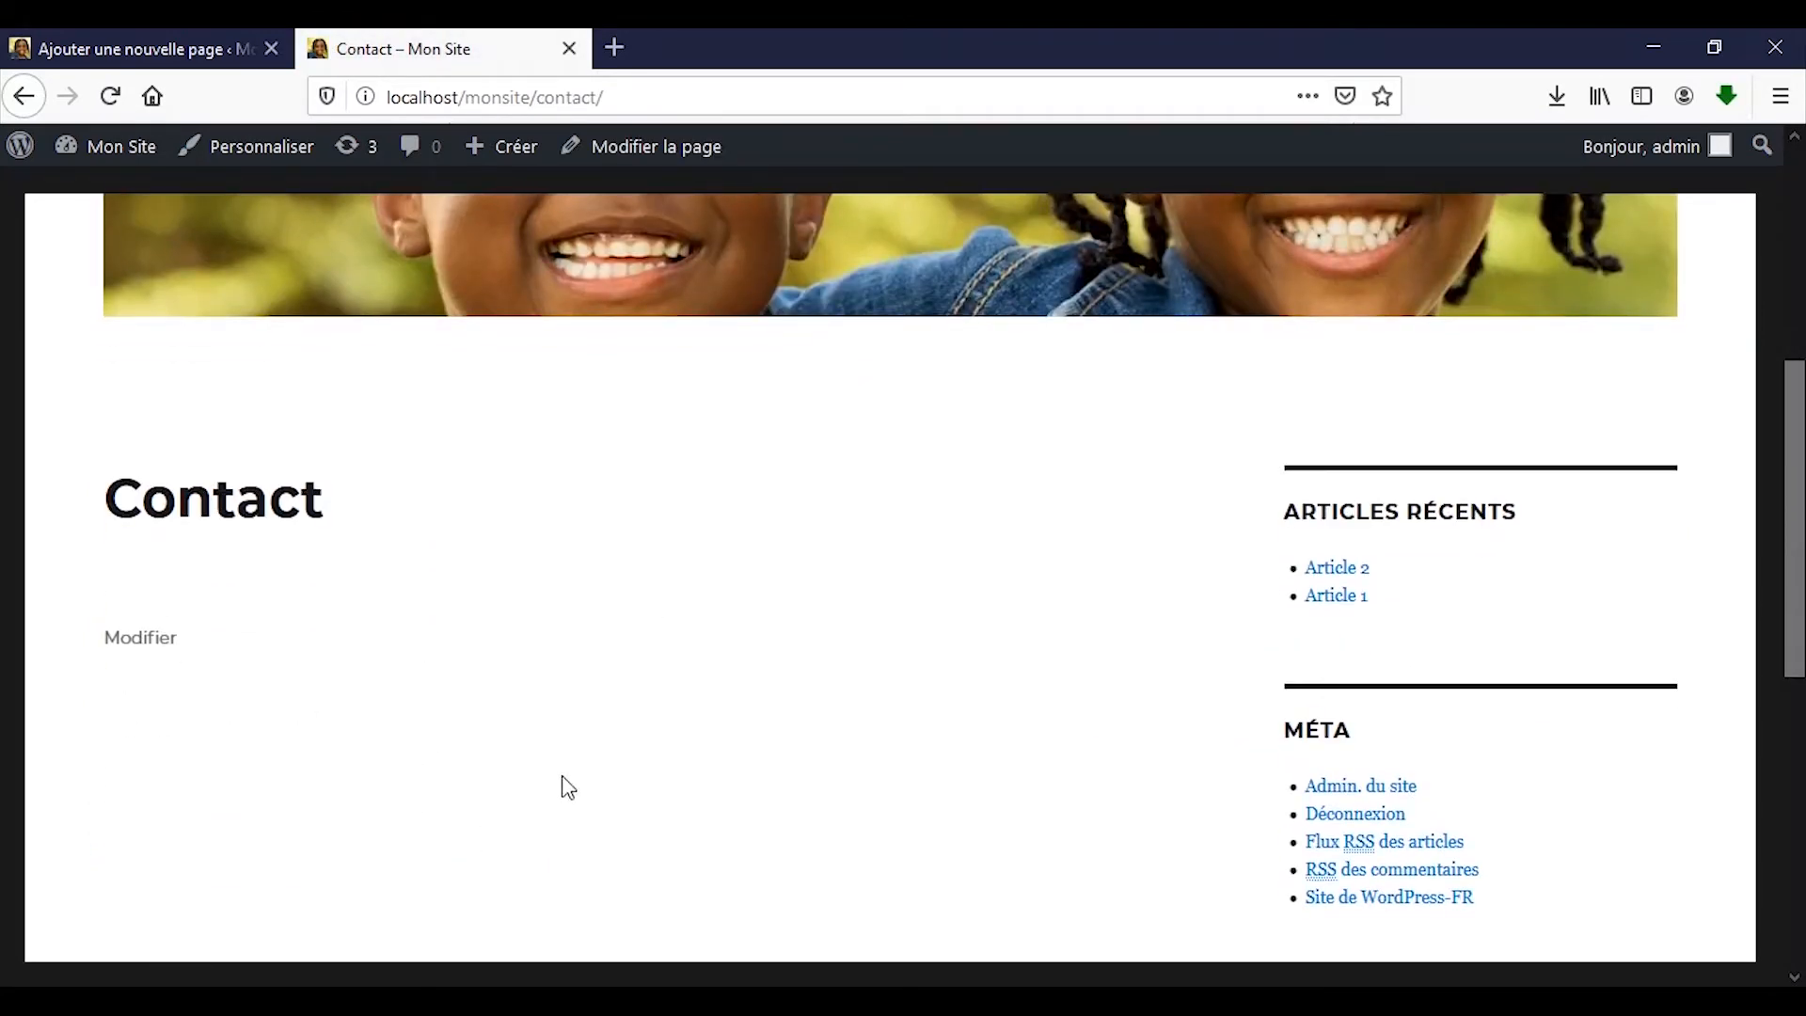
scroll(565, 786, "down", 1)
scroll(544, 810, "up", 2)
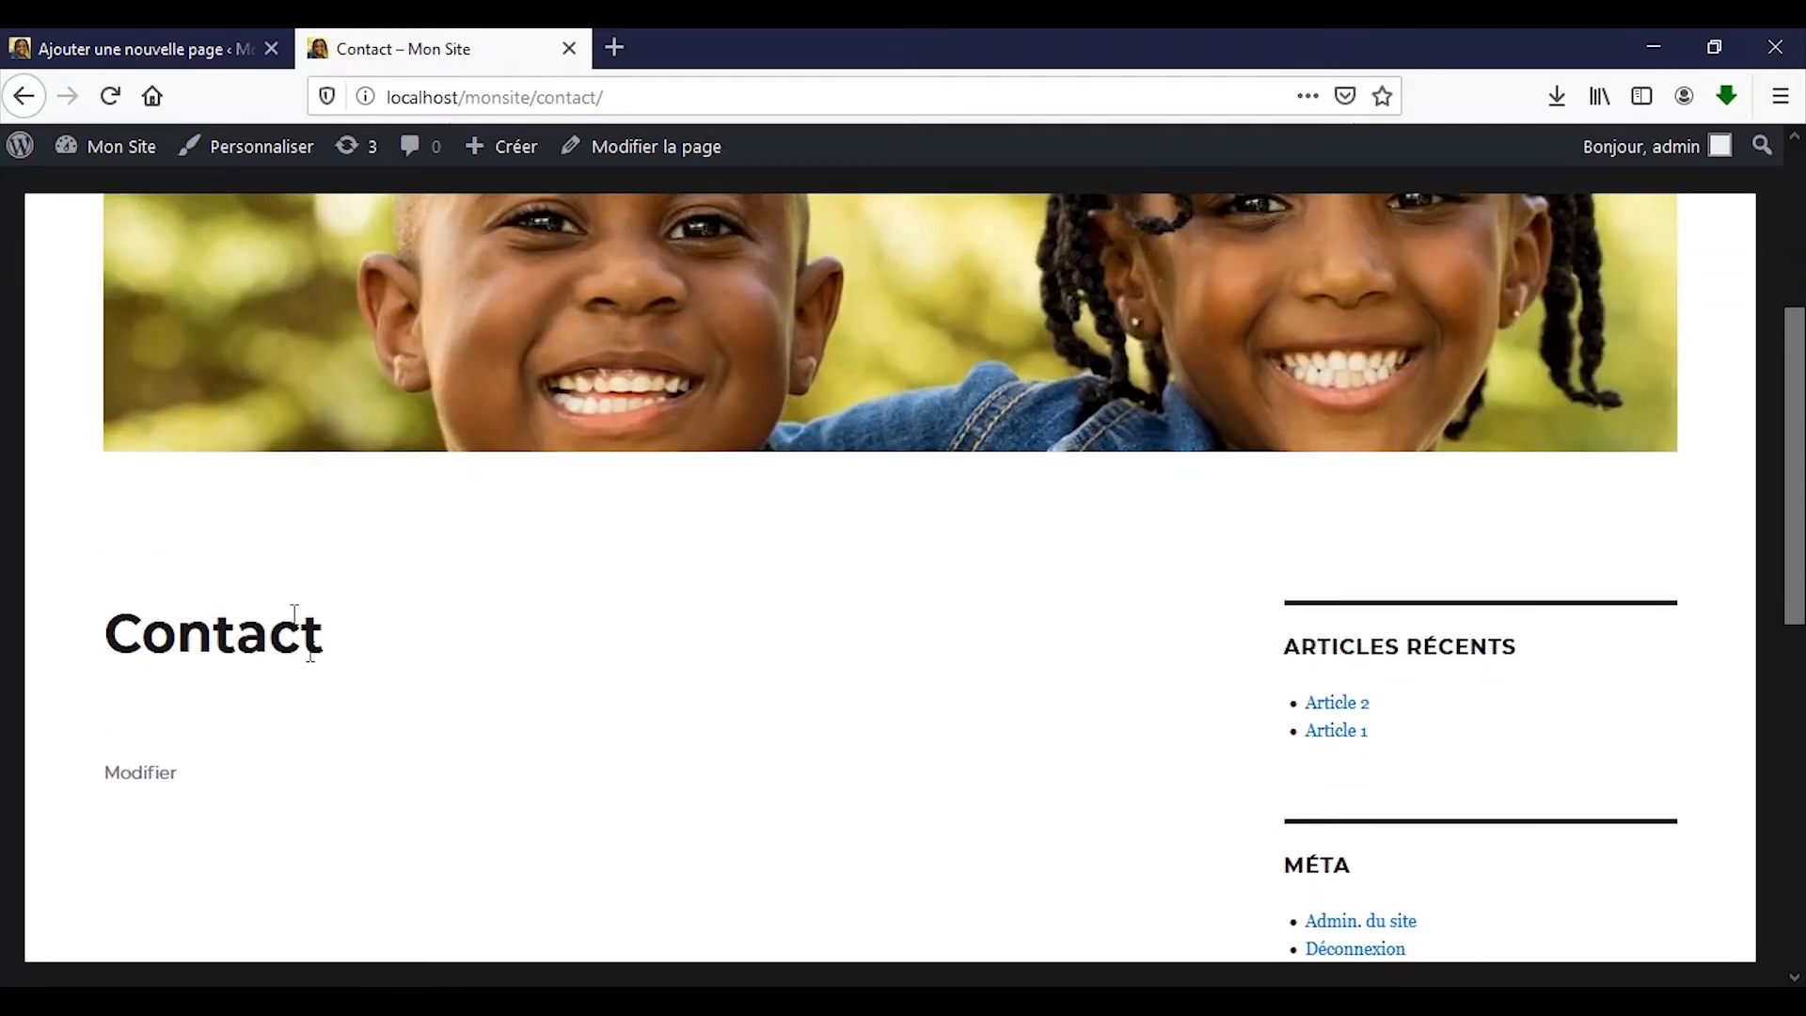
scroll(189, 350, "up", 4)
- Open the page for adding new plugins in the WordPress admin and read the error details under the popular tags
left_click(129, 55)
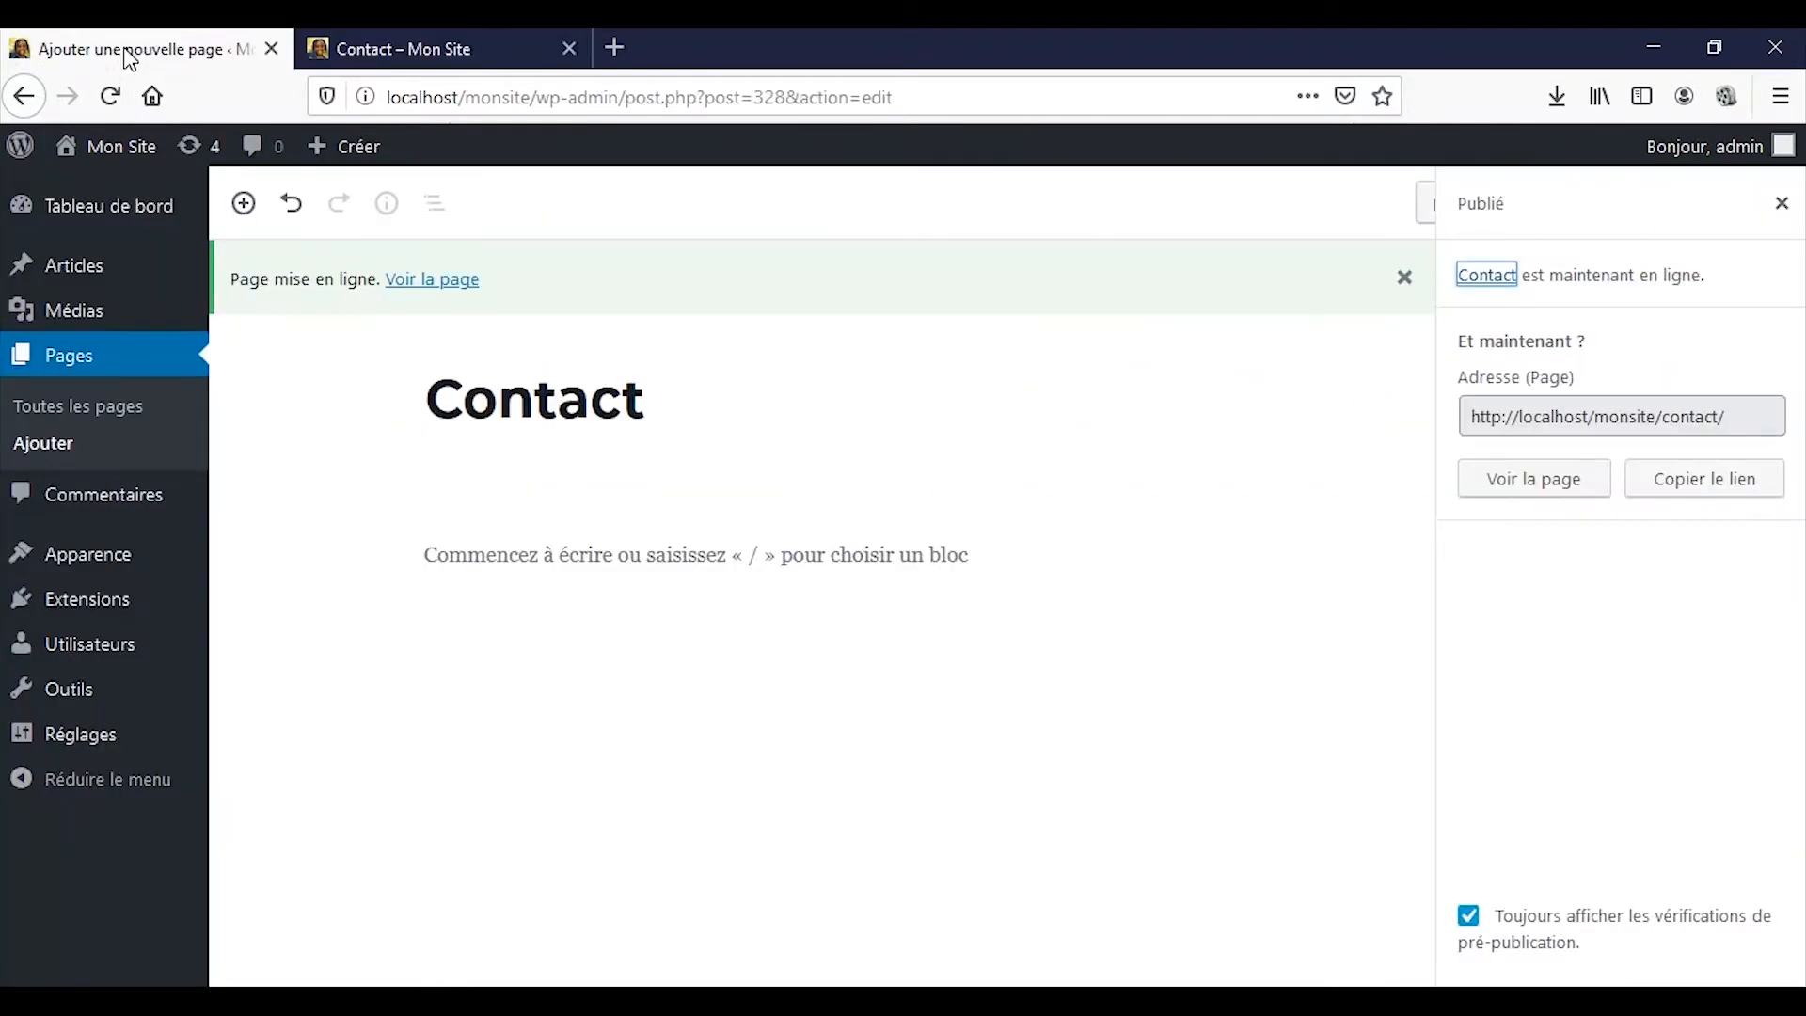
left_click(87, 216)
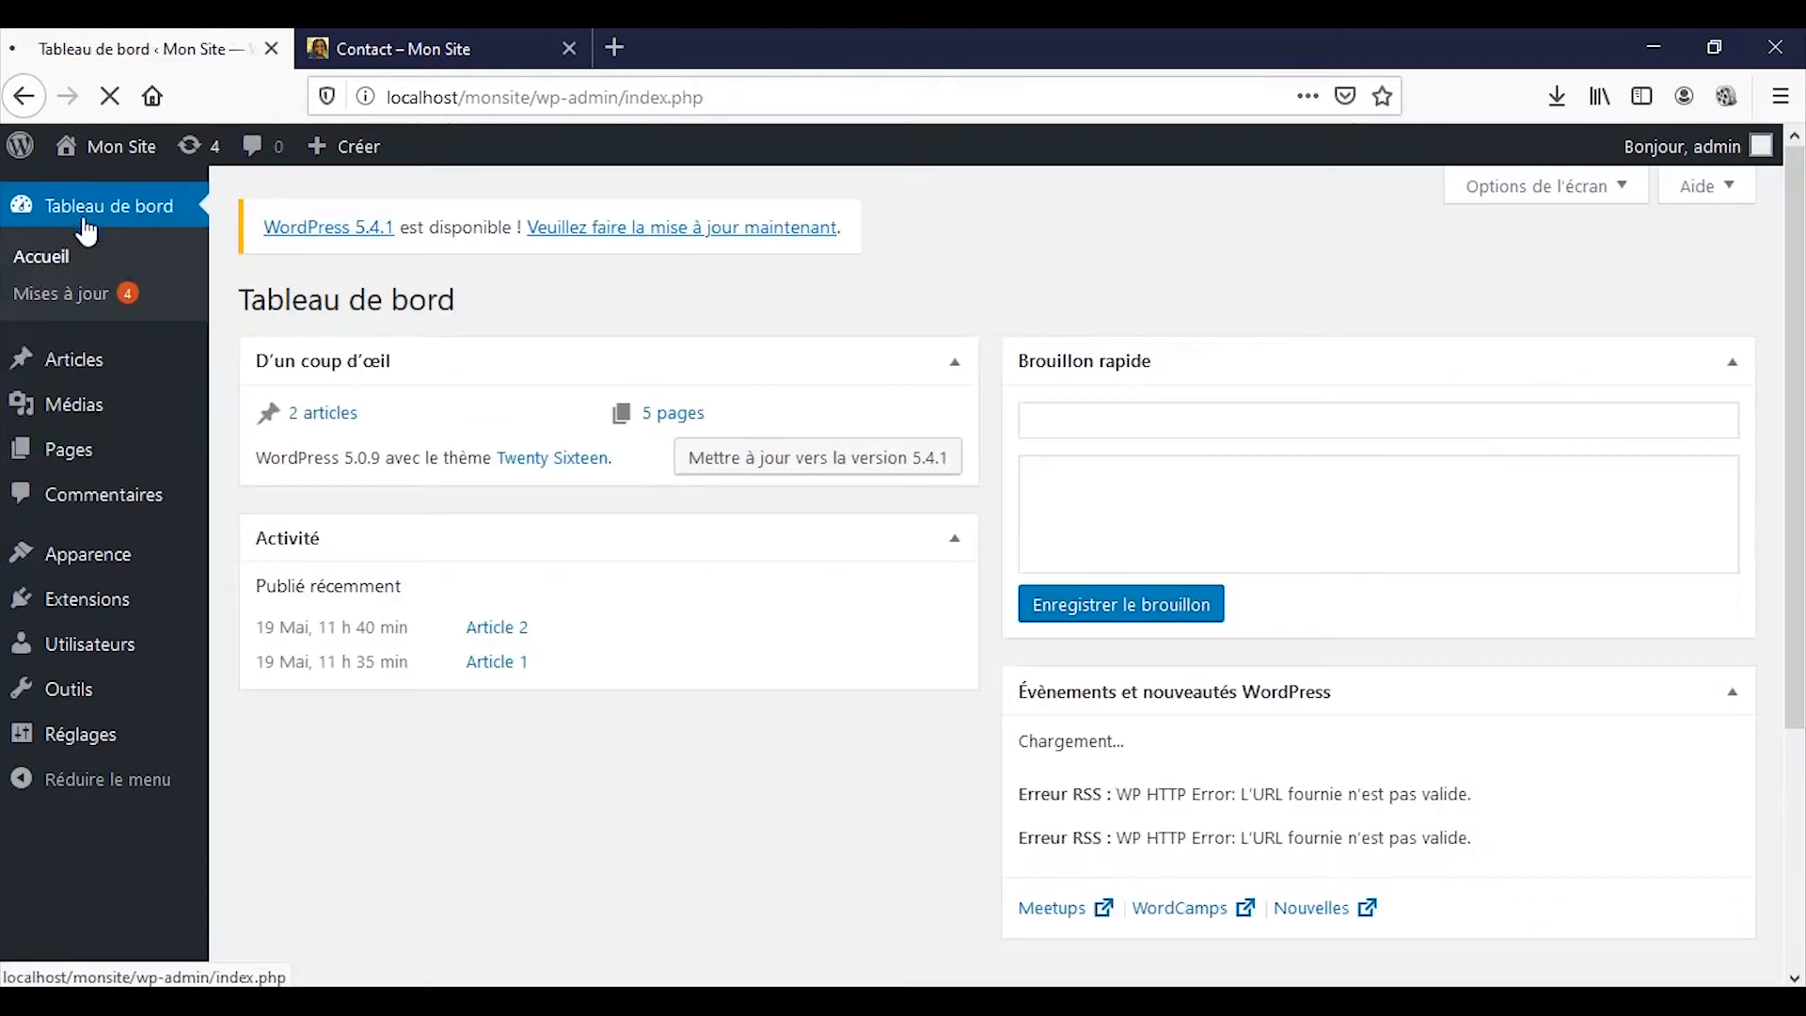
left_click(94, 611)
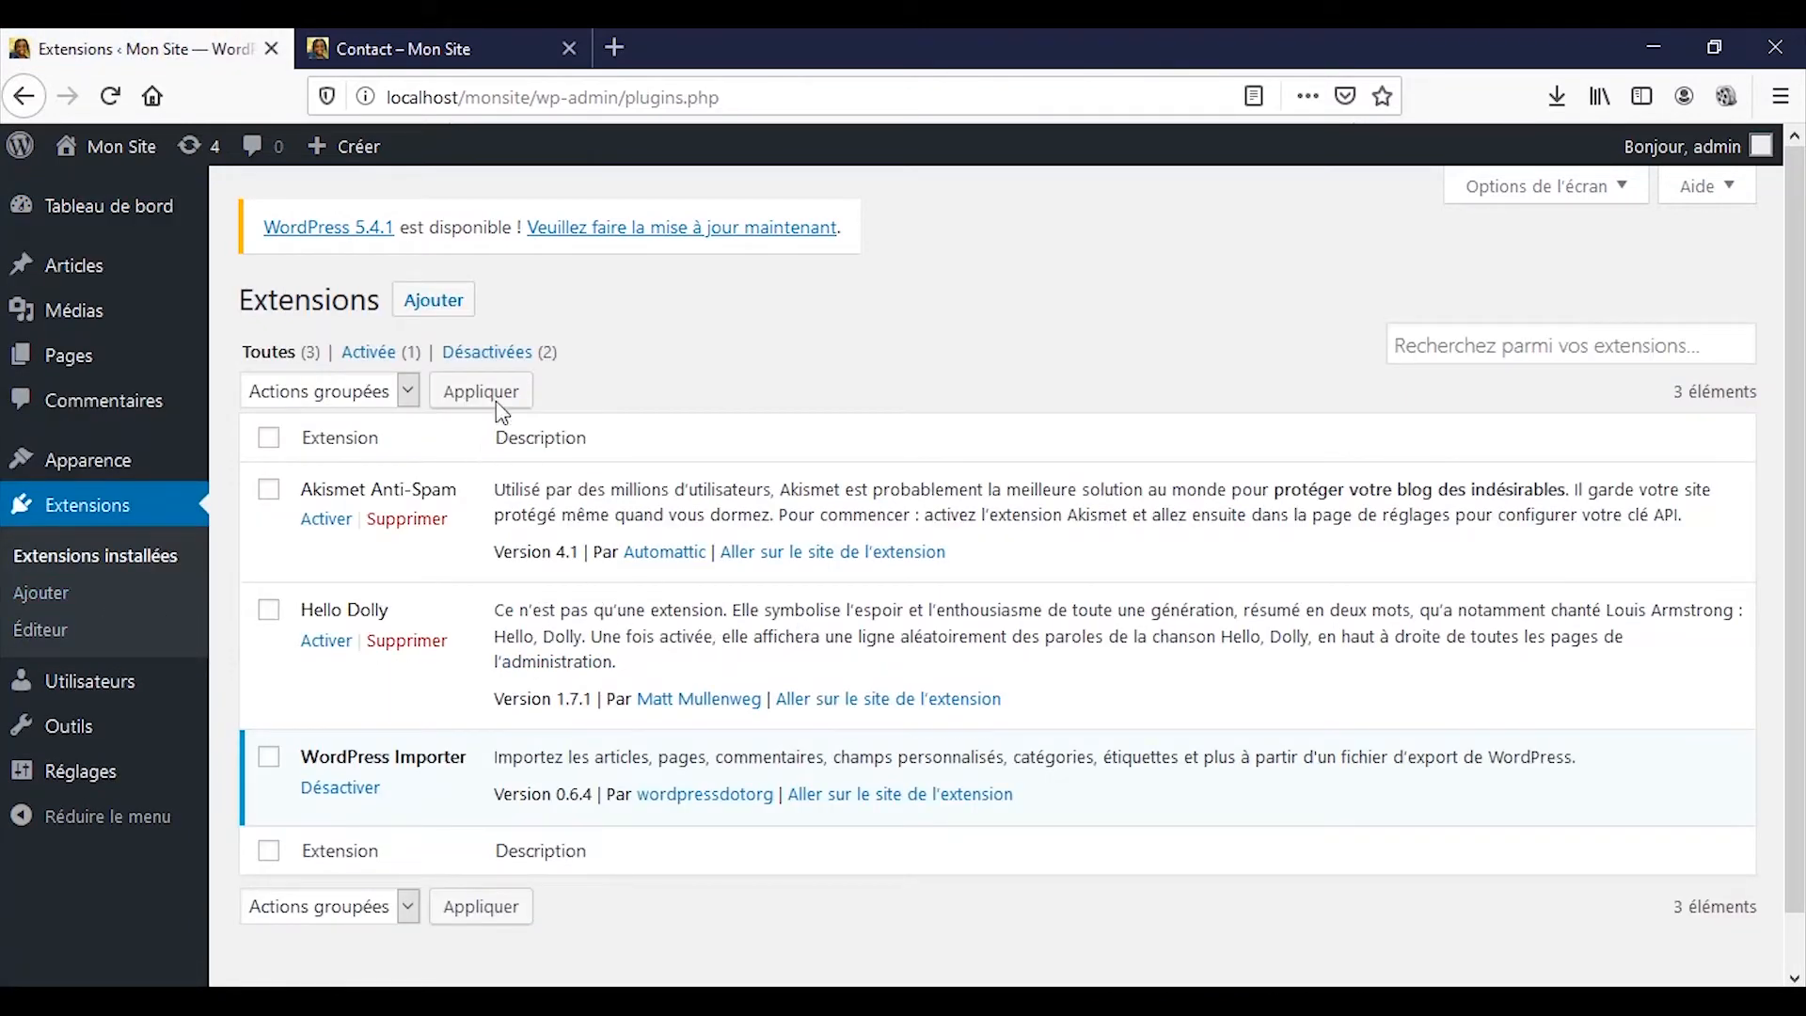
left_click(430, 303)
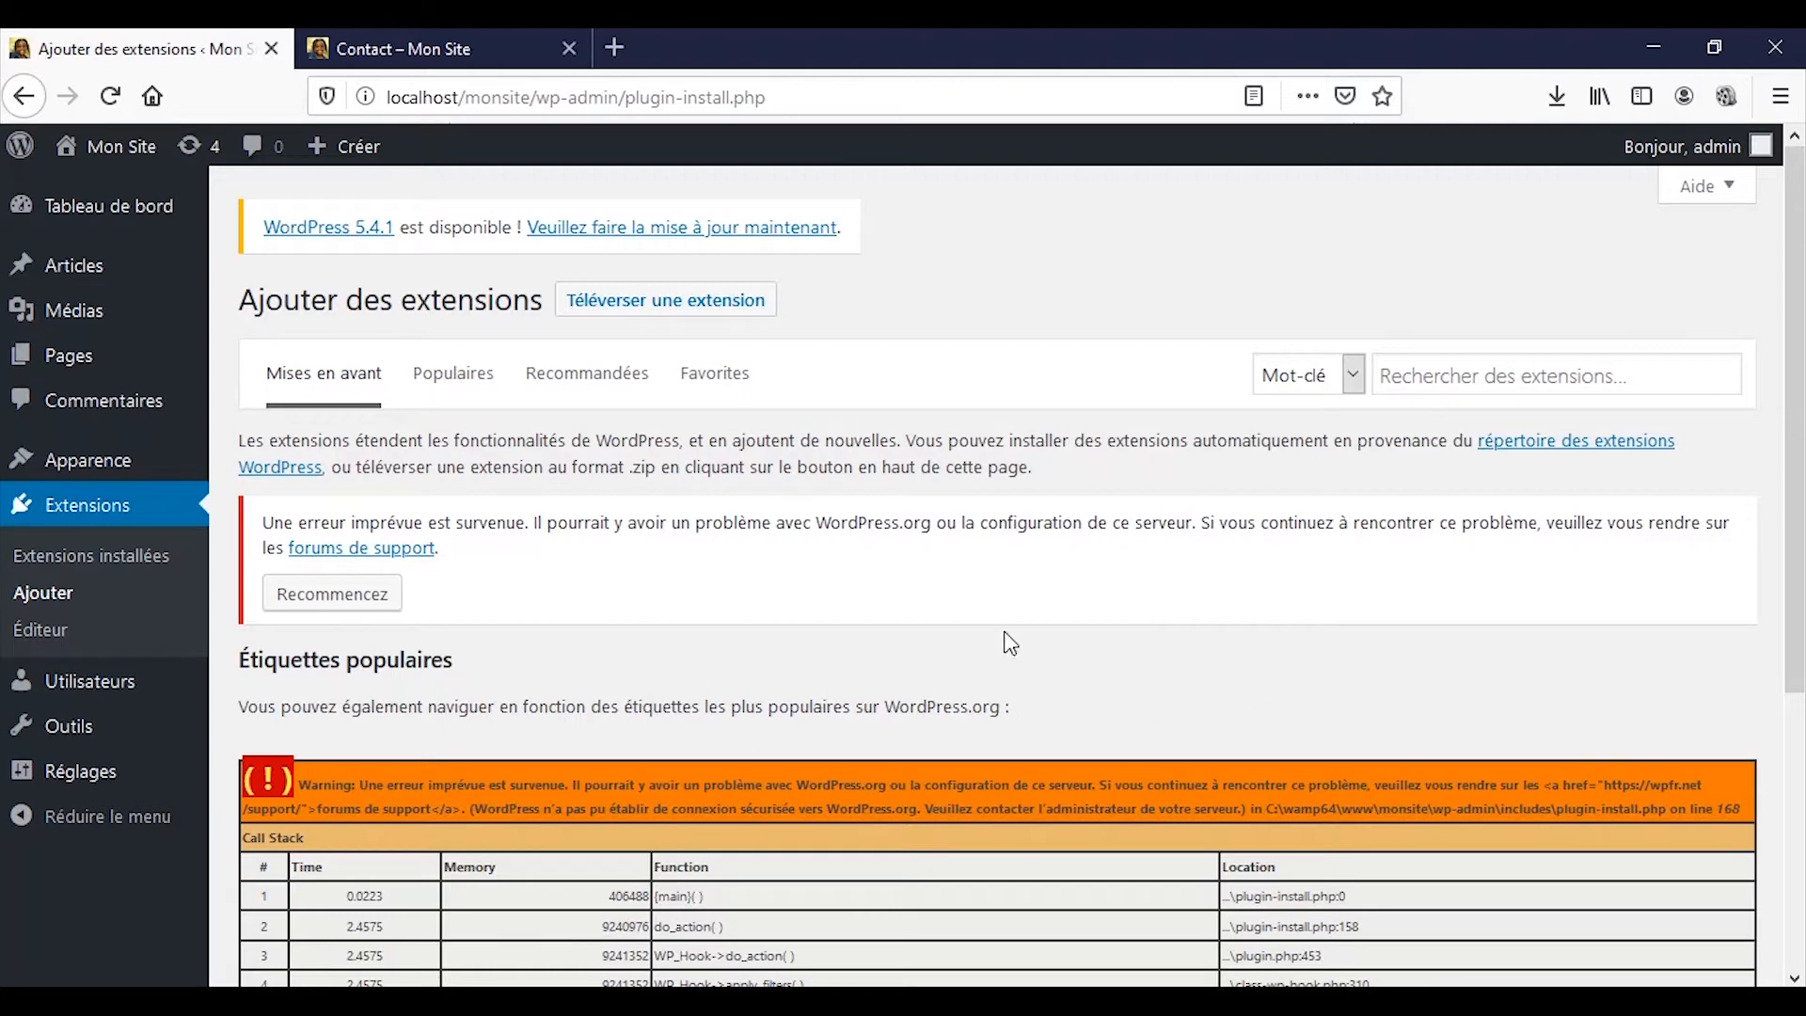
scroll(1019, 729, "down", 4)
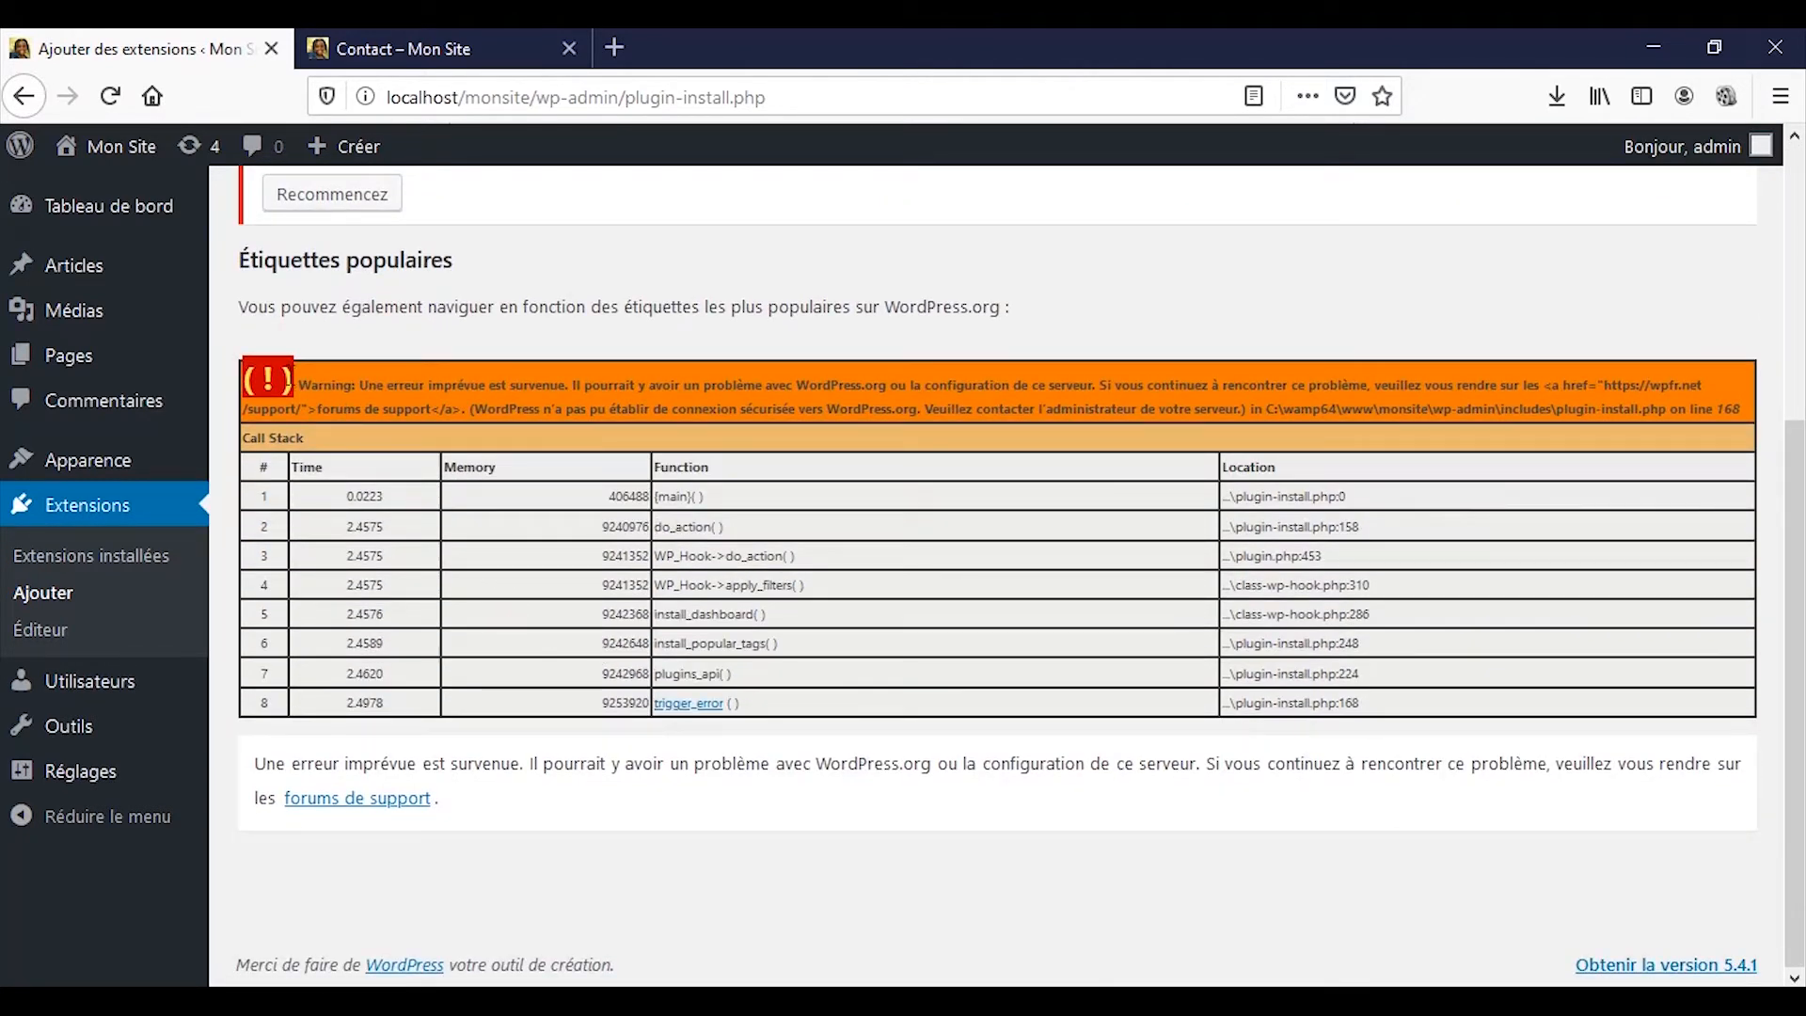
left_click_drag(308, 381, 1209, 379)
left_click(1193, 316)
scroll(1192, 316, "up", 5)
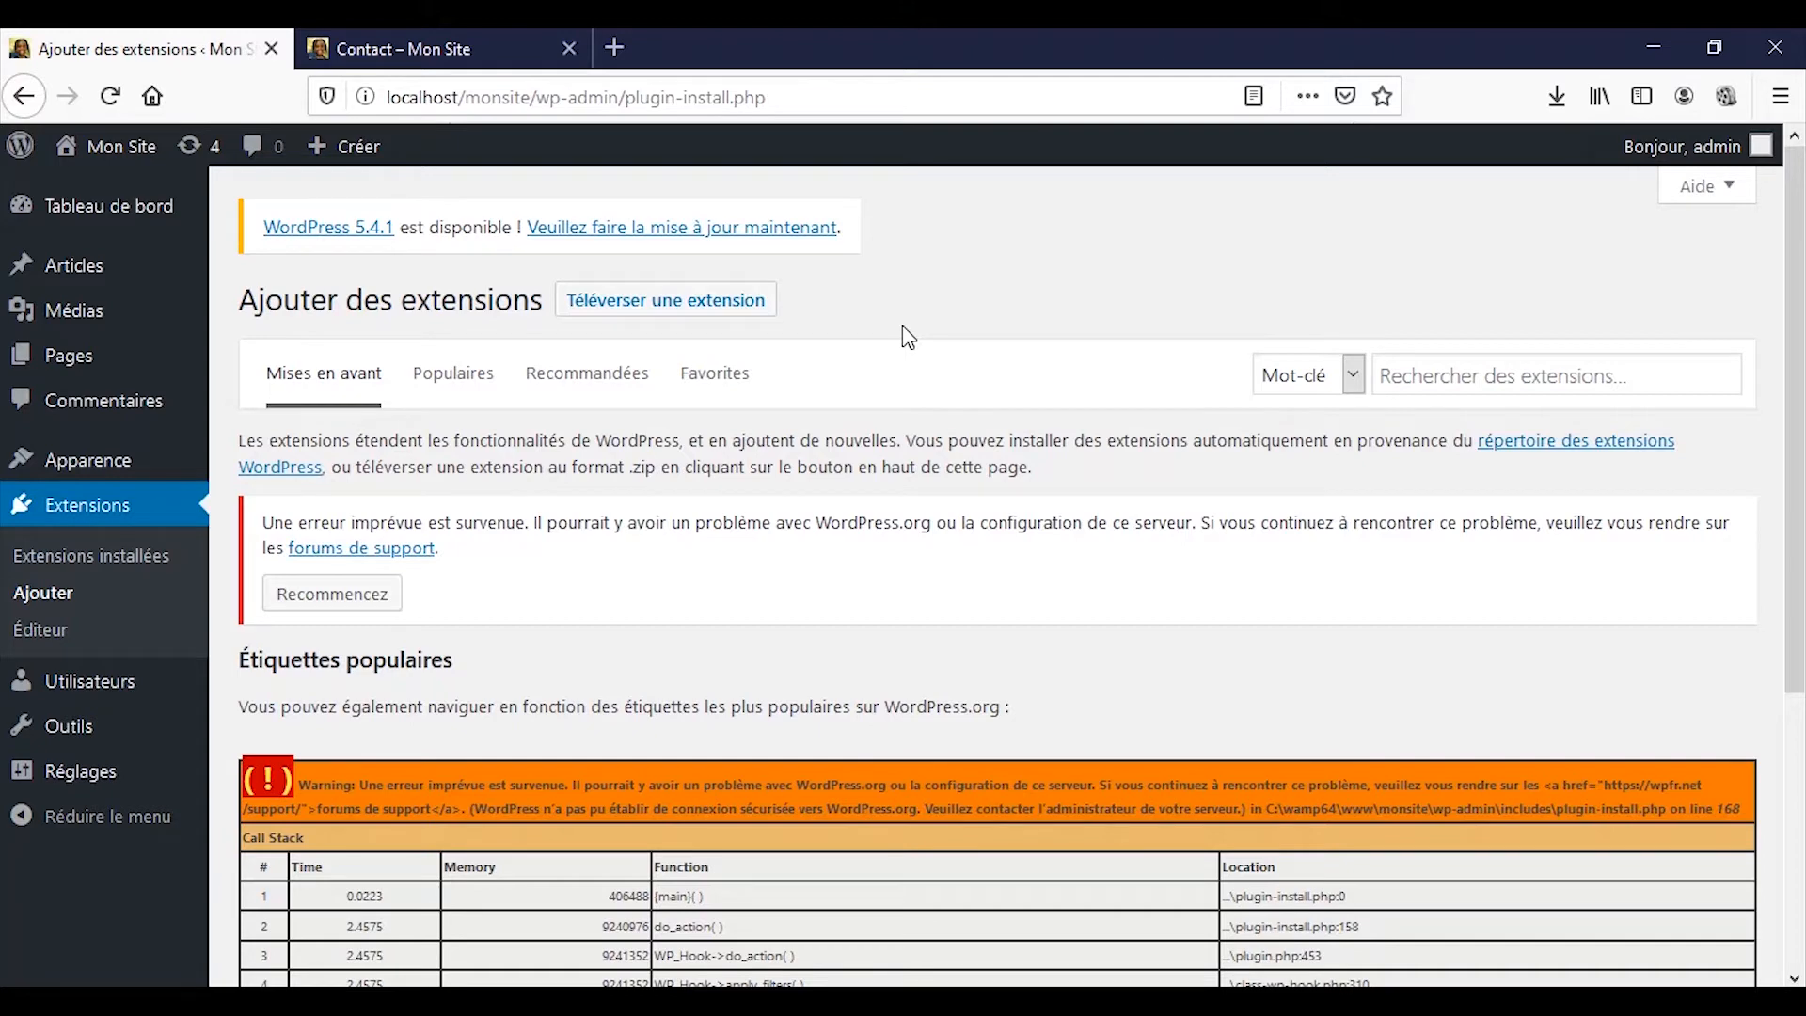
- Upload contactform7.5.1.4.zip from the Téléchargements folder, install it as a plugin and activate it
left_click(684, 310)
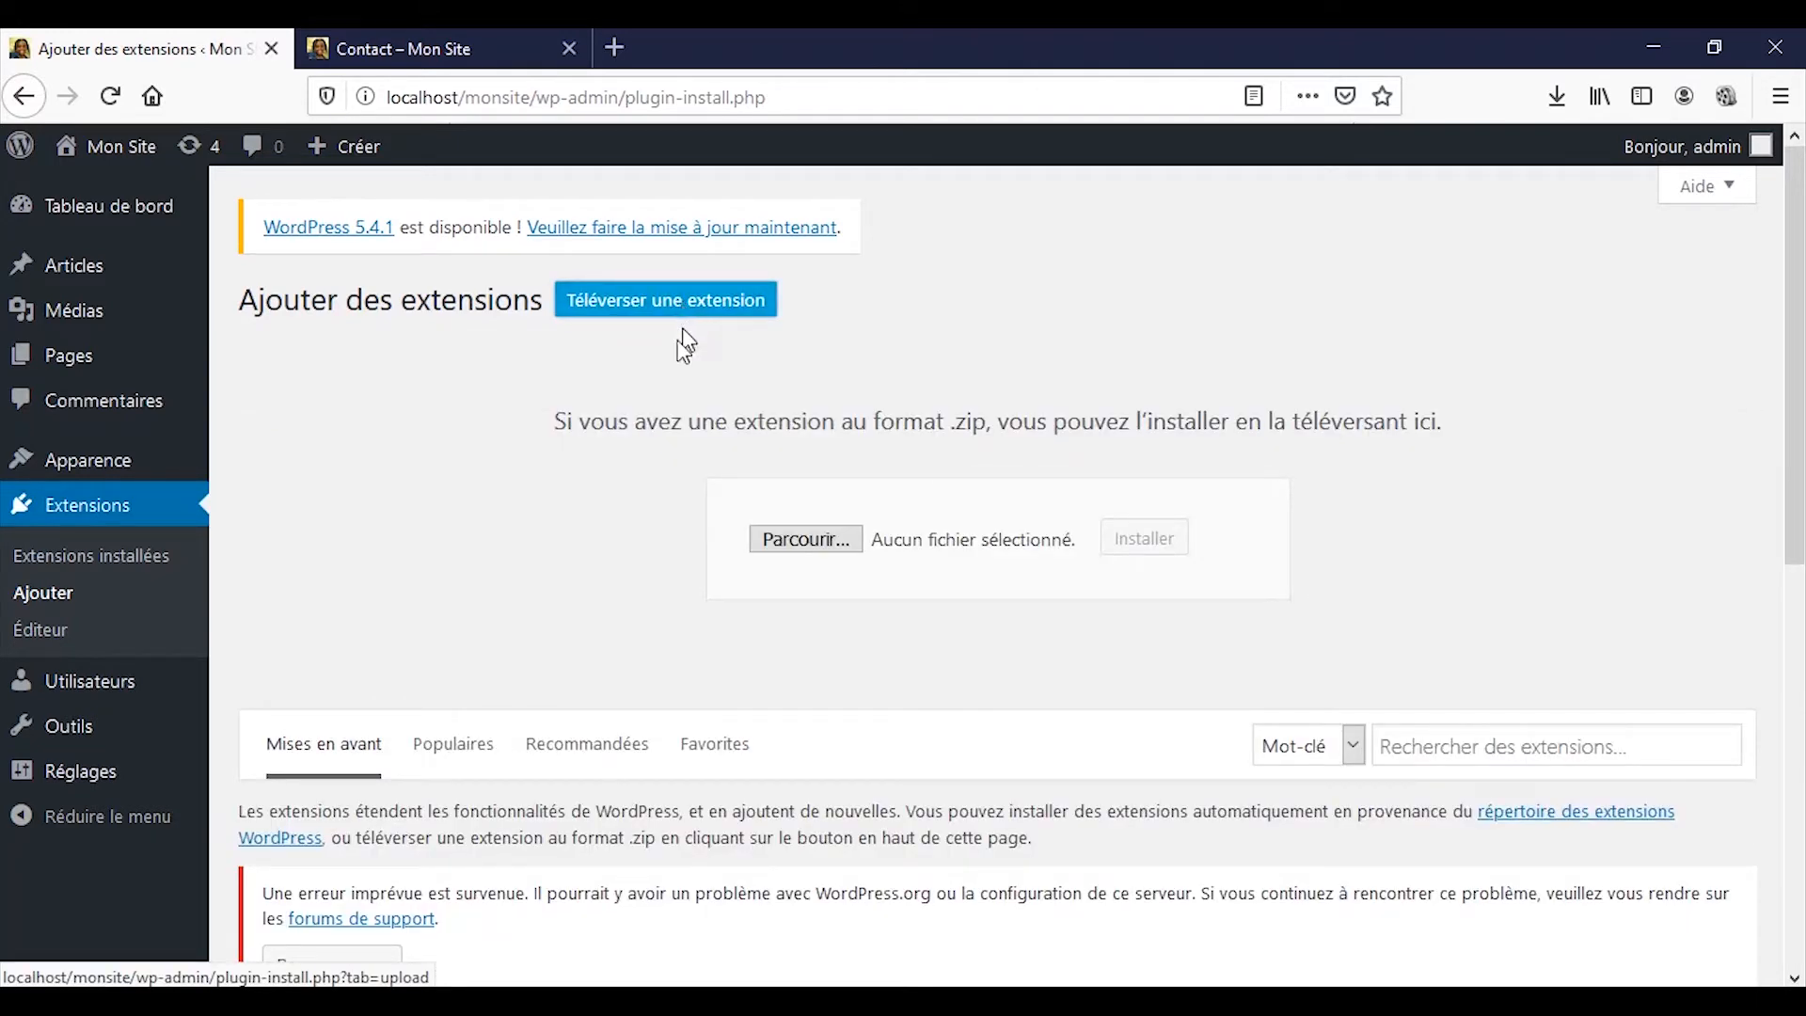
left_click(804, 543)
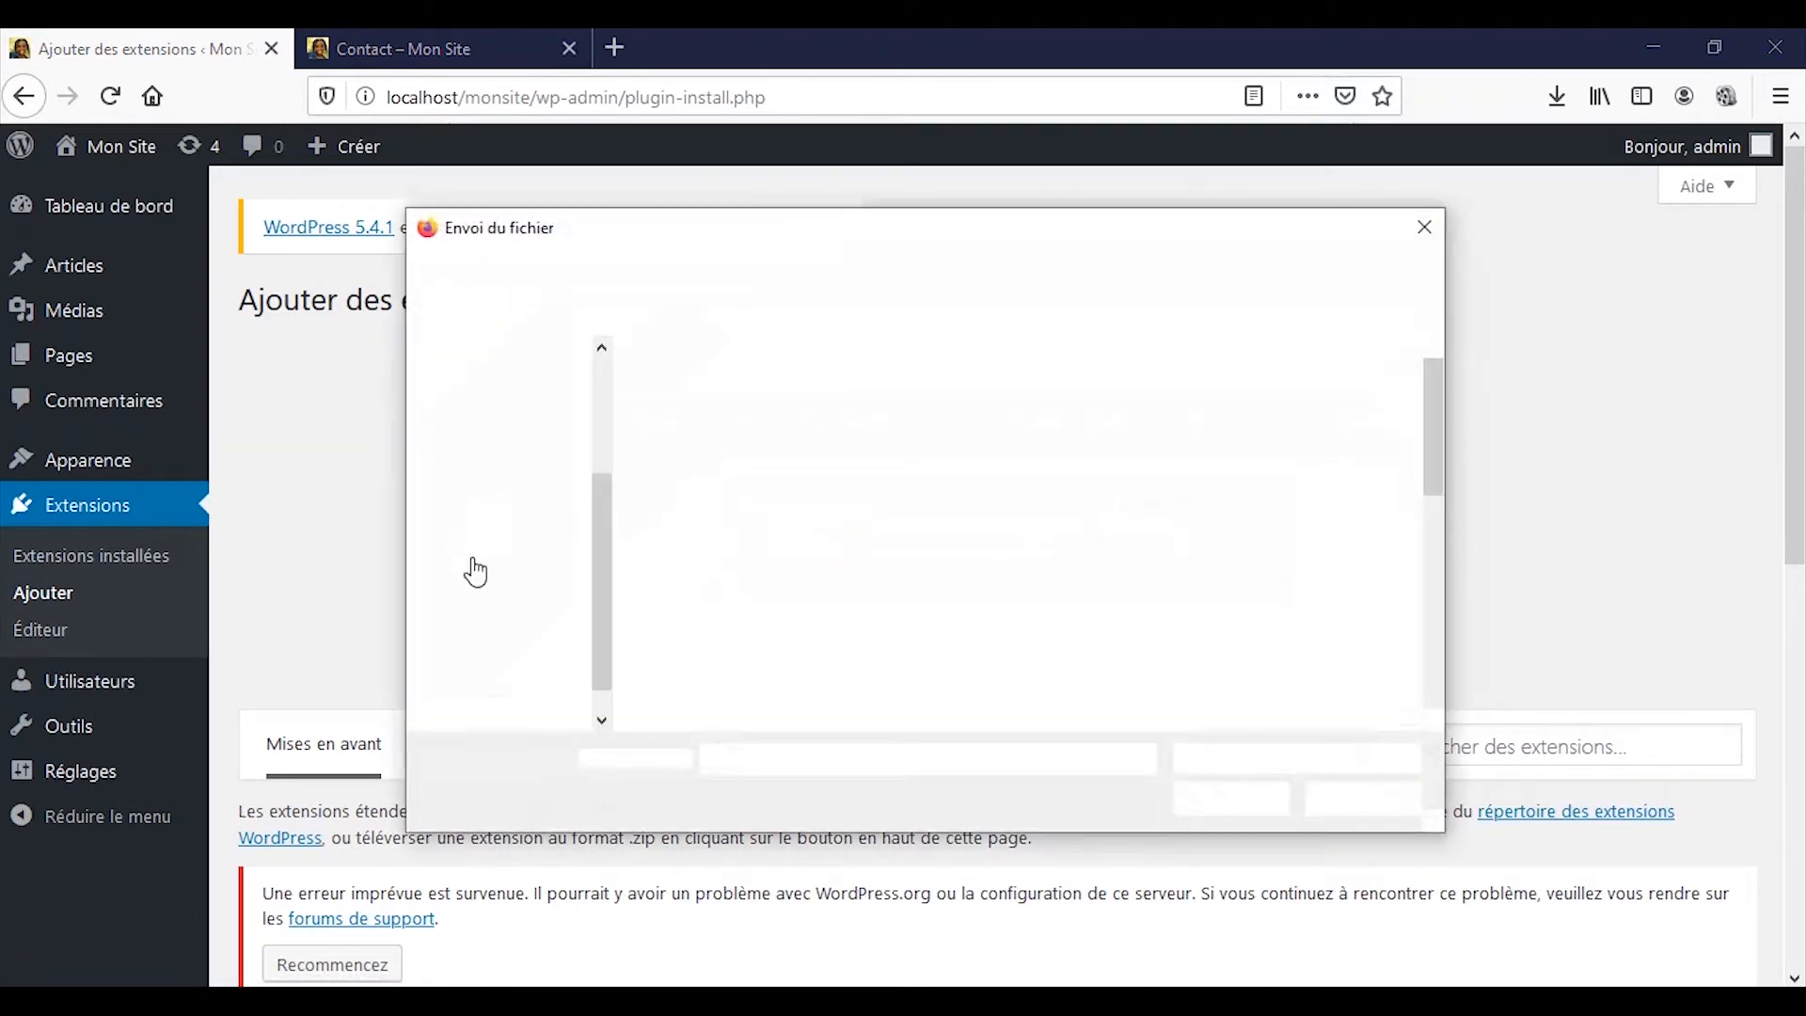
left_click(527, 595)
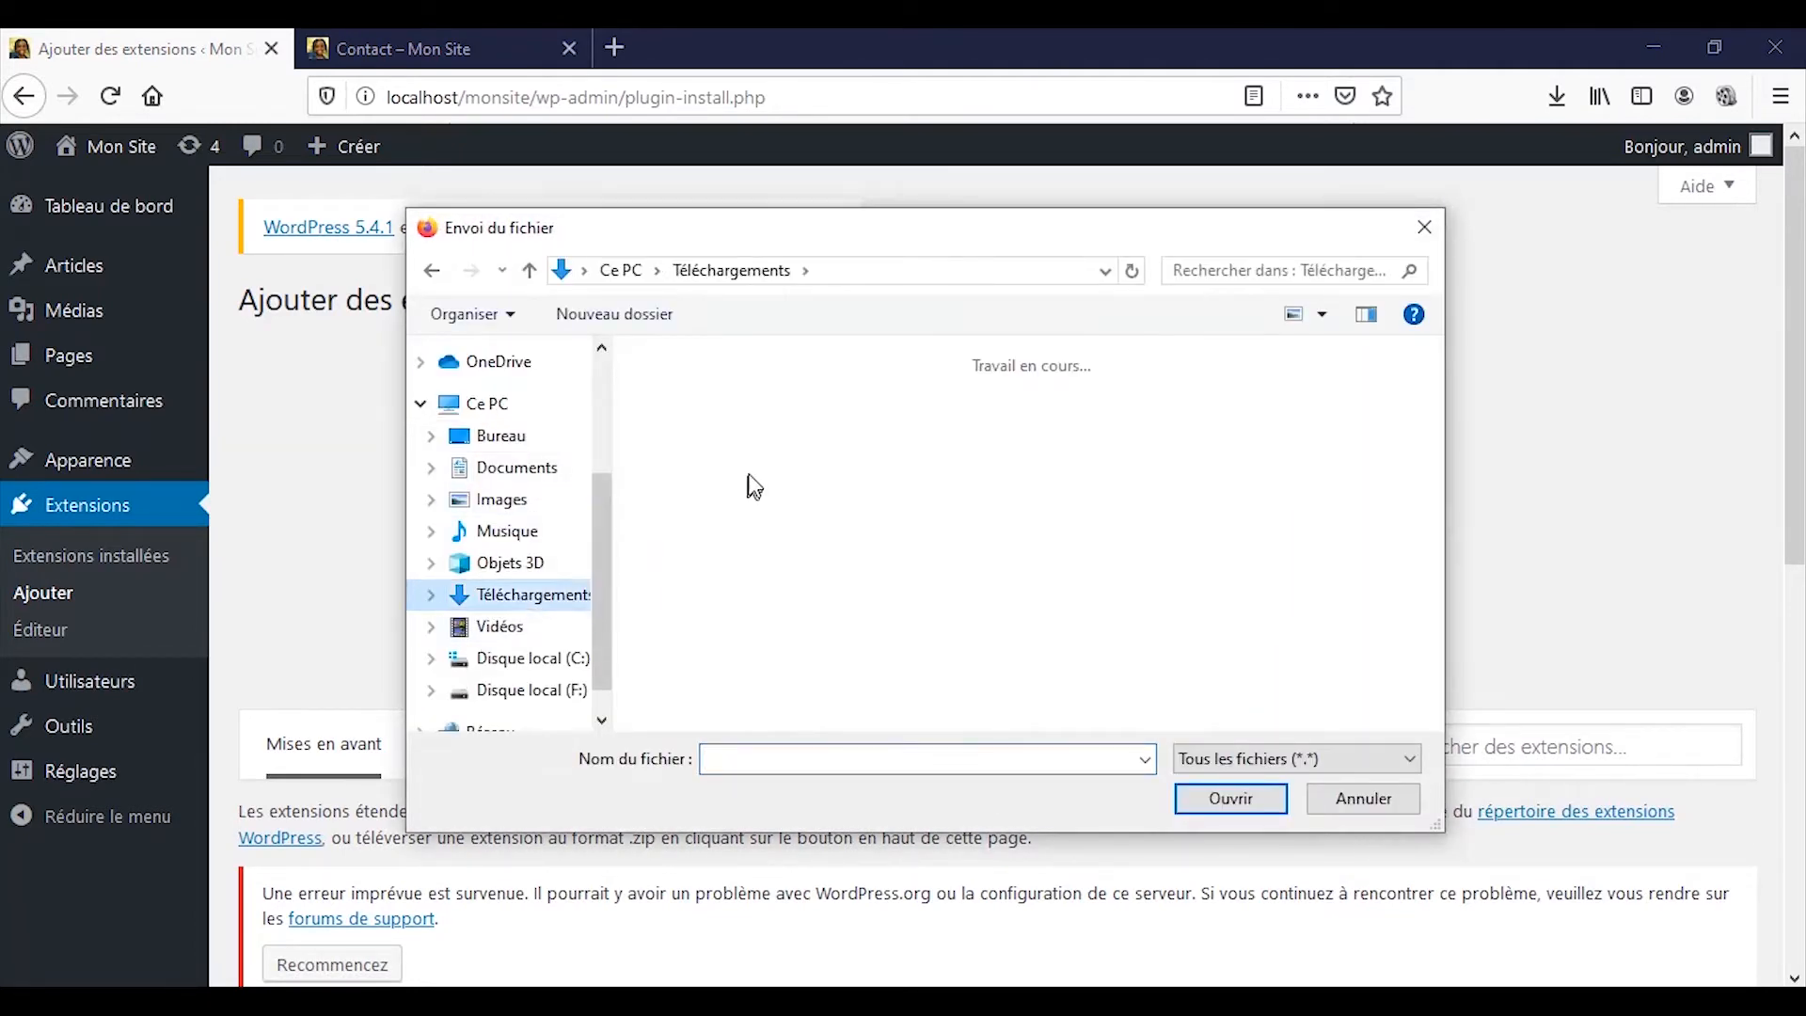
scroll(909, 534, "down", 5)
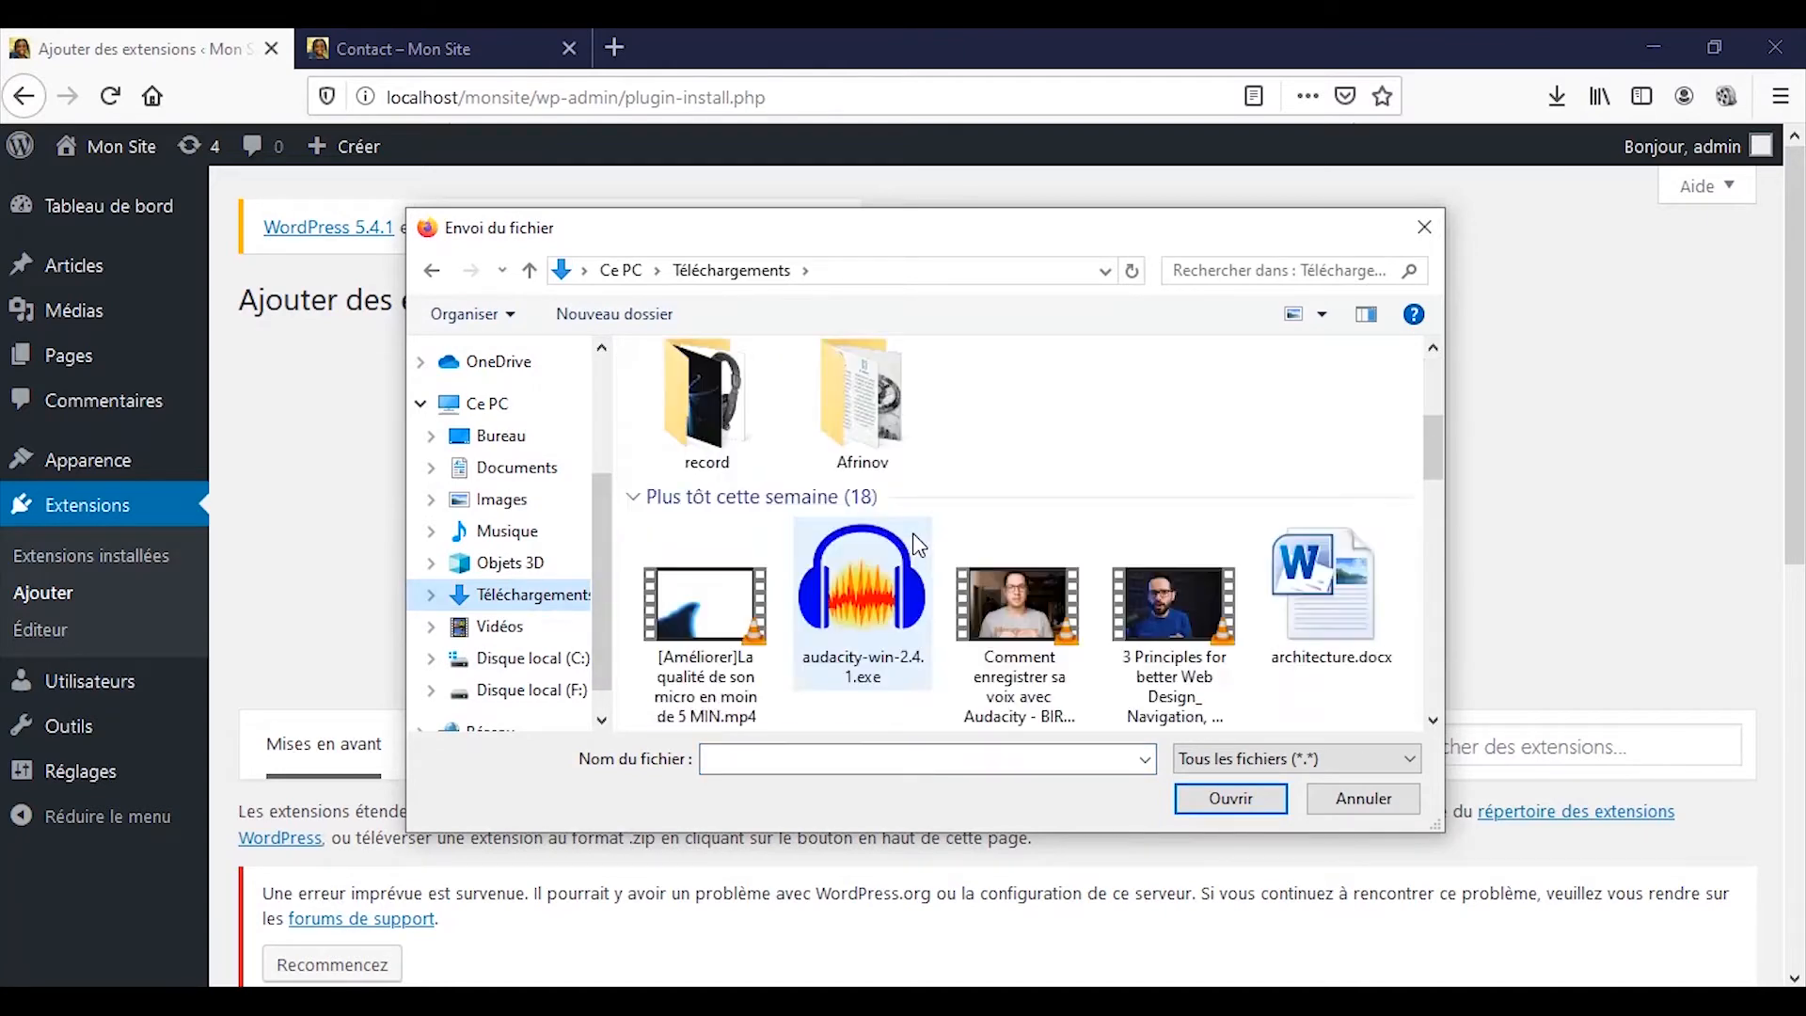
scroll(912, 534, "down", 6)
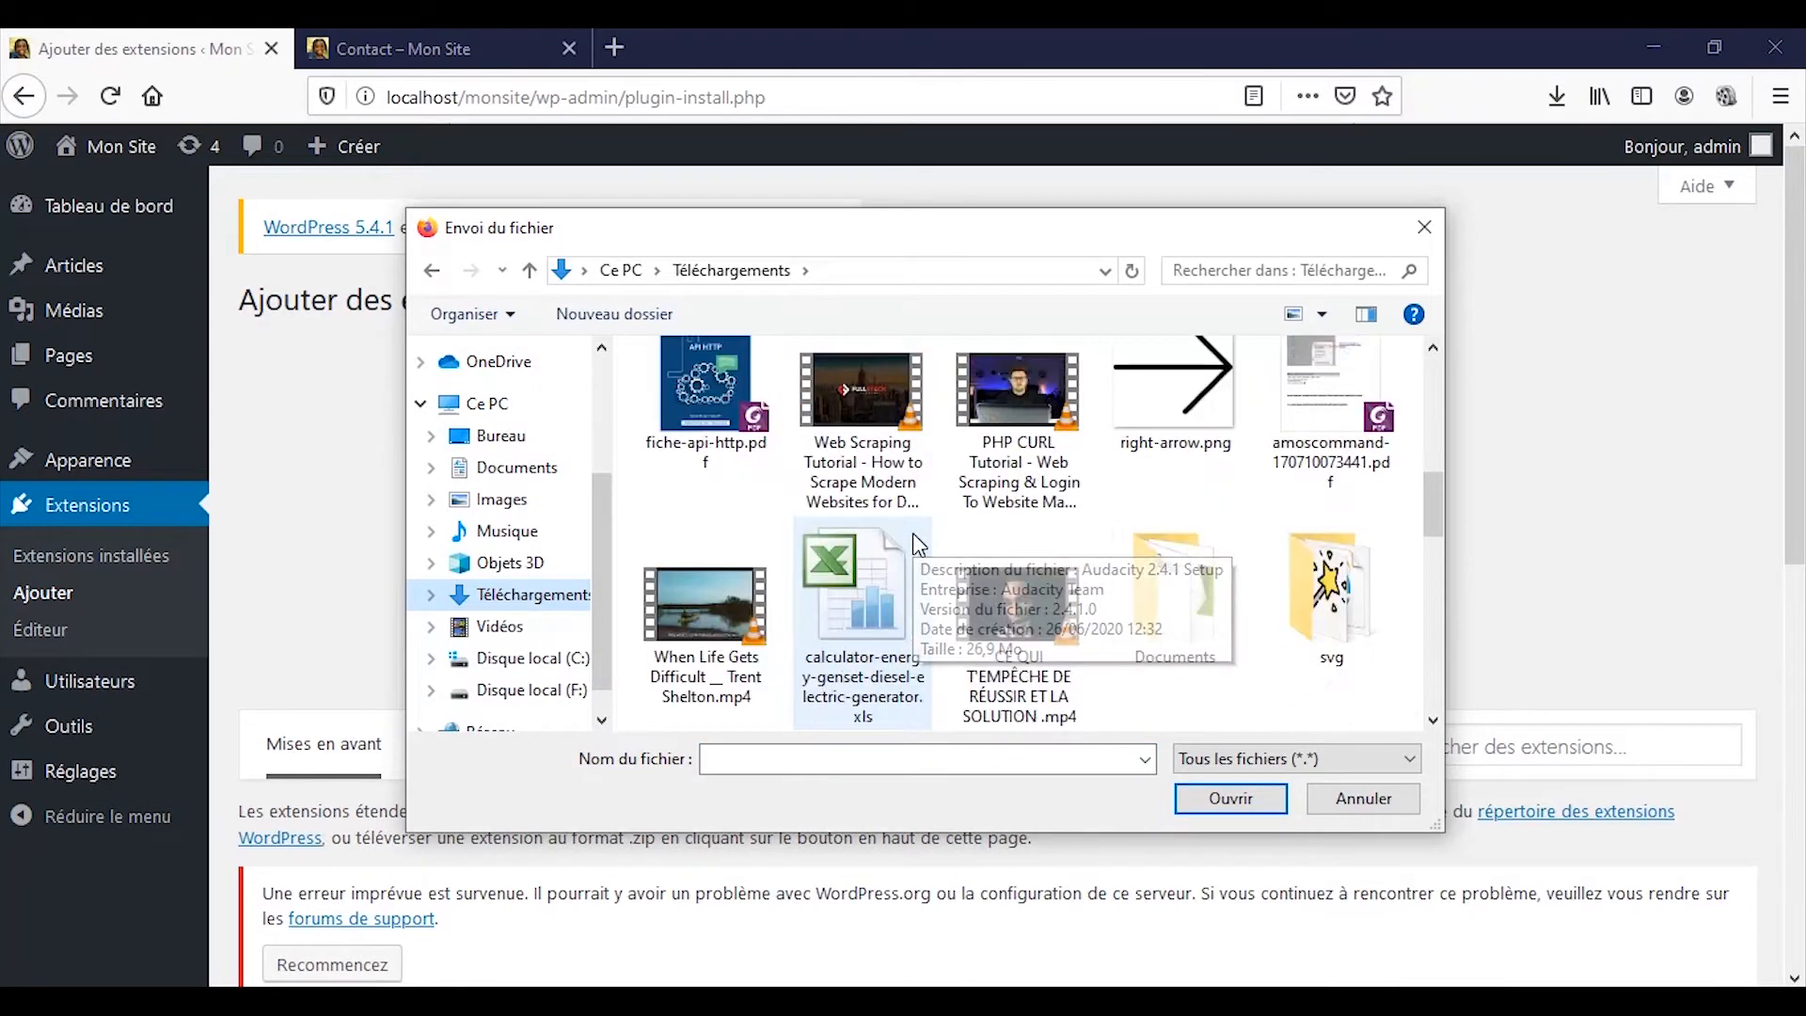
scroll(914, 536, "down", 3)
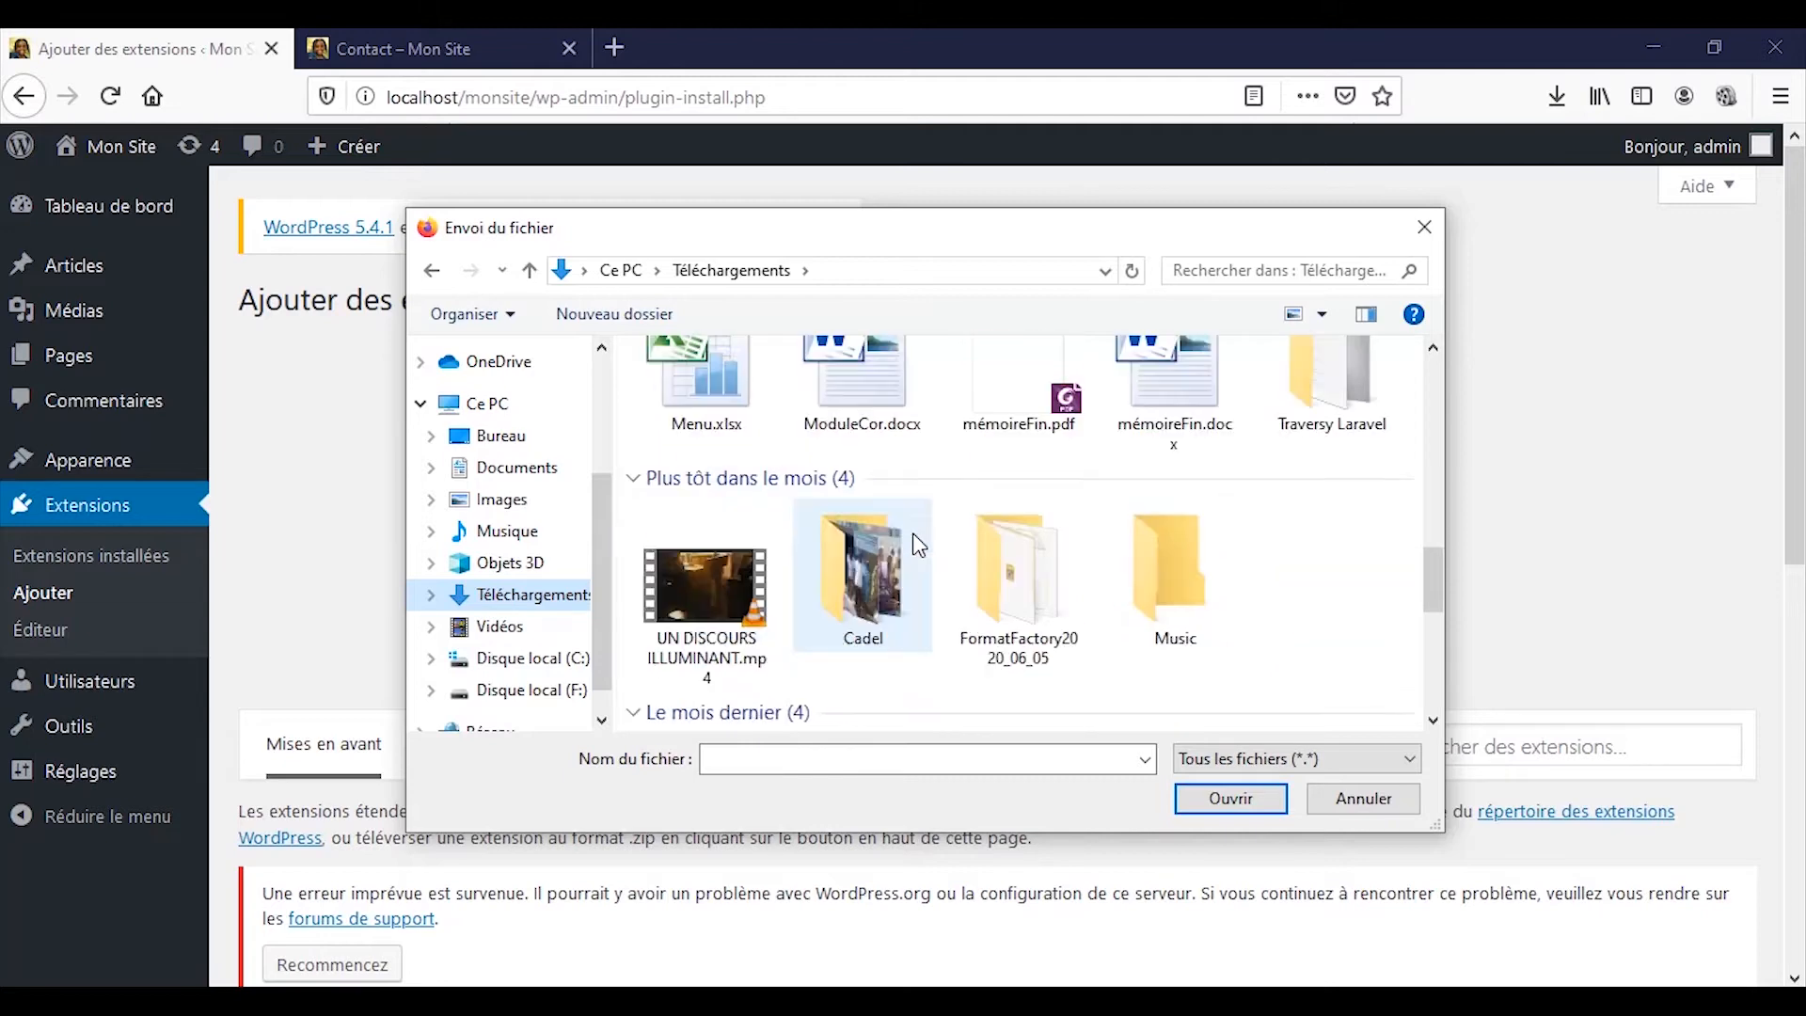
scroll(914, 536, "down", 3)
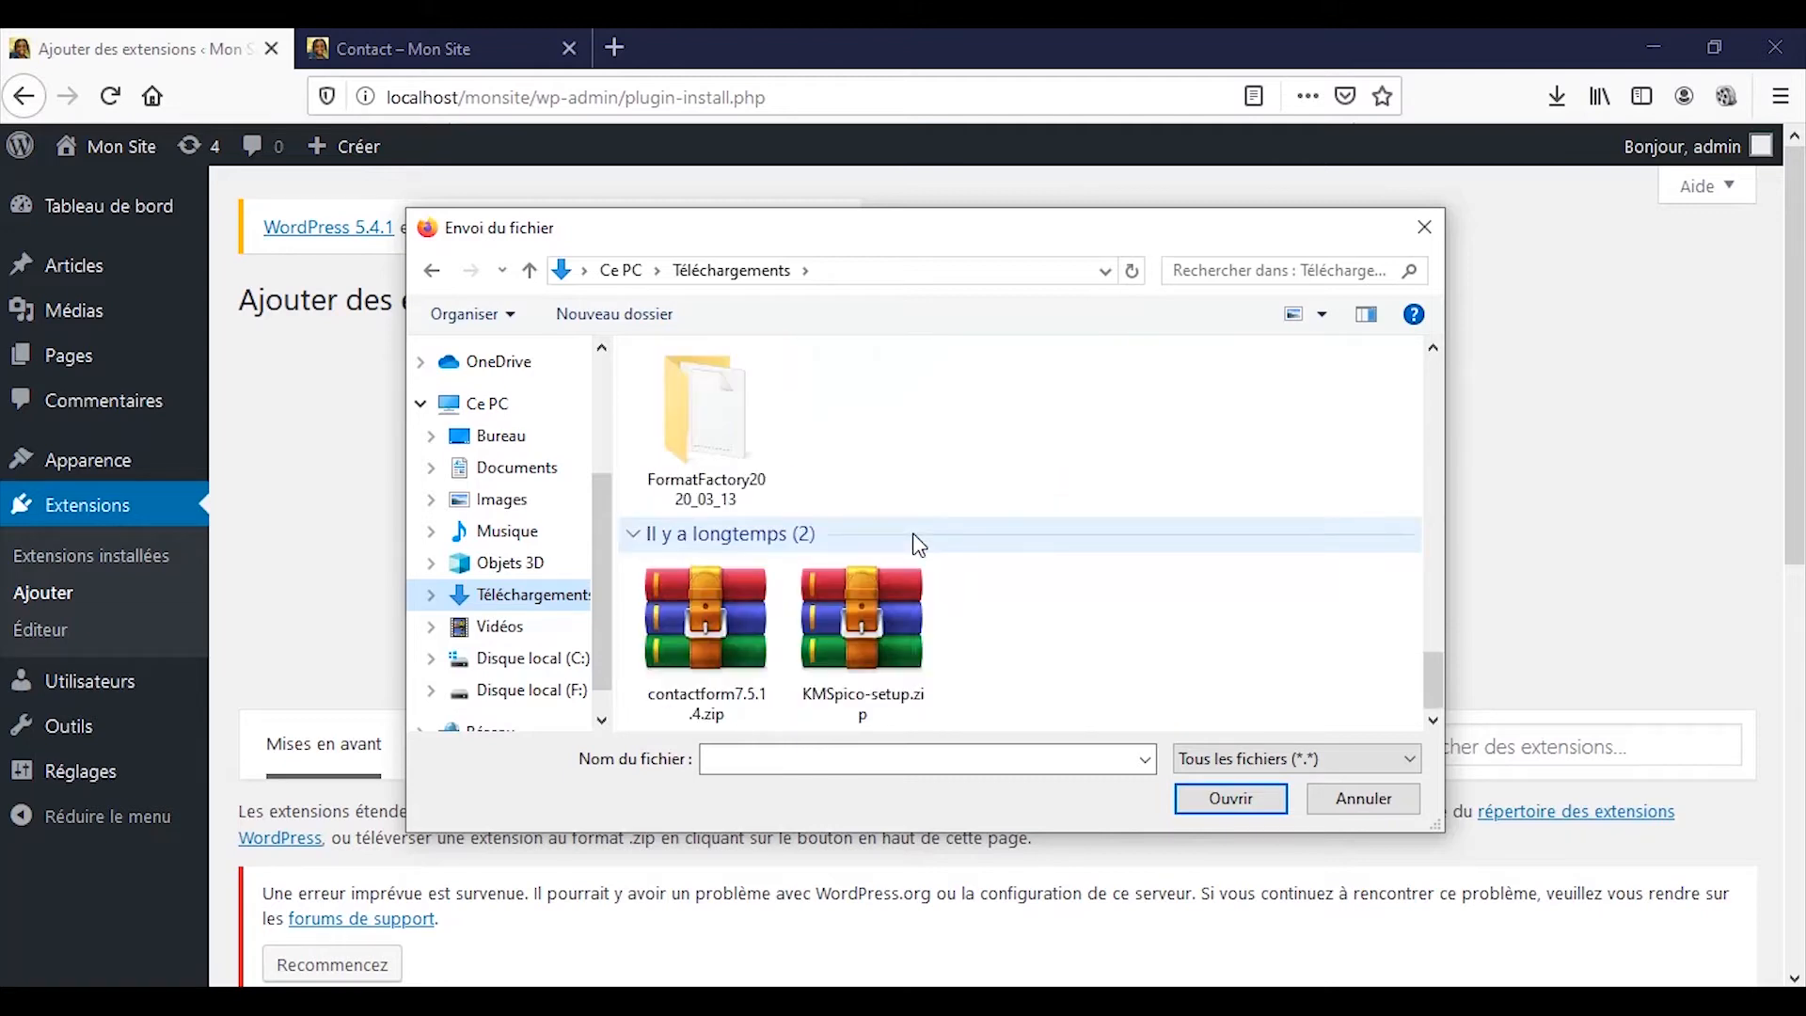
left_click(702, 632)
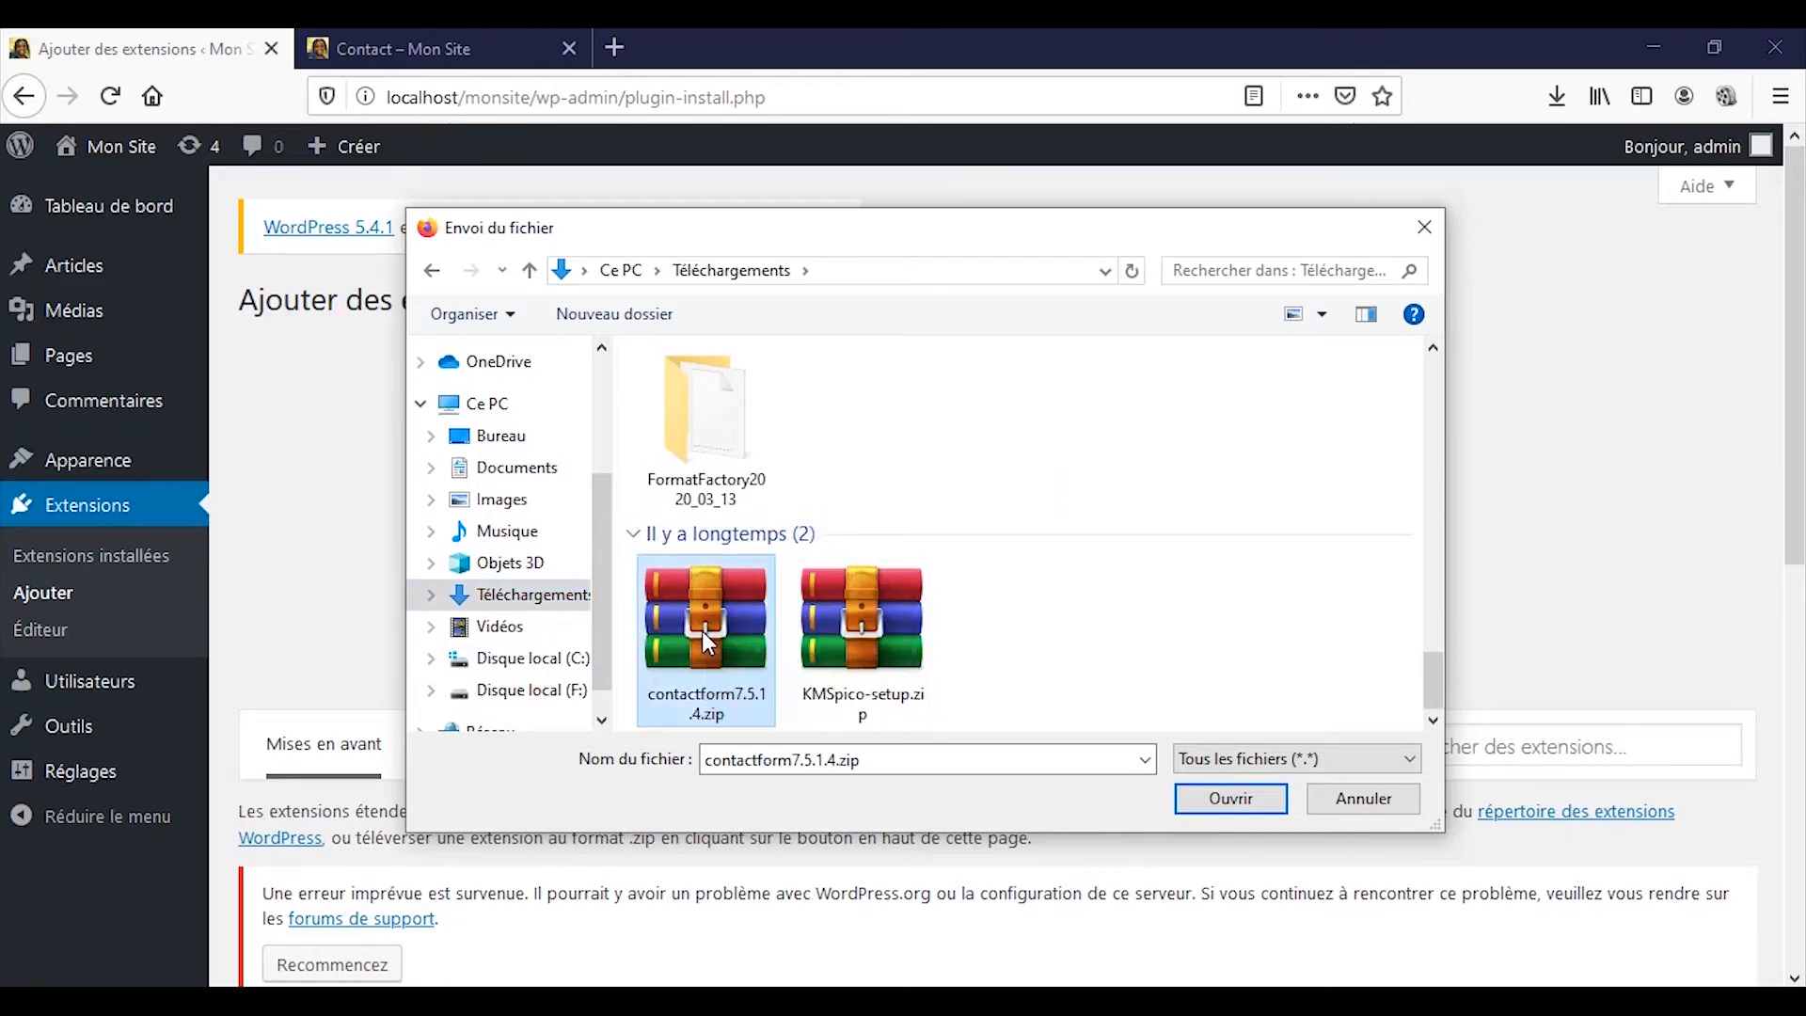
left_click(1204, 807)
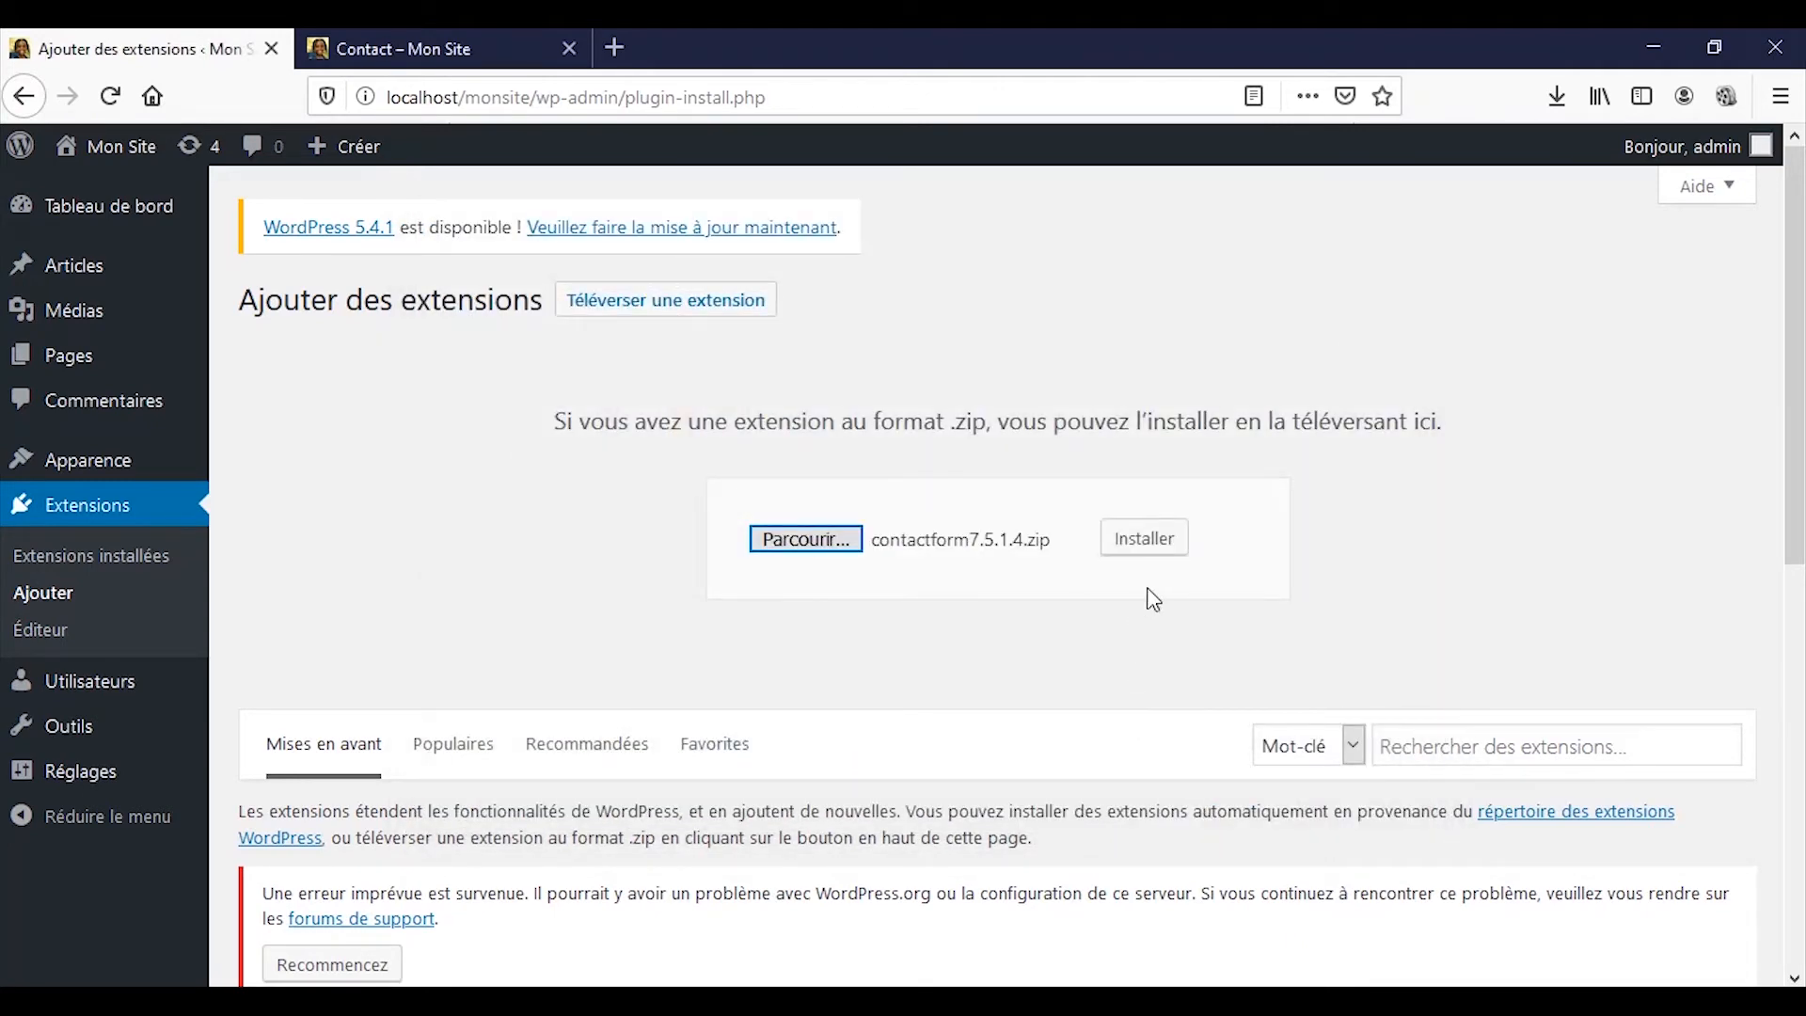
left_click(1141, 559)
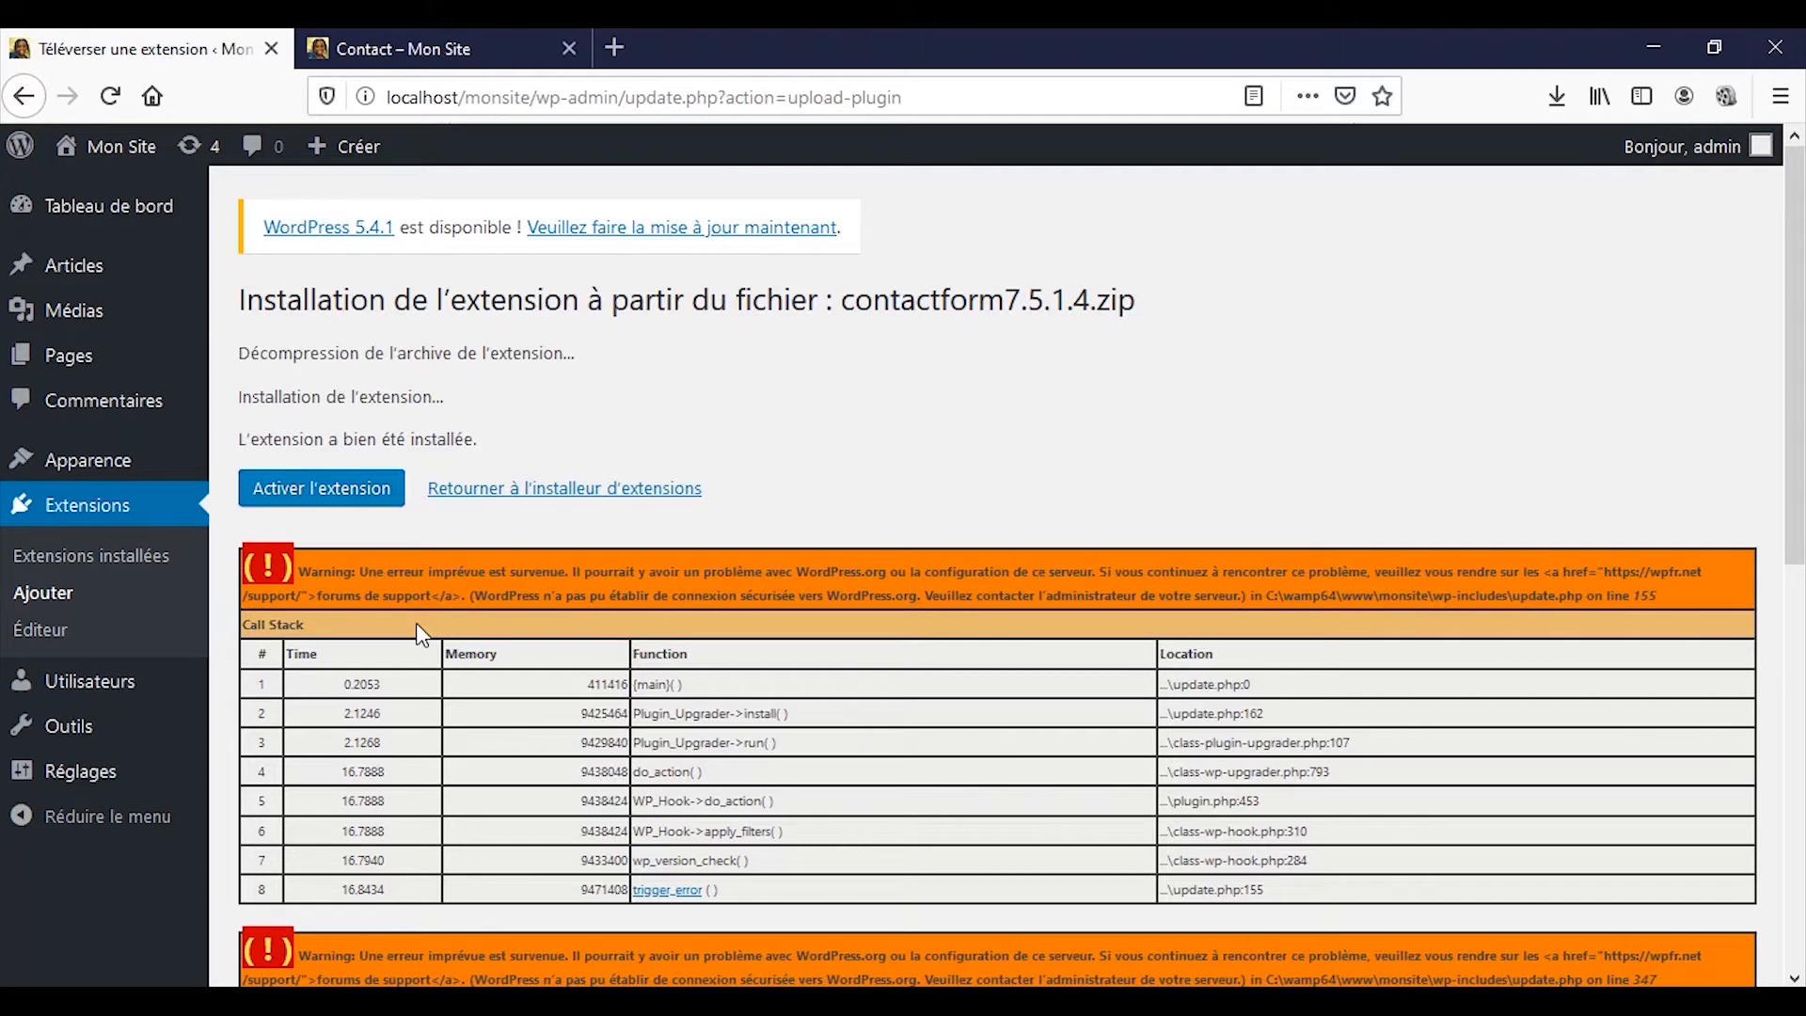
left_click(294, 501)
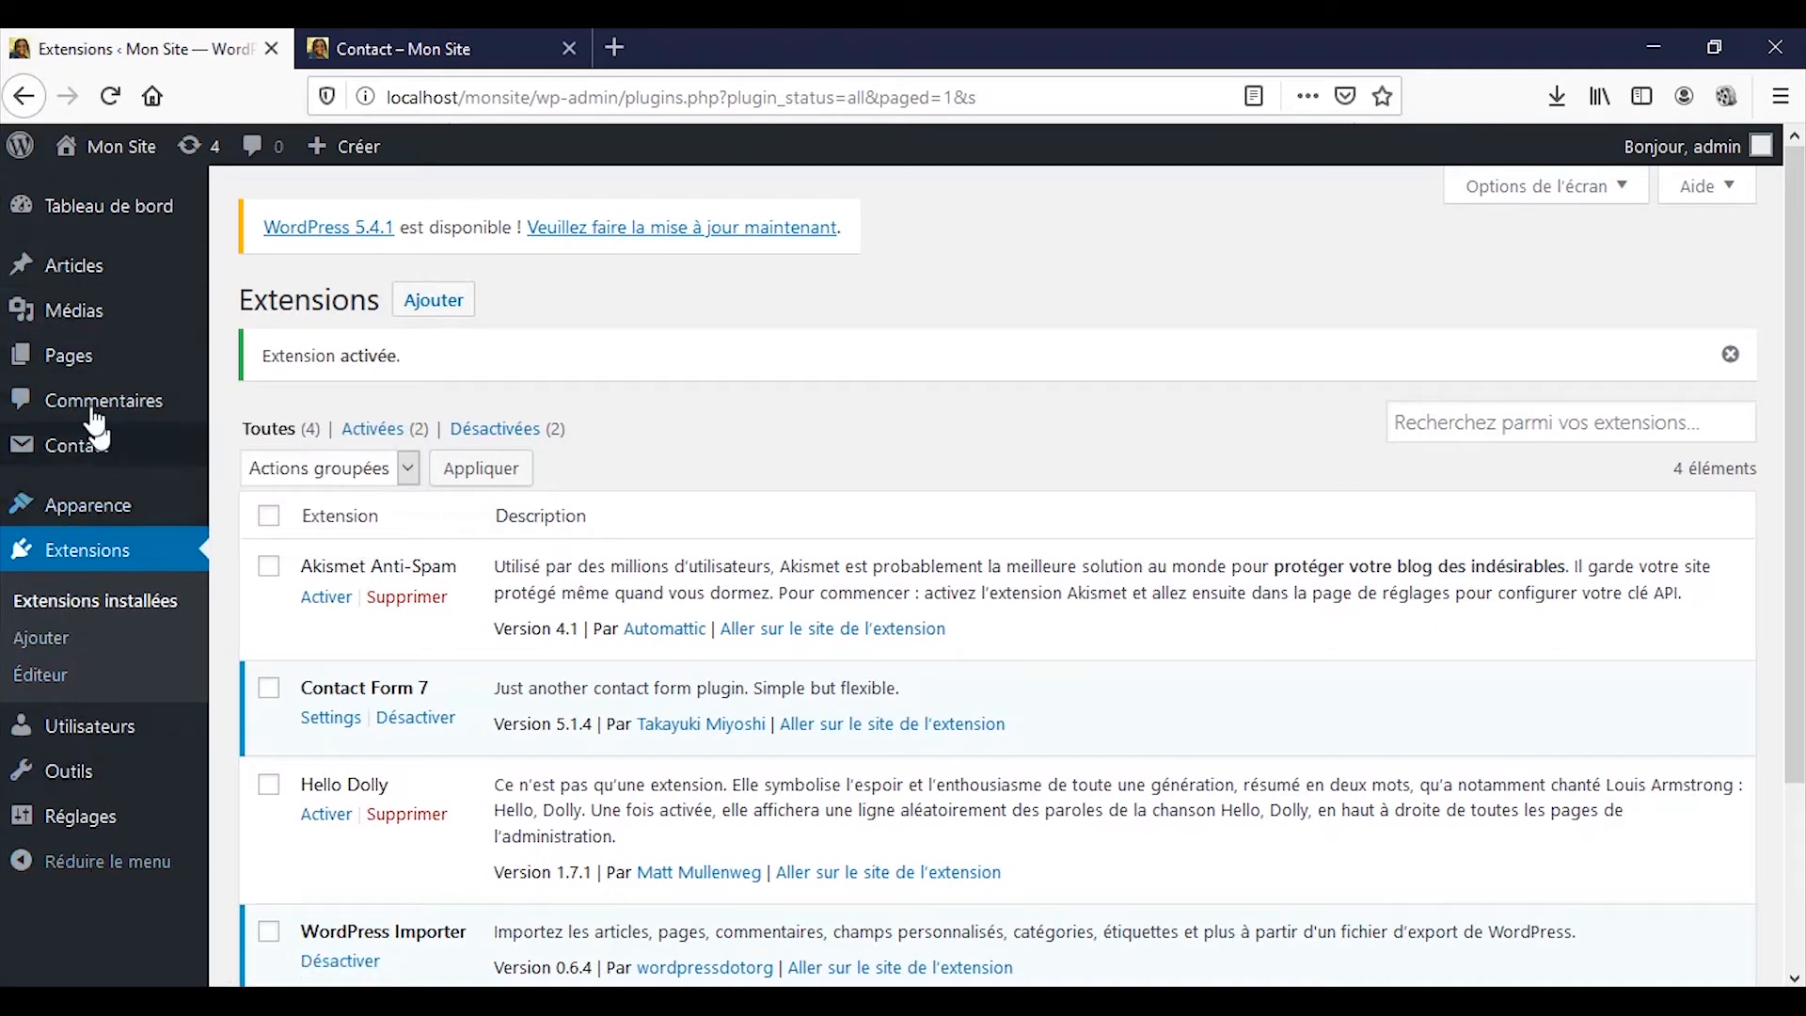
- Delete Contact form 1 from the plugin's list of contact forms using the bulk Delete action
mouse_move(78, 452)
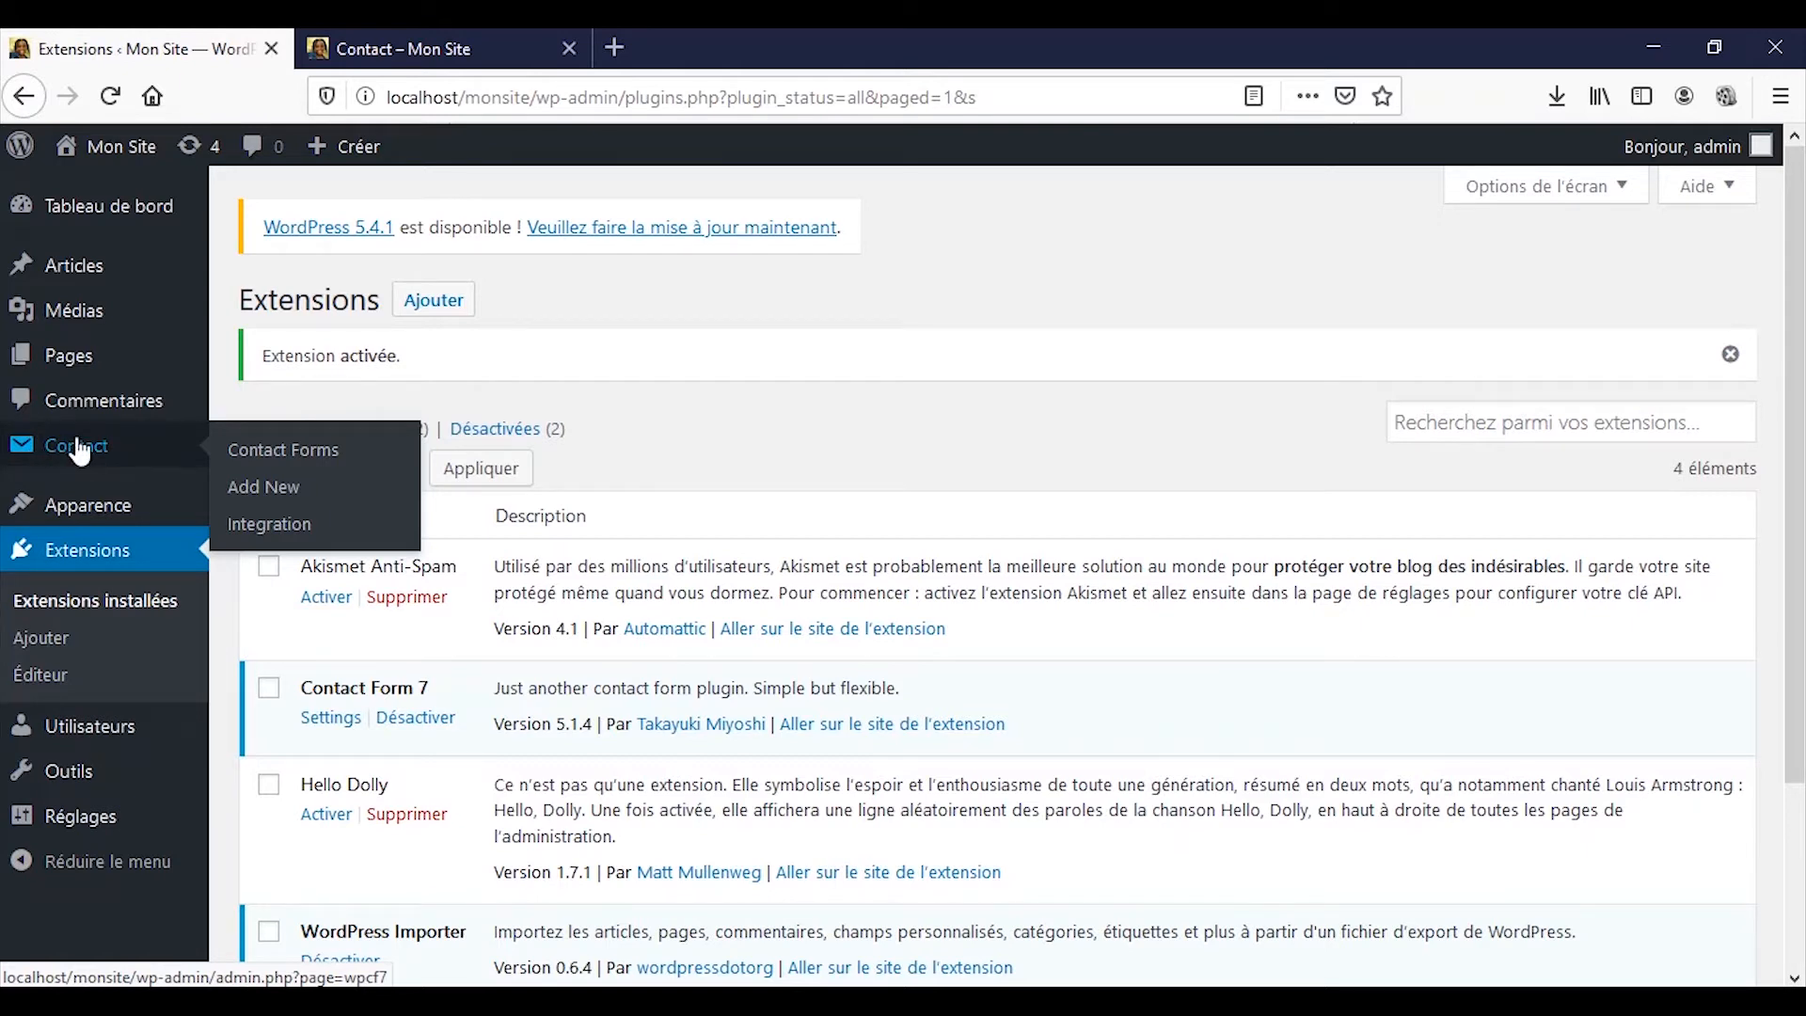
left_click(79, 449)
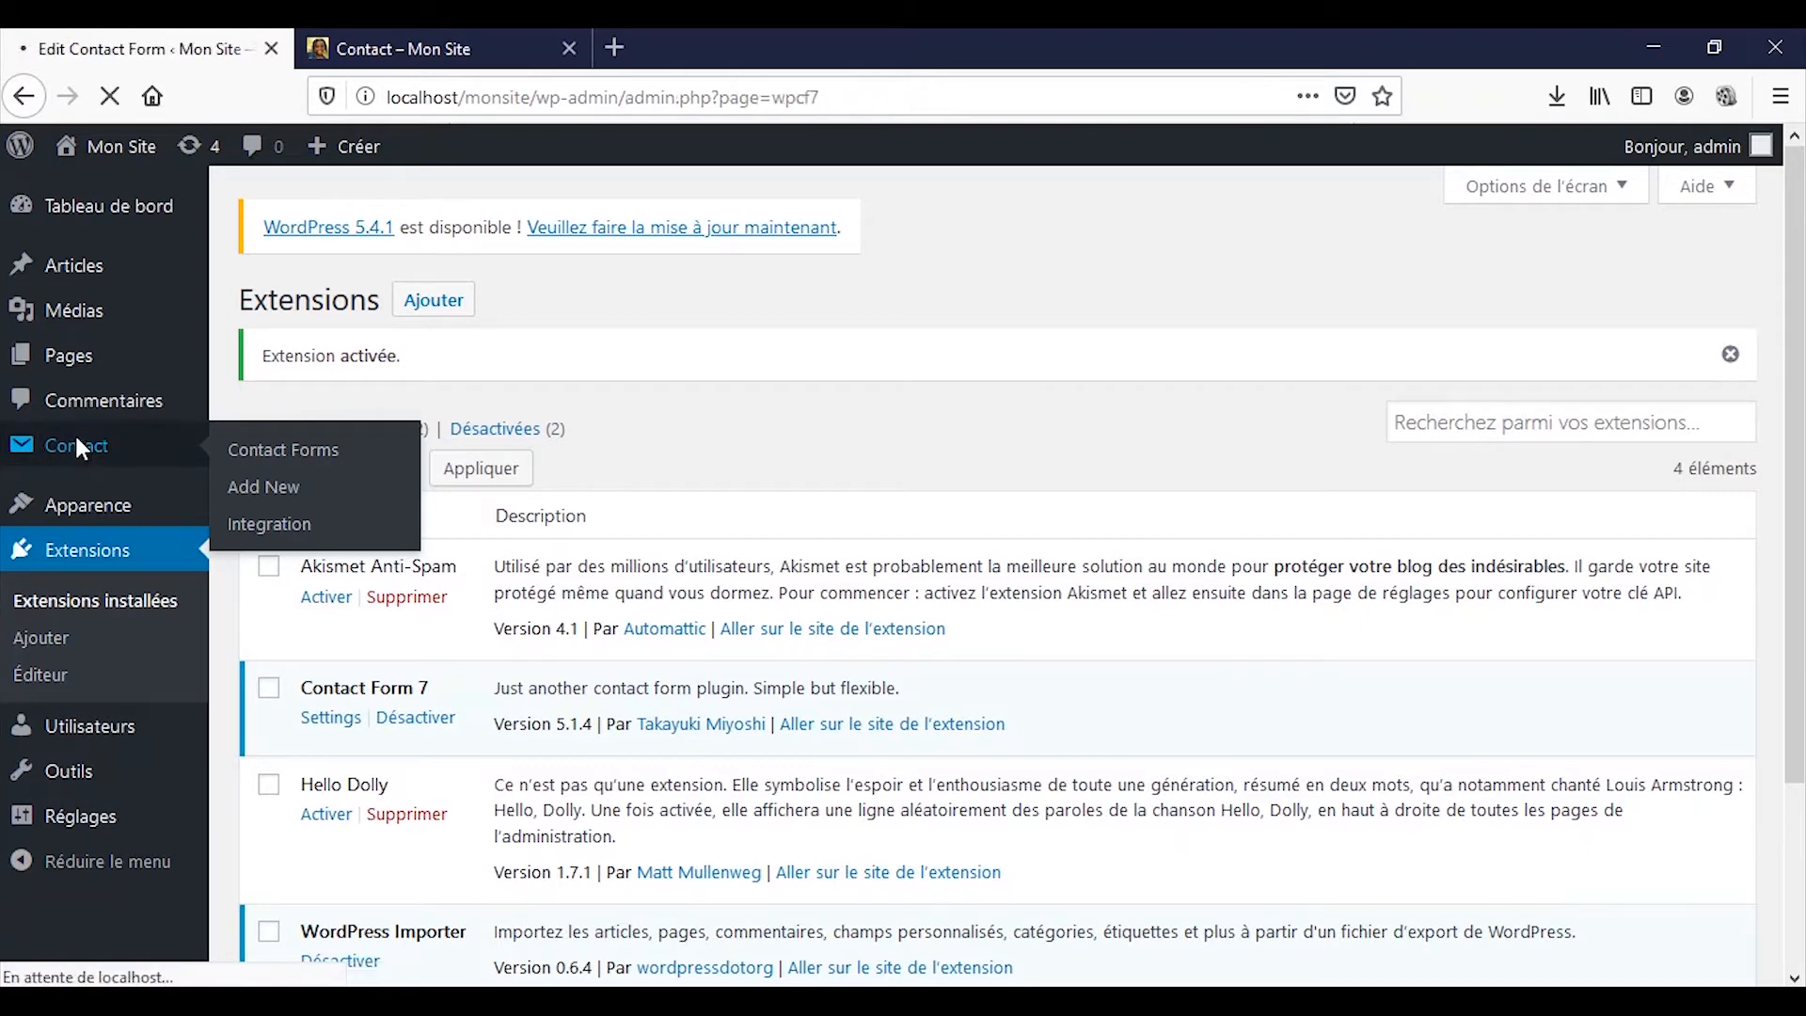
scroll(381, 538, "down", 2)
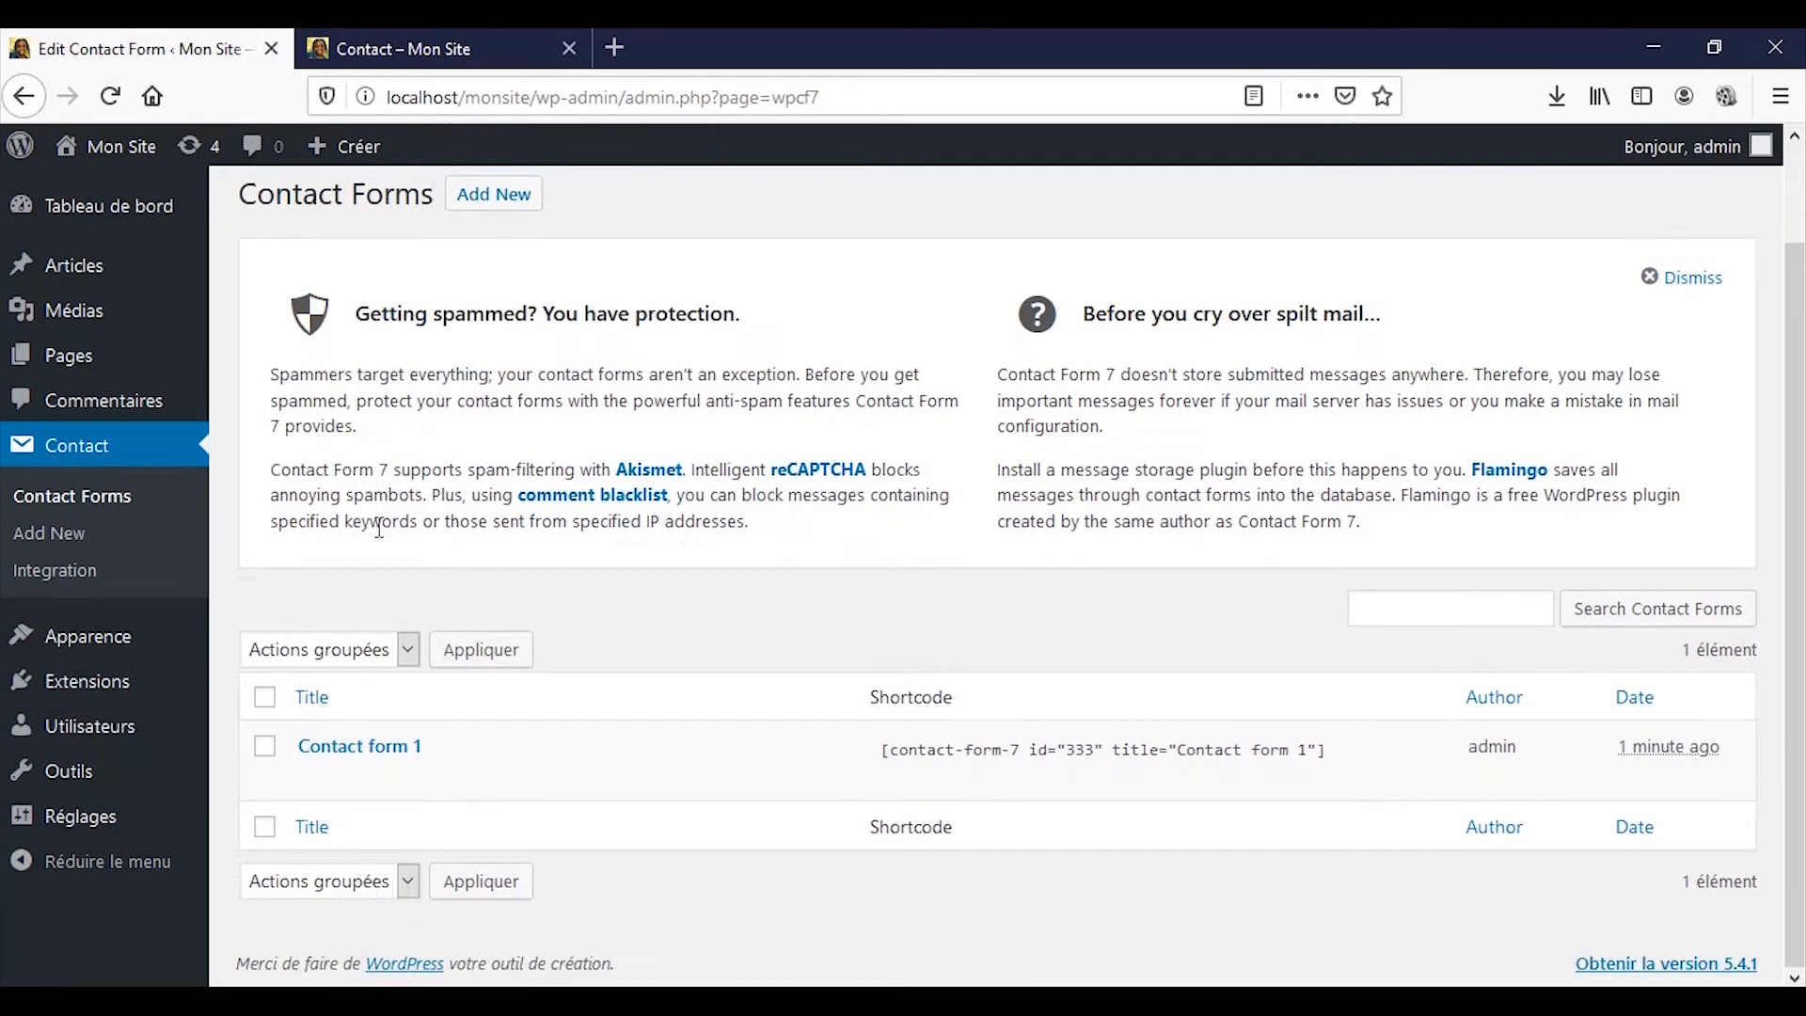
mouse_move(391, 795)
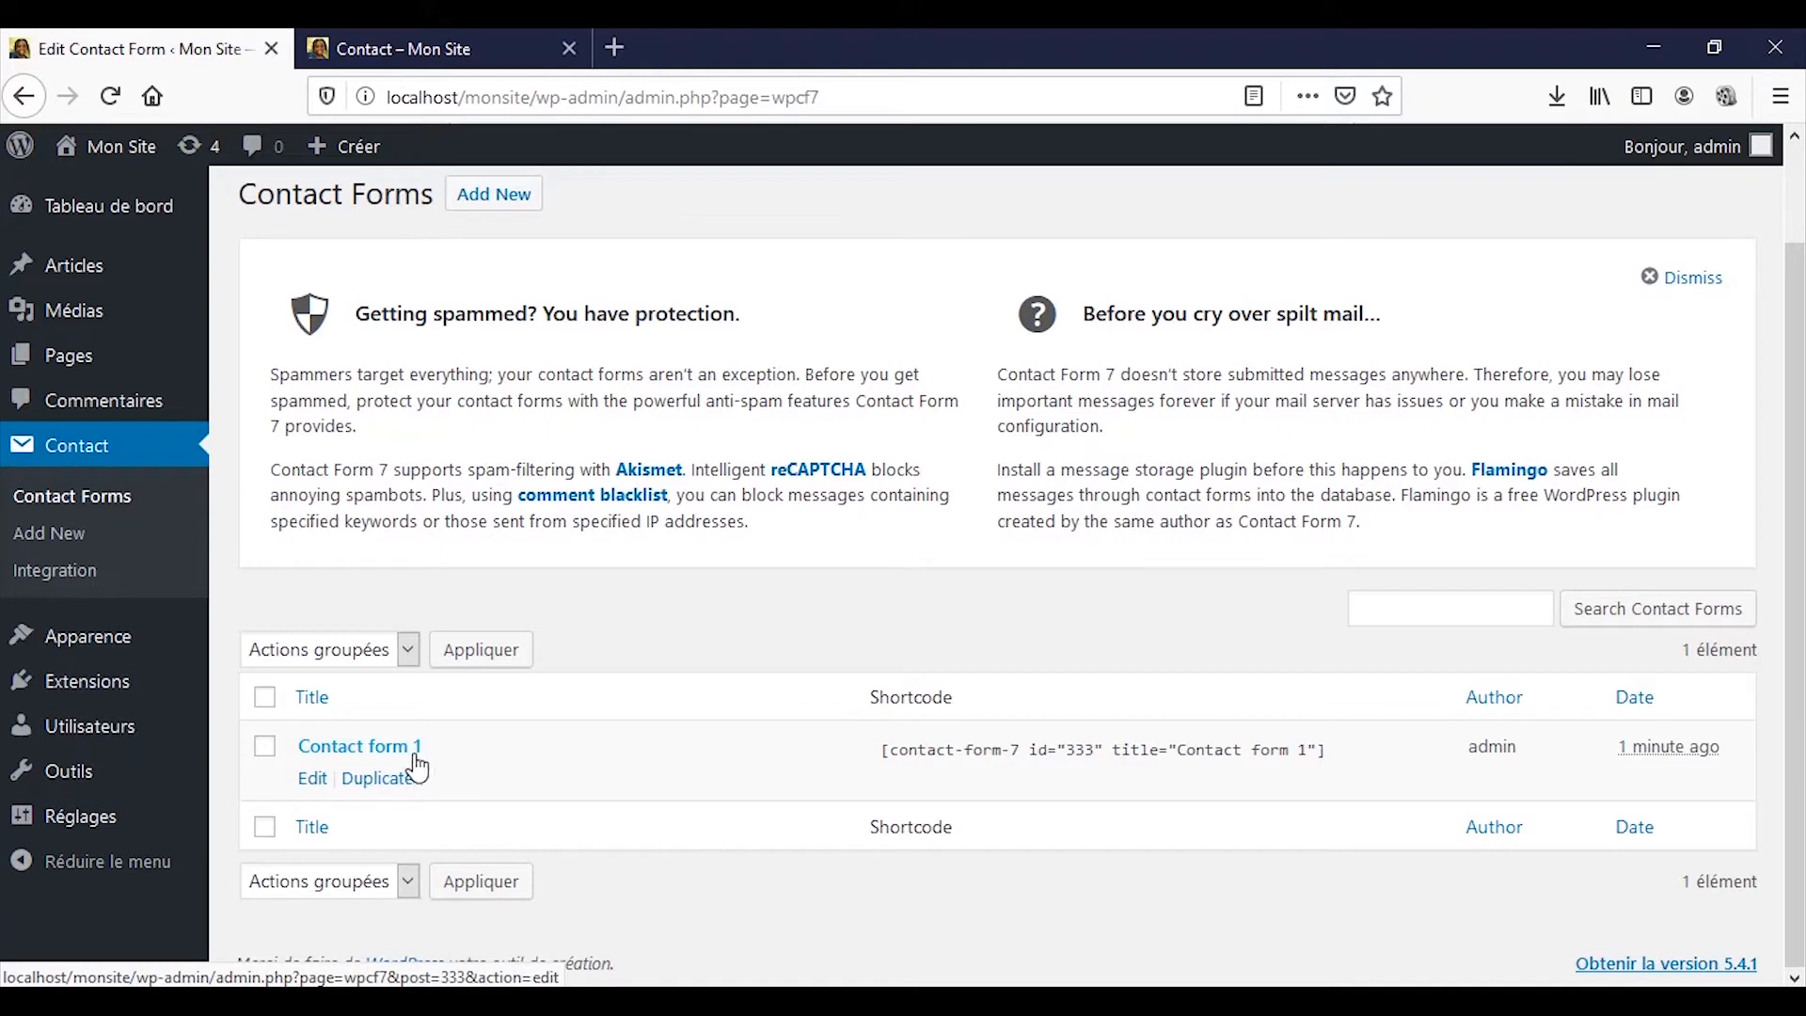
left_click(266, 747)
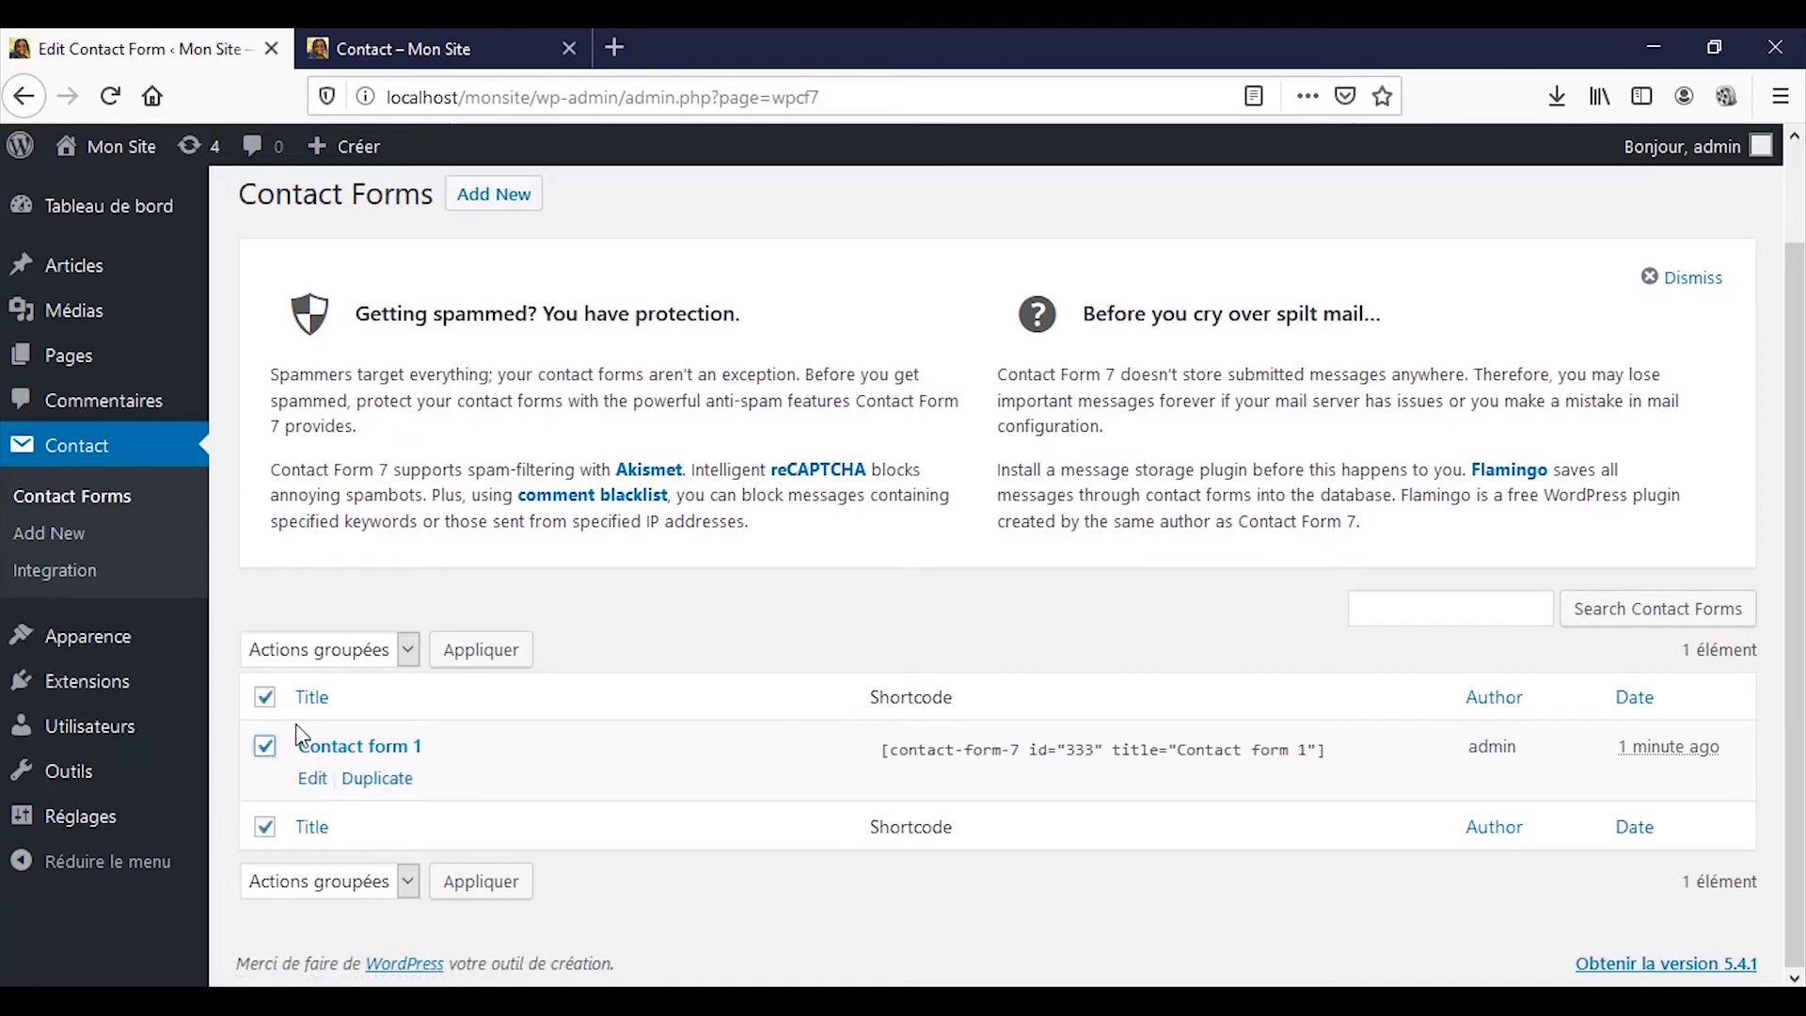
left_click(268, 653)
left_click(312, 729)
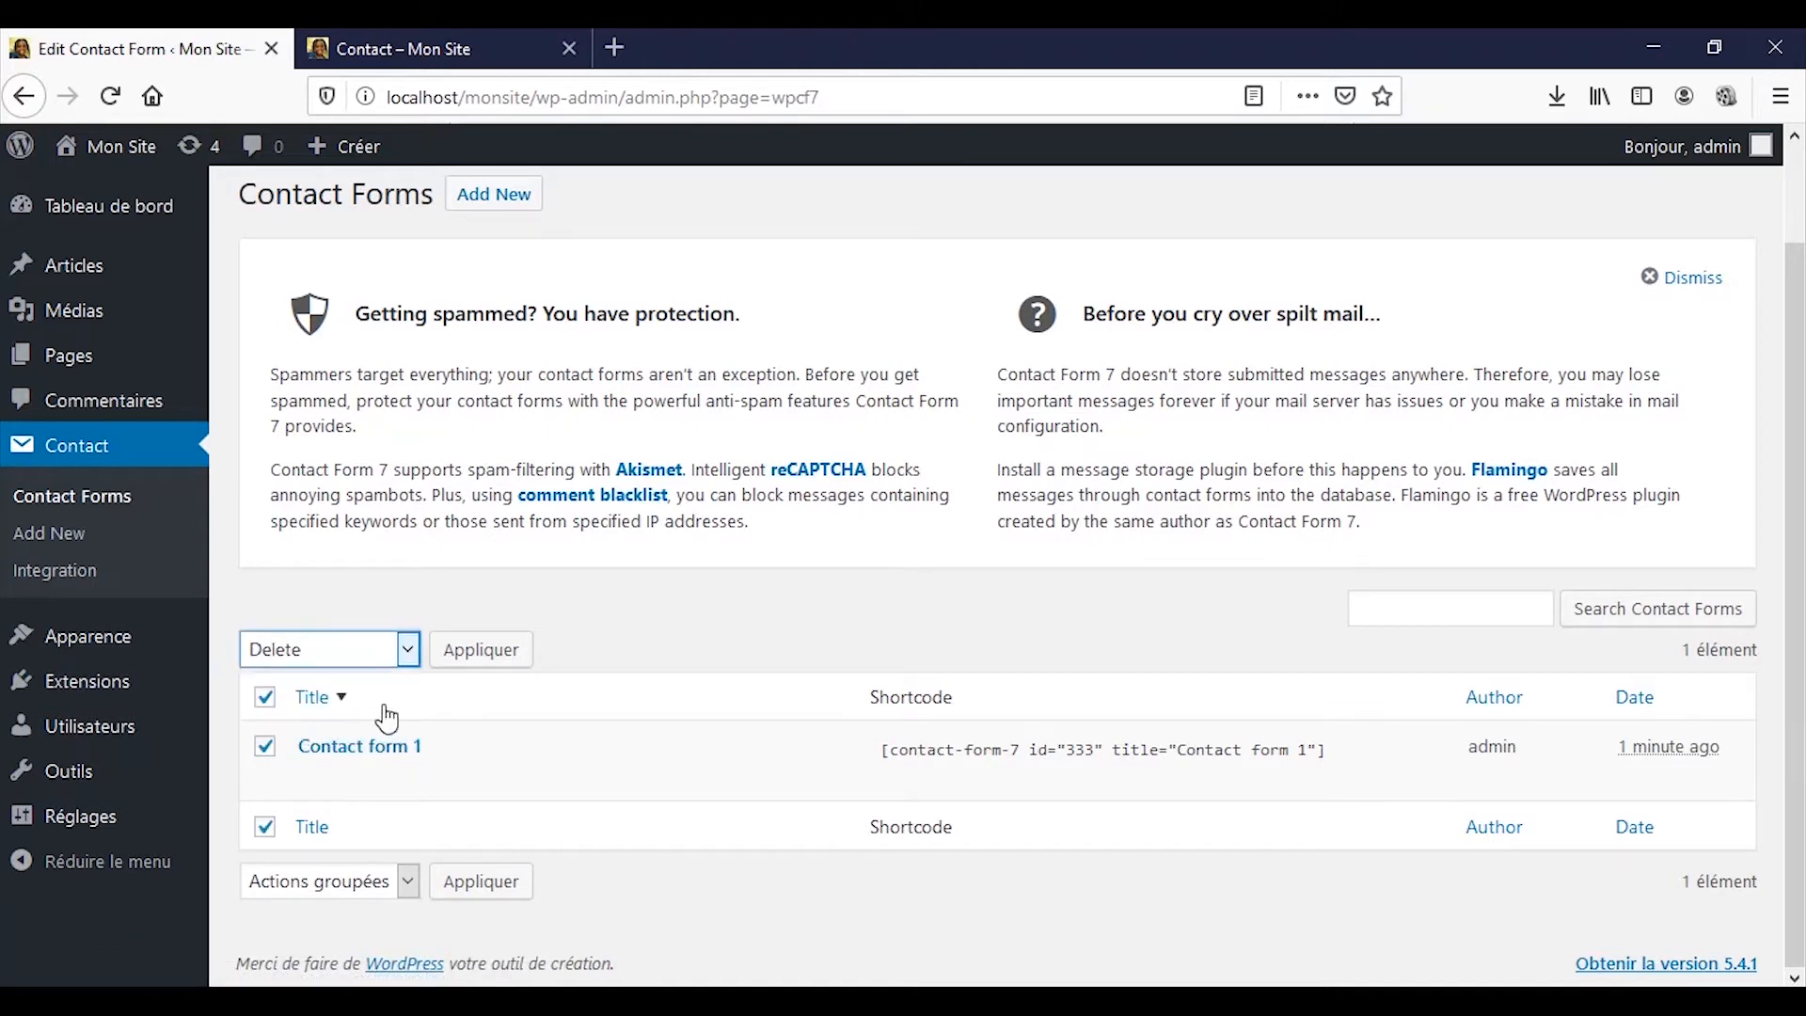
left_click(452, 660)
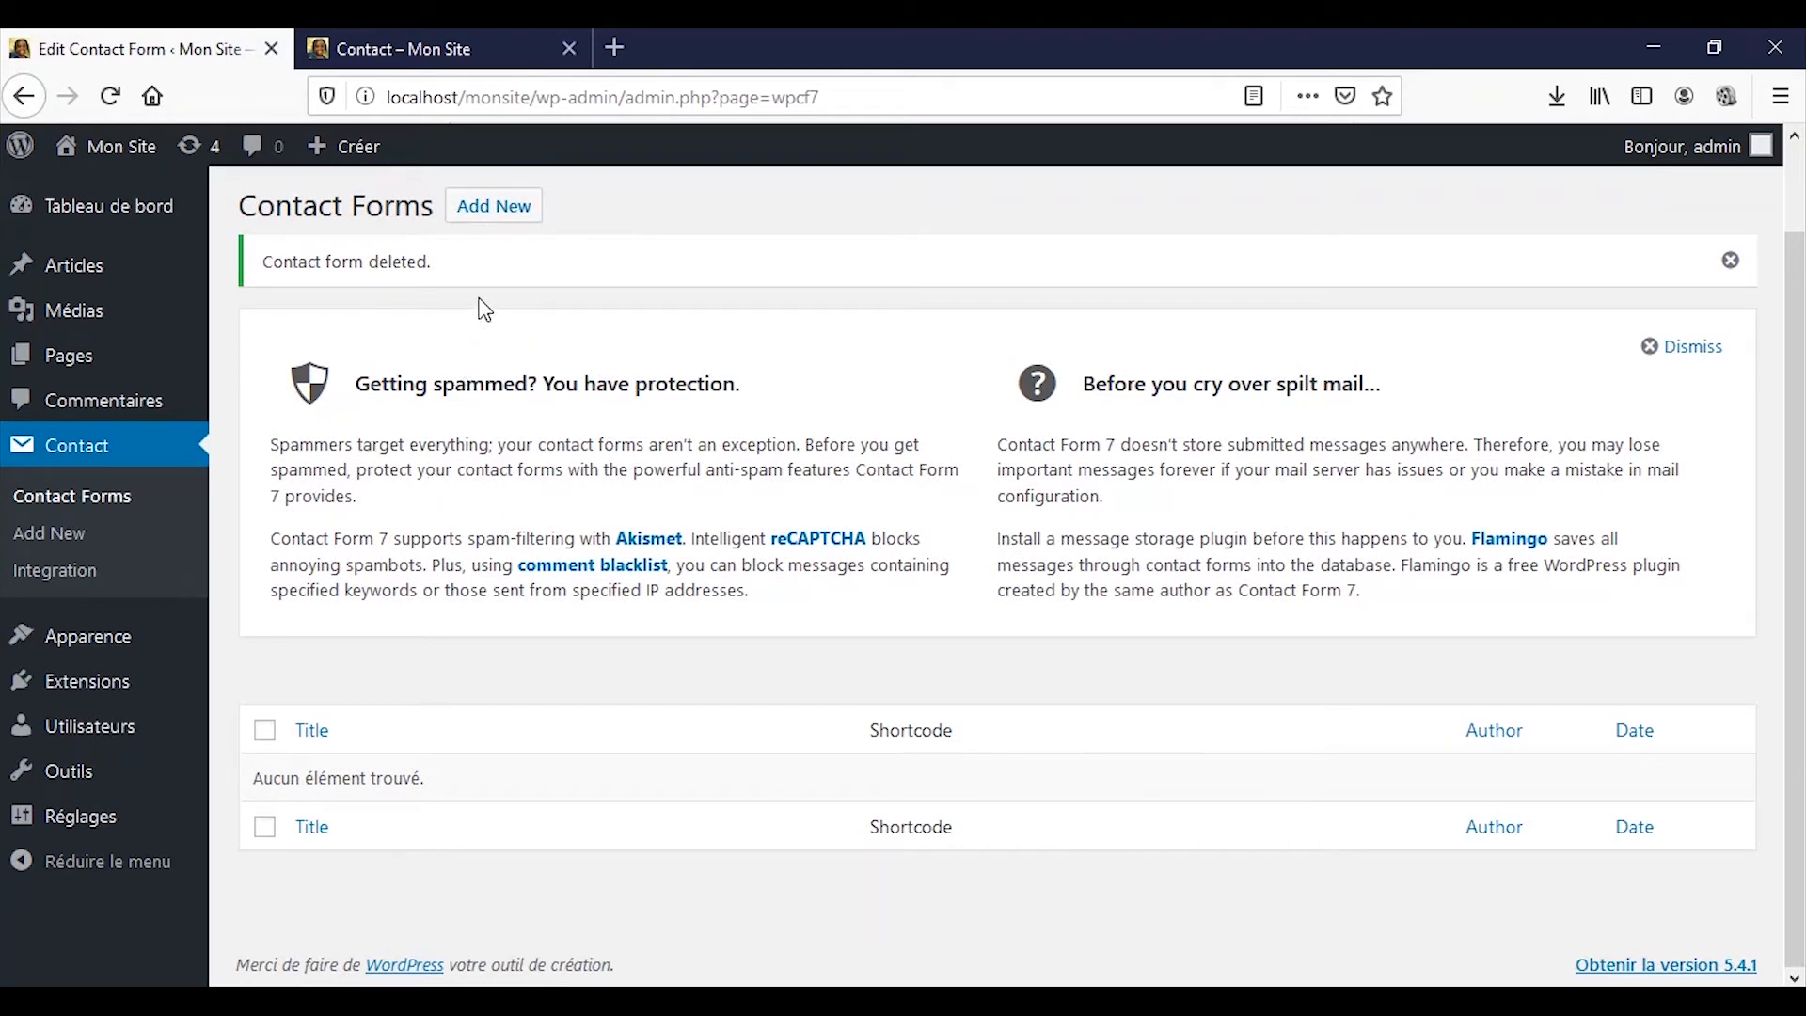
- Start a new contact form in the plugin and title it Contact
left_click(492, 224)
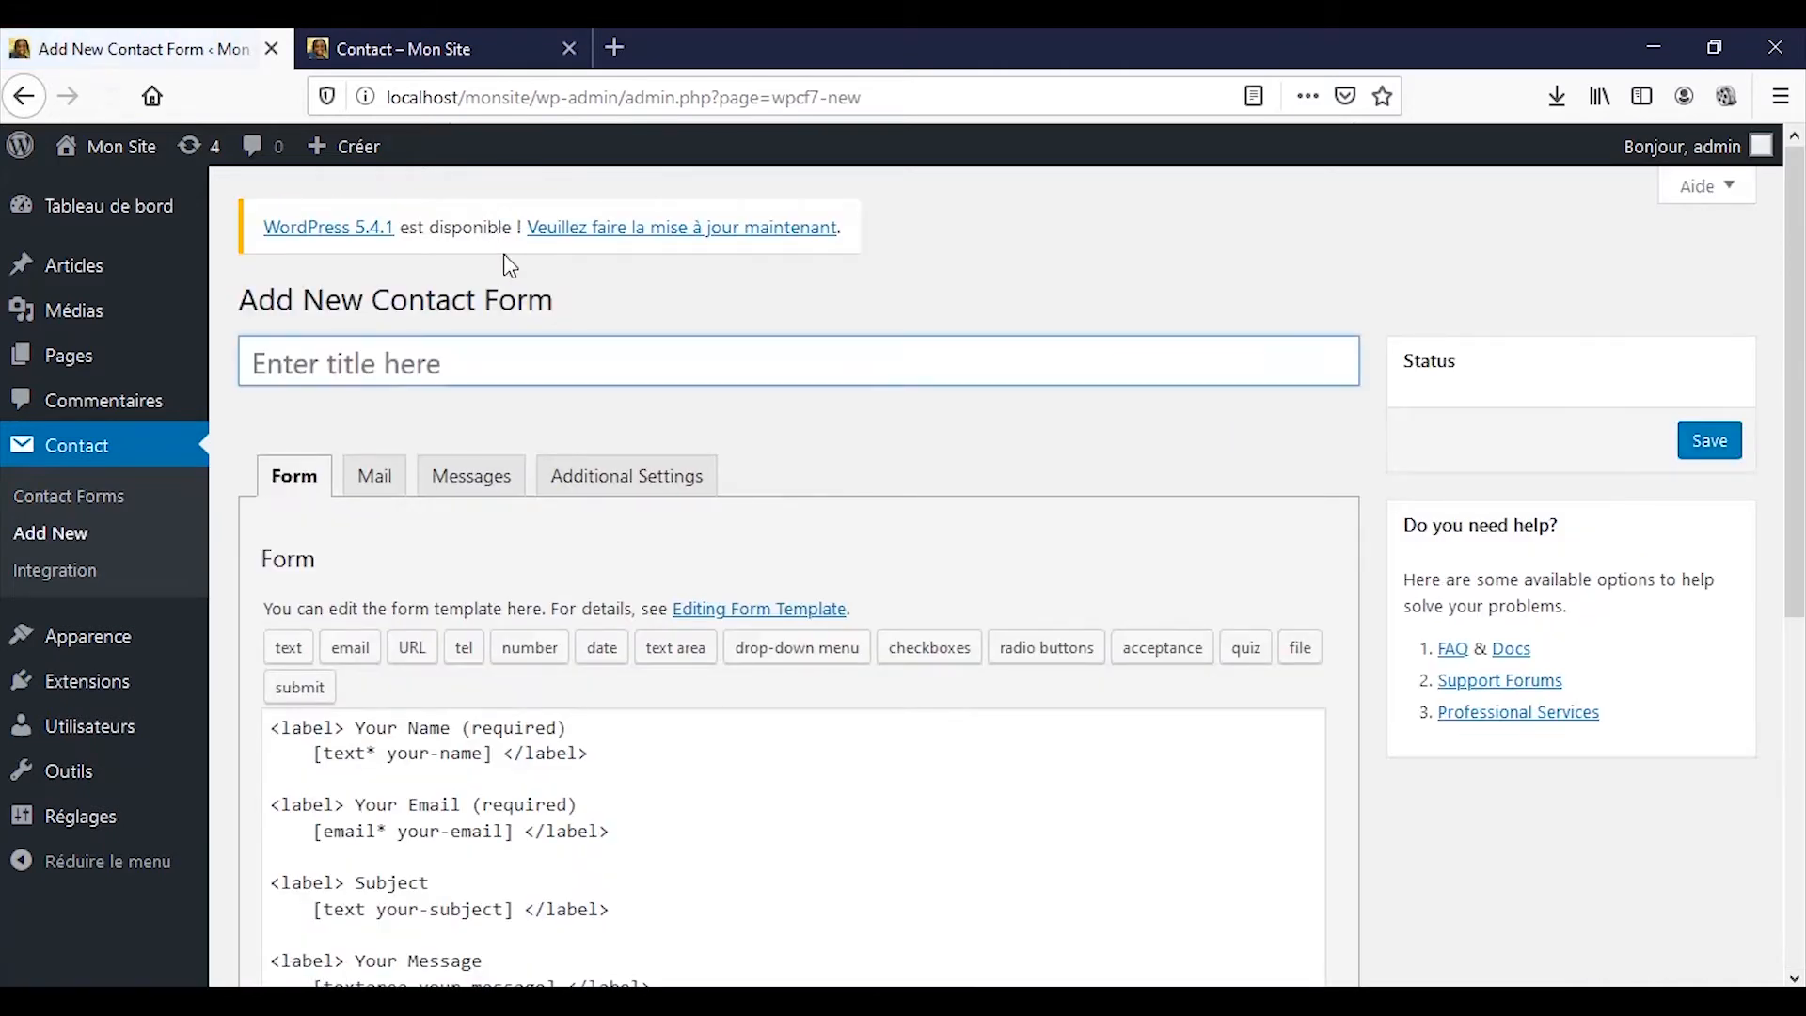
left_click(353, 363)
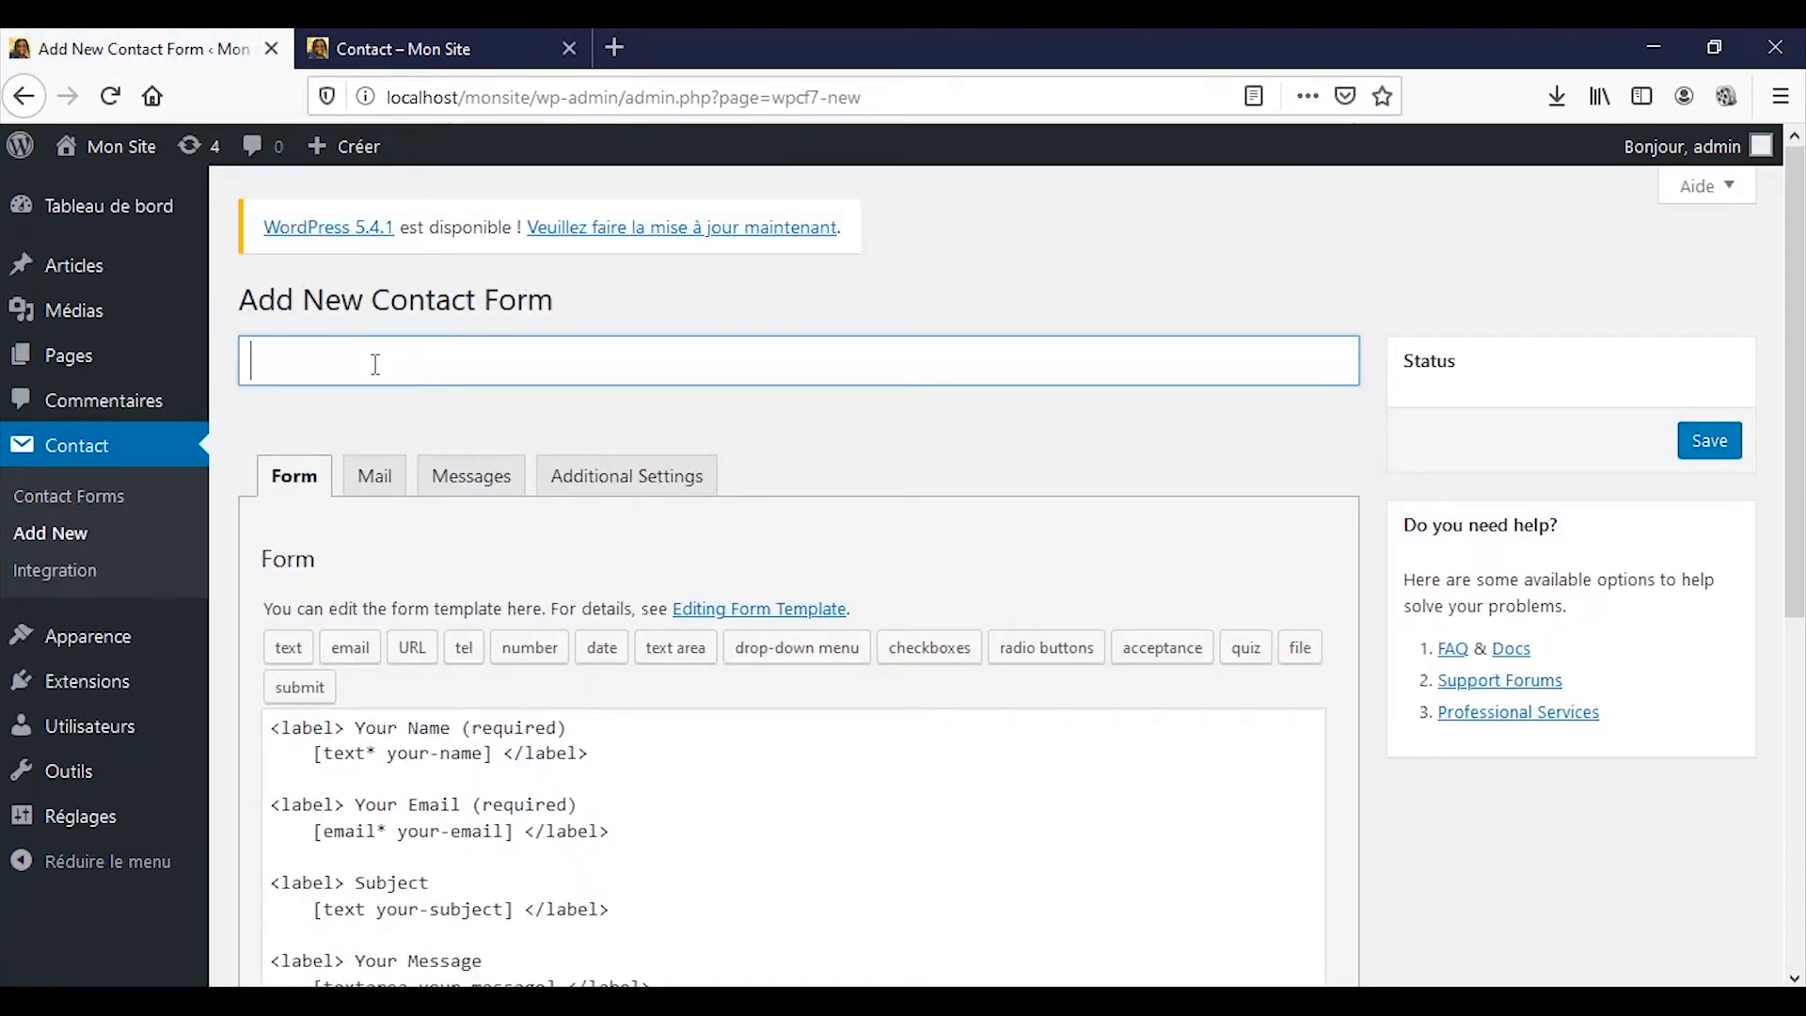
type("Contact")
- Examine the default form template's name, email, subject and message fields and its submit tag
scroll(488, 693, "down", 3)
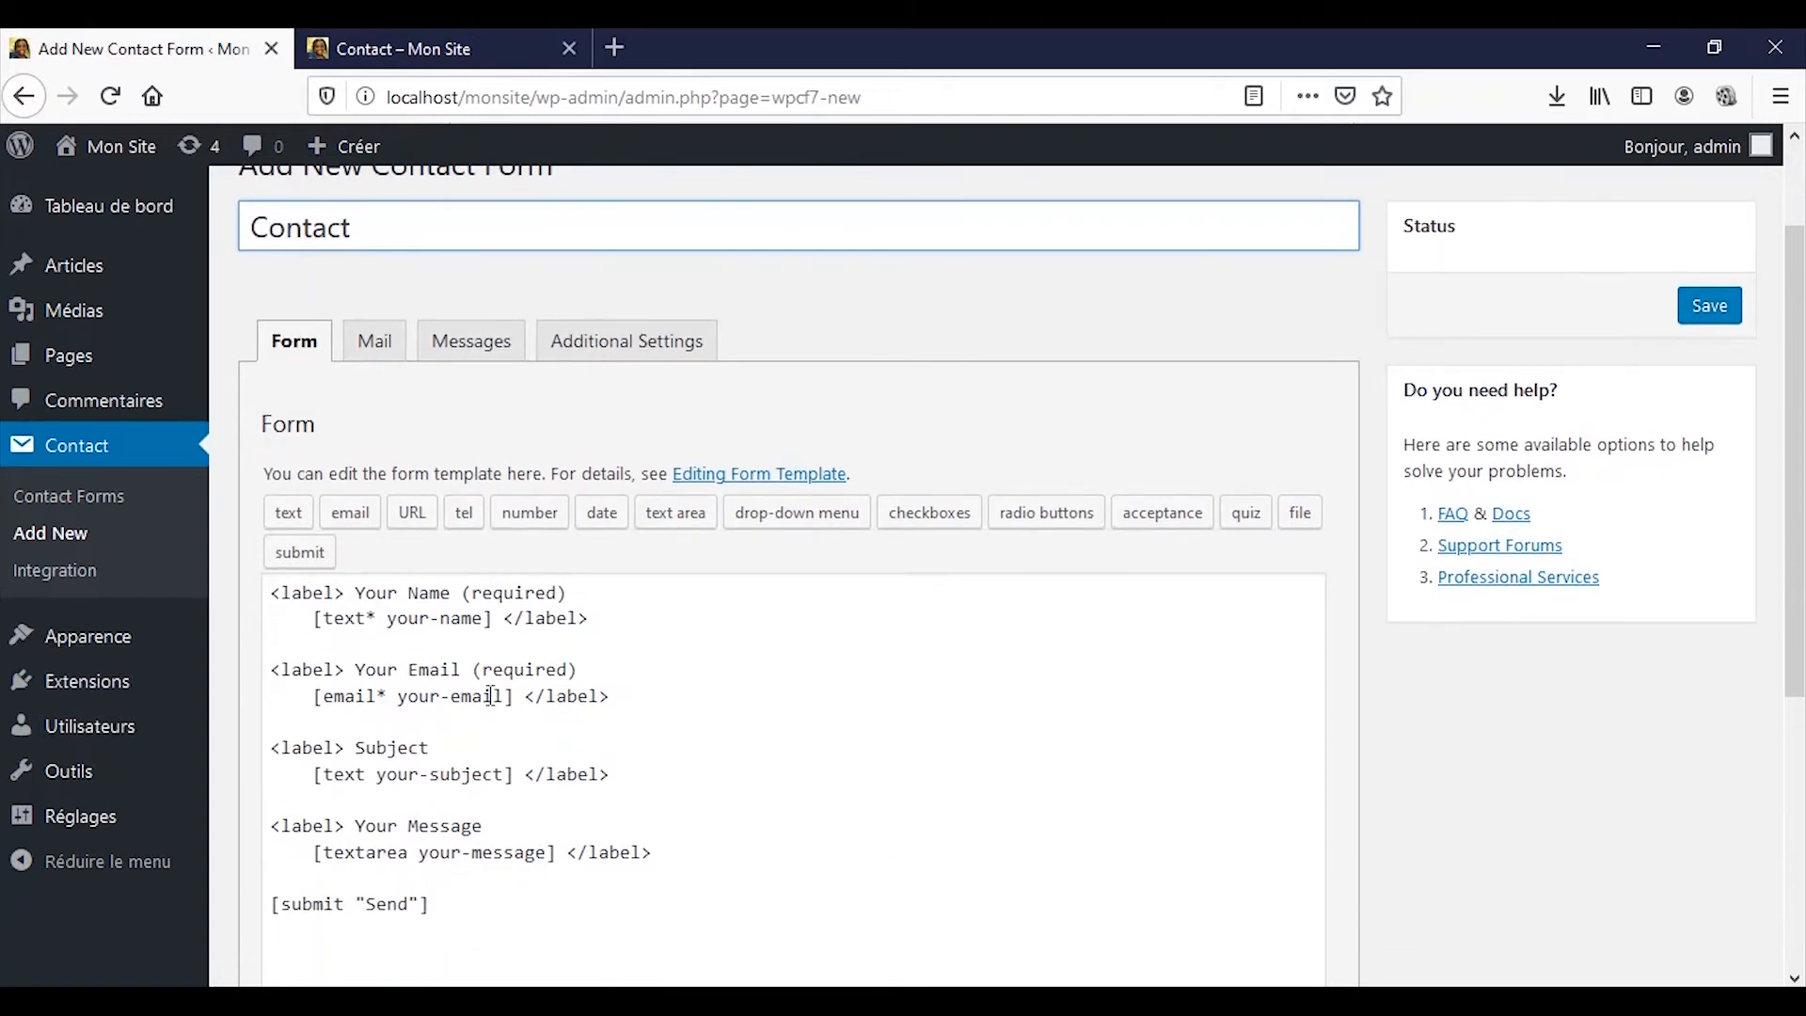
scroll(490, 695, "down", 3)
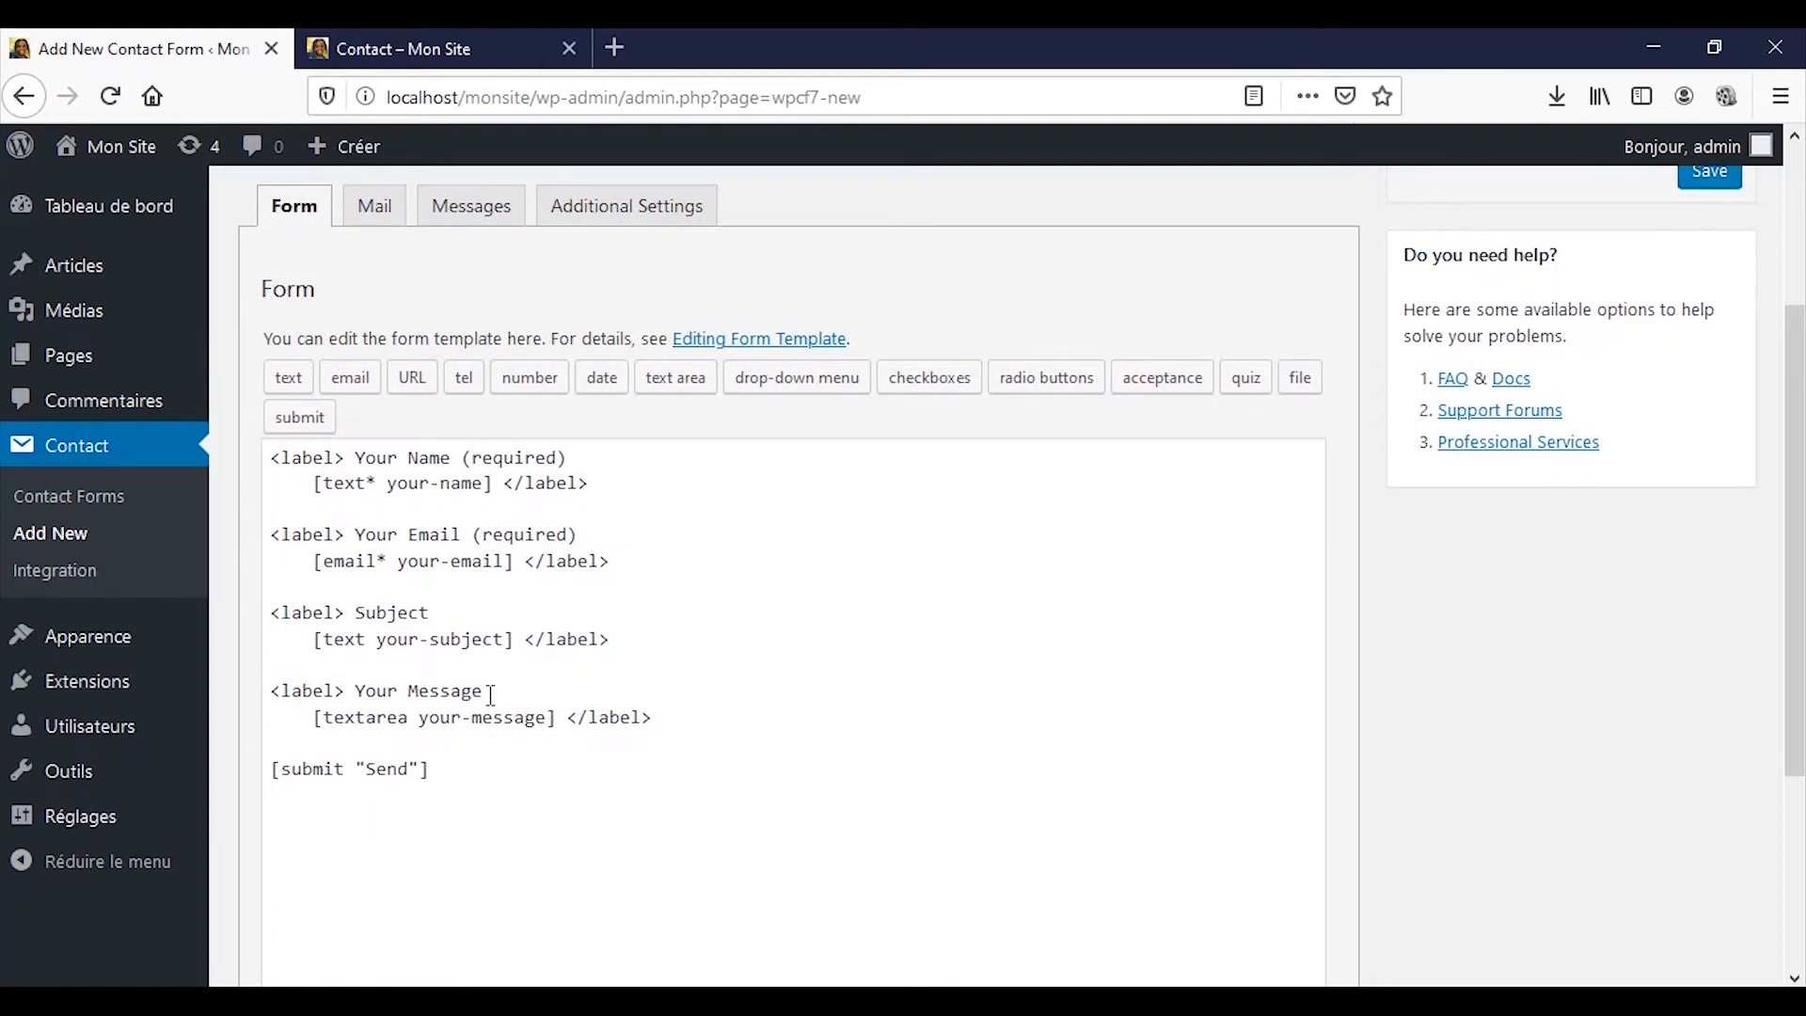
scroll(490, 695, "down", 3)
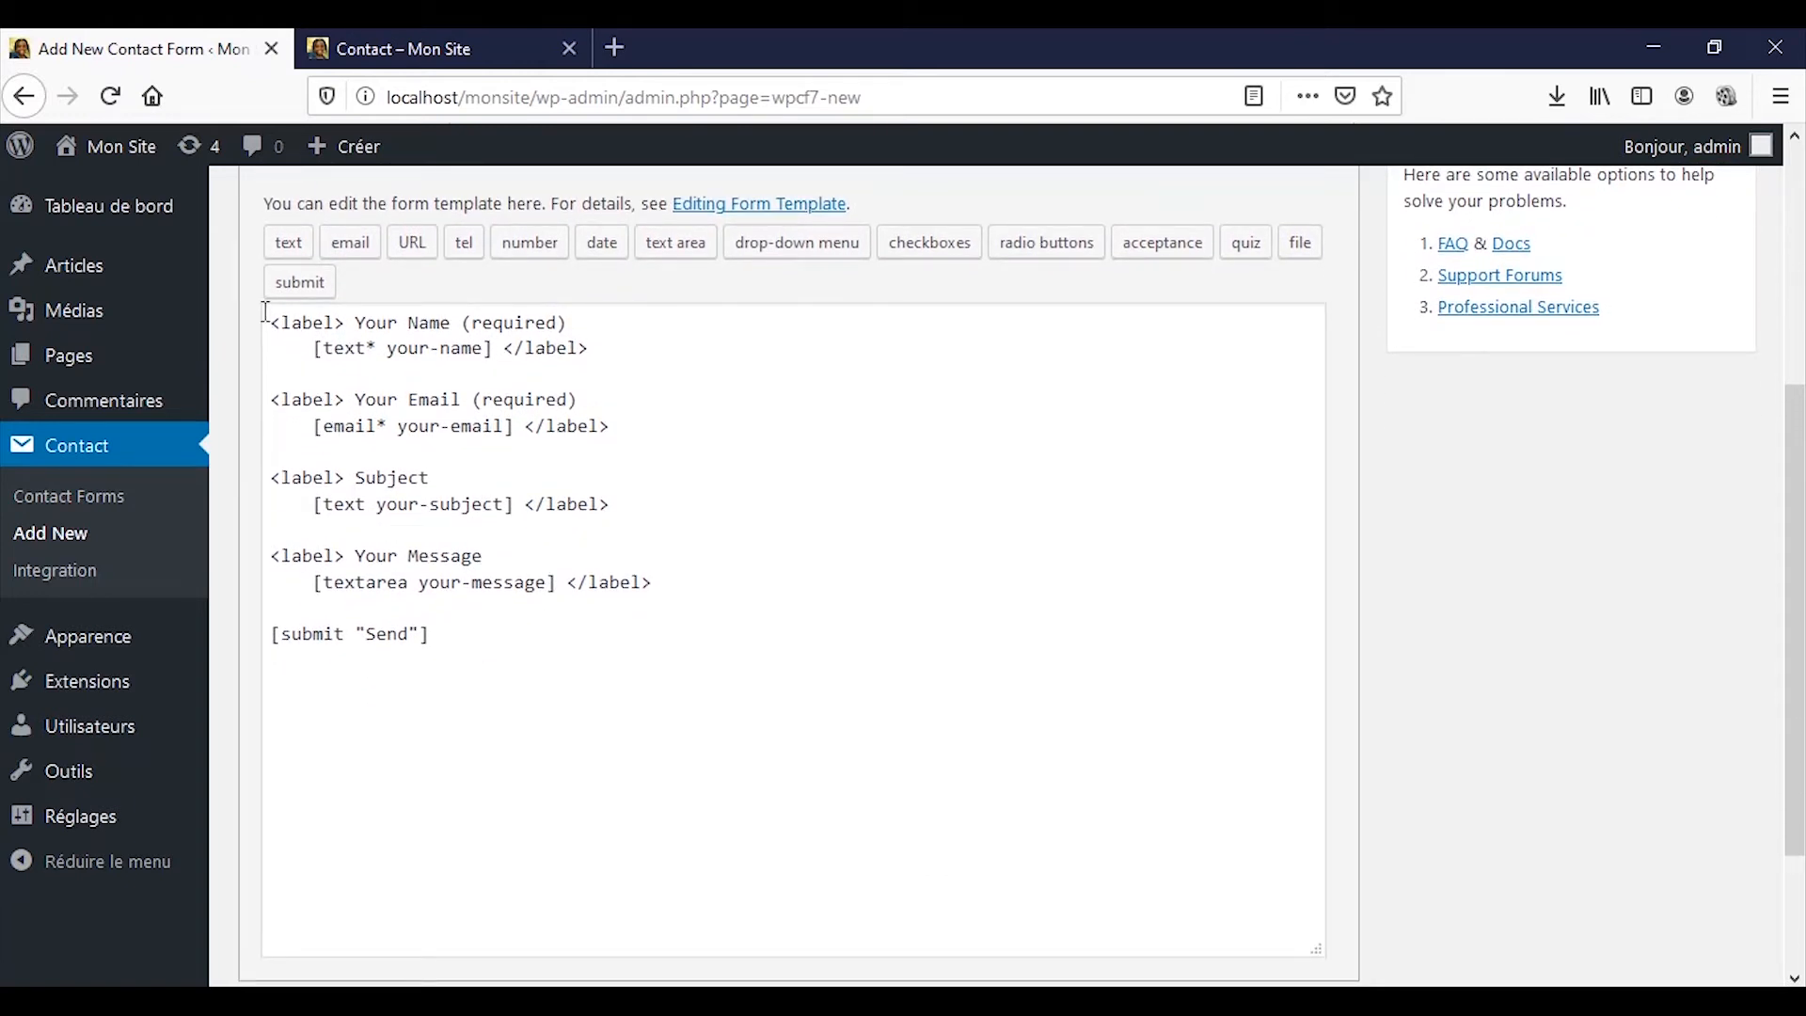
left_click_drag(268, 318, 628, 343)
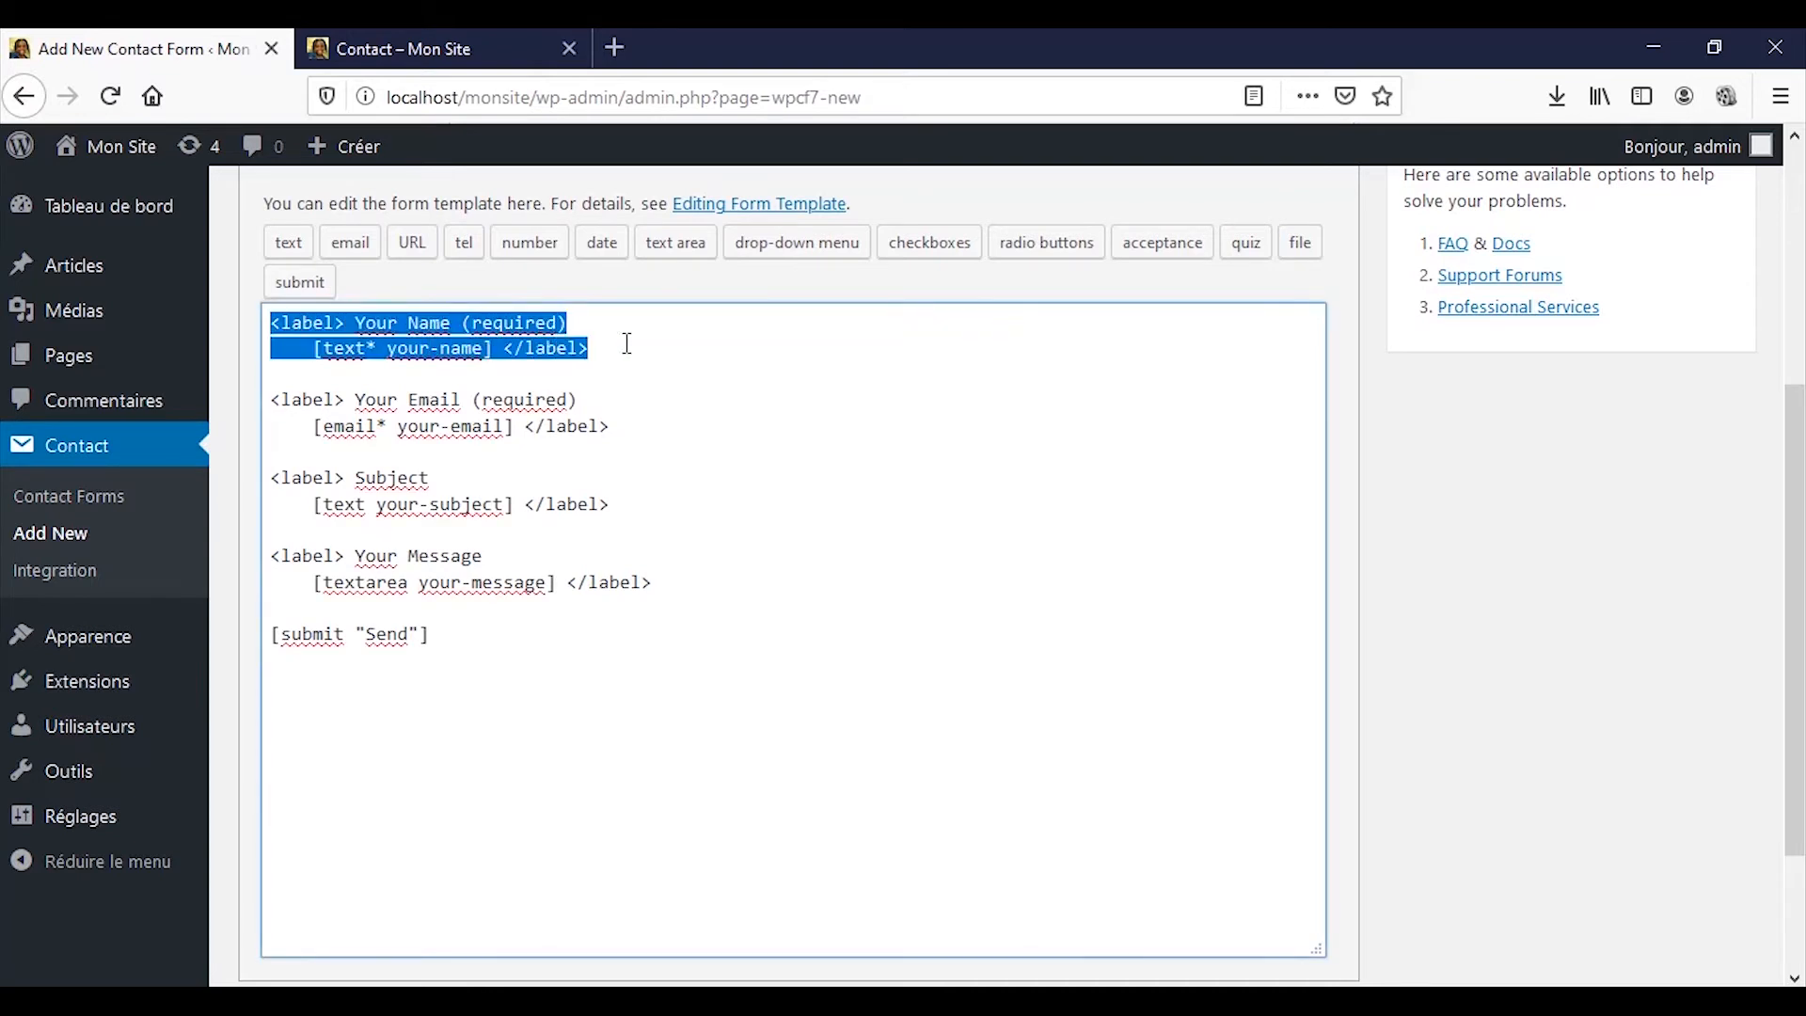
left_click(368, 350)
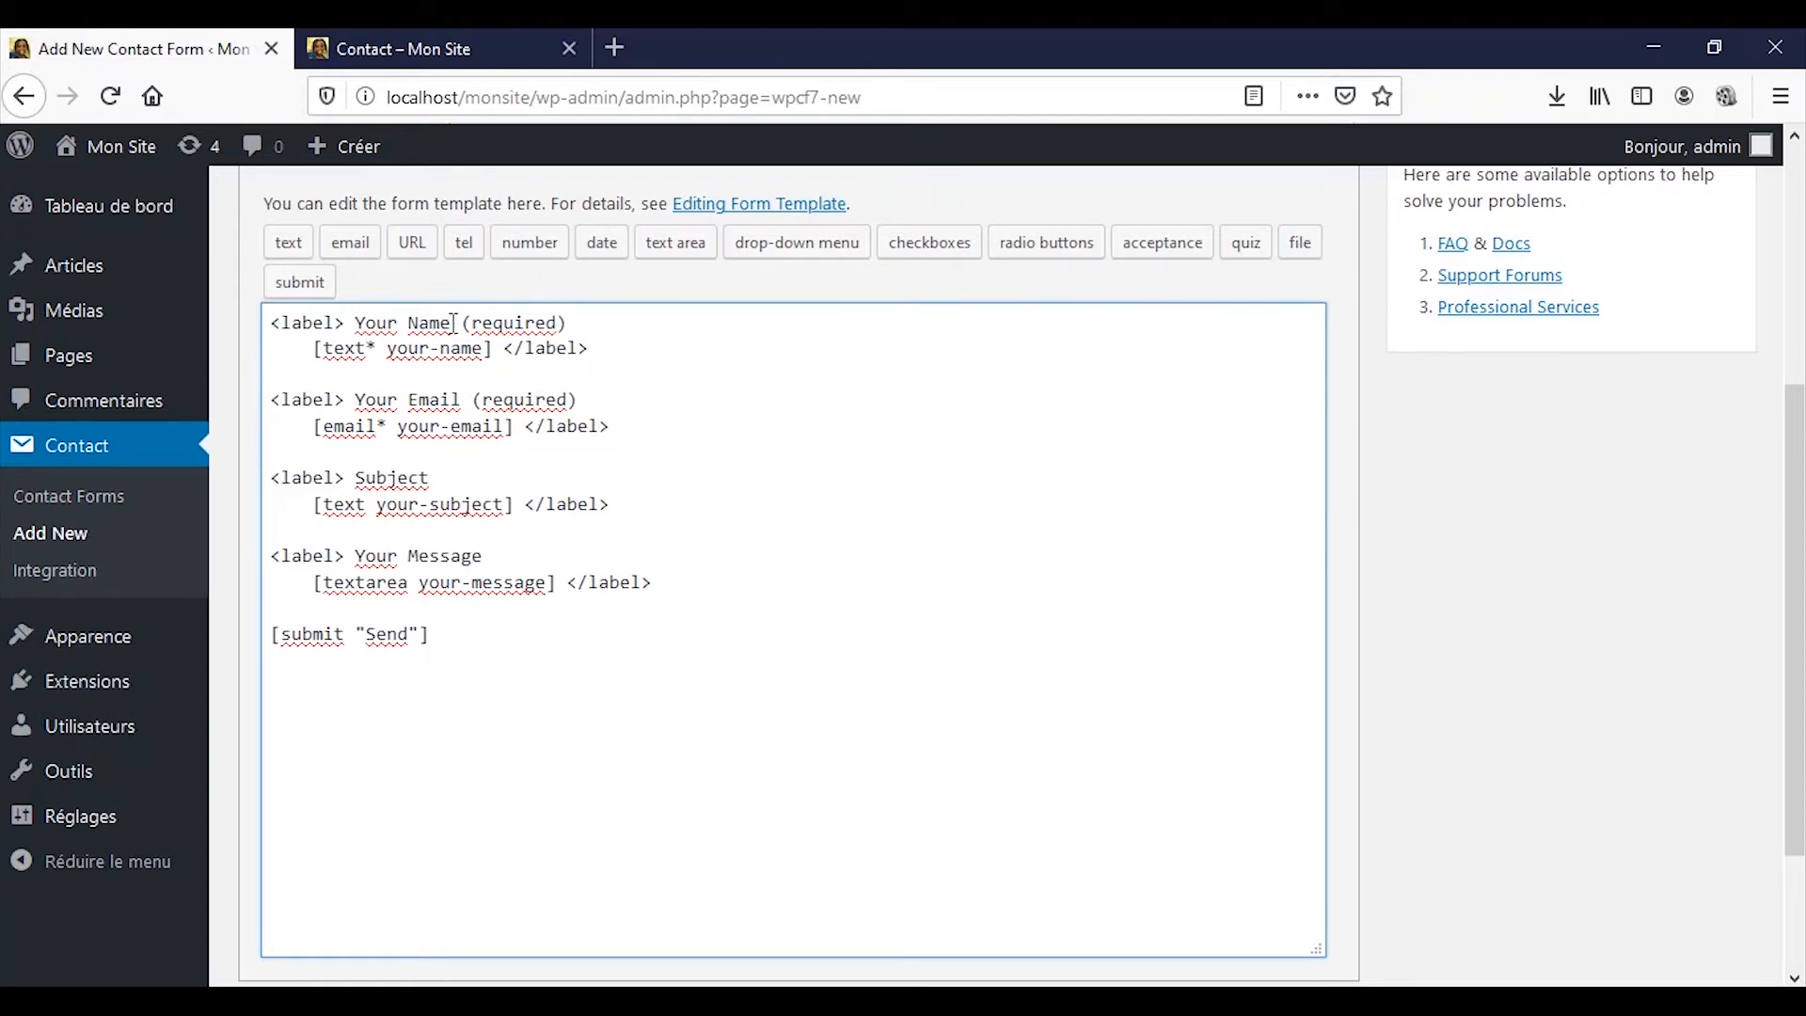
left_click_drag(453, 322, 370, 327)
left_click_drag(591, 350, 262, 320)
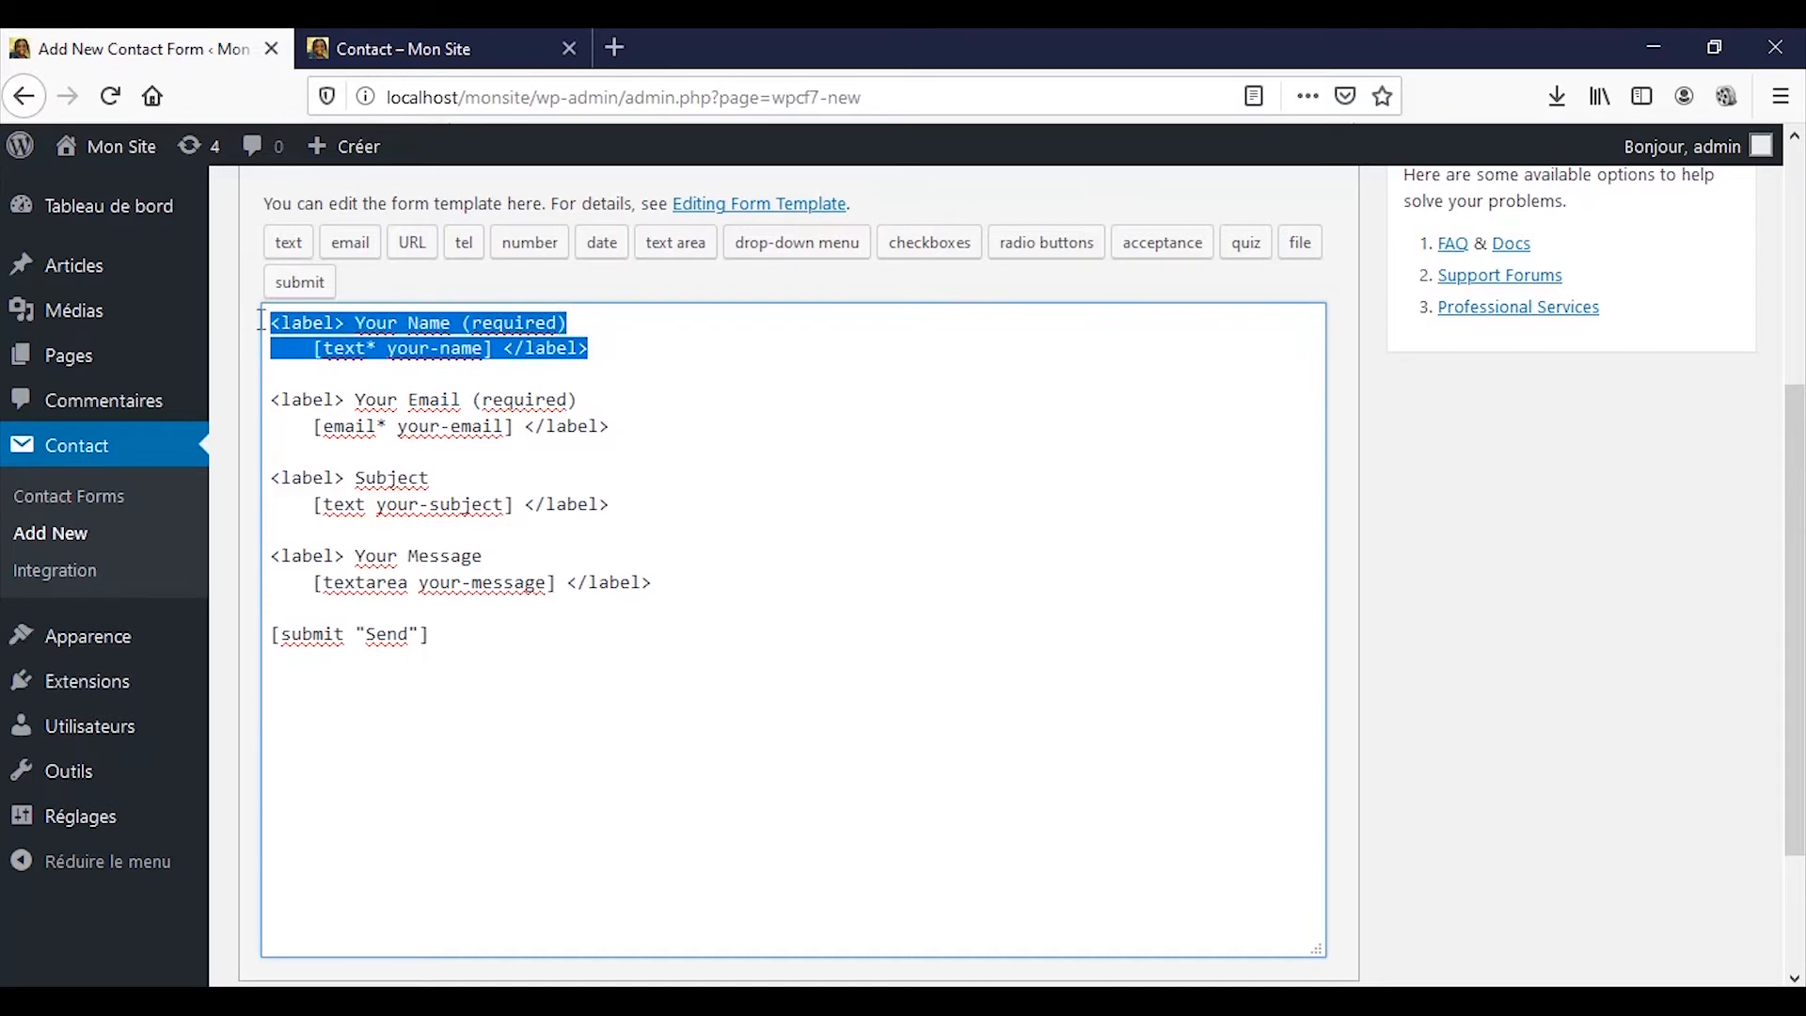
left_click_drag(272, 399, 623, 428)
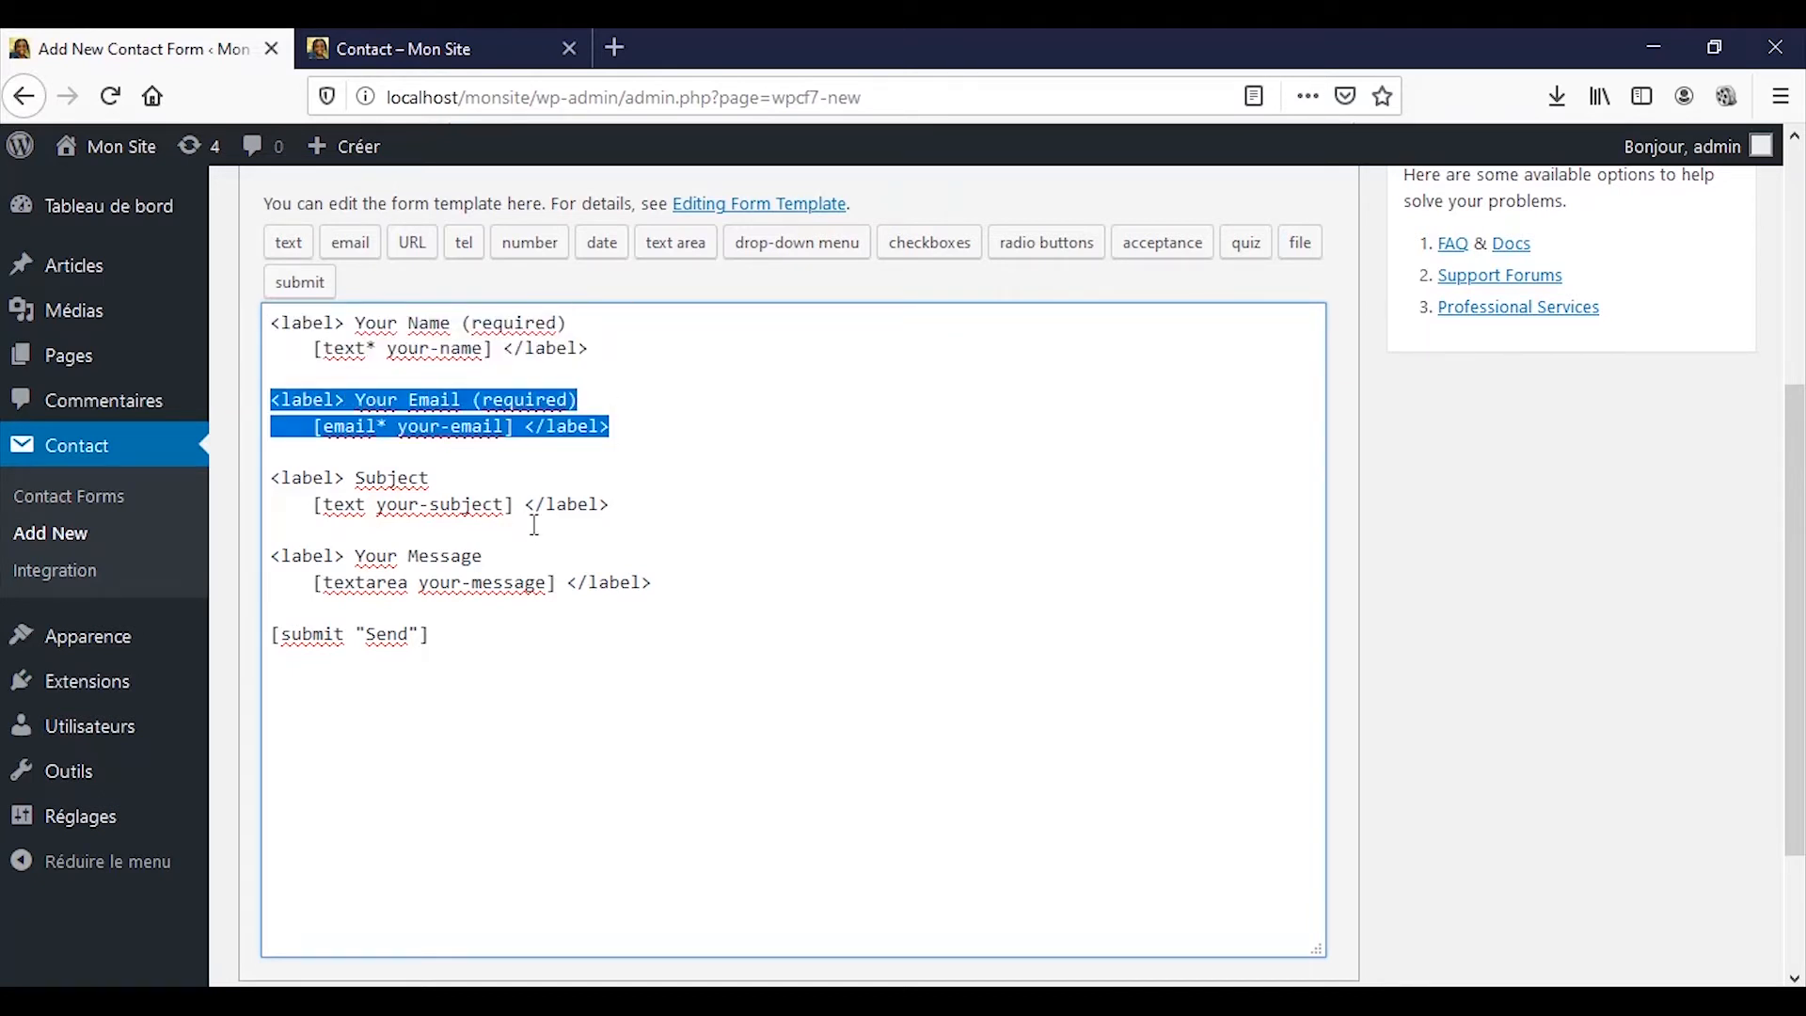
left_click_drag(622, 505, 229, 481)
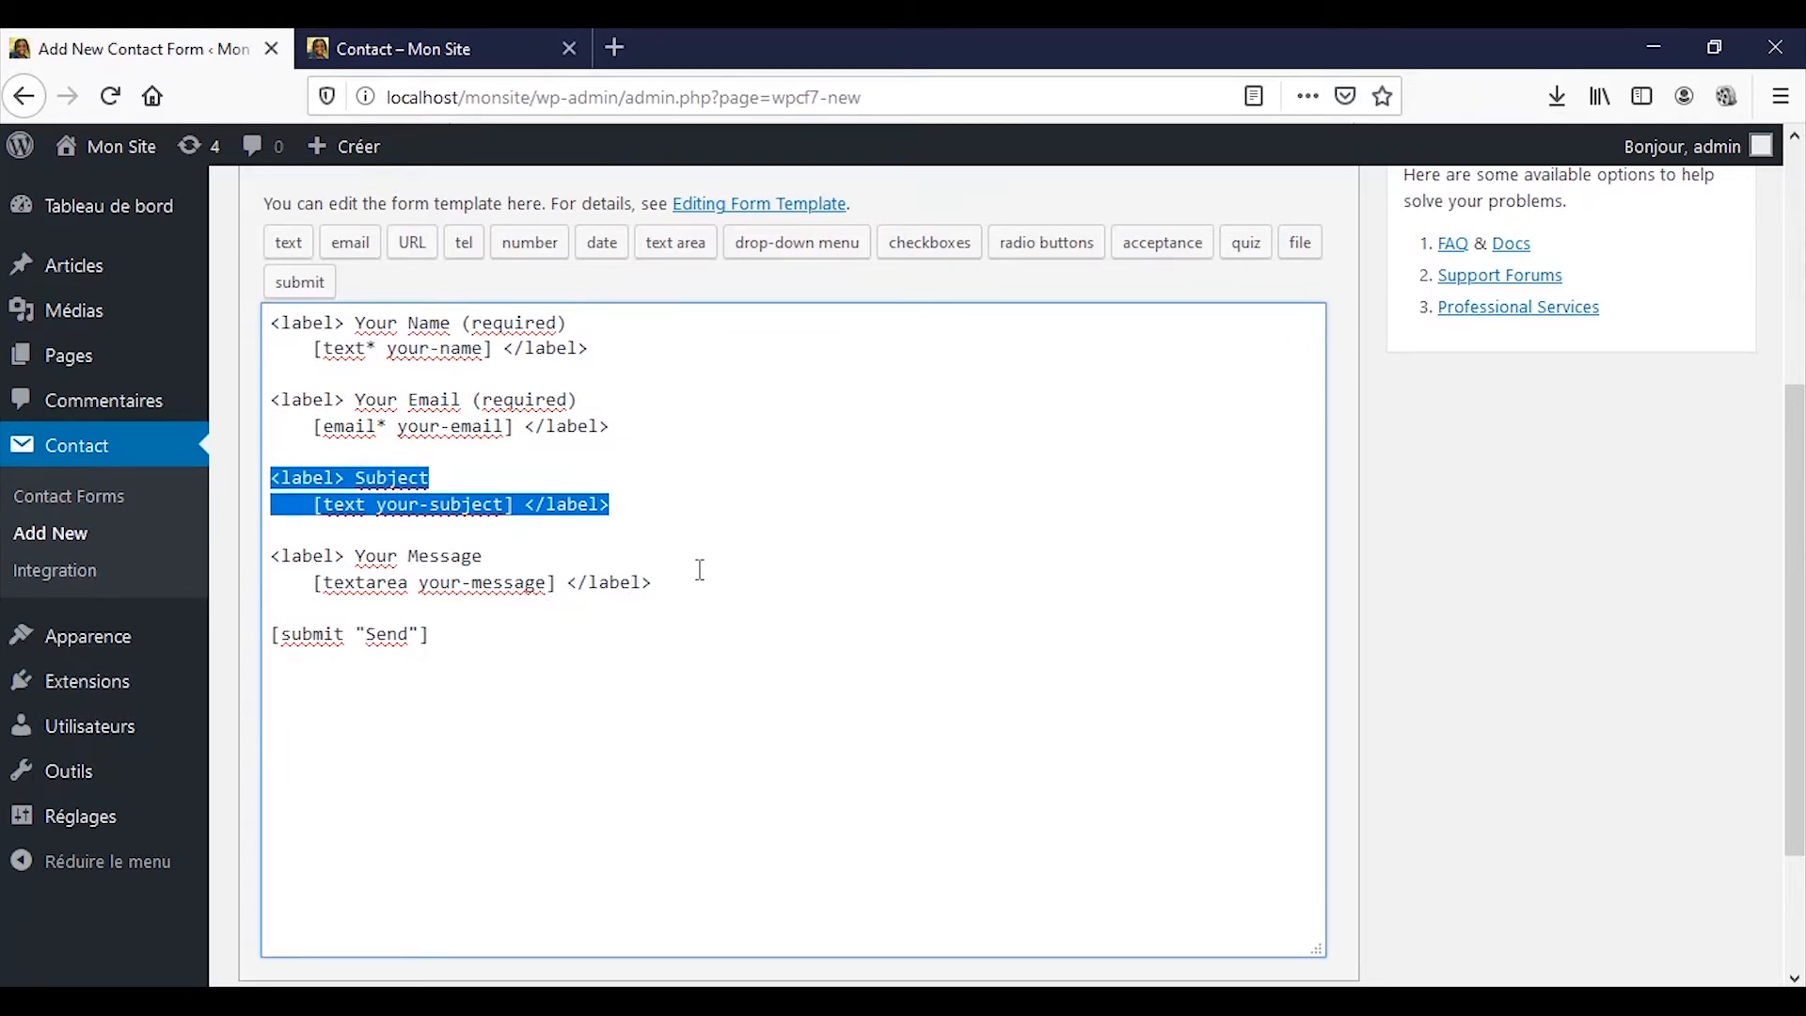
left_click_drag(696, 583, 270, 548)
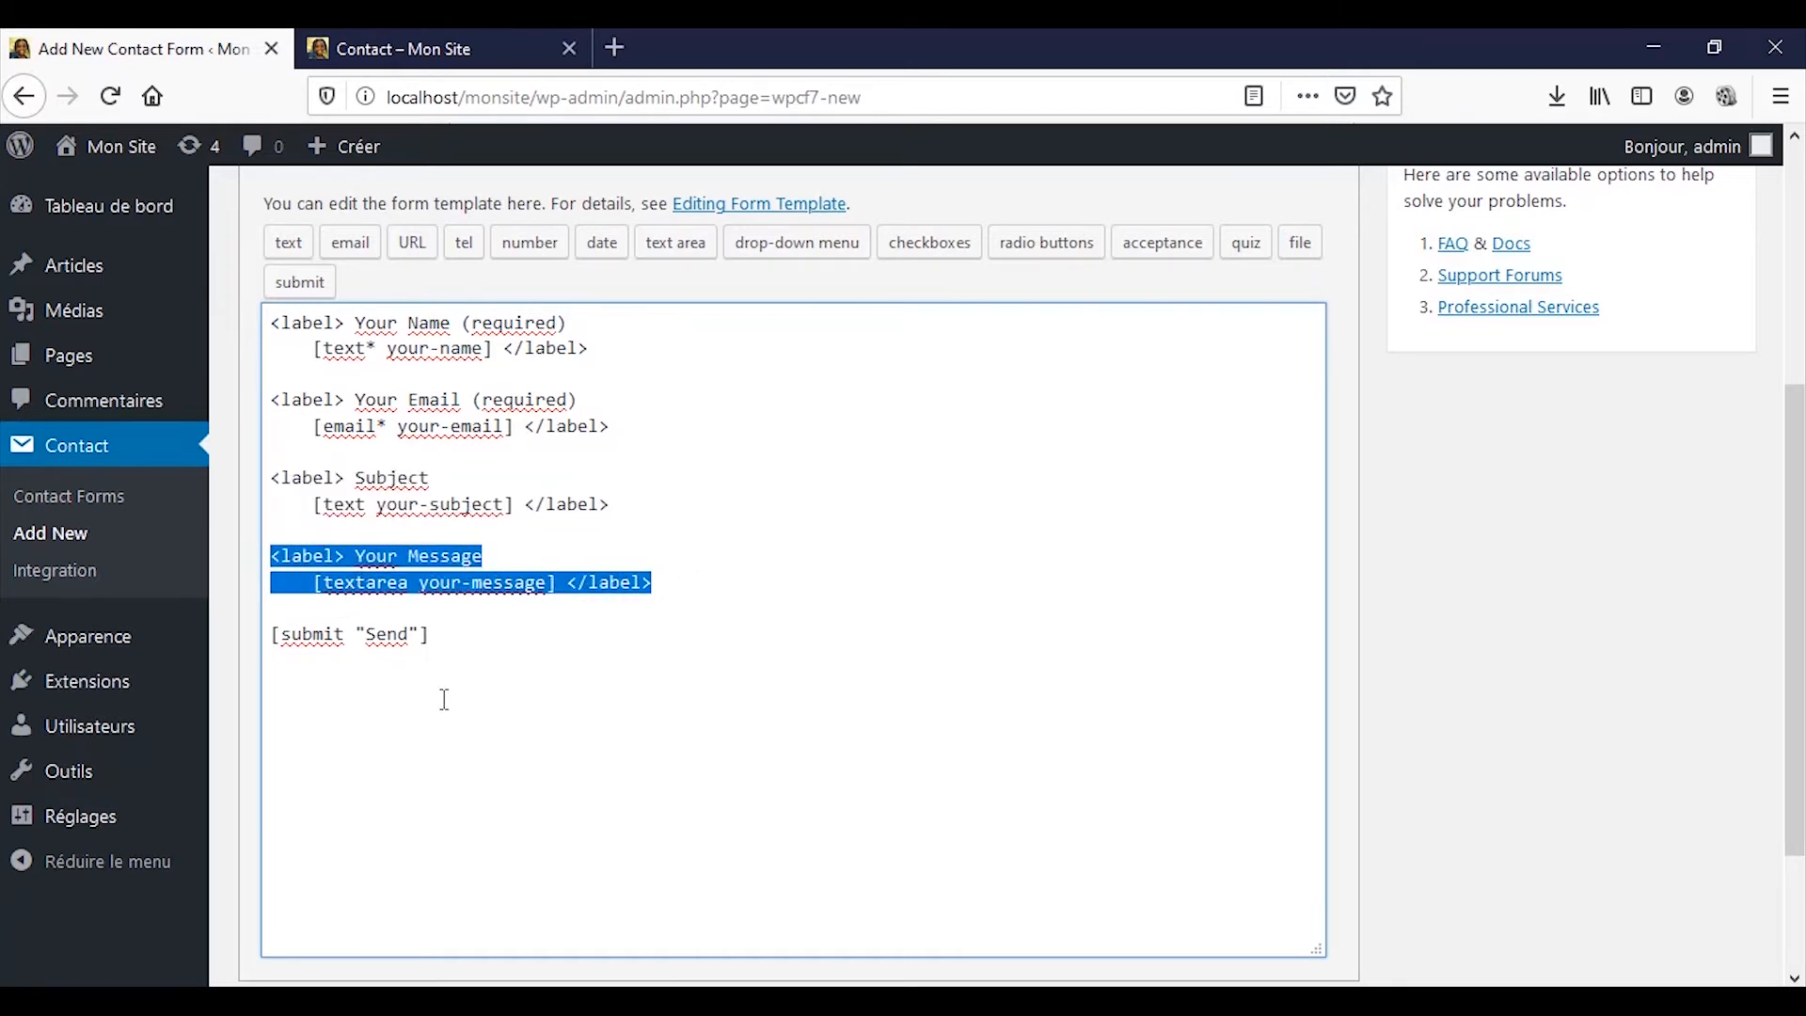
left_click_drag(443, 631, 269, 635)
scroll(447, 751, "down", 2)
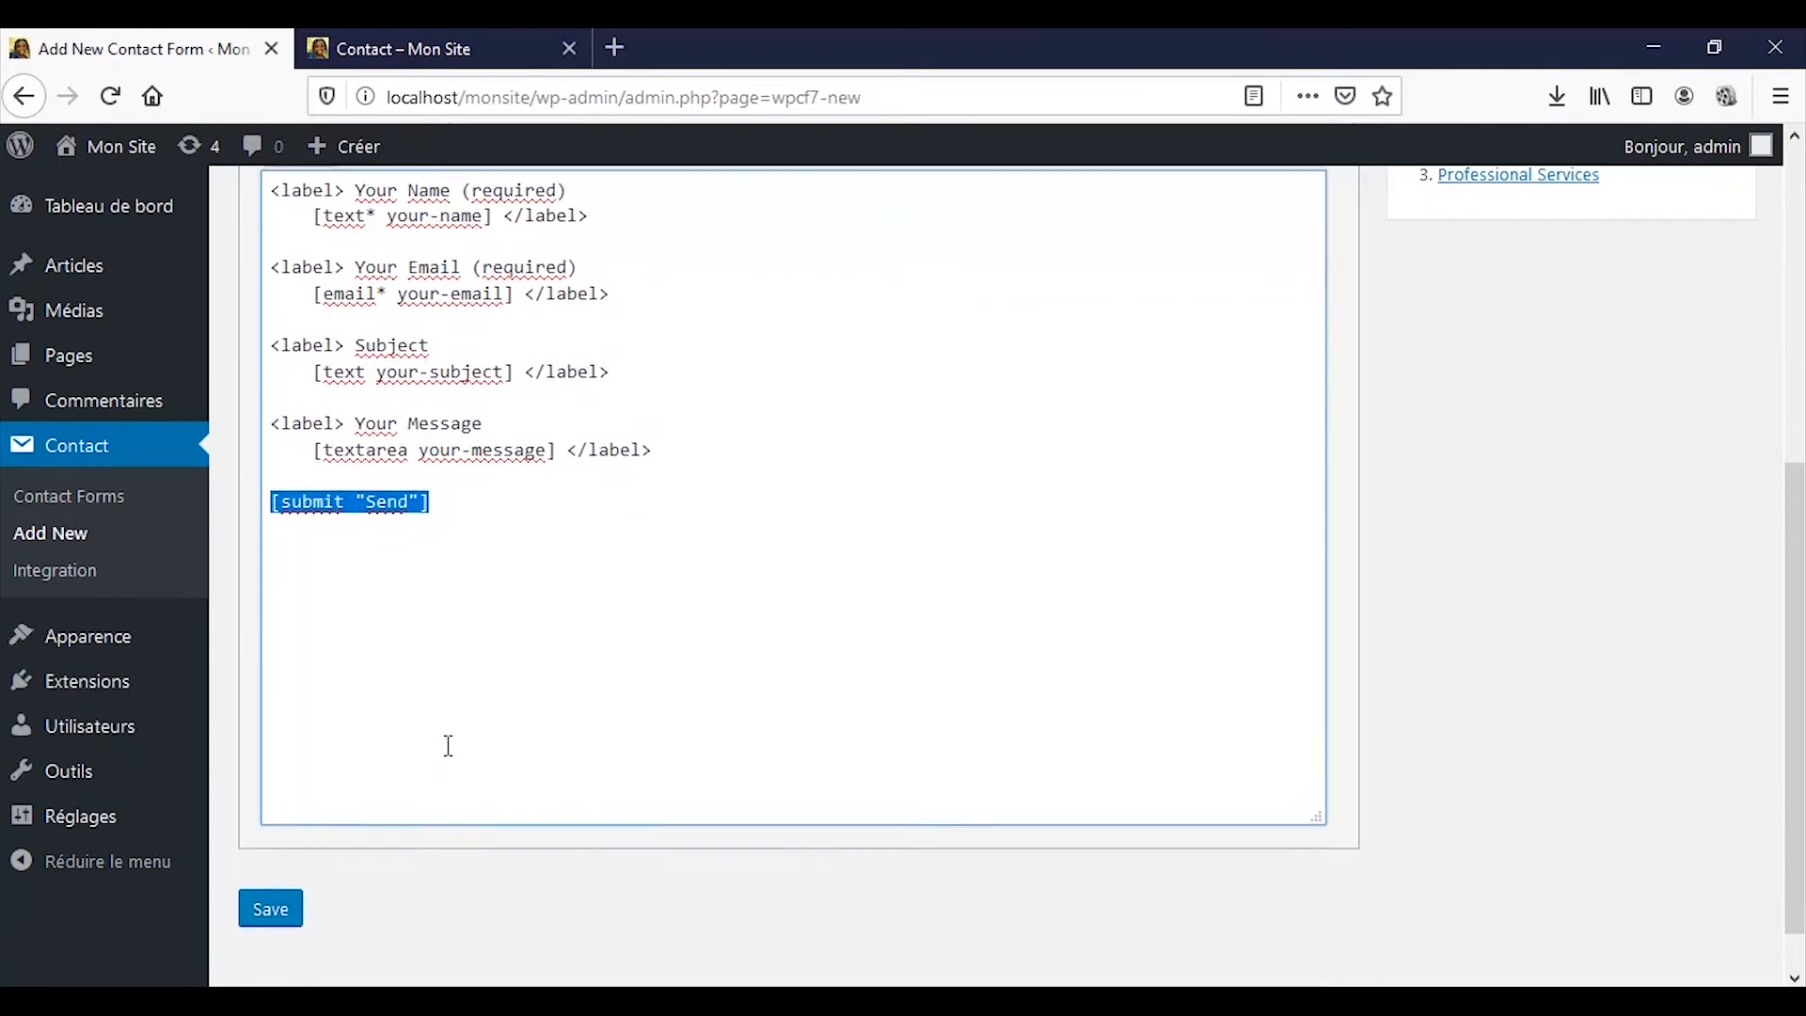
scroll(446, 743, "up", 5)
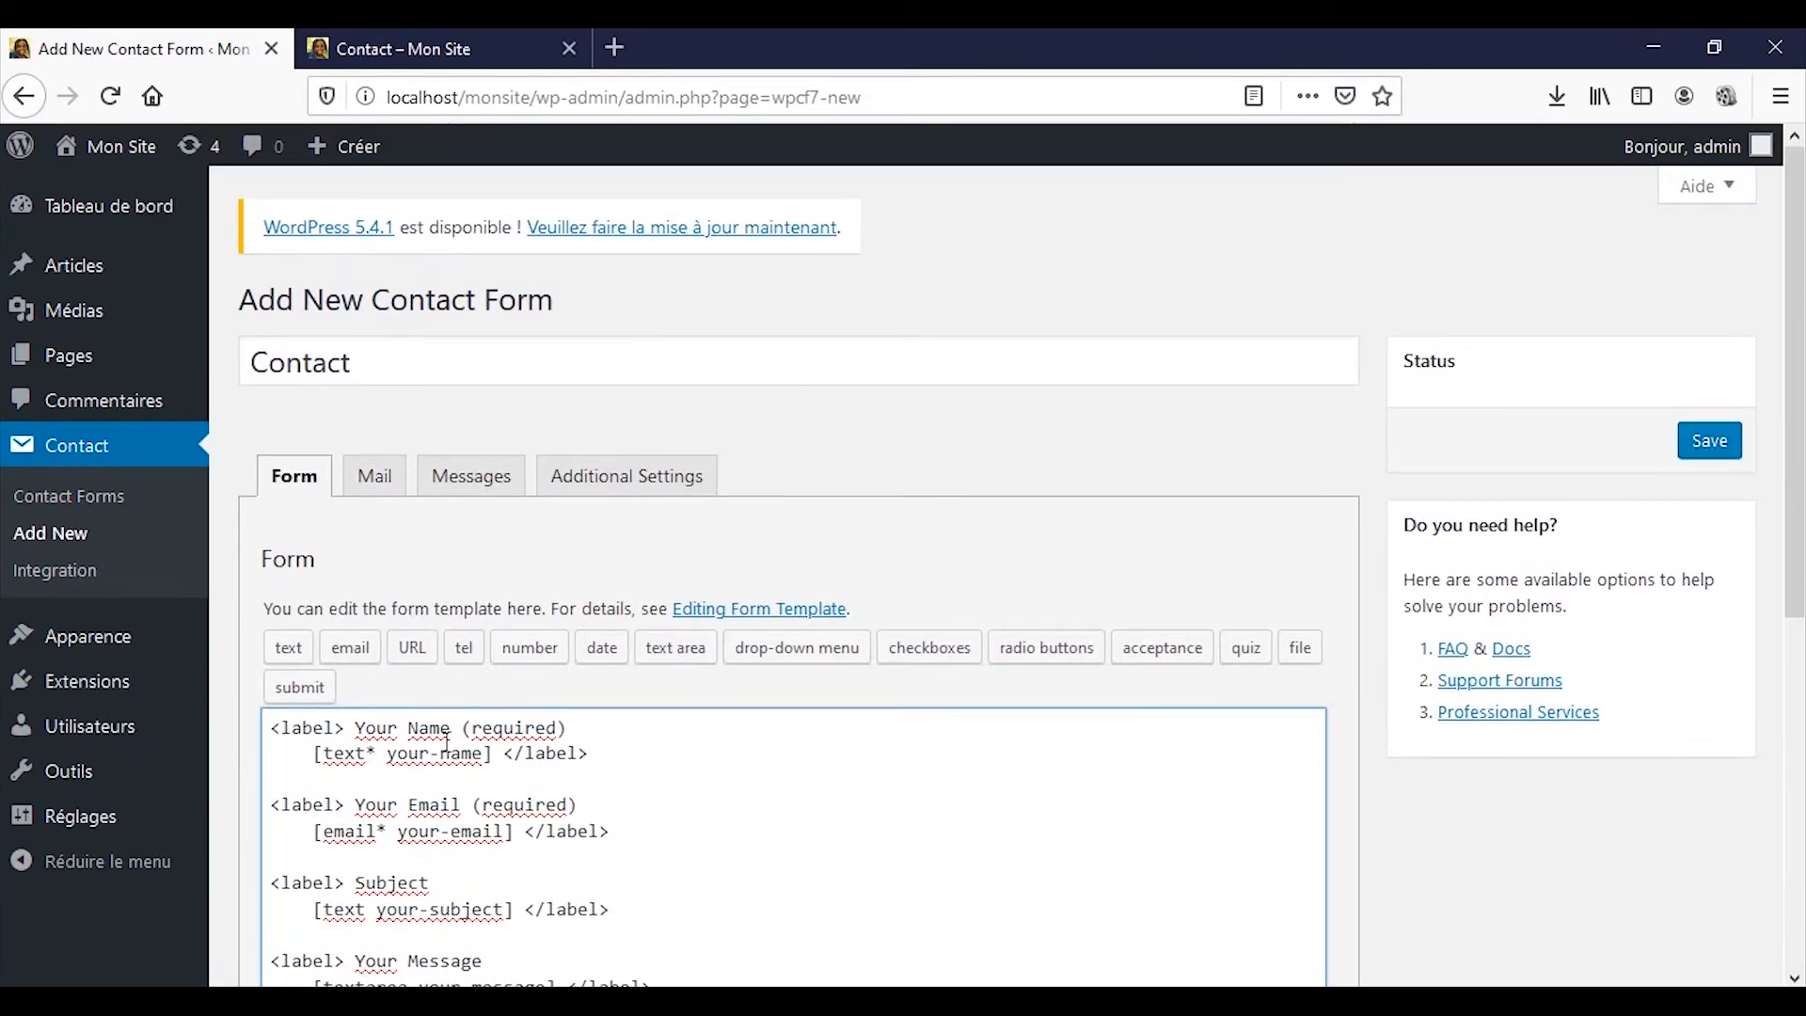
- Save the Contact form with its default template and copy its generated shortcode
scroll(447, 742, "down", 5)
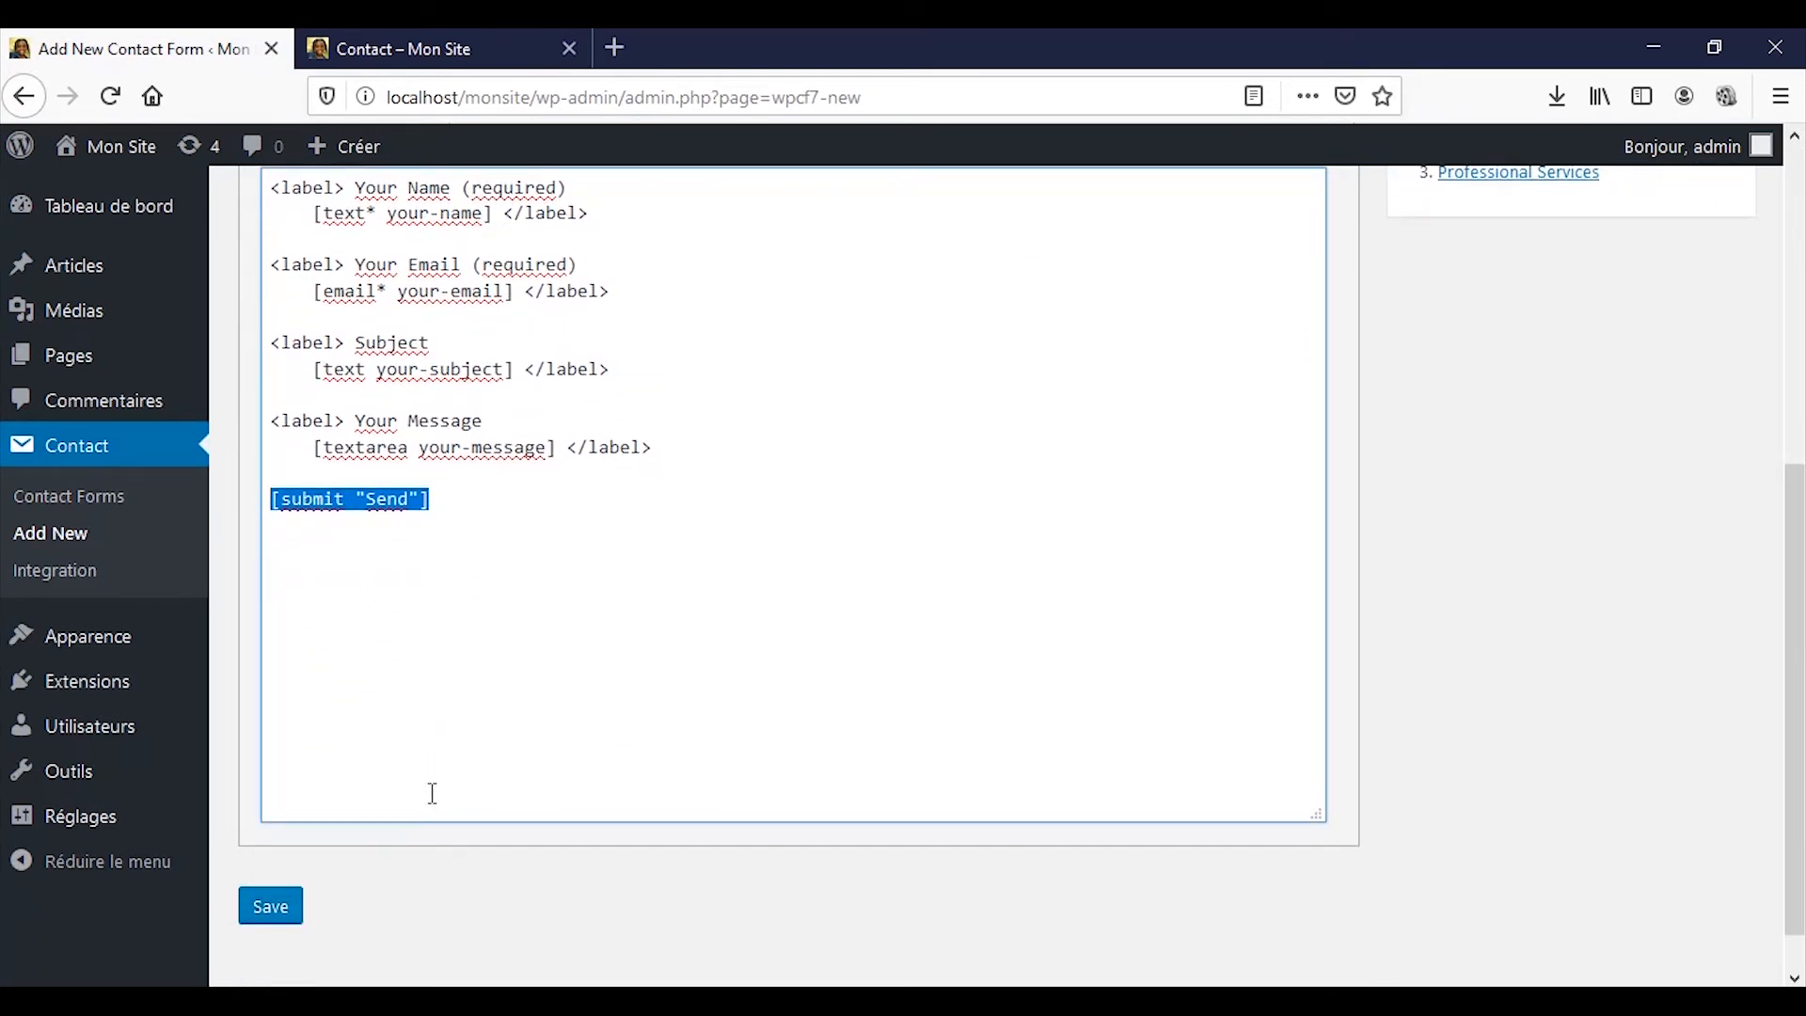
scroll(431, 802, "down", 1)
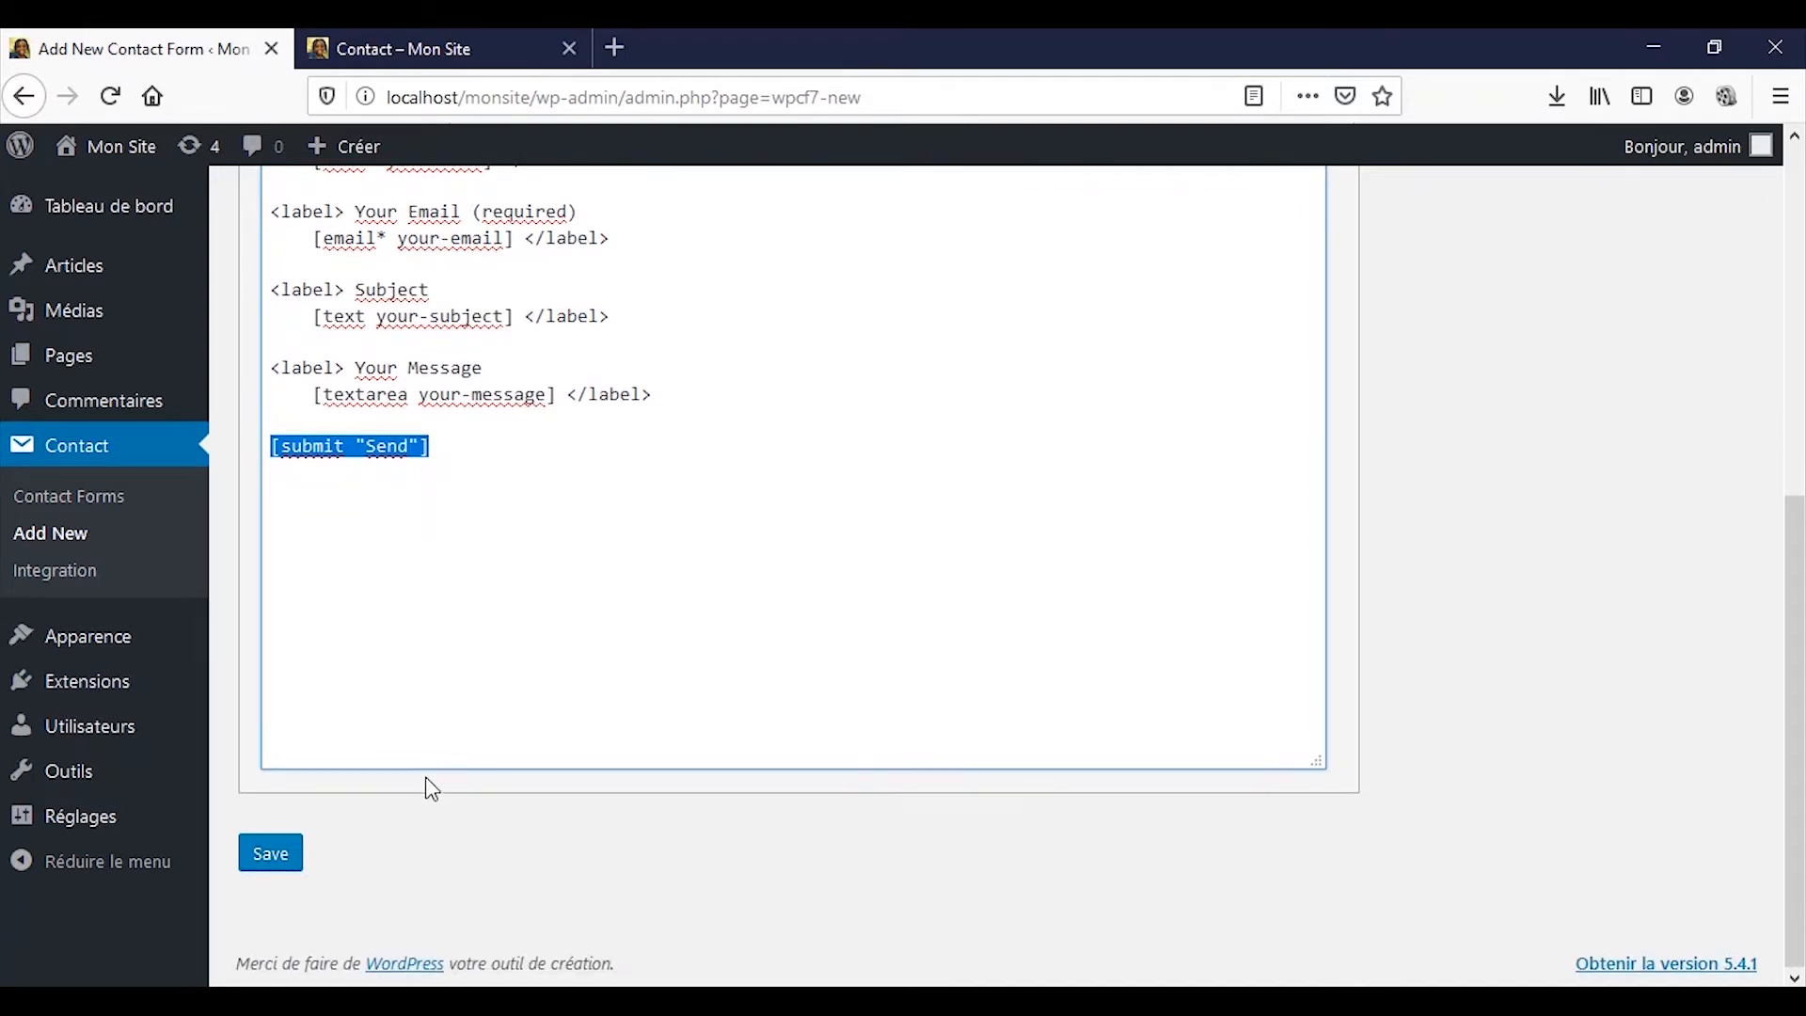
left_click(275, 870)
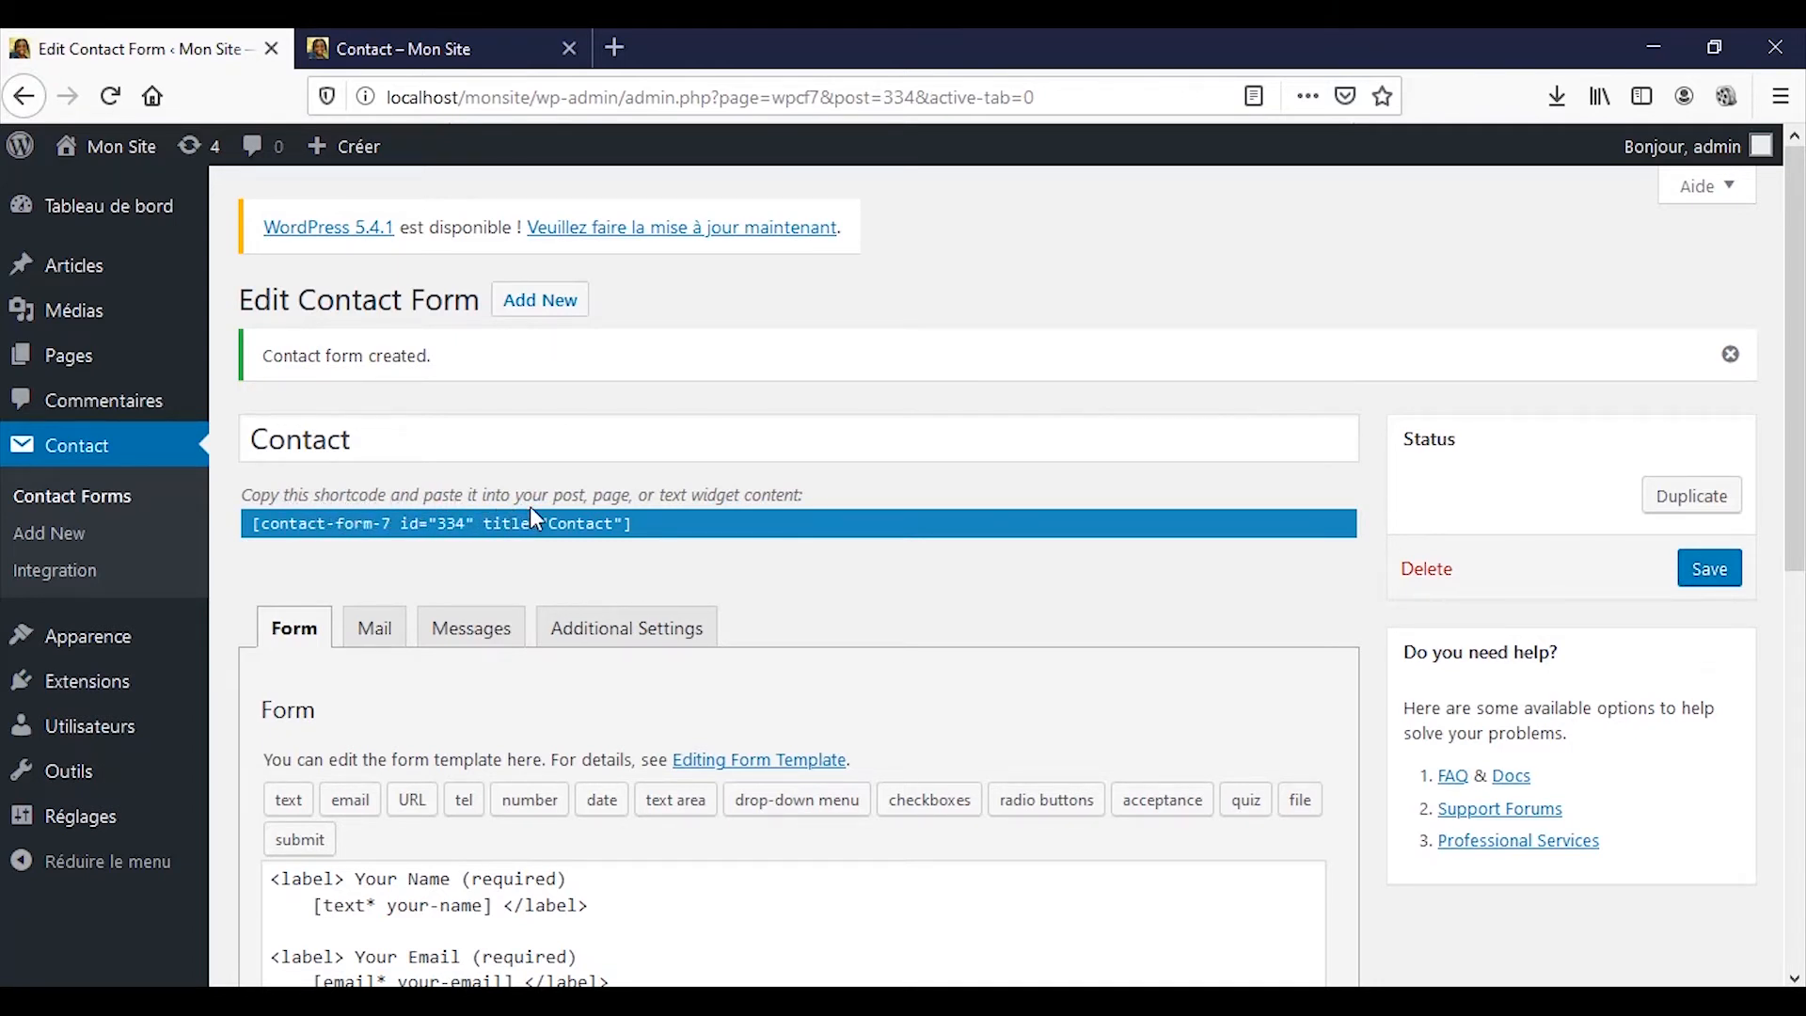
left_click(670, 533)
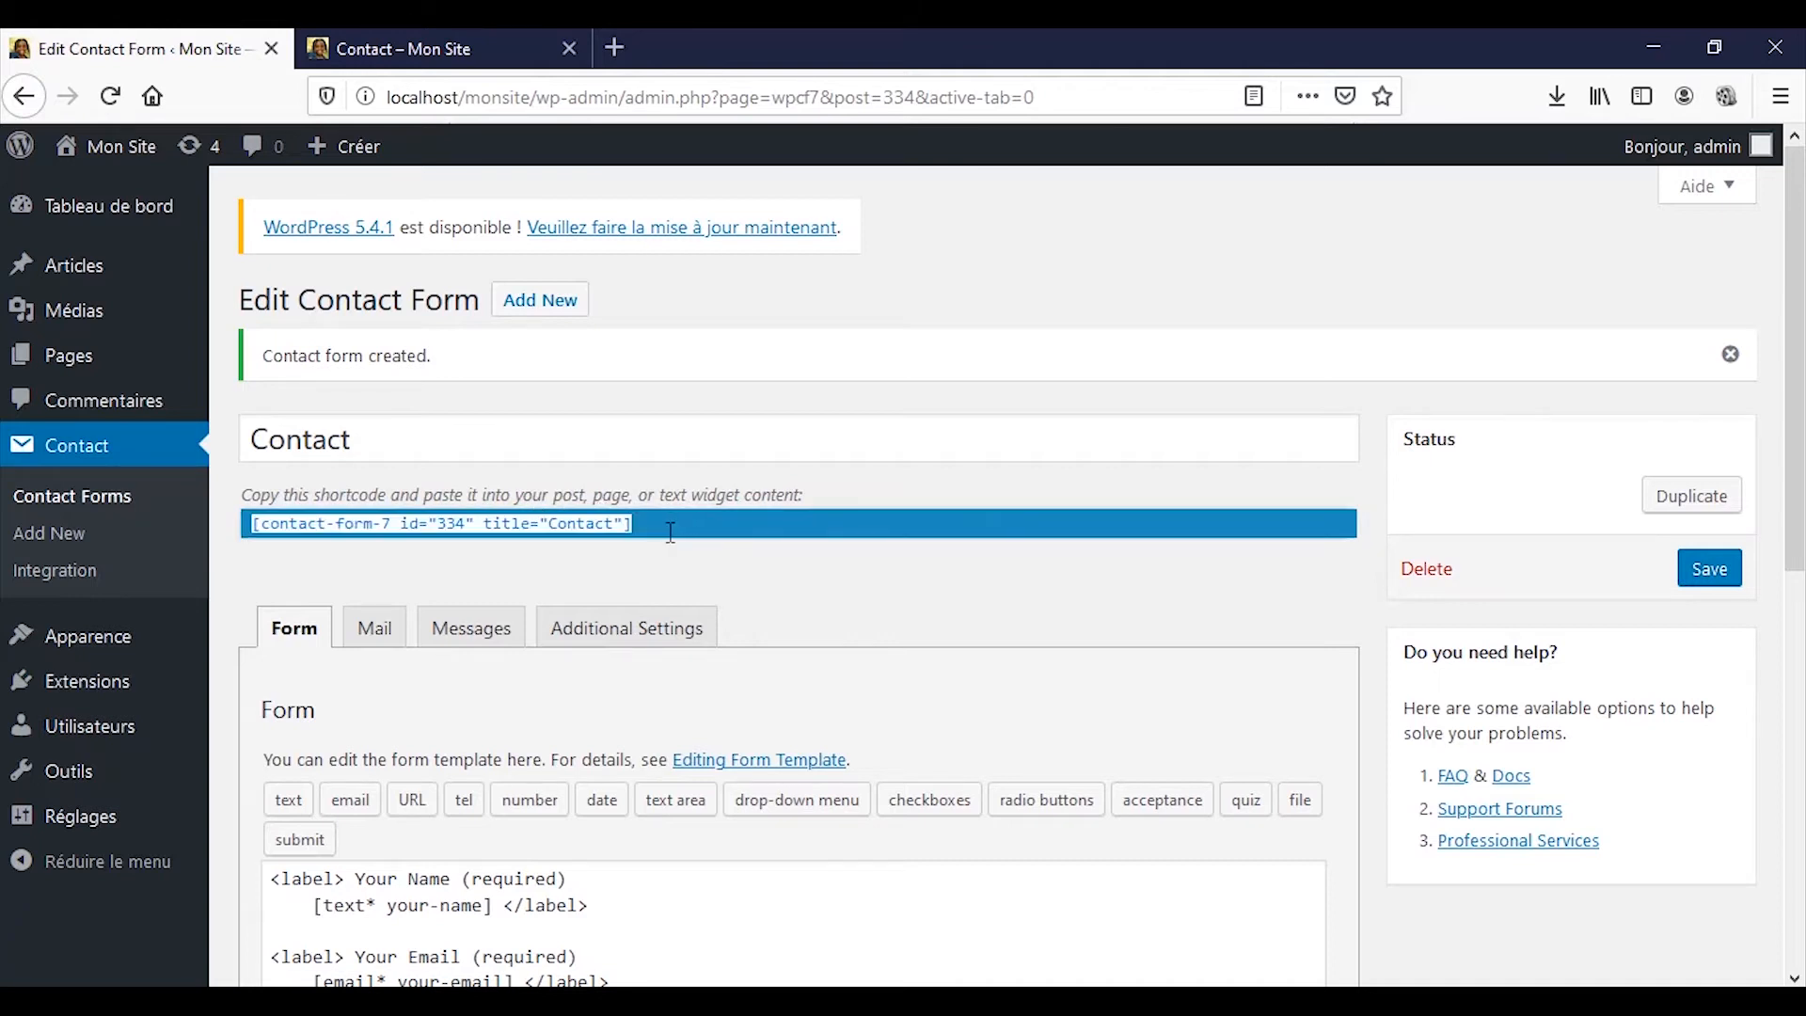
left_click_drag(648, 519, 250, 553)
right_click(323, 529)
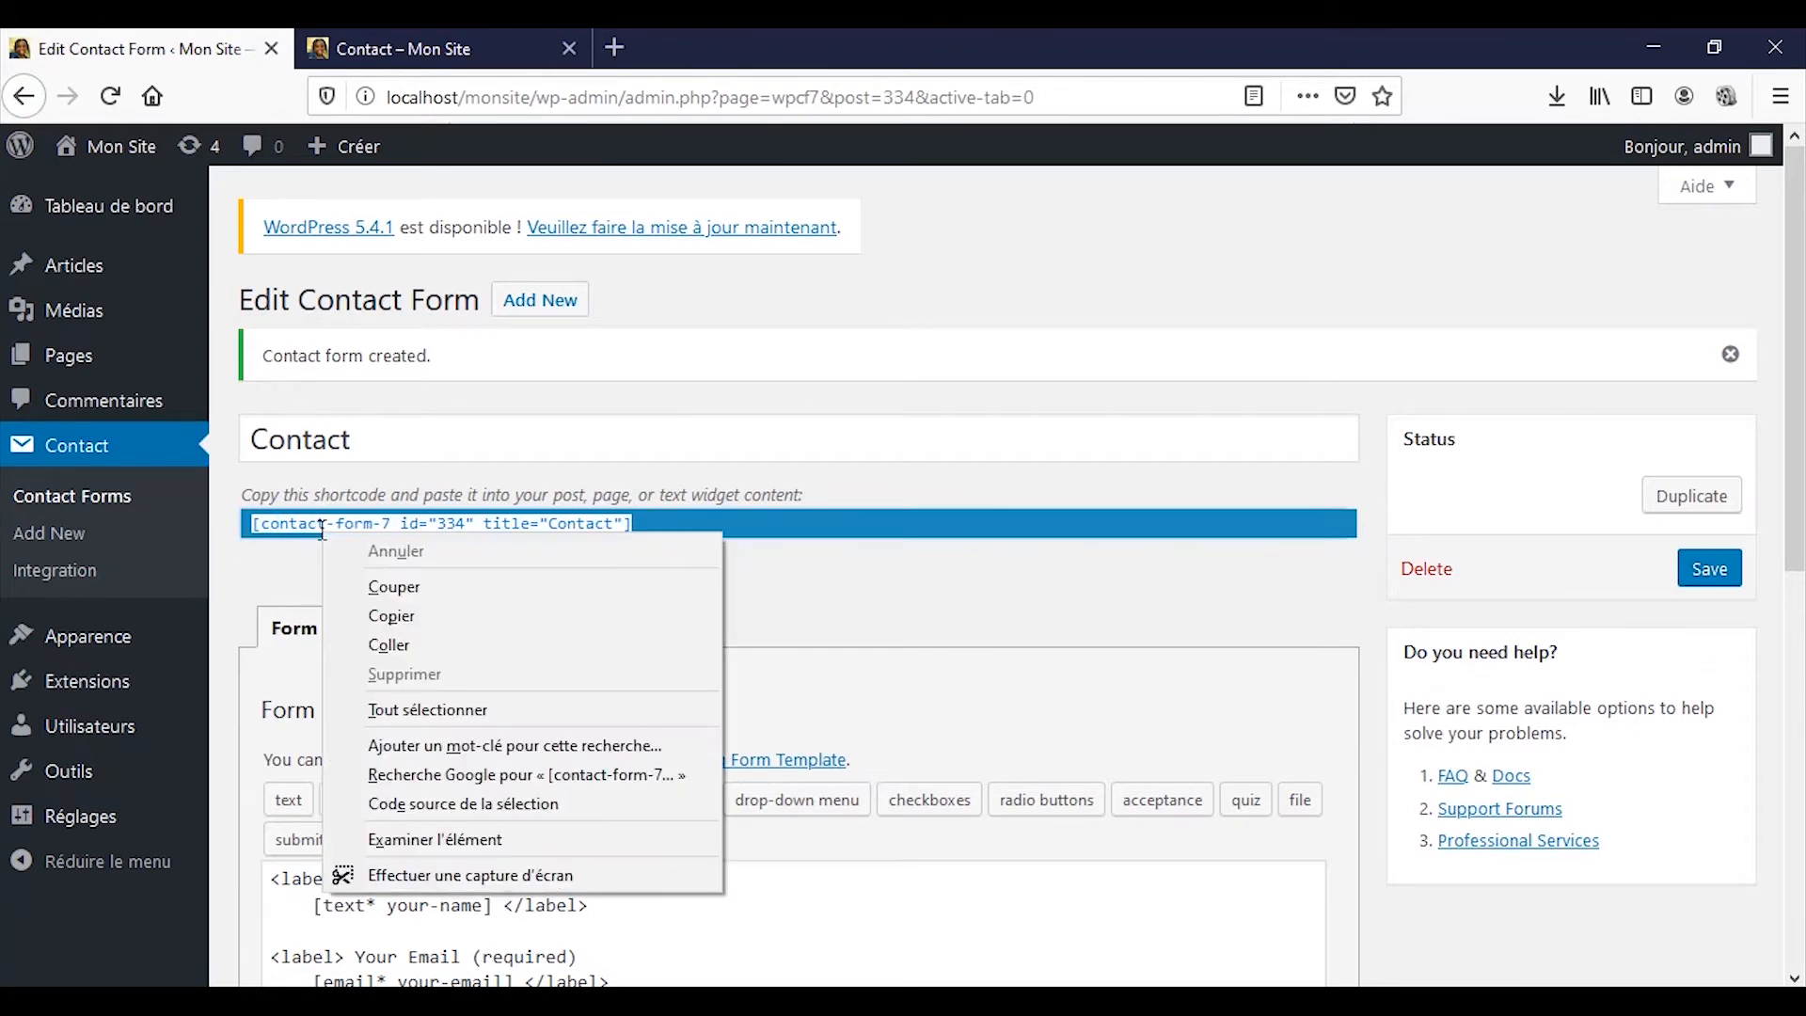
left_click(376, 611)
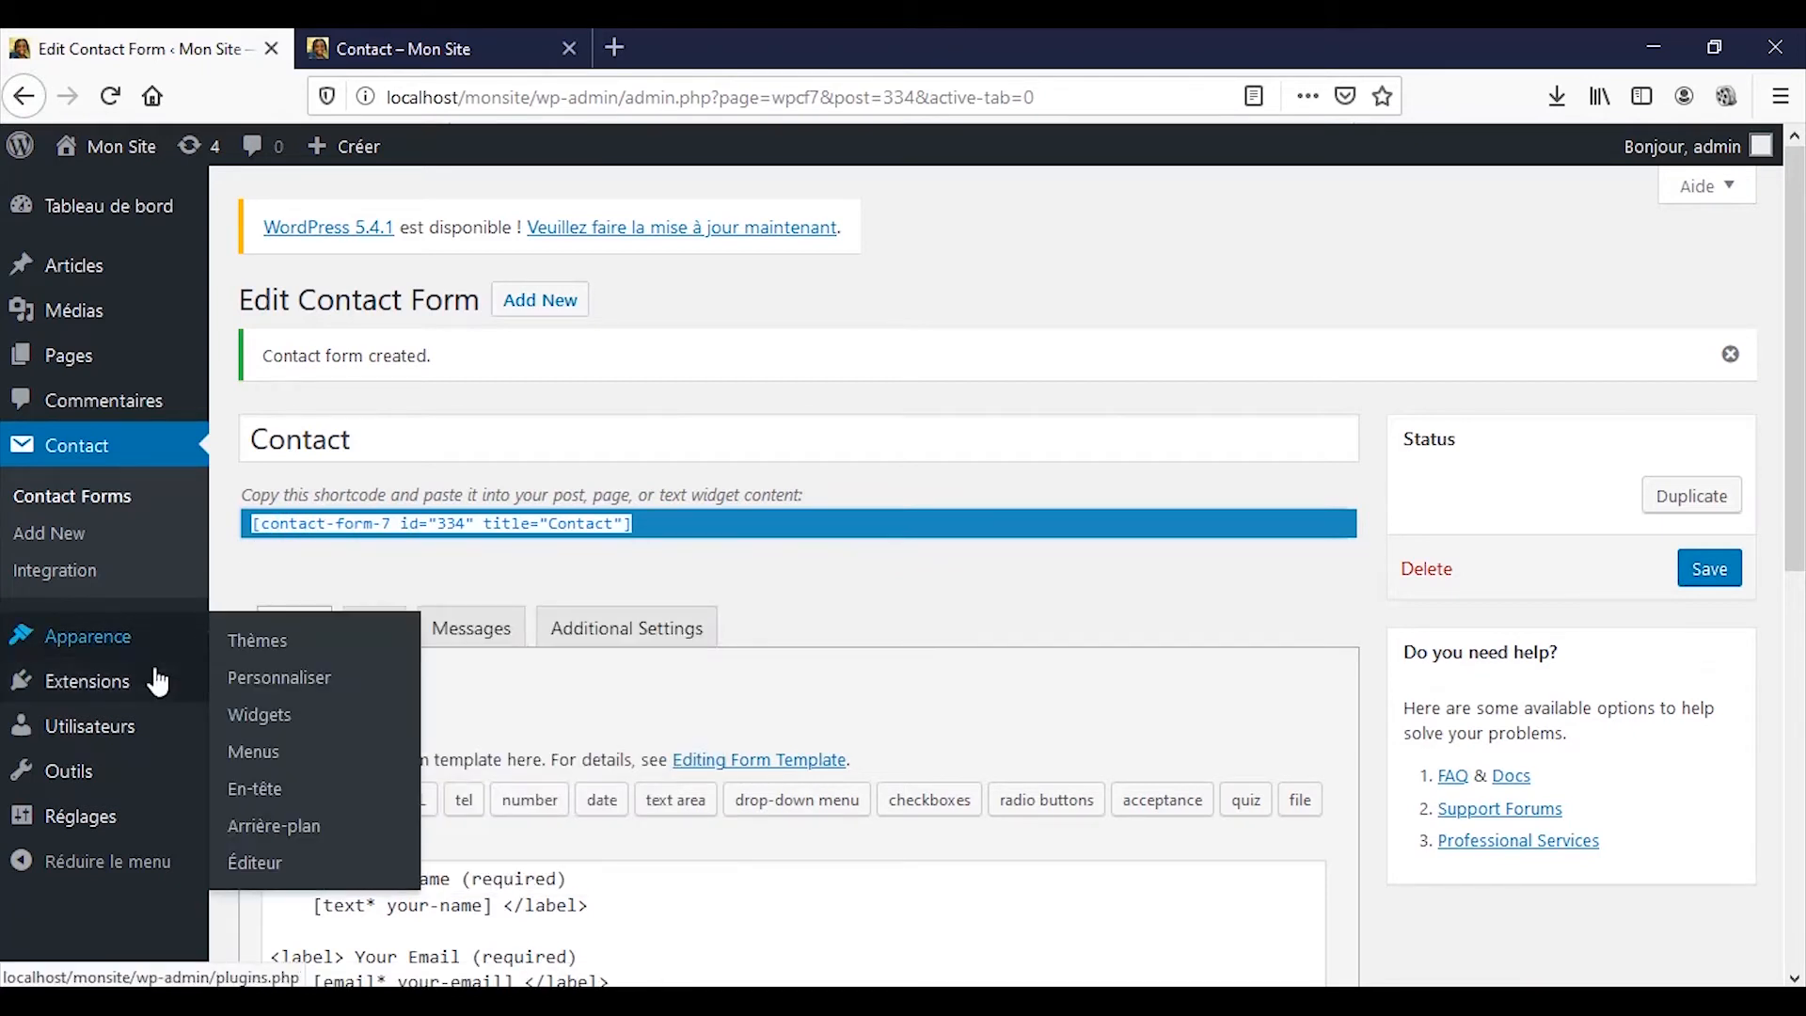
- Paste the shortcode [contact-form-7 id="334" title="Contact"] into the body of the Contact page and update the page
left_click(110, 375)
left_click(110, 376)
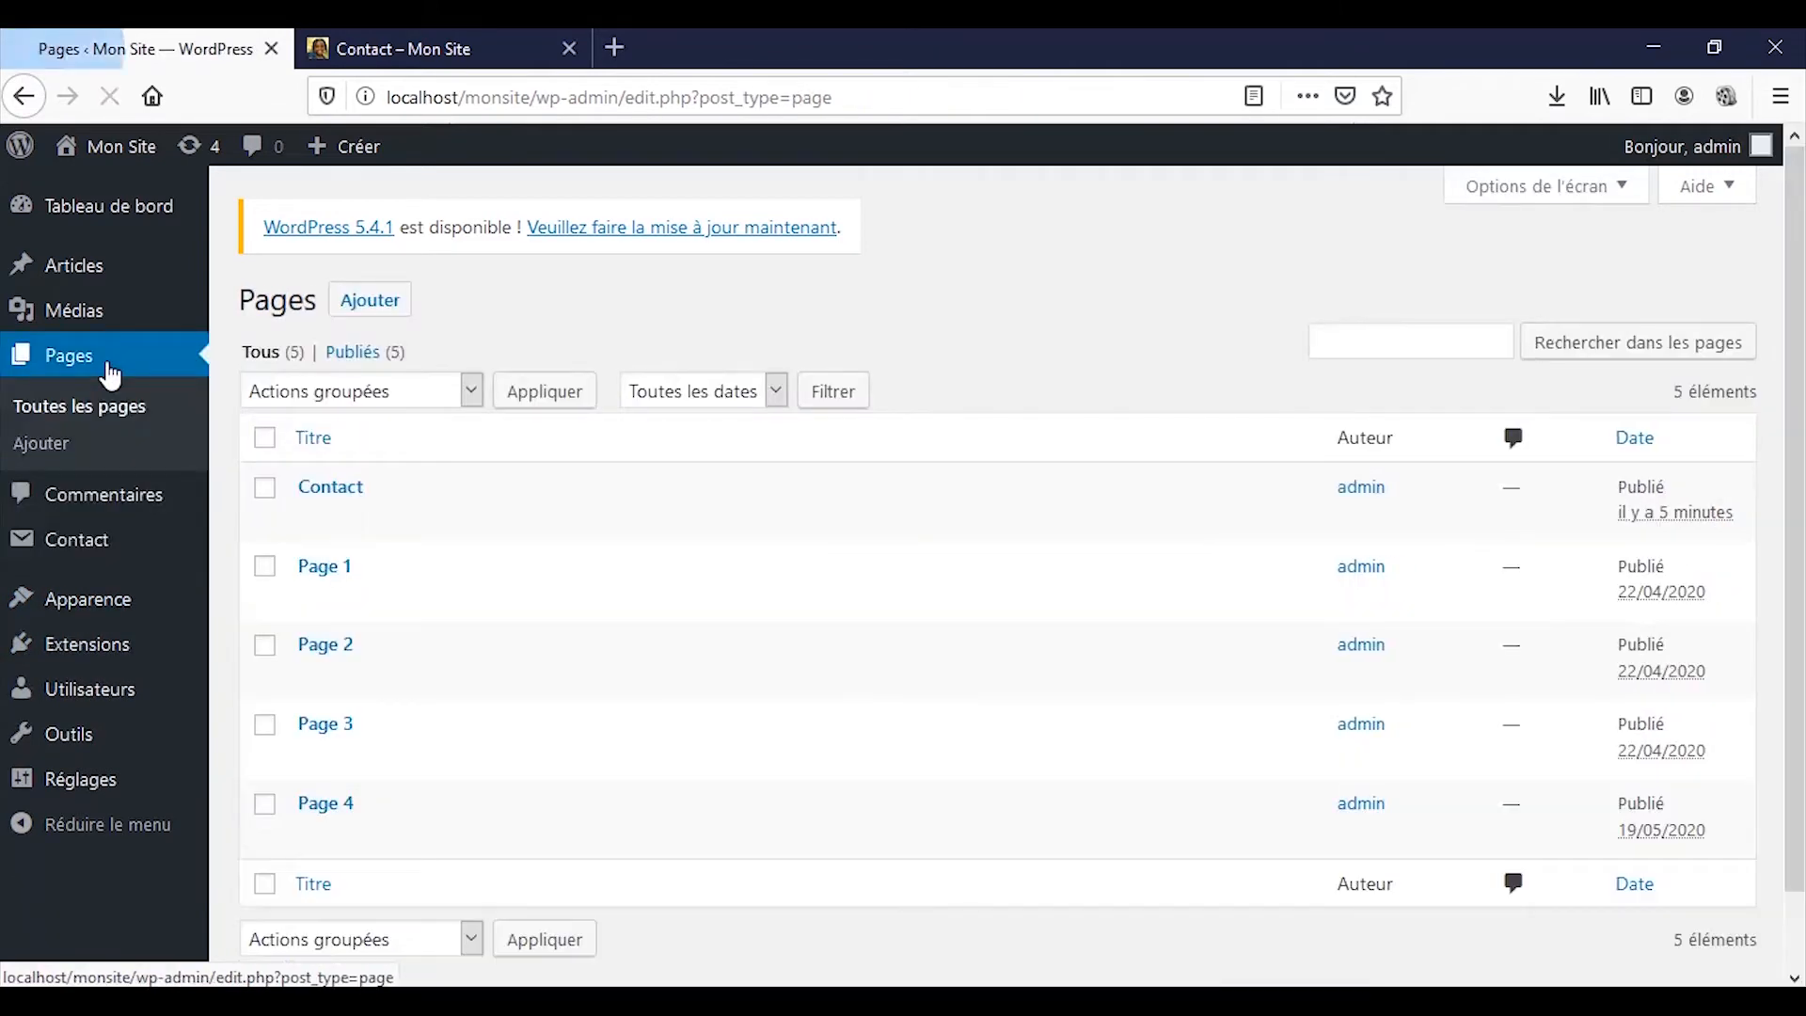
left_click(315, 489)
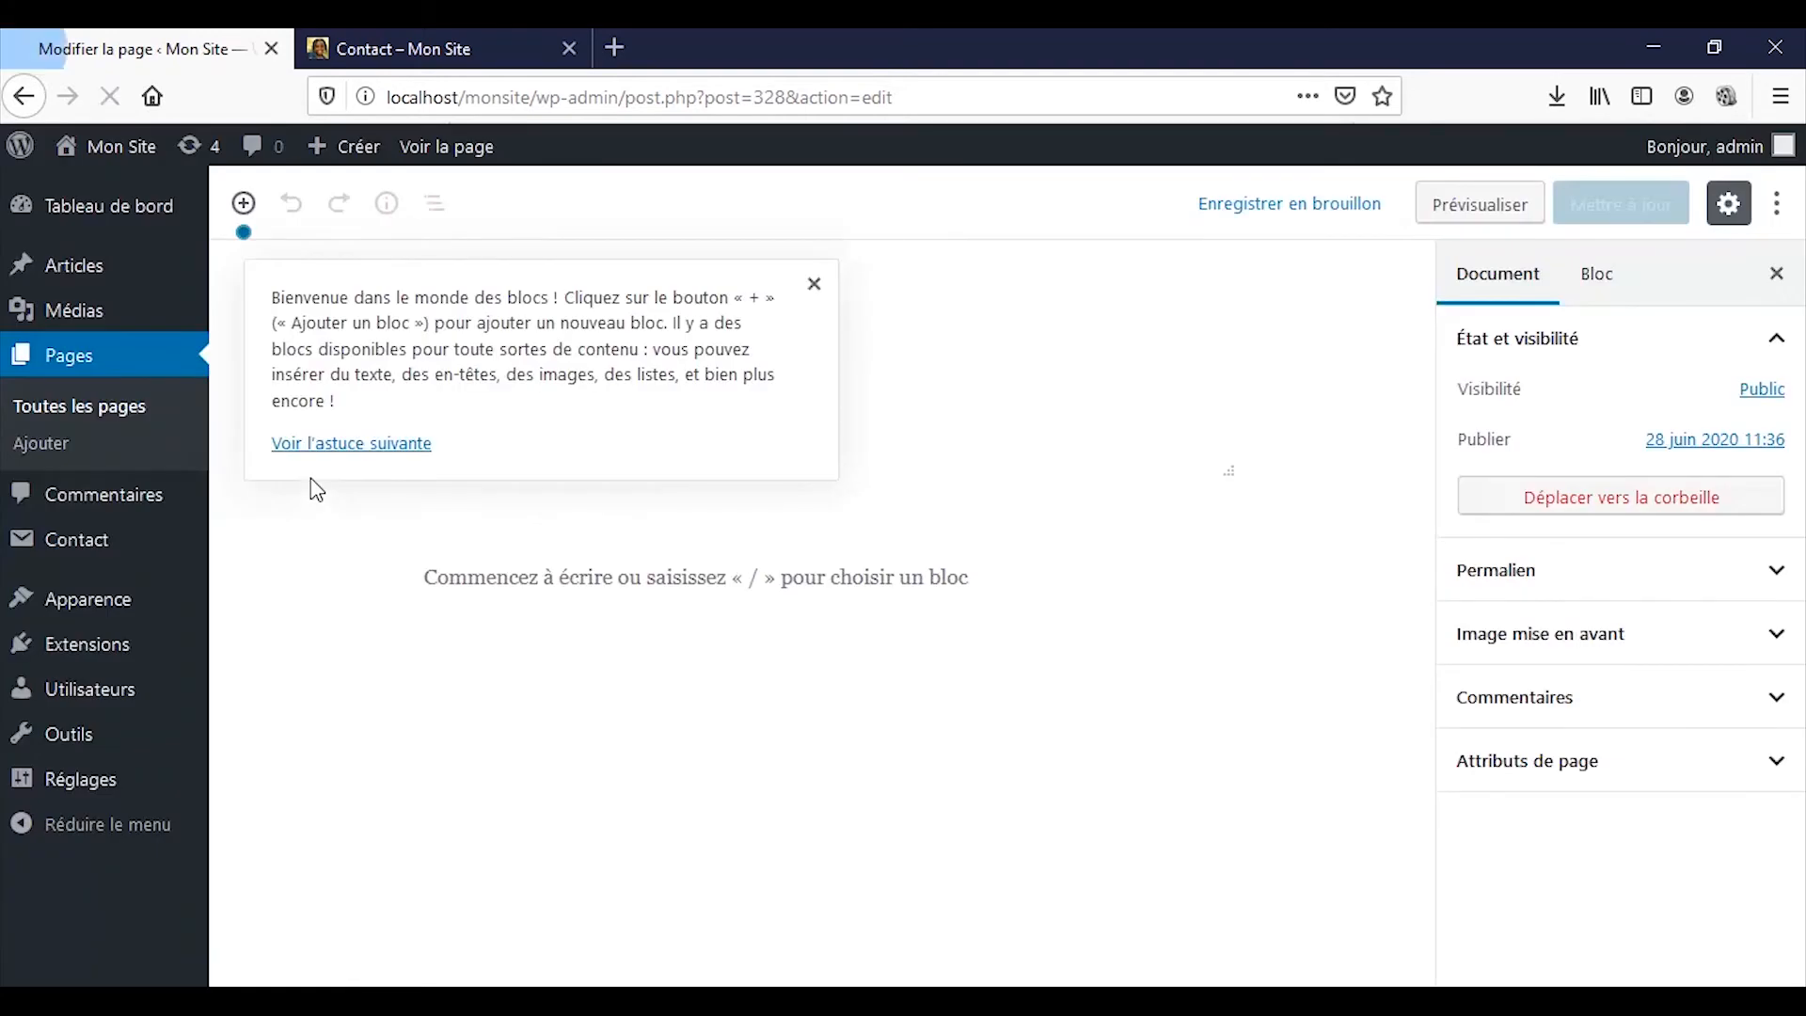
left_click(812, 298)
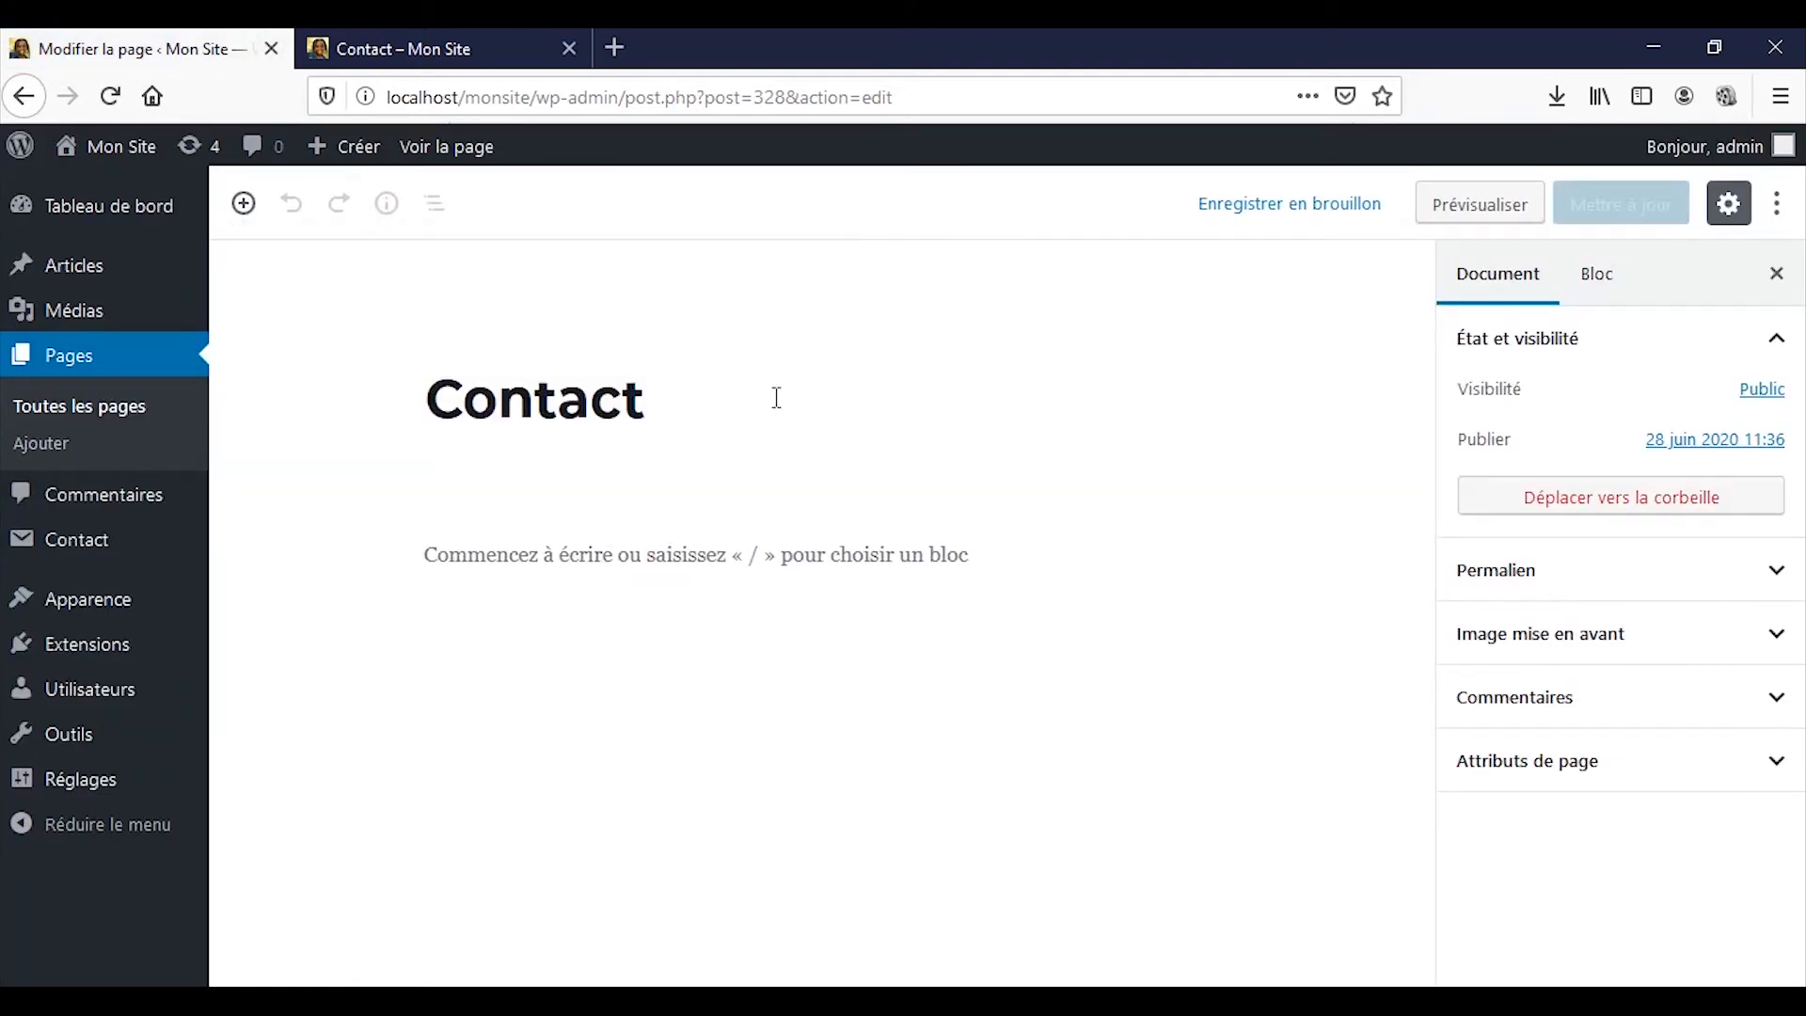
left_click(703, 578)
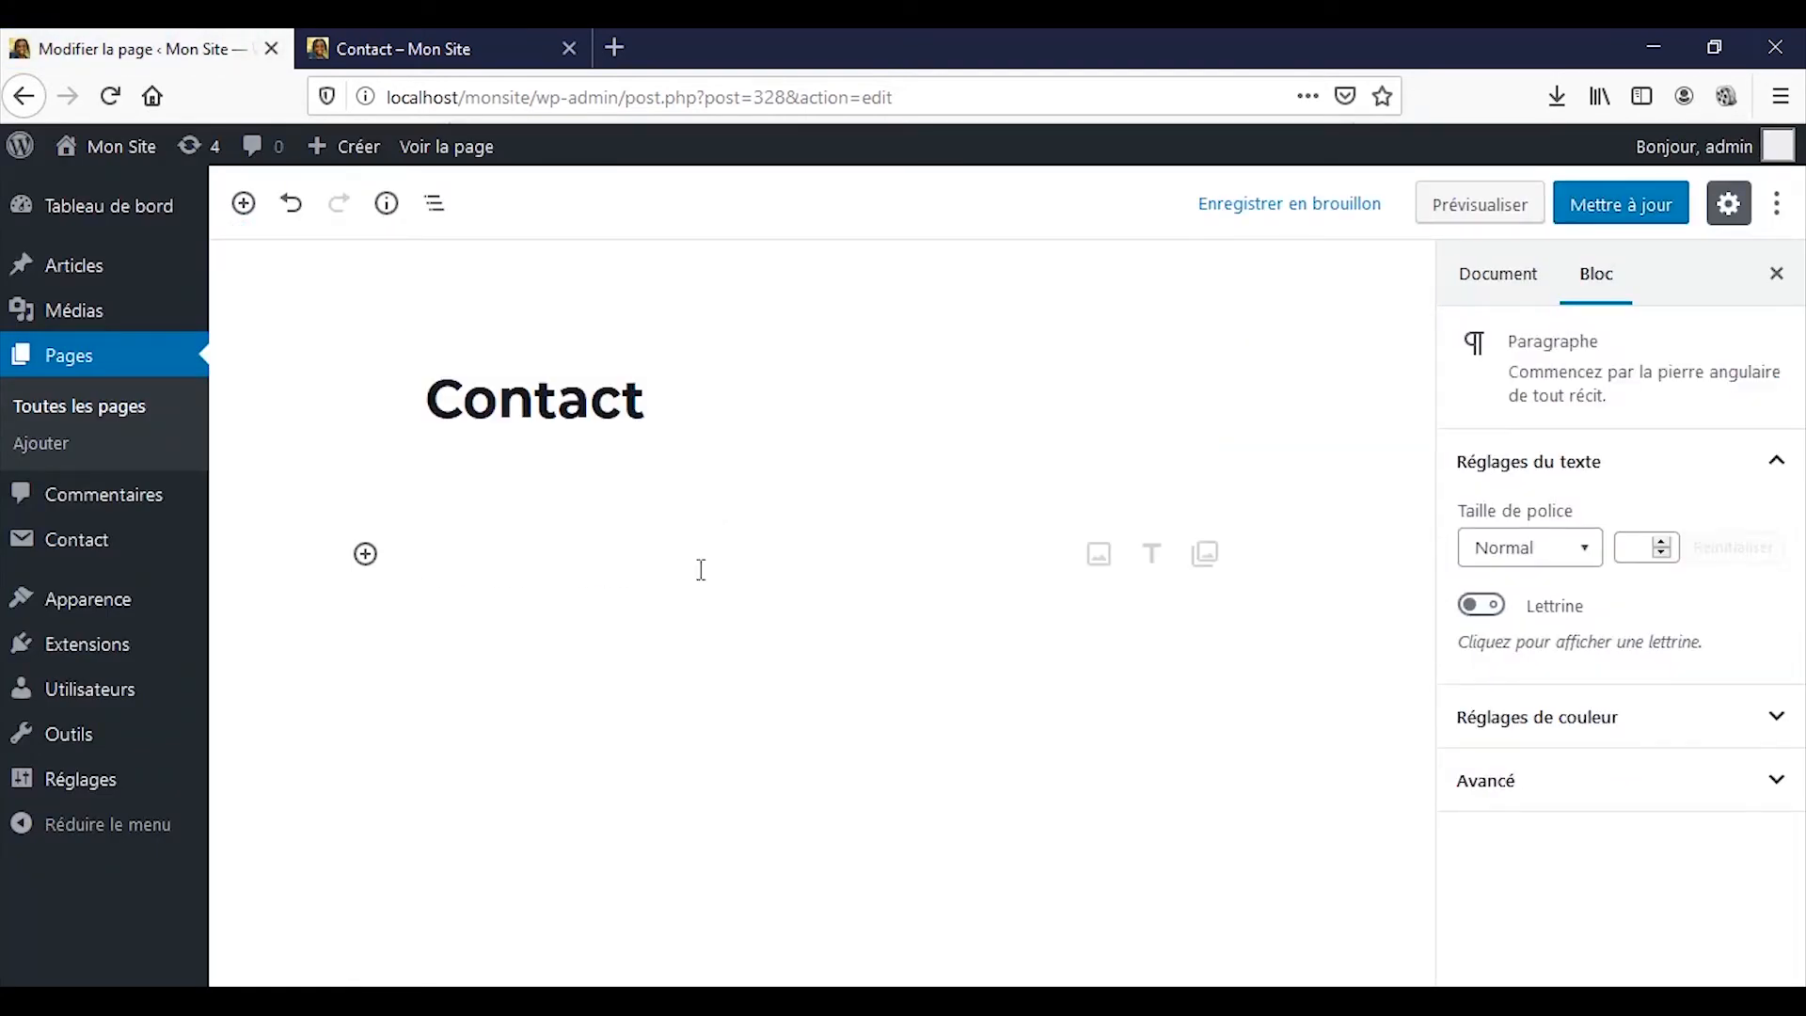
right_click(702, 569)
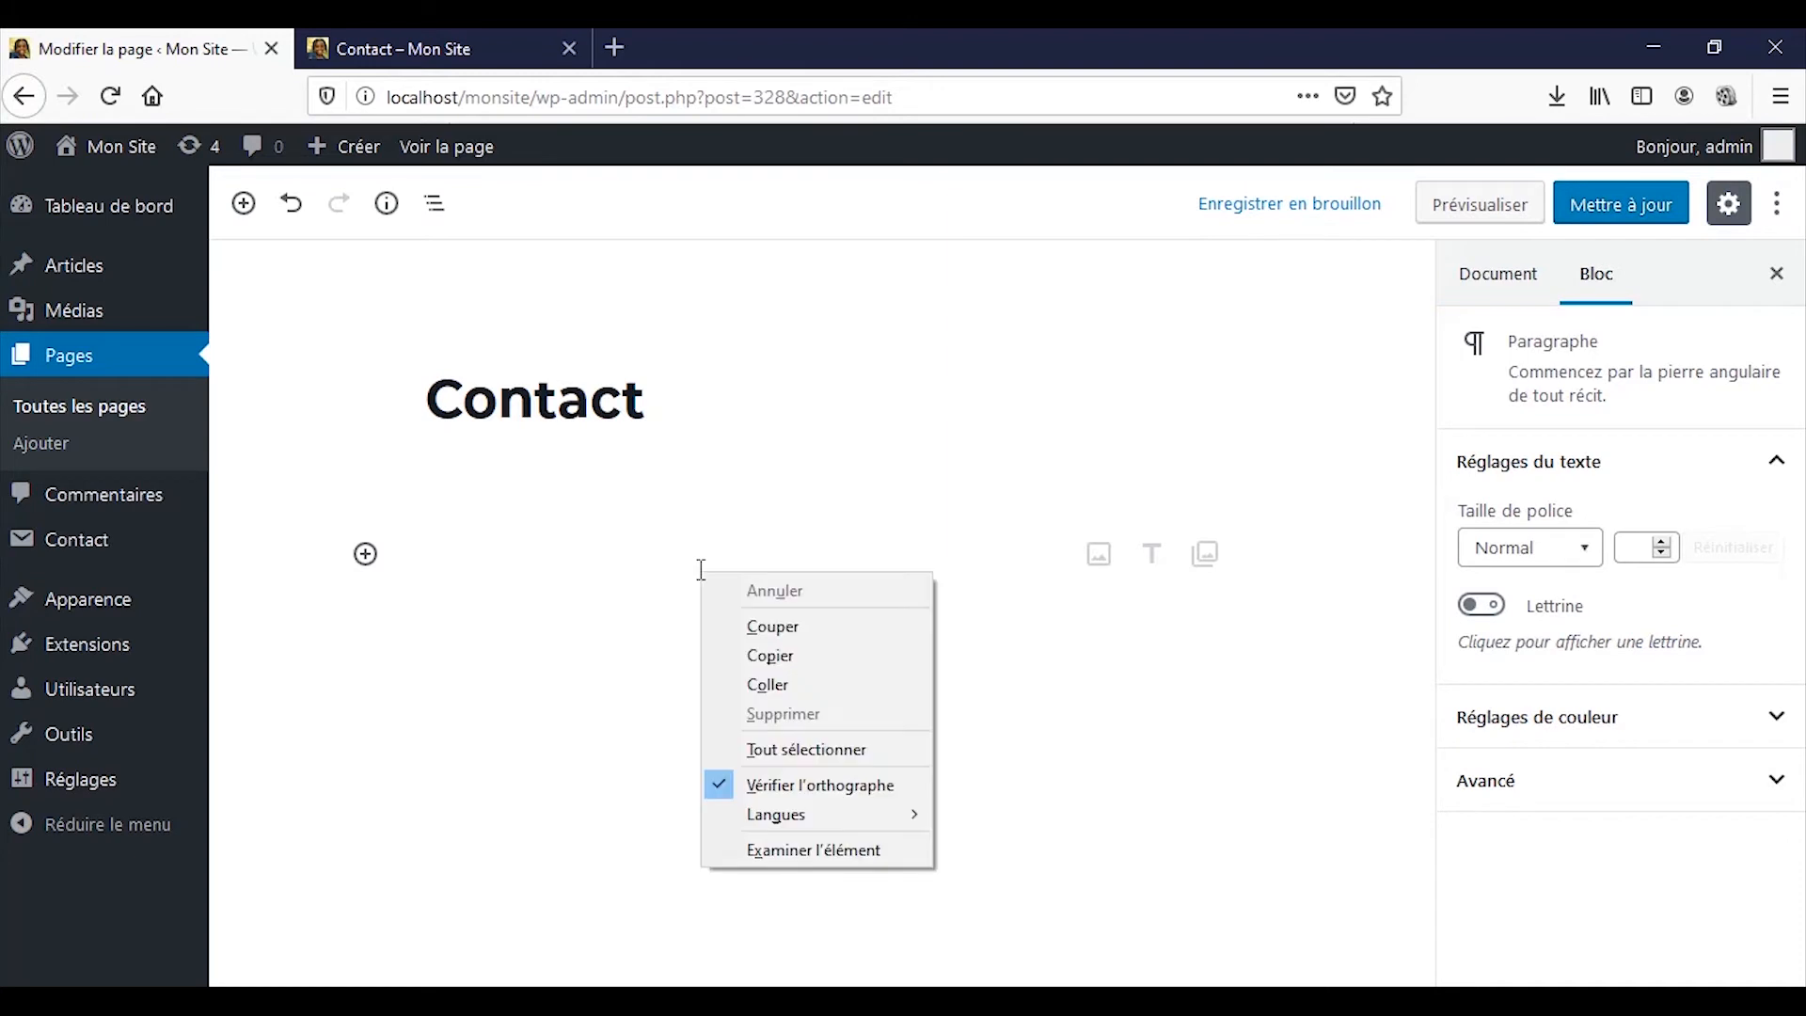
left_click(769, 671)
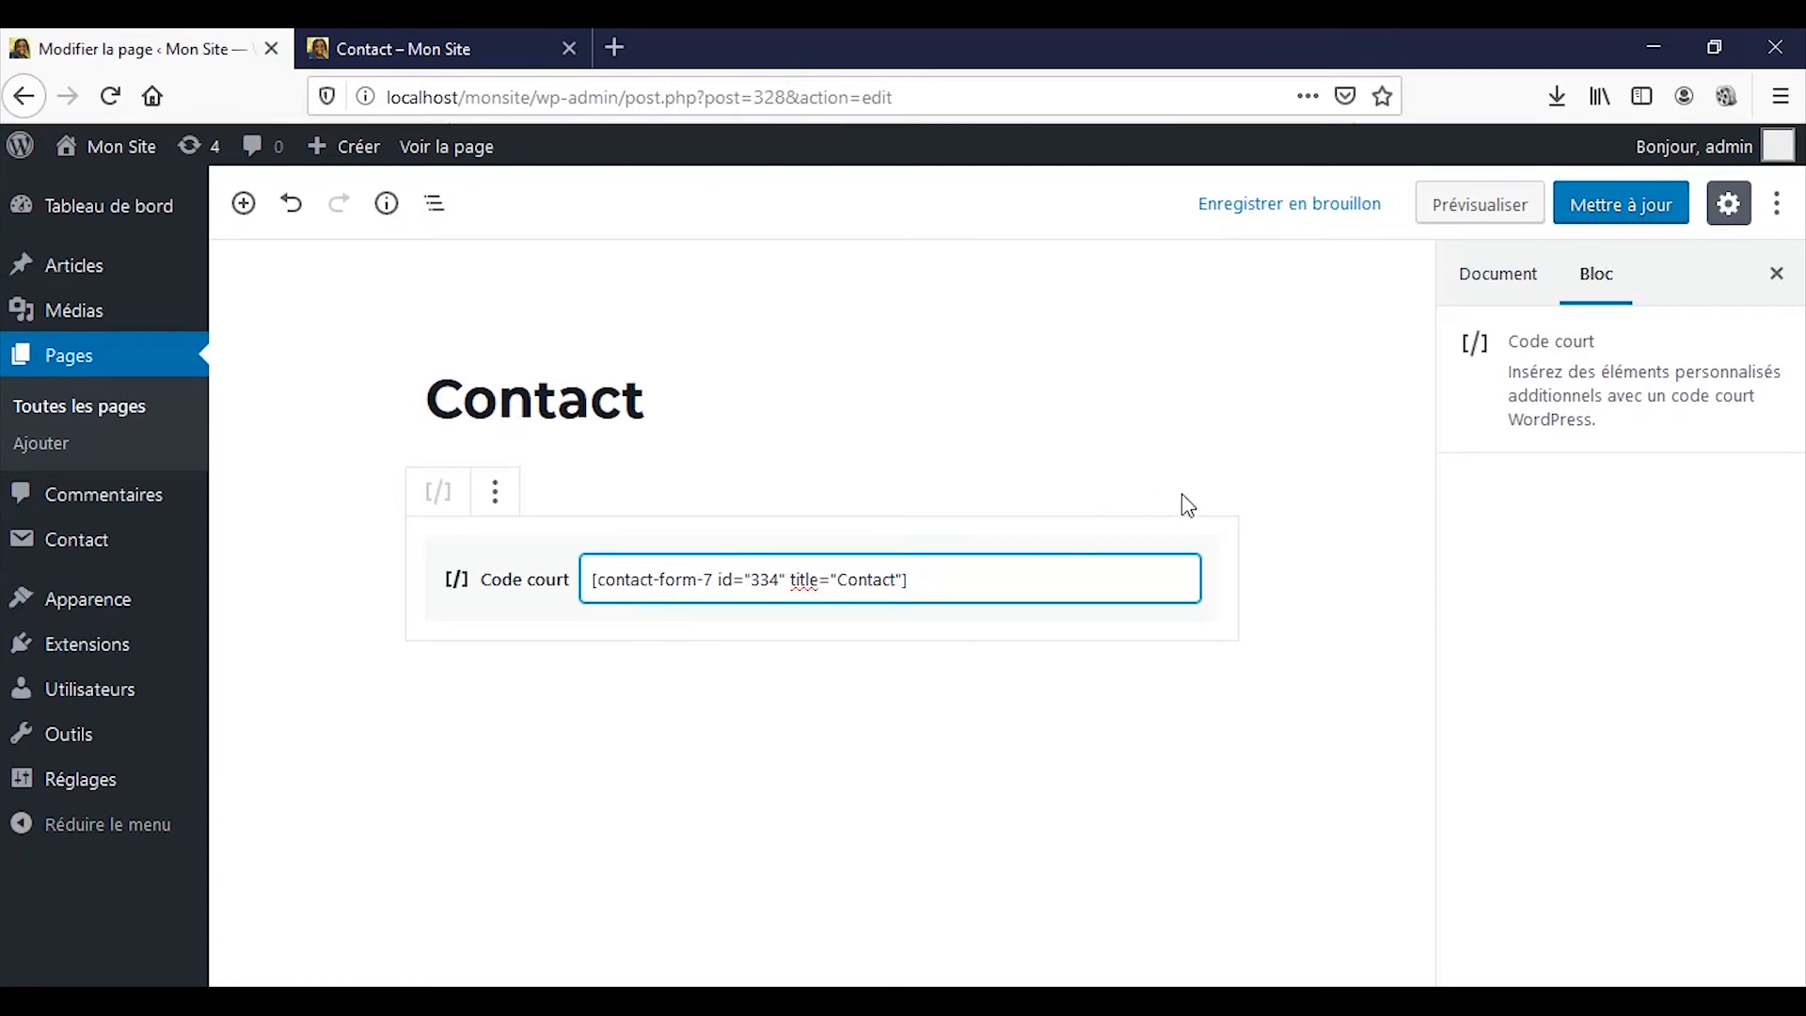
left_click(1661, 211)
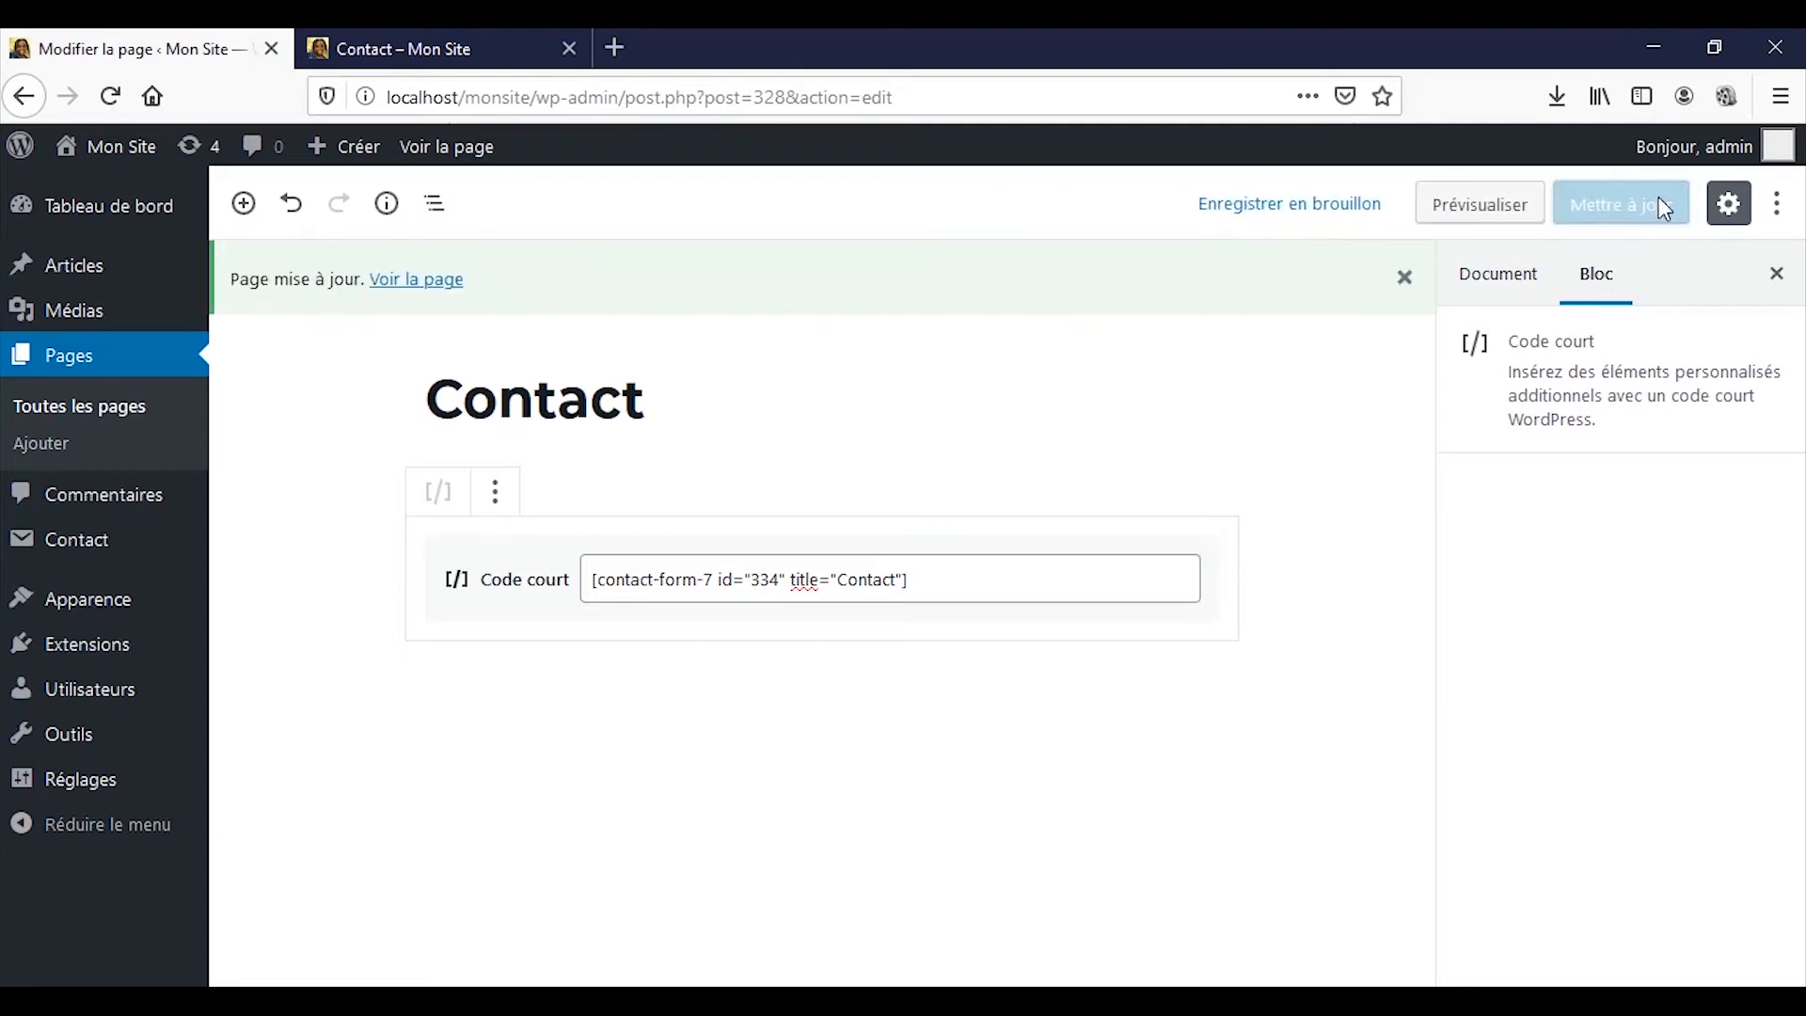
- Reload the Contact page on the public site and look through the form's fields down to its submit button
left_click(341, 45)
scroll(528, 625, "down", 6)
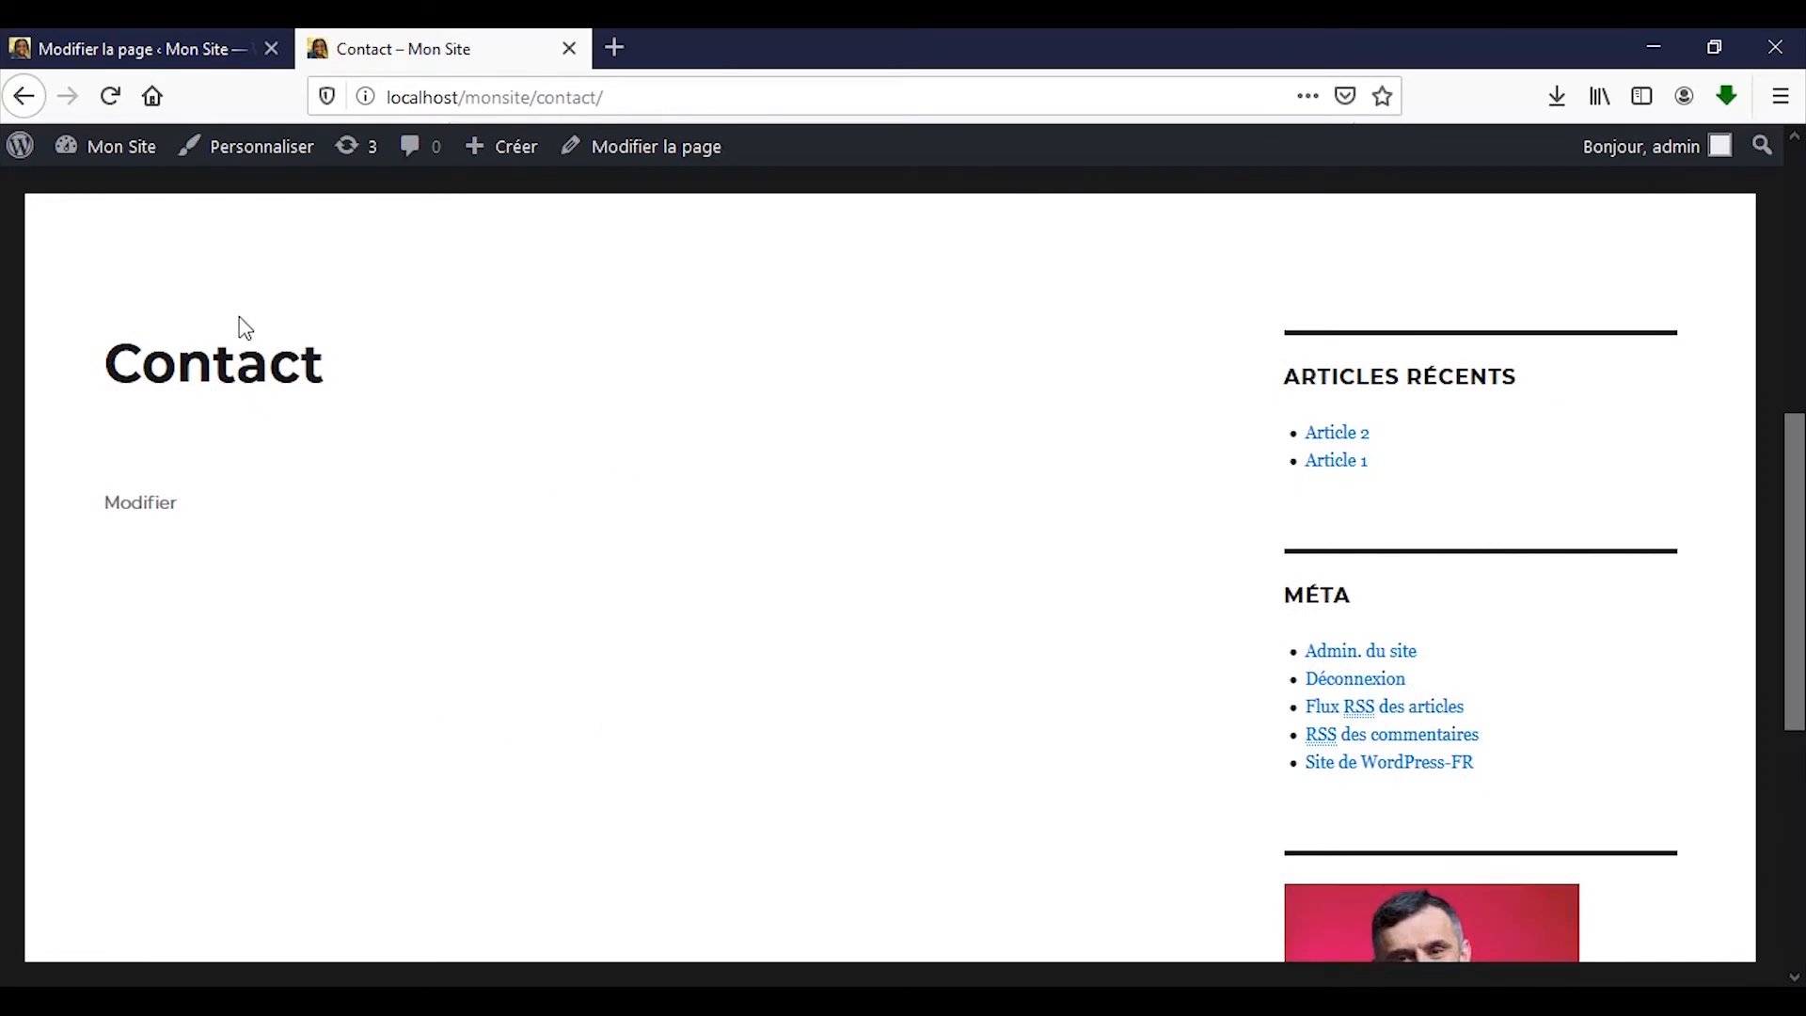
left_click(117, 104)
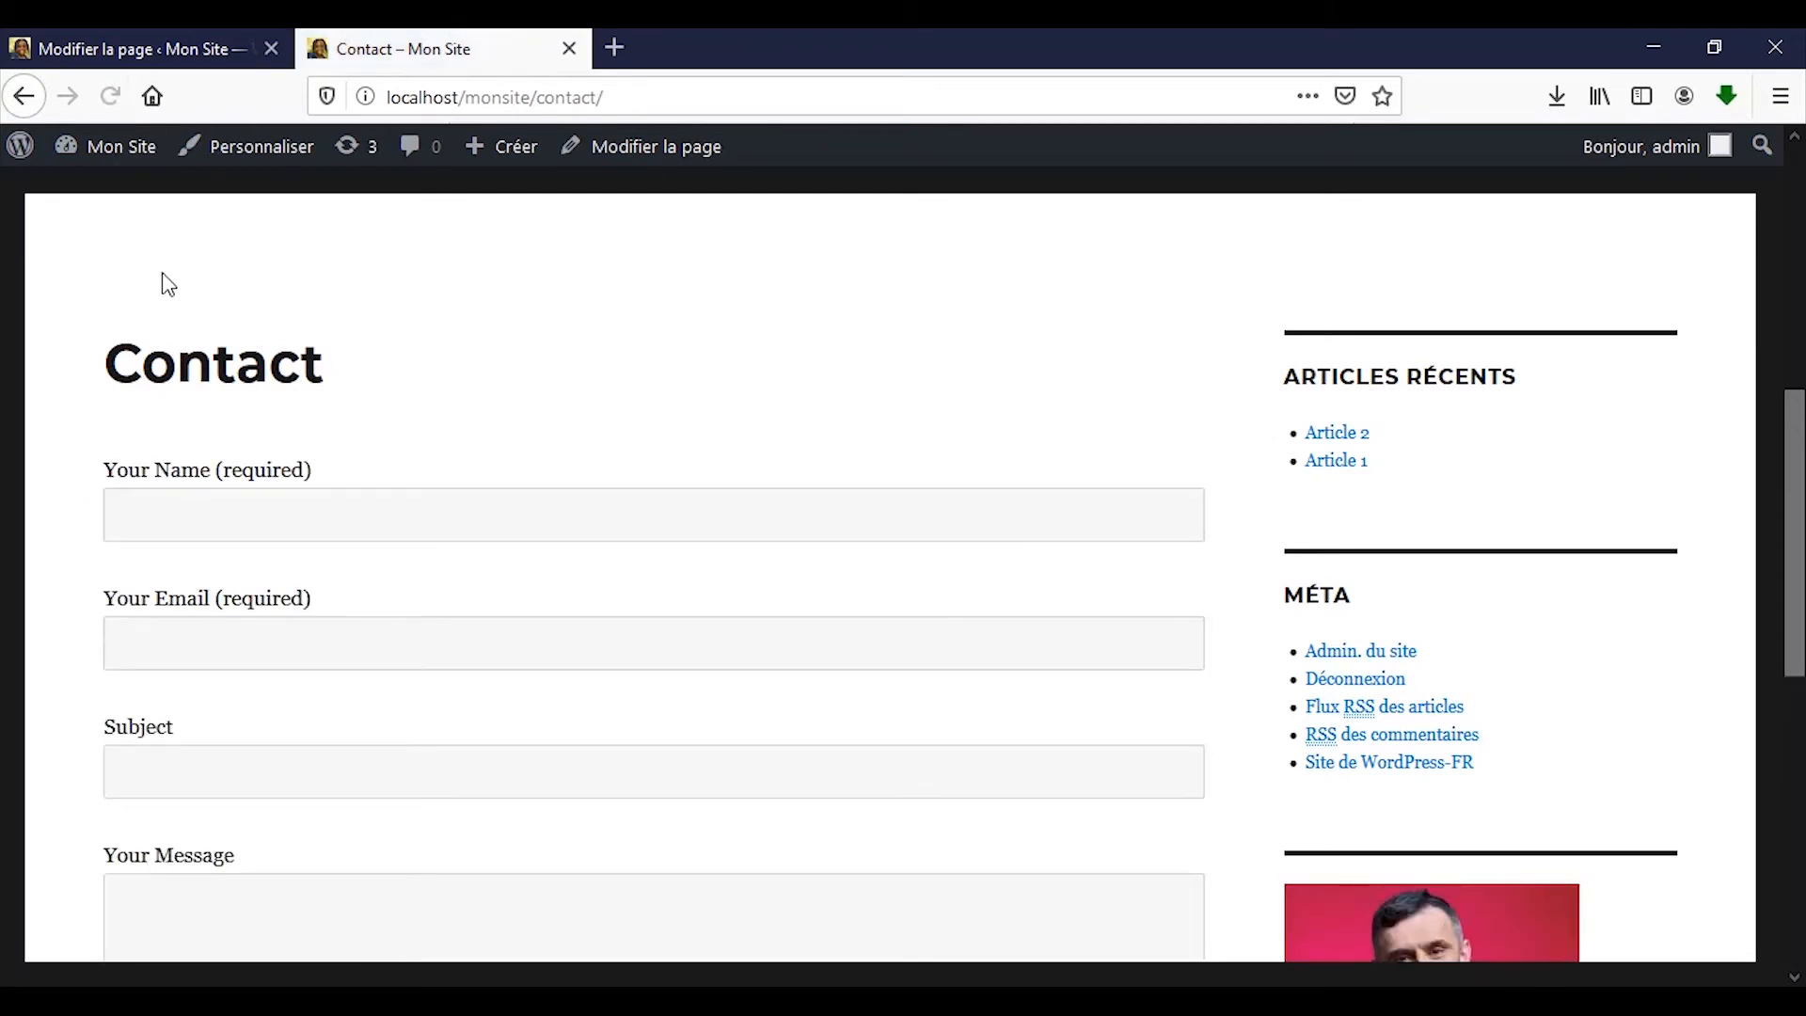
scroll(287, 509, "down", 4)
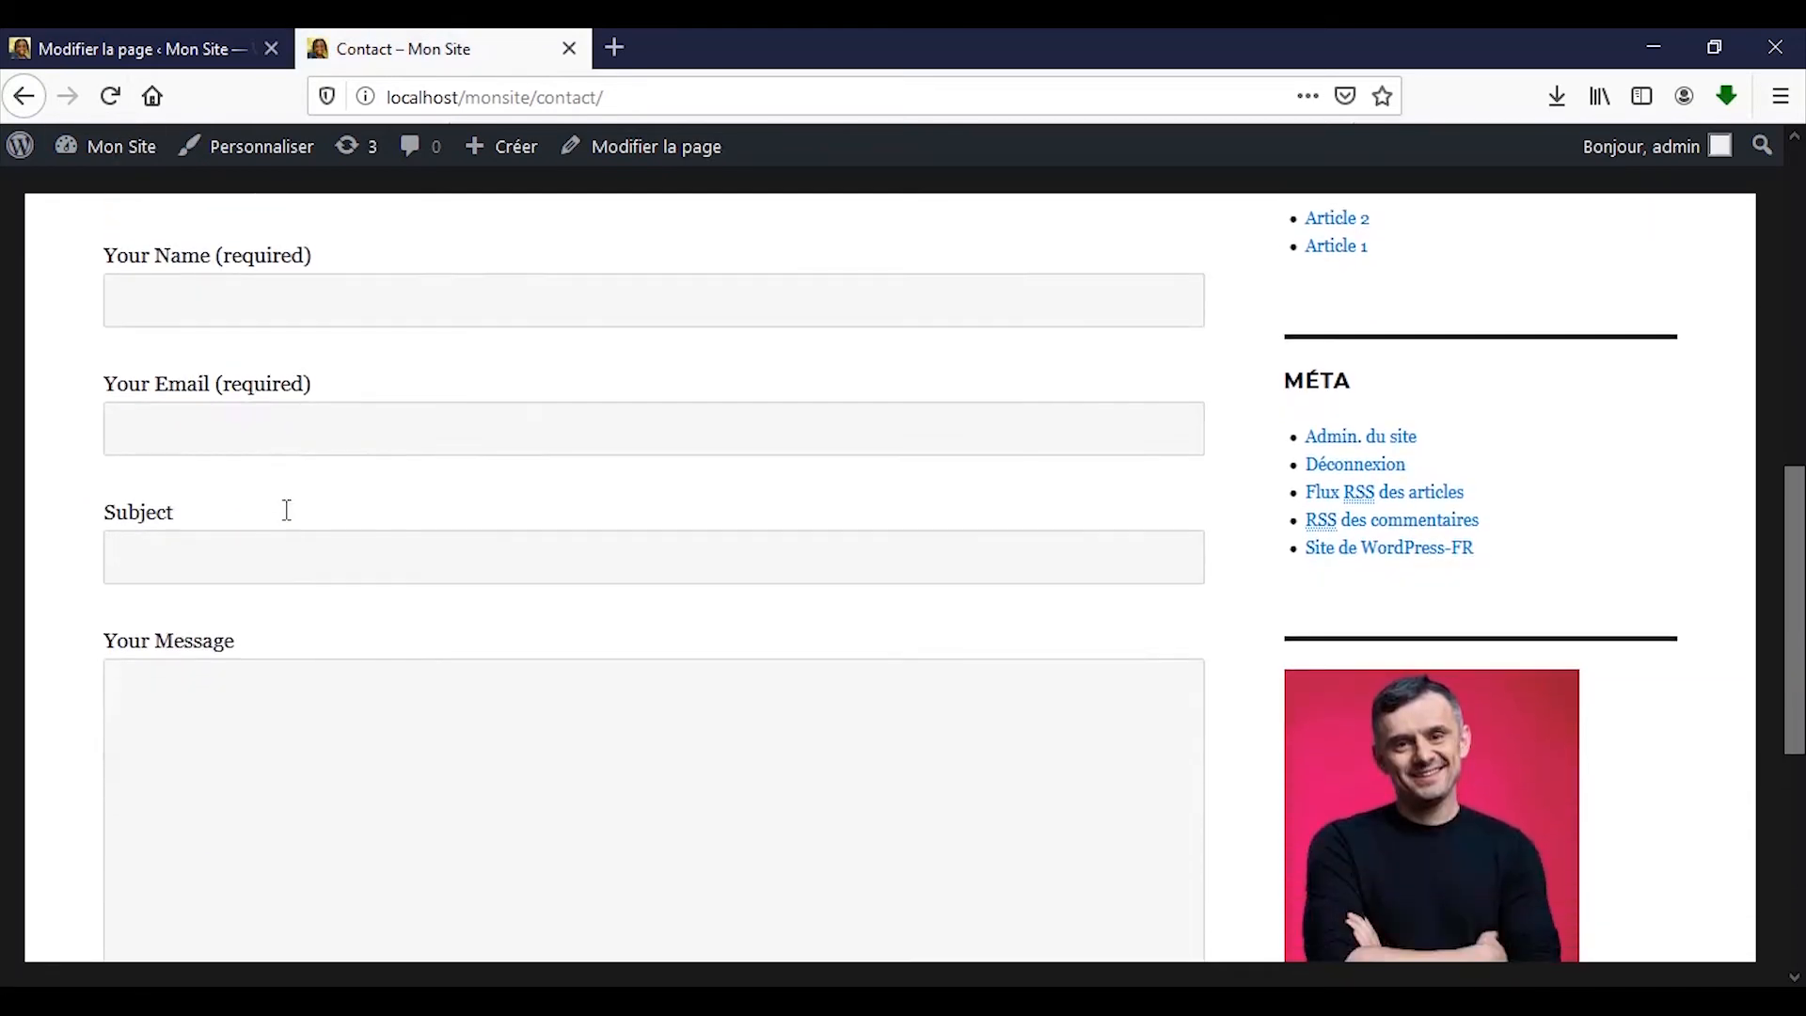
left_click(363, 630)
scroll(351, 560, "up", 2)
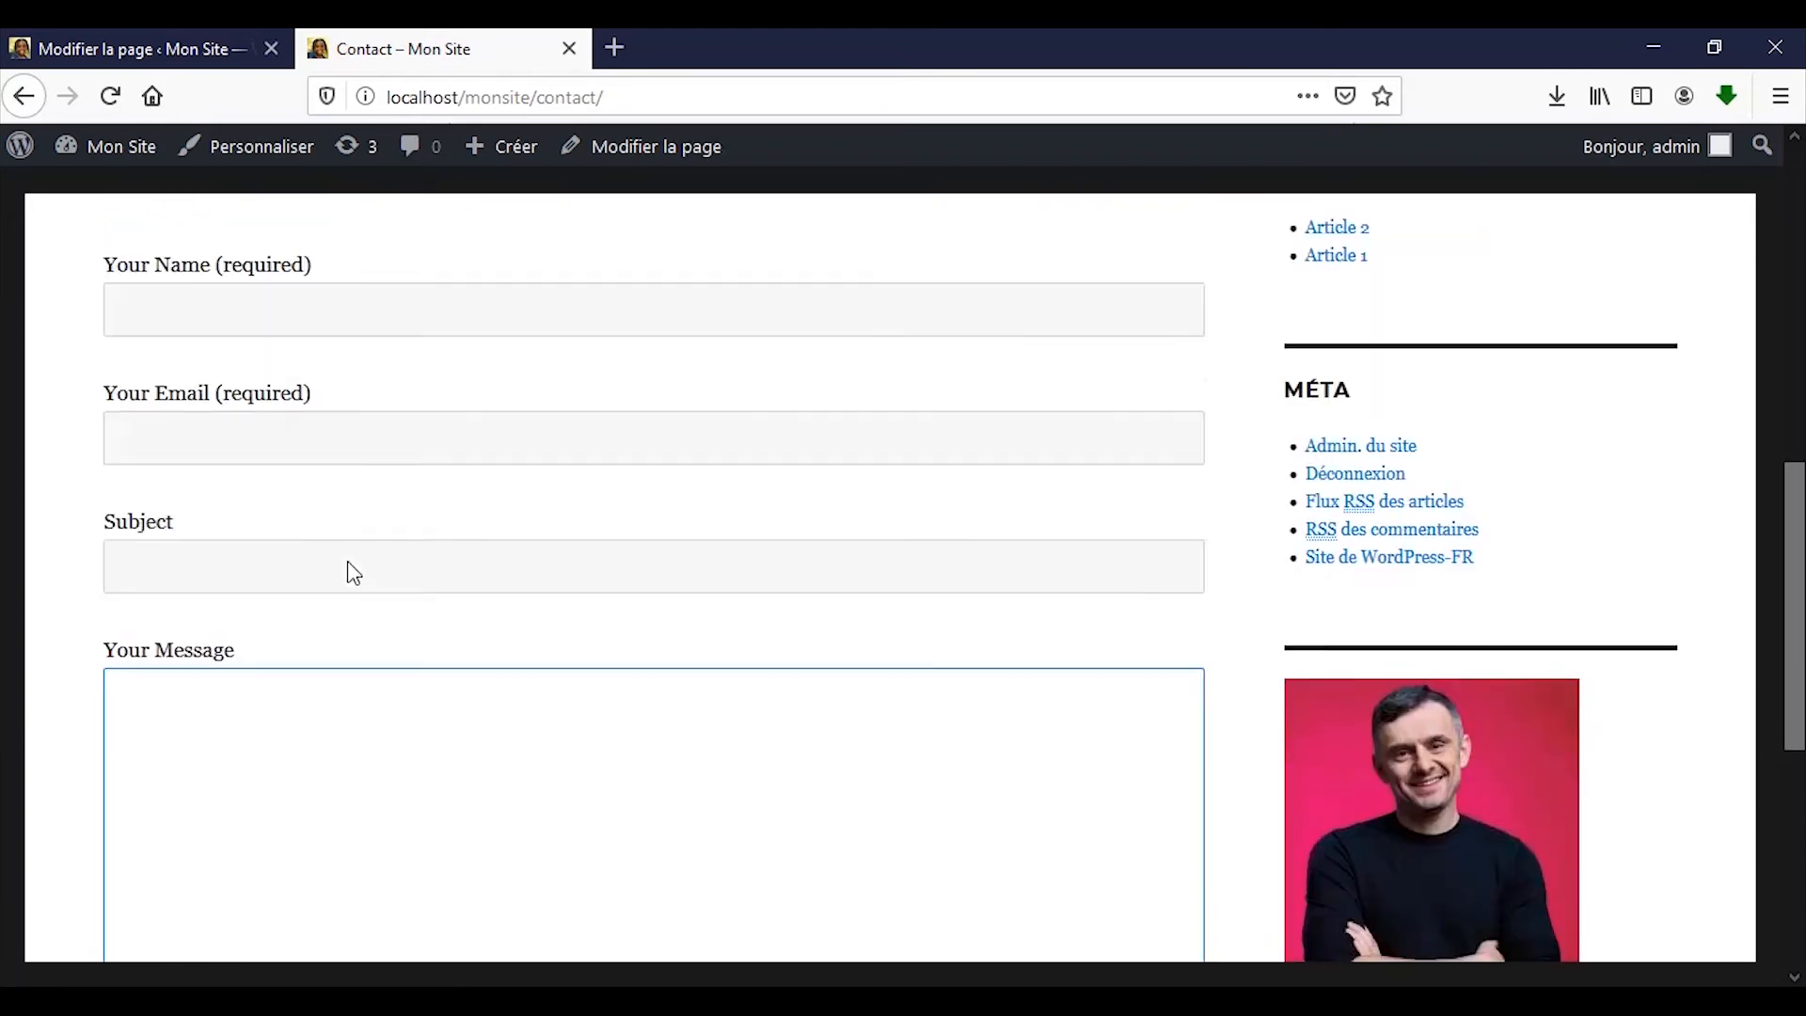
scroll(347, 564, "down", 6)
- Submit the empty contact form and examine the validation messages below it and under its fields
left_click(127, 554)
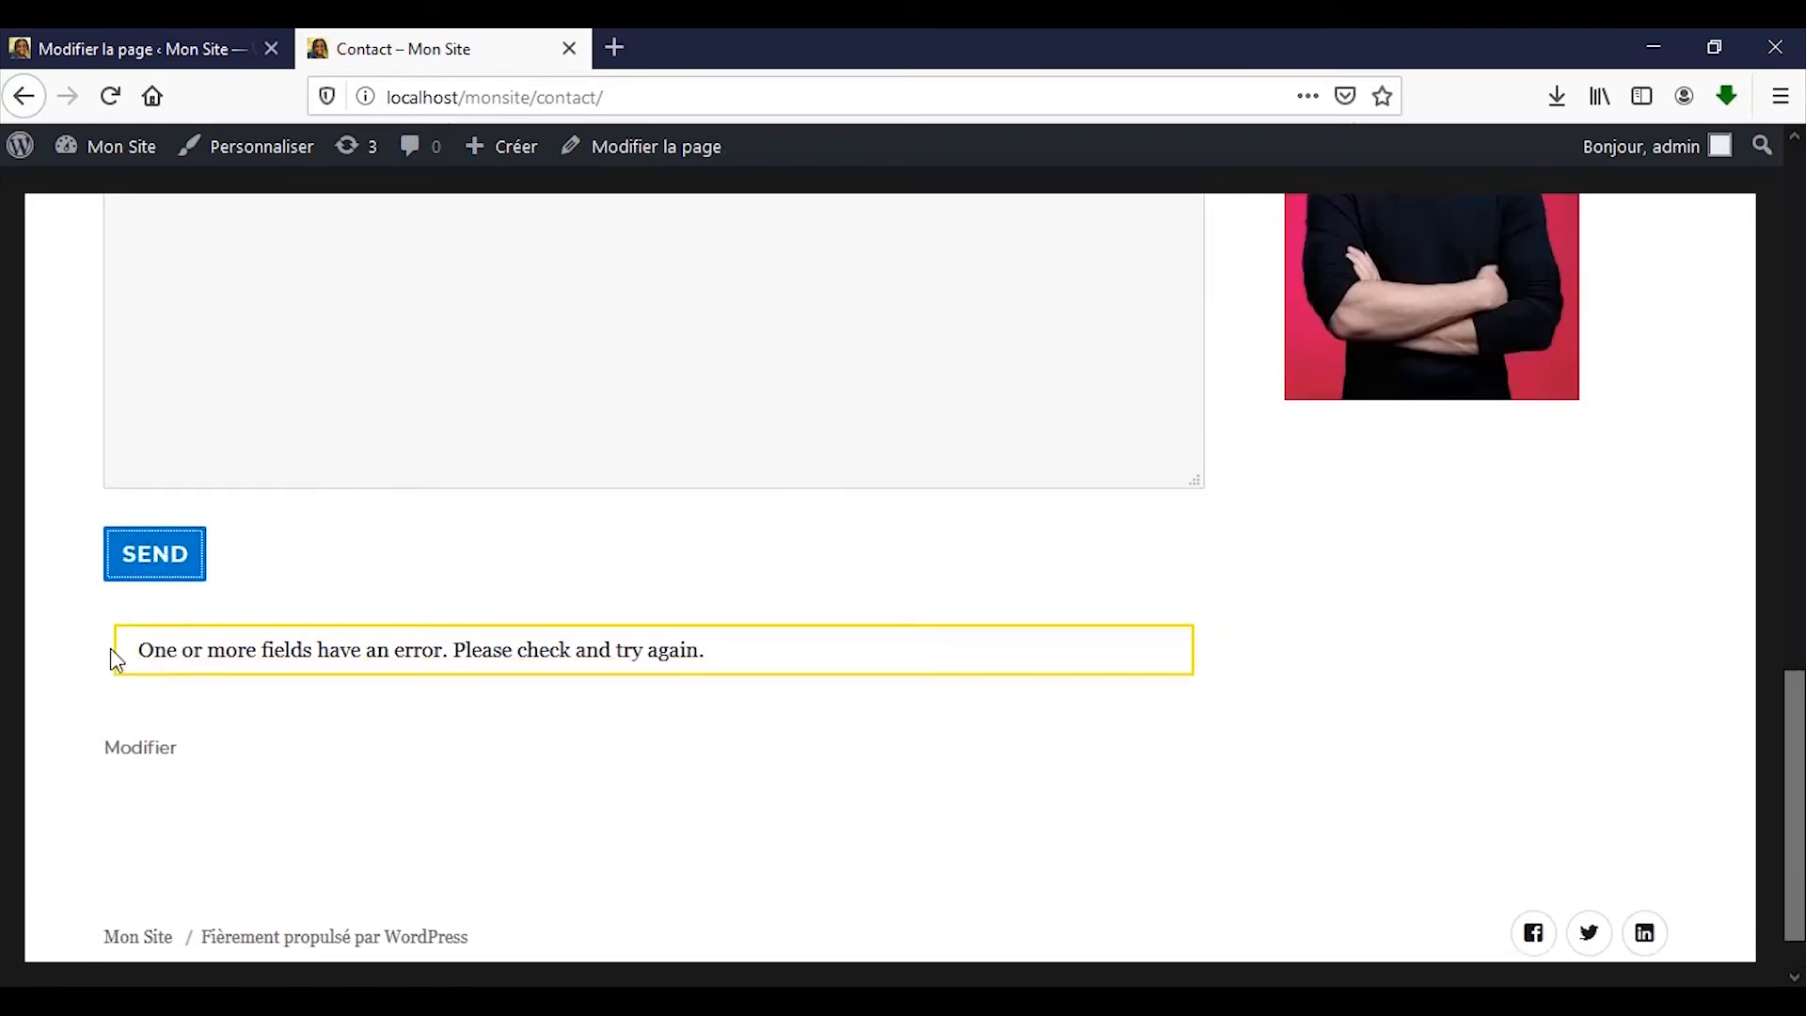
left_click_drag(139, 649, 741, 677)
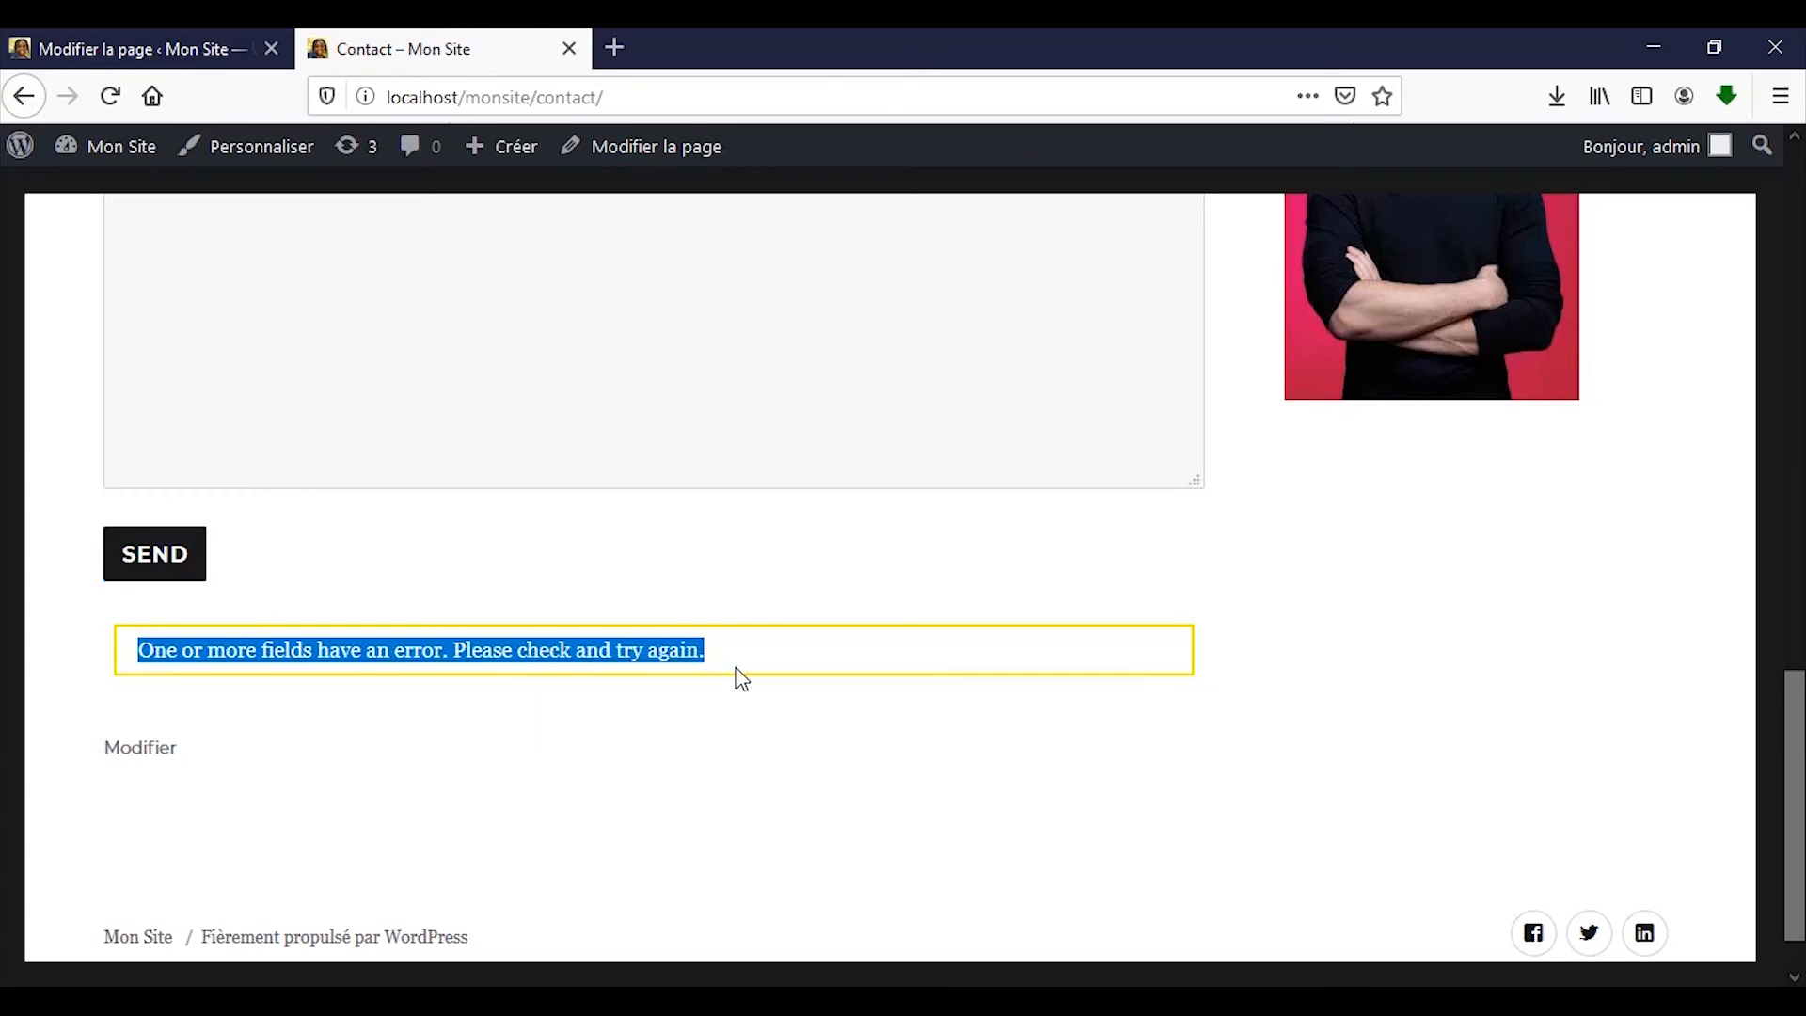
scroll(639, 590, "up", 5)
scroll(640, 585, "down", 4)
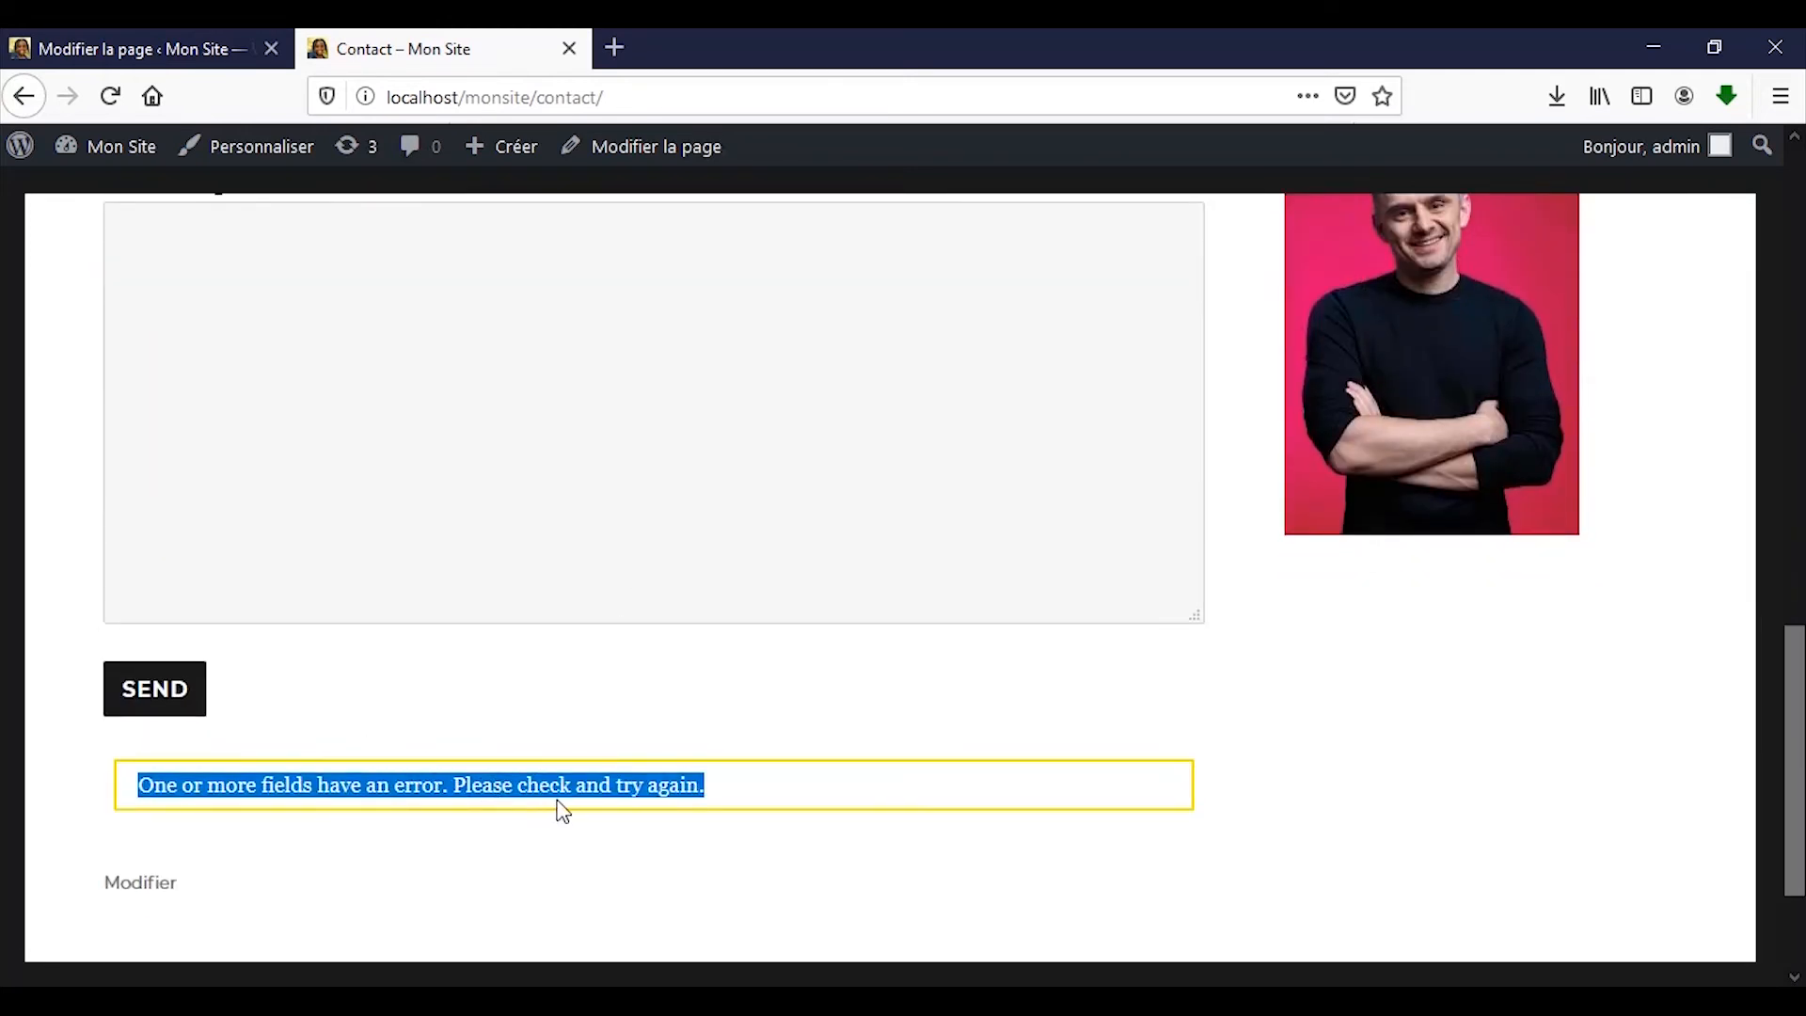
scroll(564, 776, "up", 5)
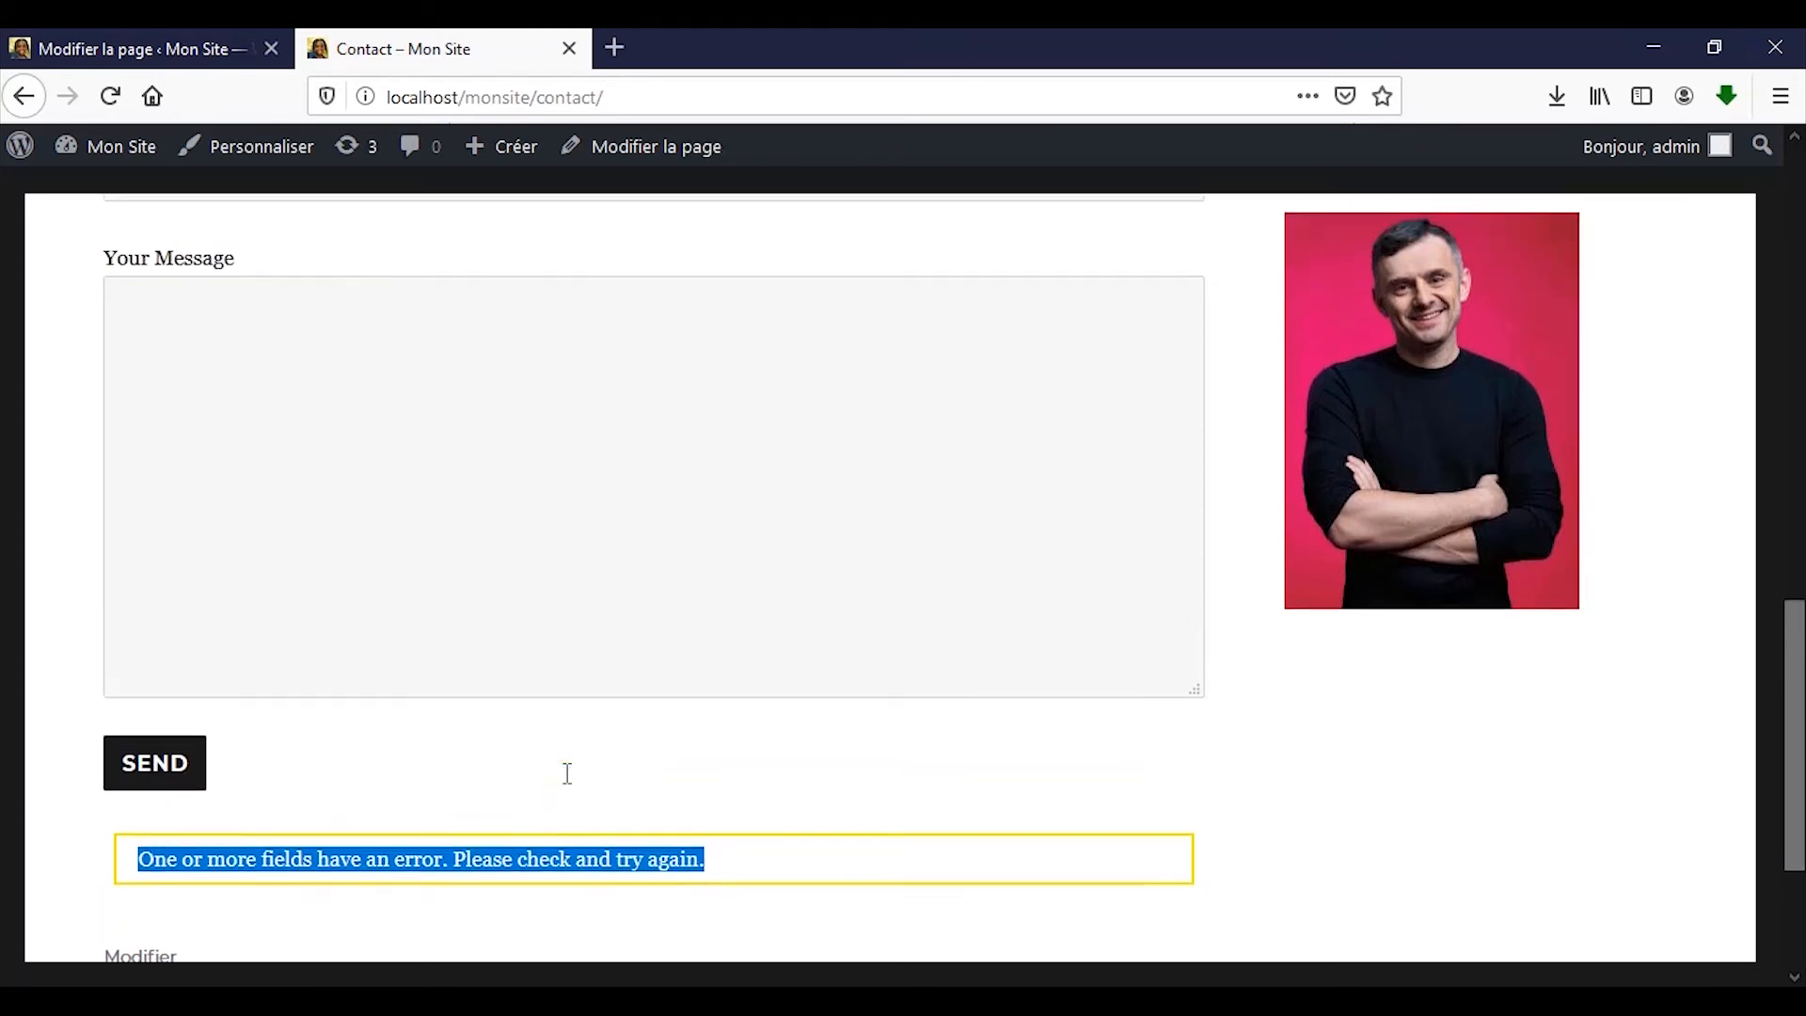
scroll(218, 599, "up", 2)
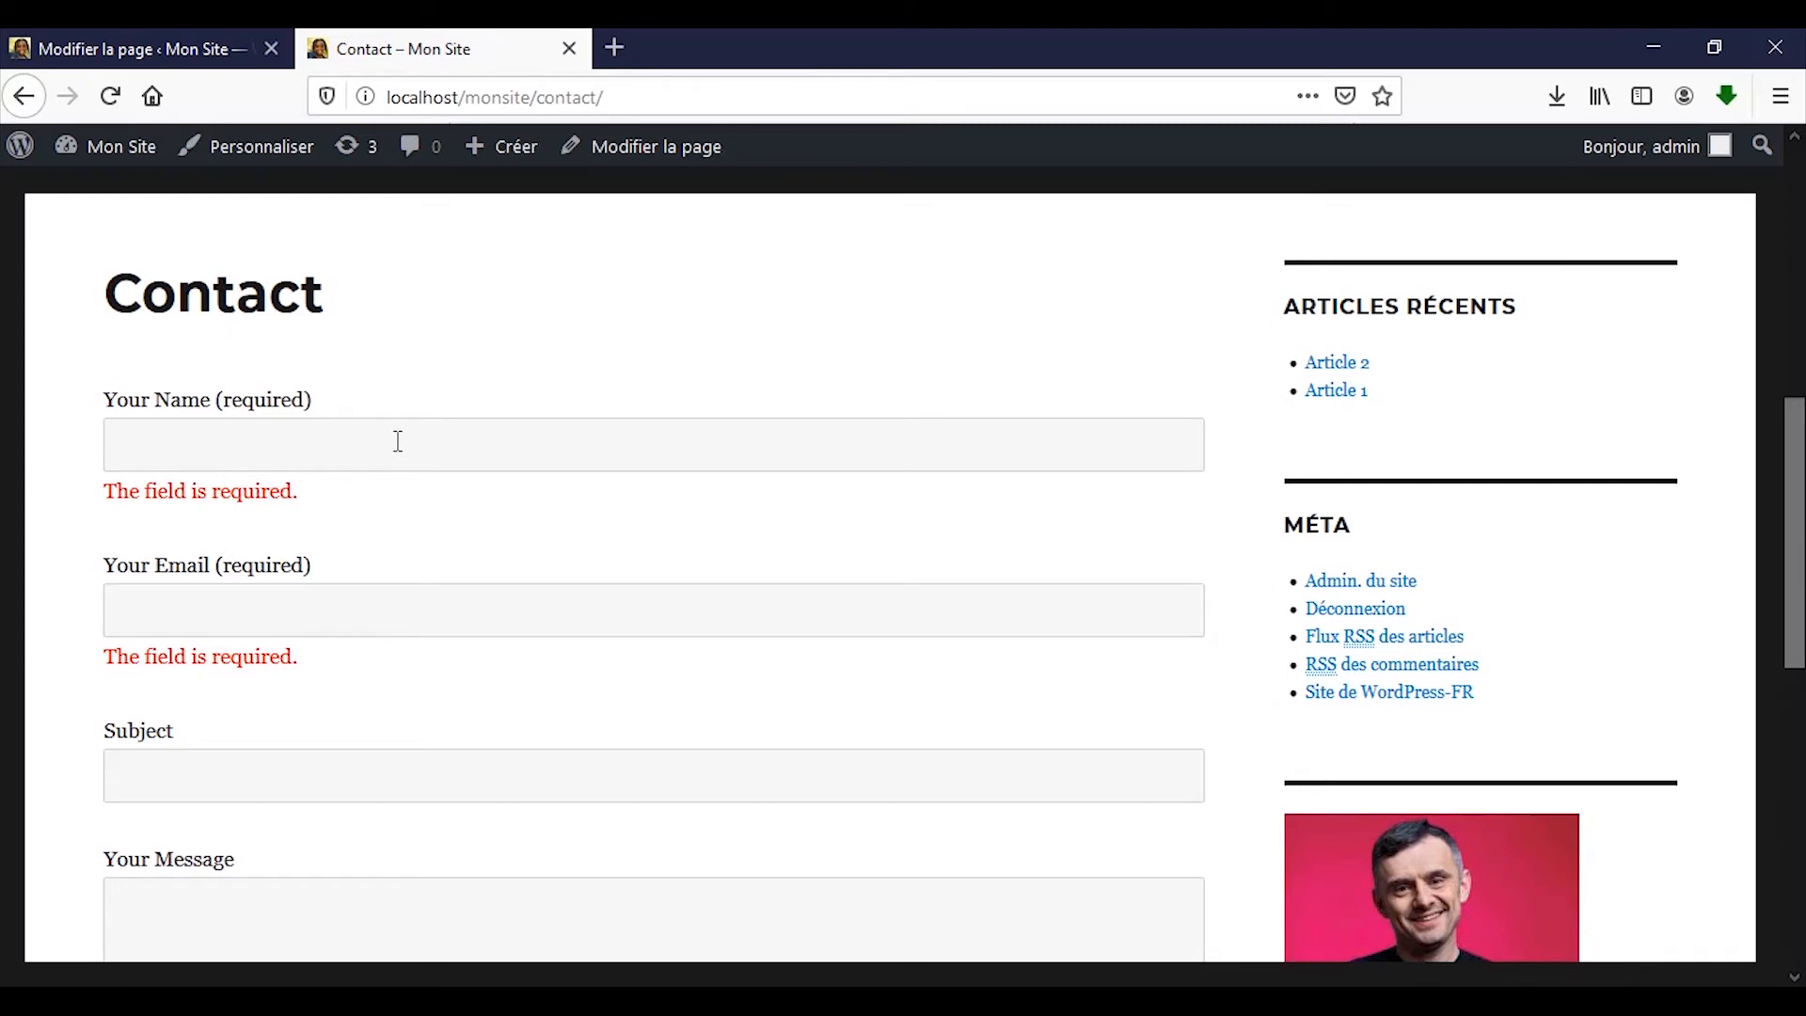
- Open the Contact form for editing in Contact Form 7 and review the field tags in its template
scroll(448, 632, "down", 3)
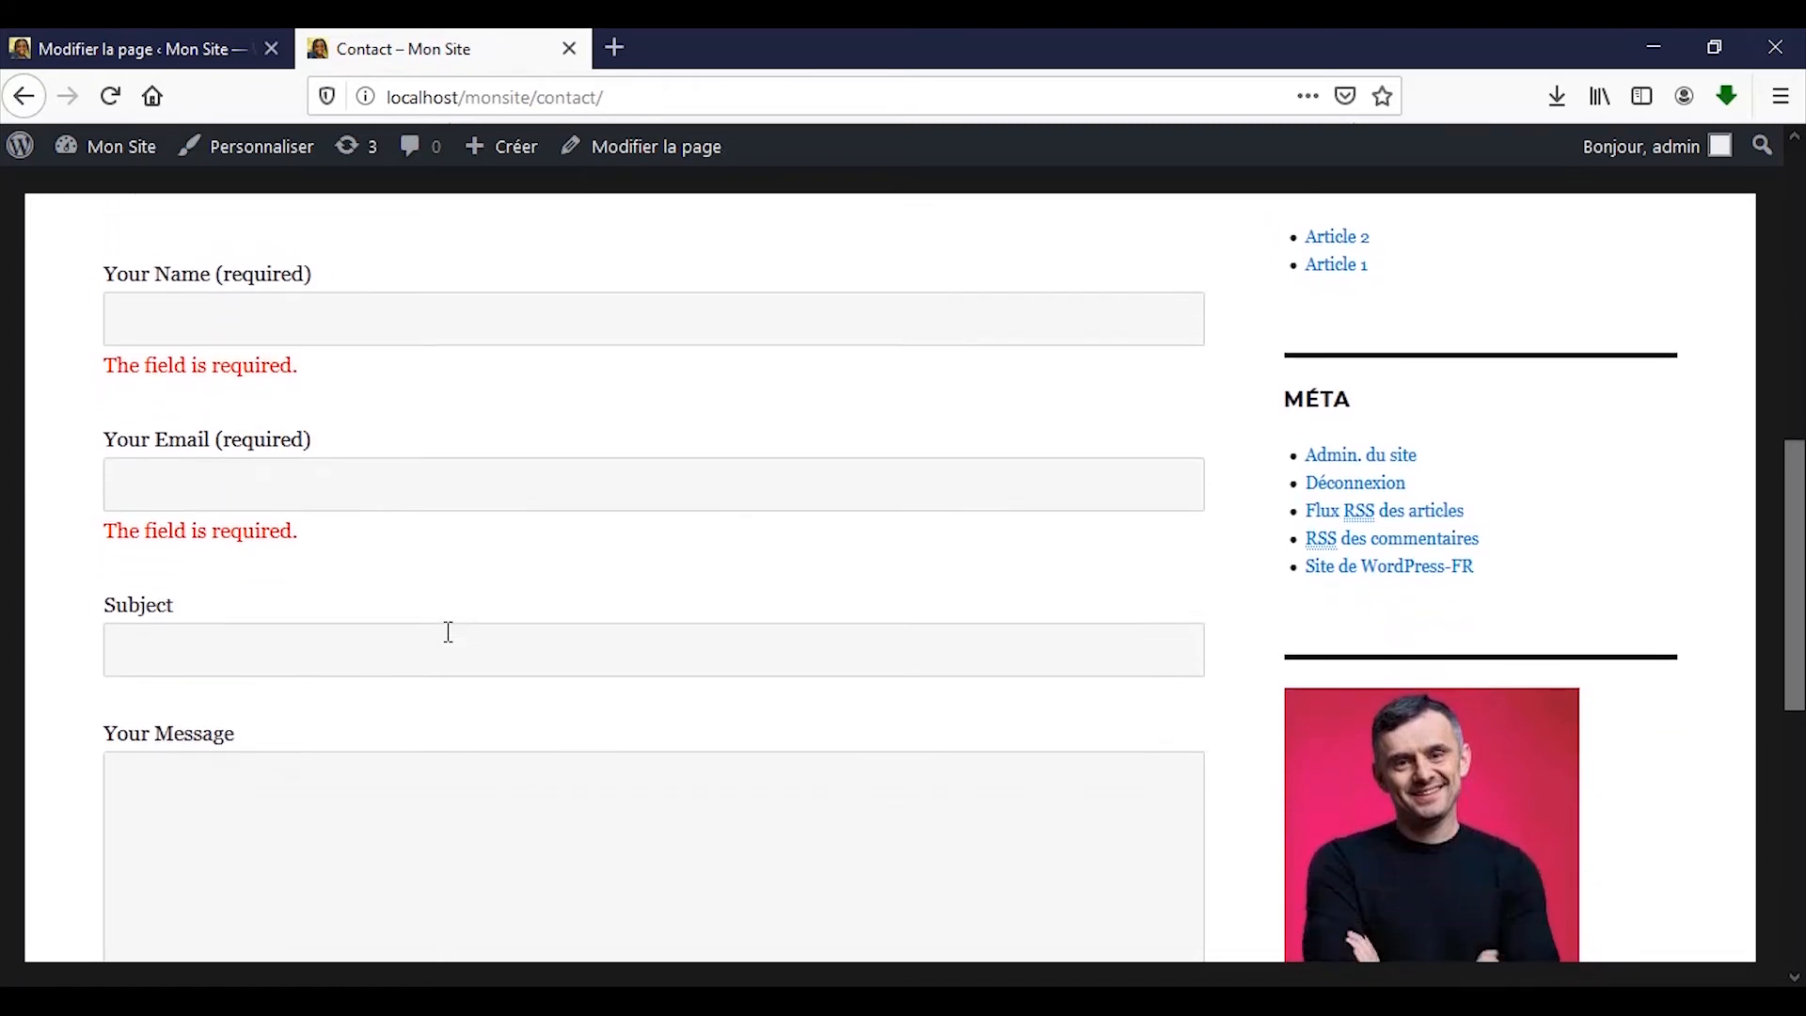
scroll(448, 631, "down", 4)
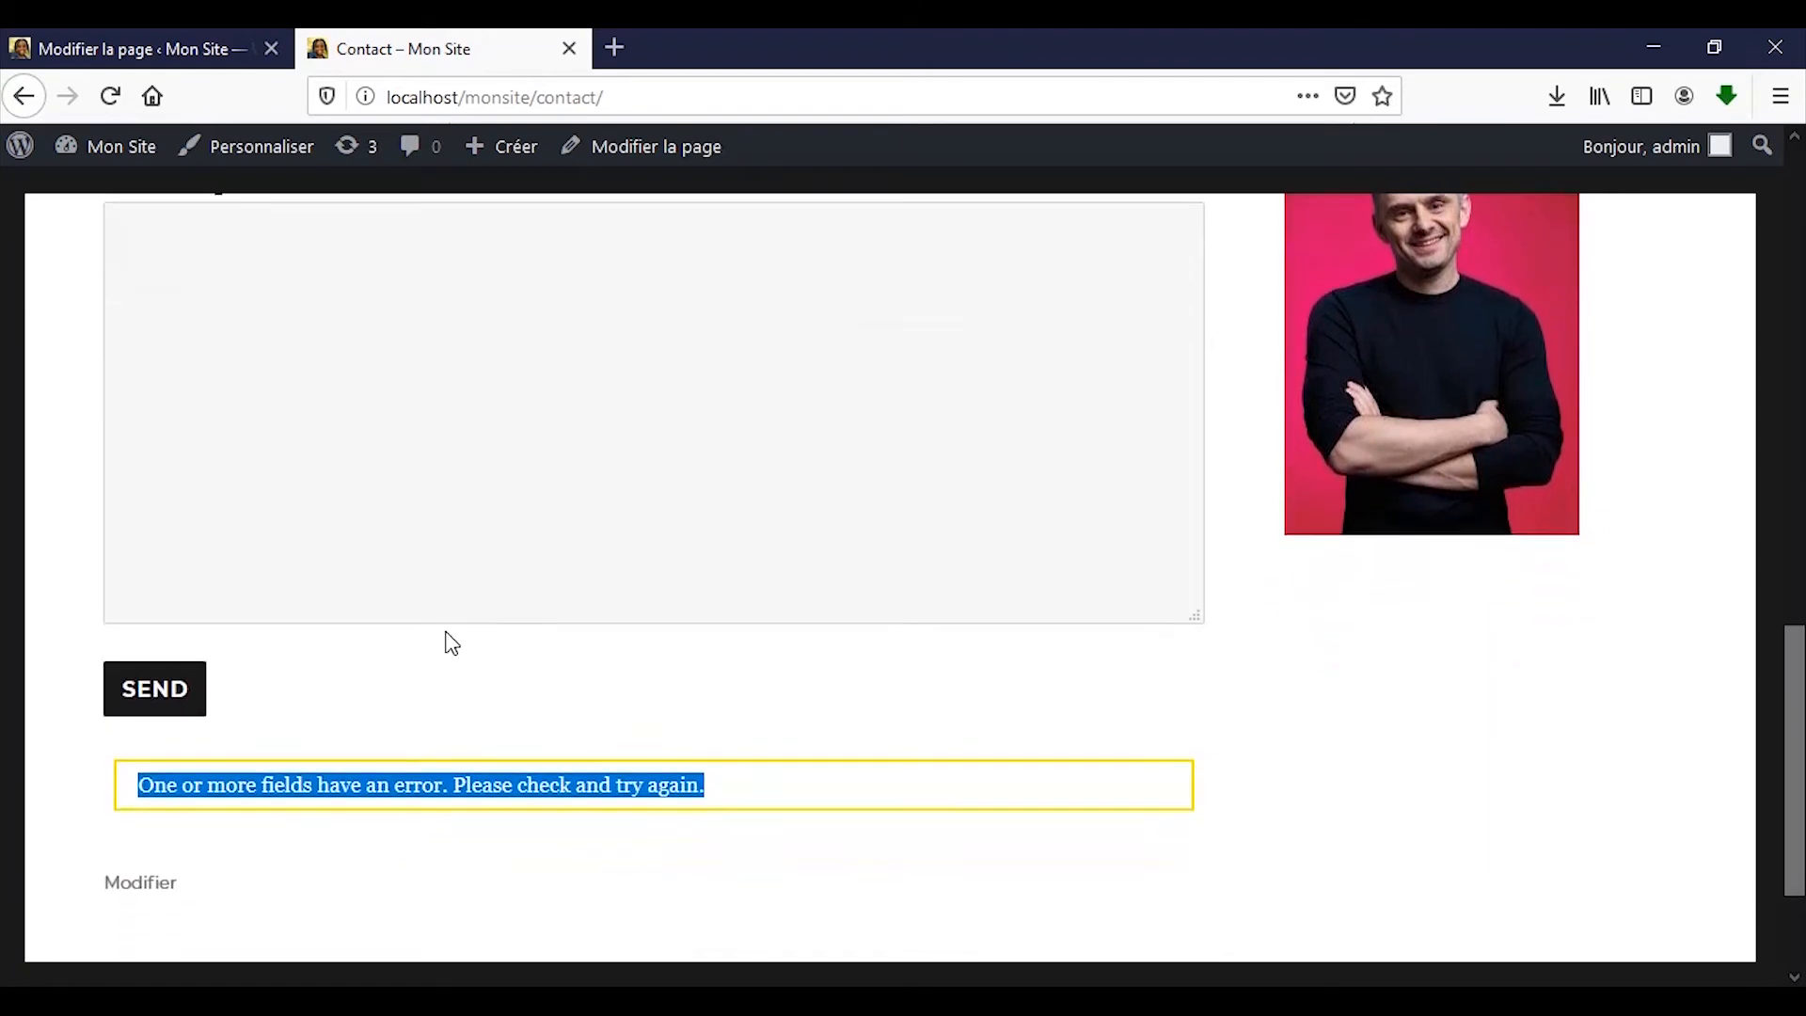
left_click(191, 49)
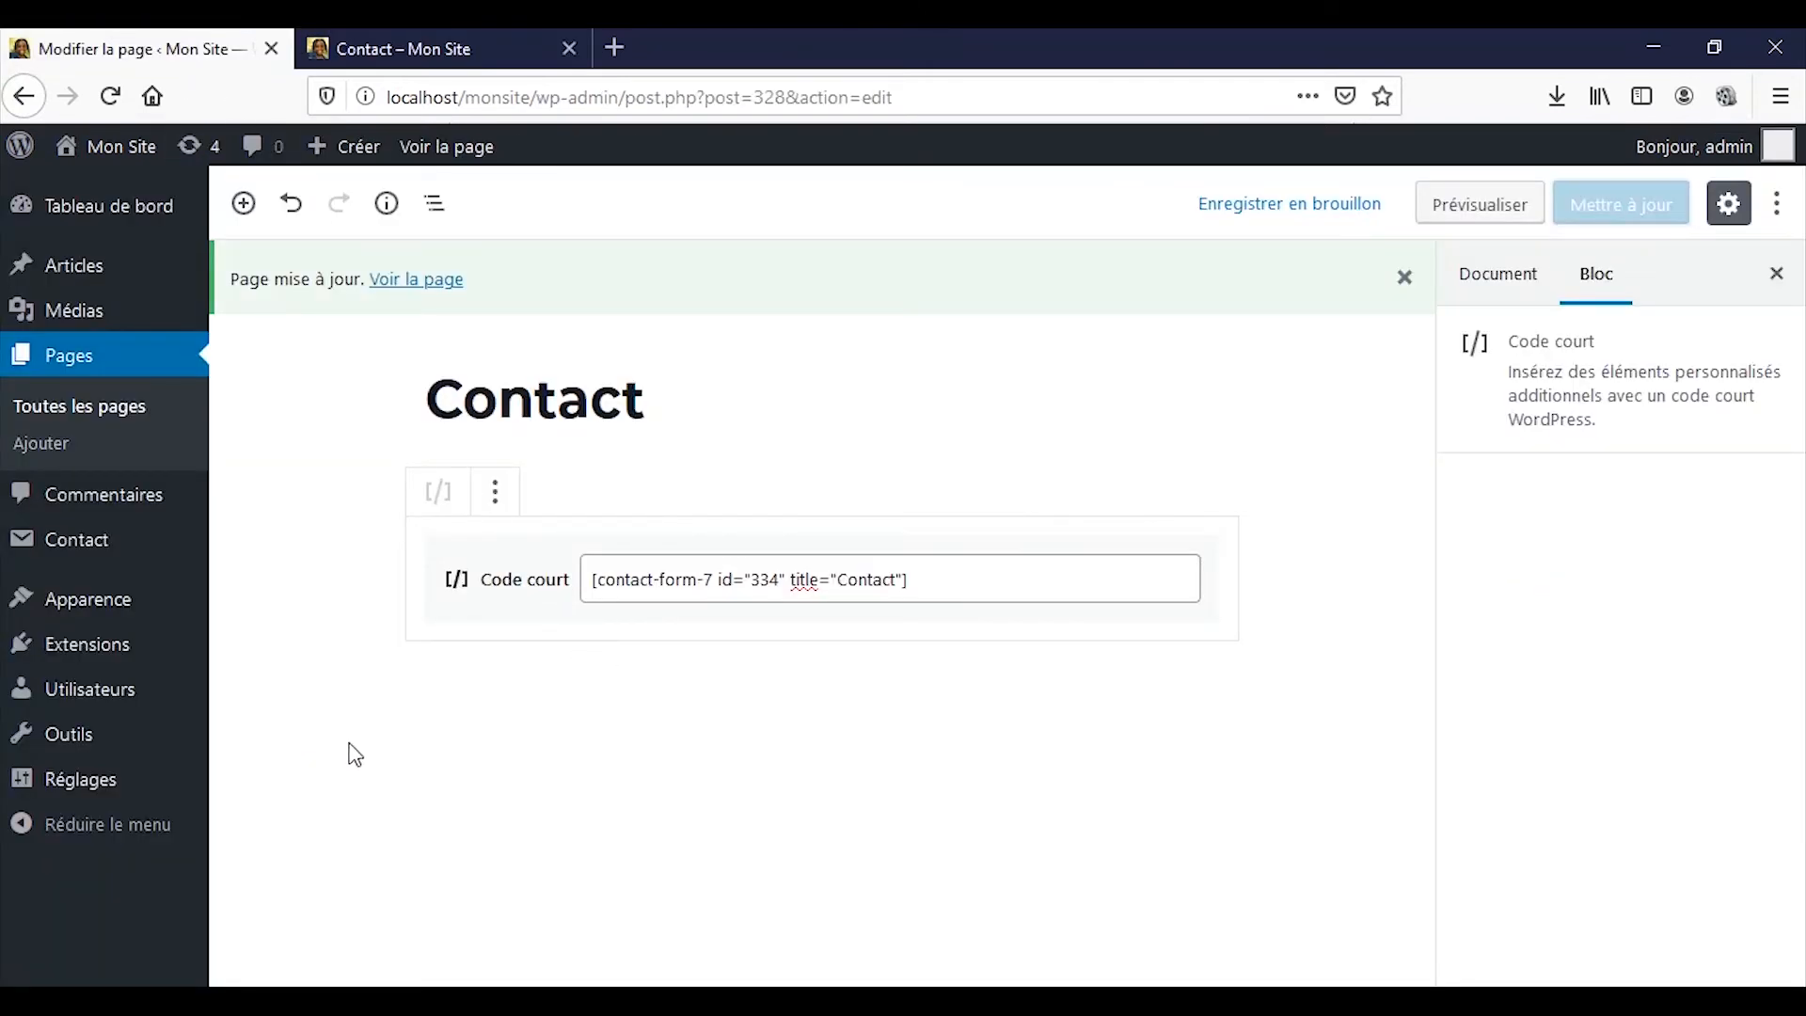
left_click(93, 565)
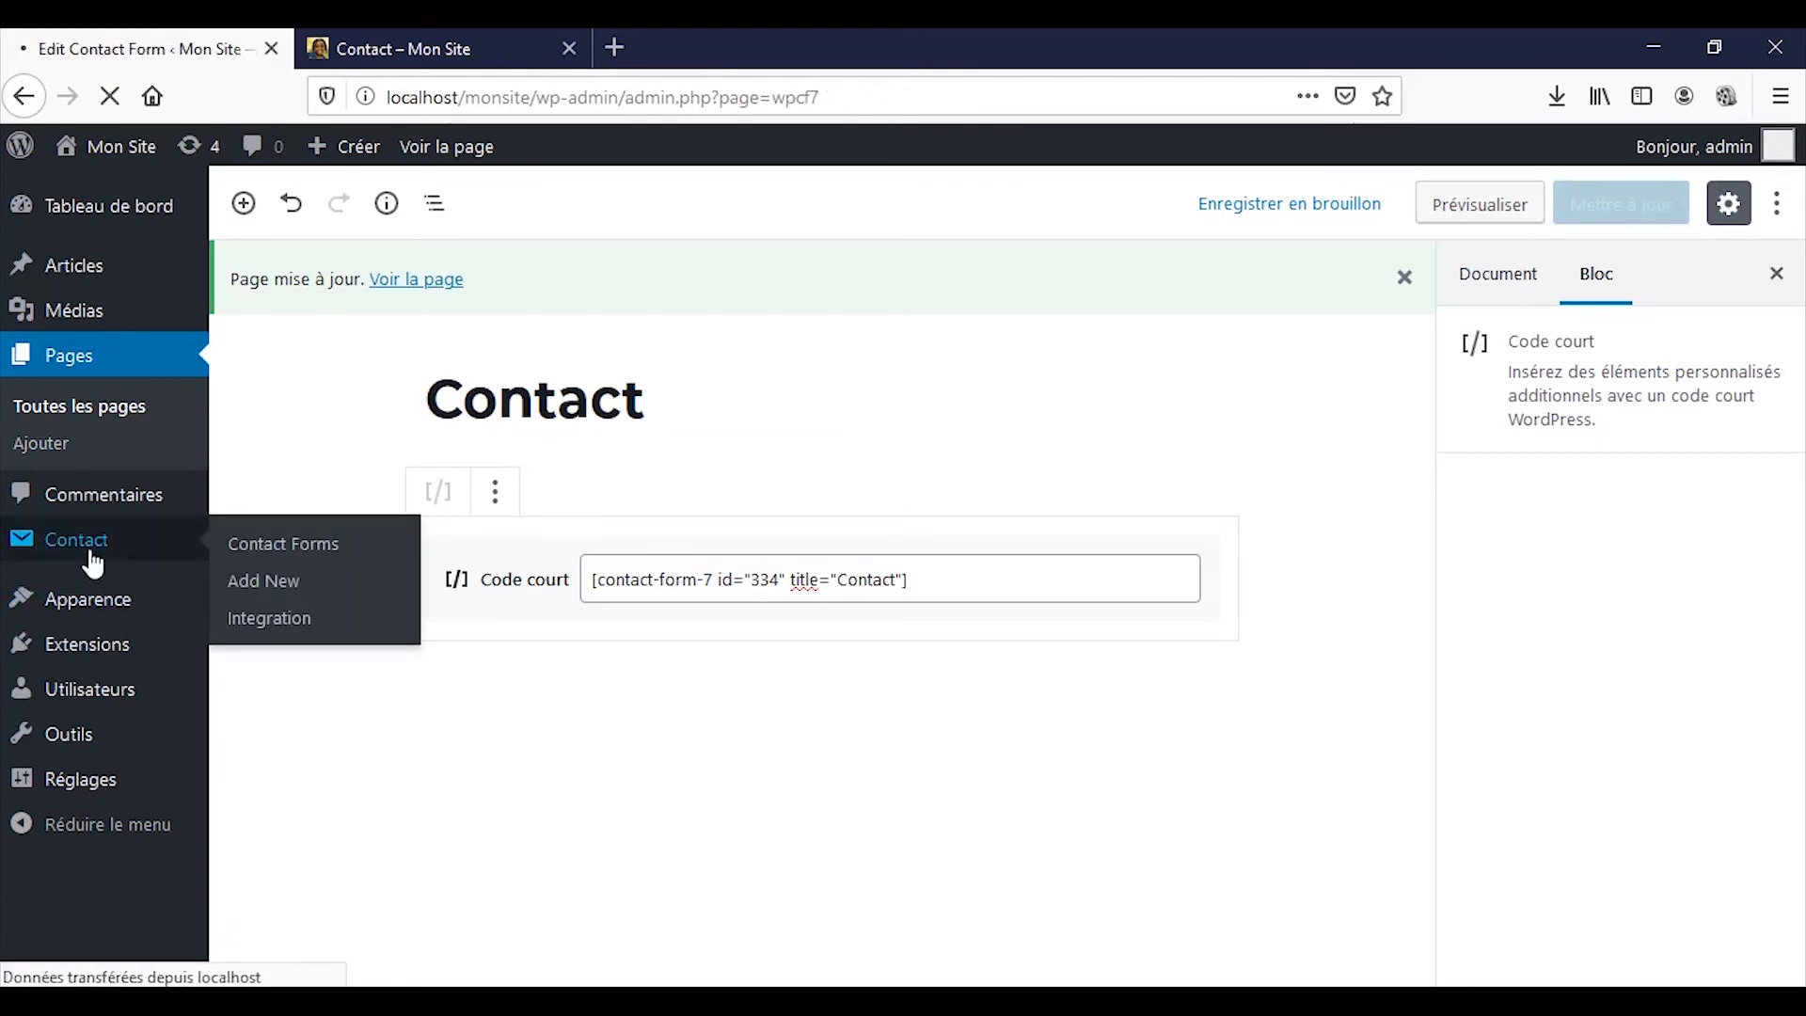
scroll(91, 564, "down", 2)
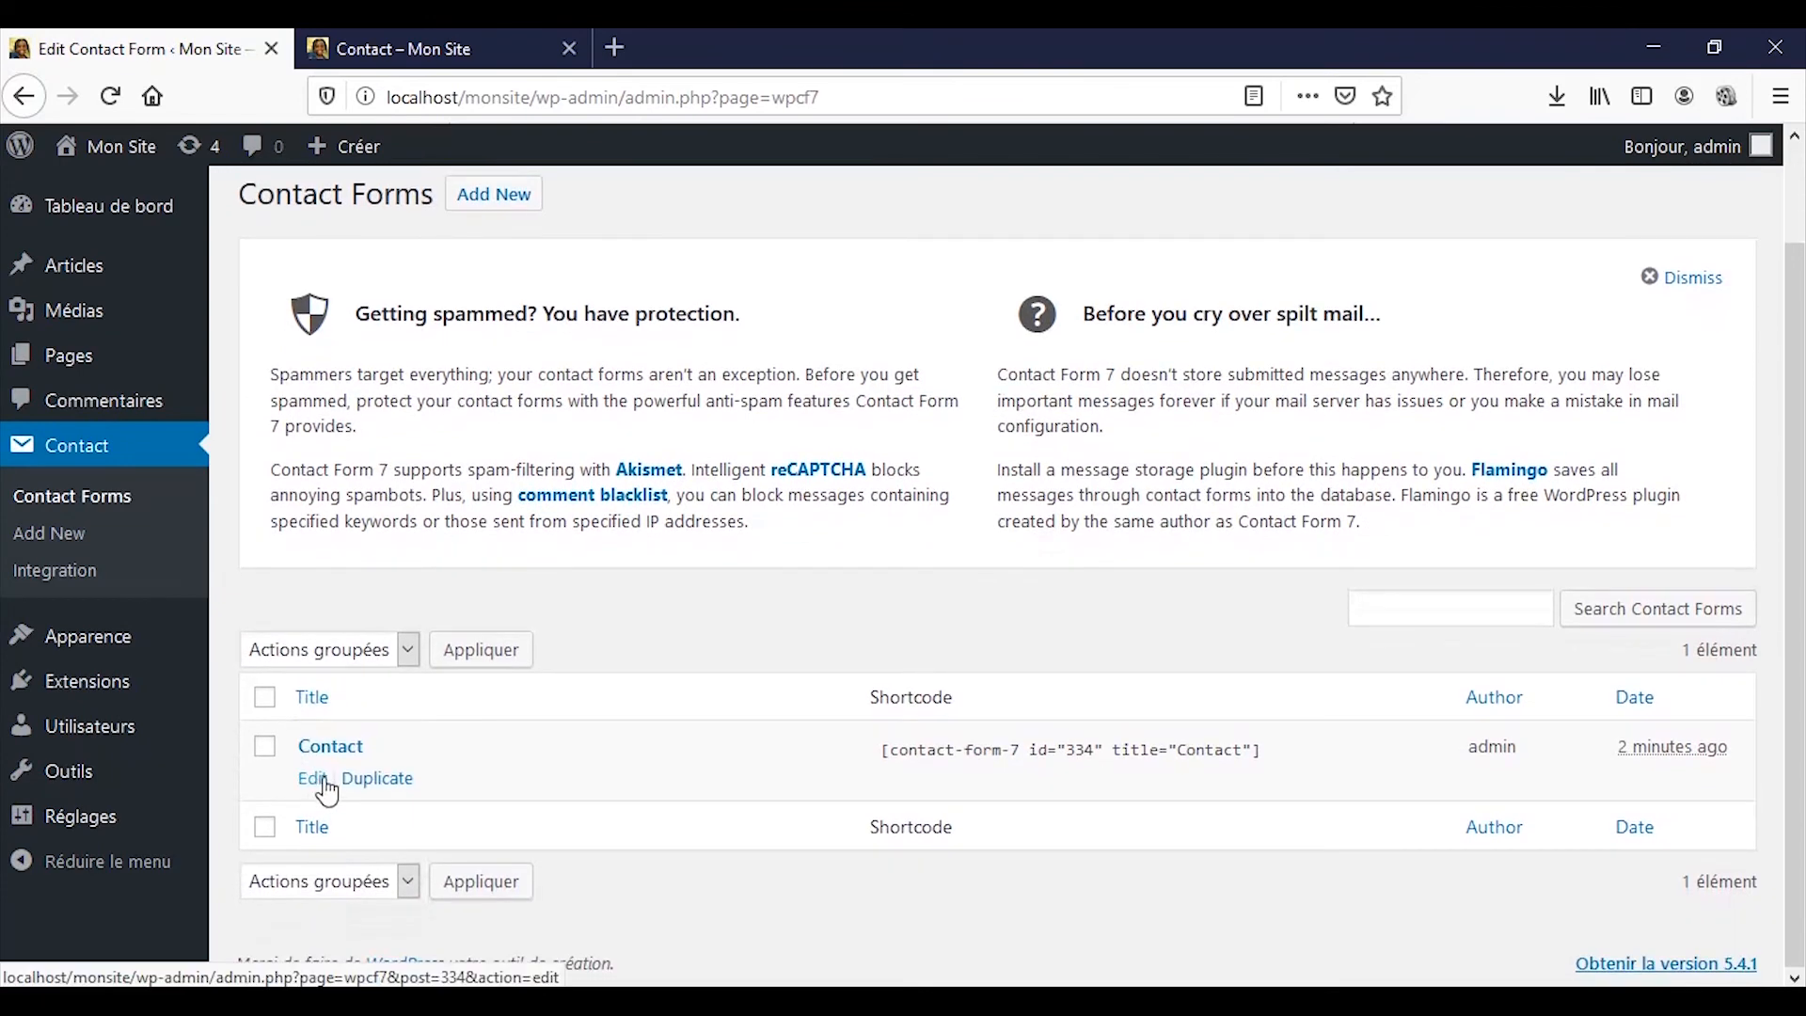
left_click(329, 746)
scroll(349, 739, "down", 2)
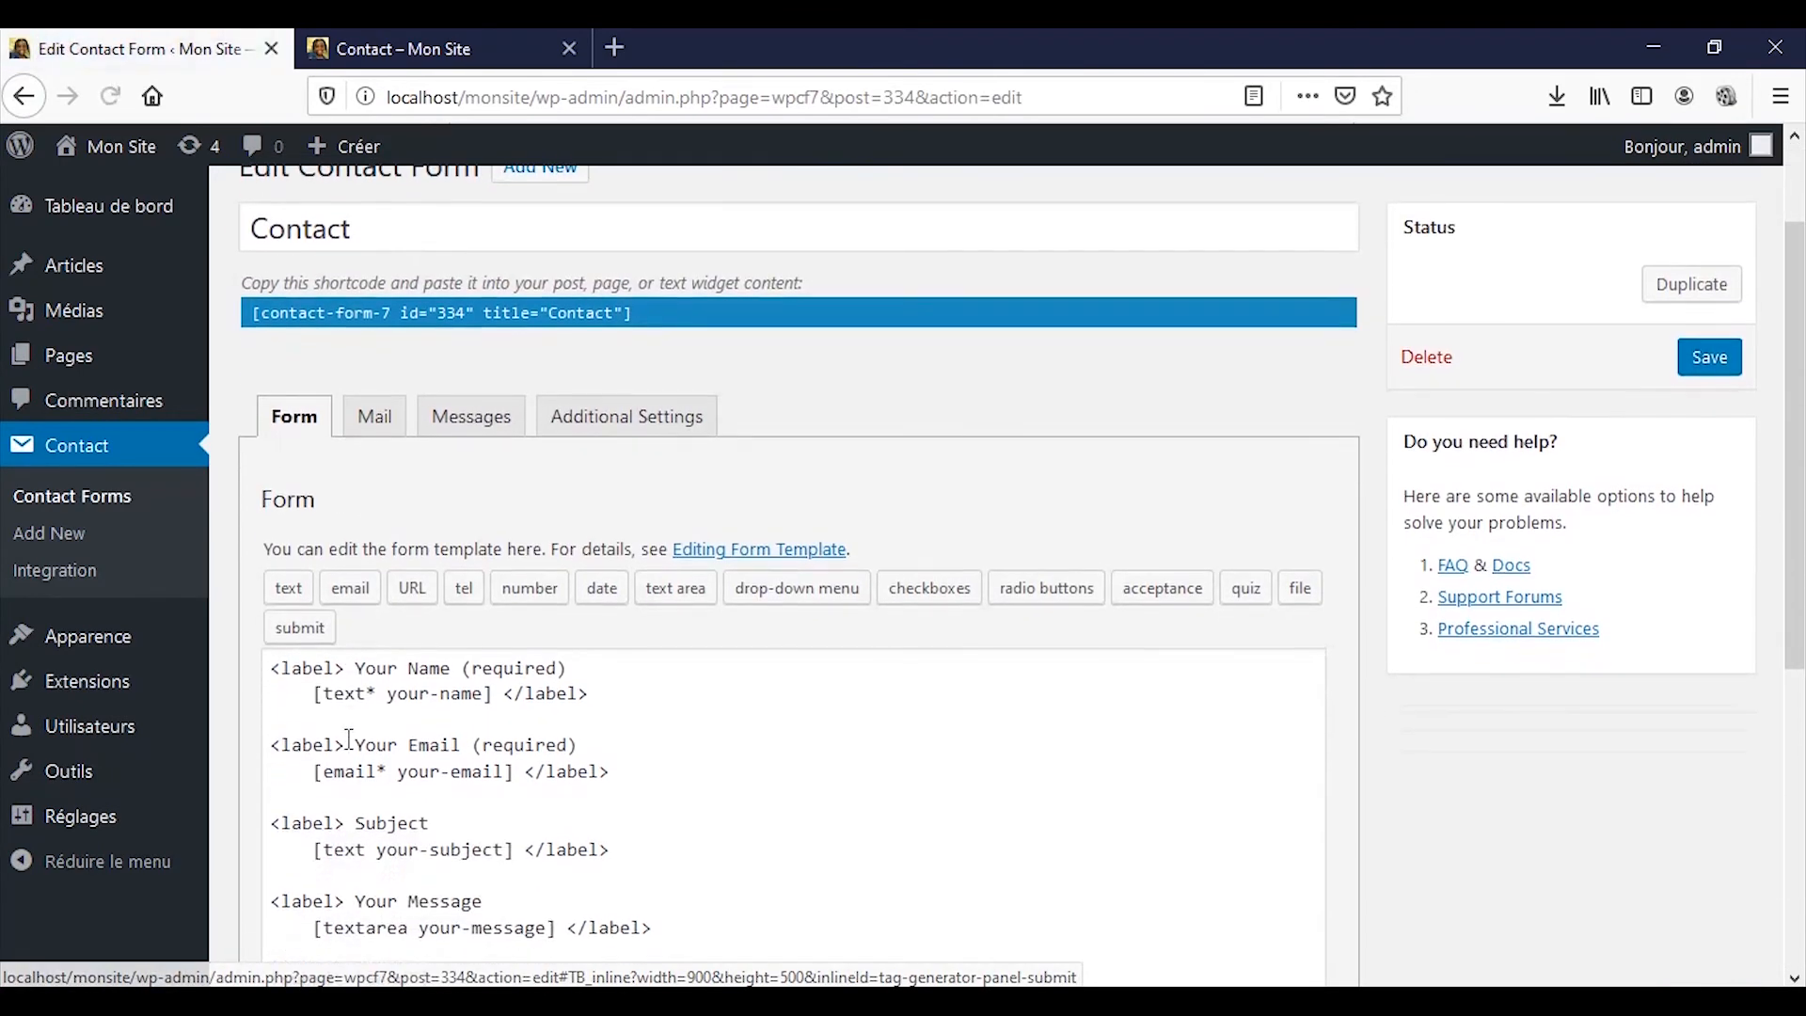
scroll(349, 738, "down", 3)
scroll(349, 738, "down", 3)
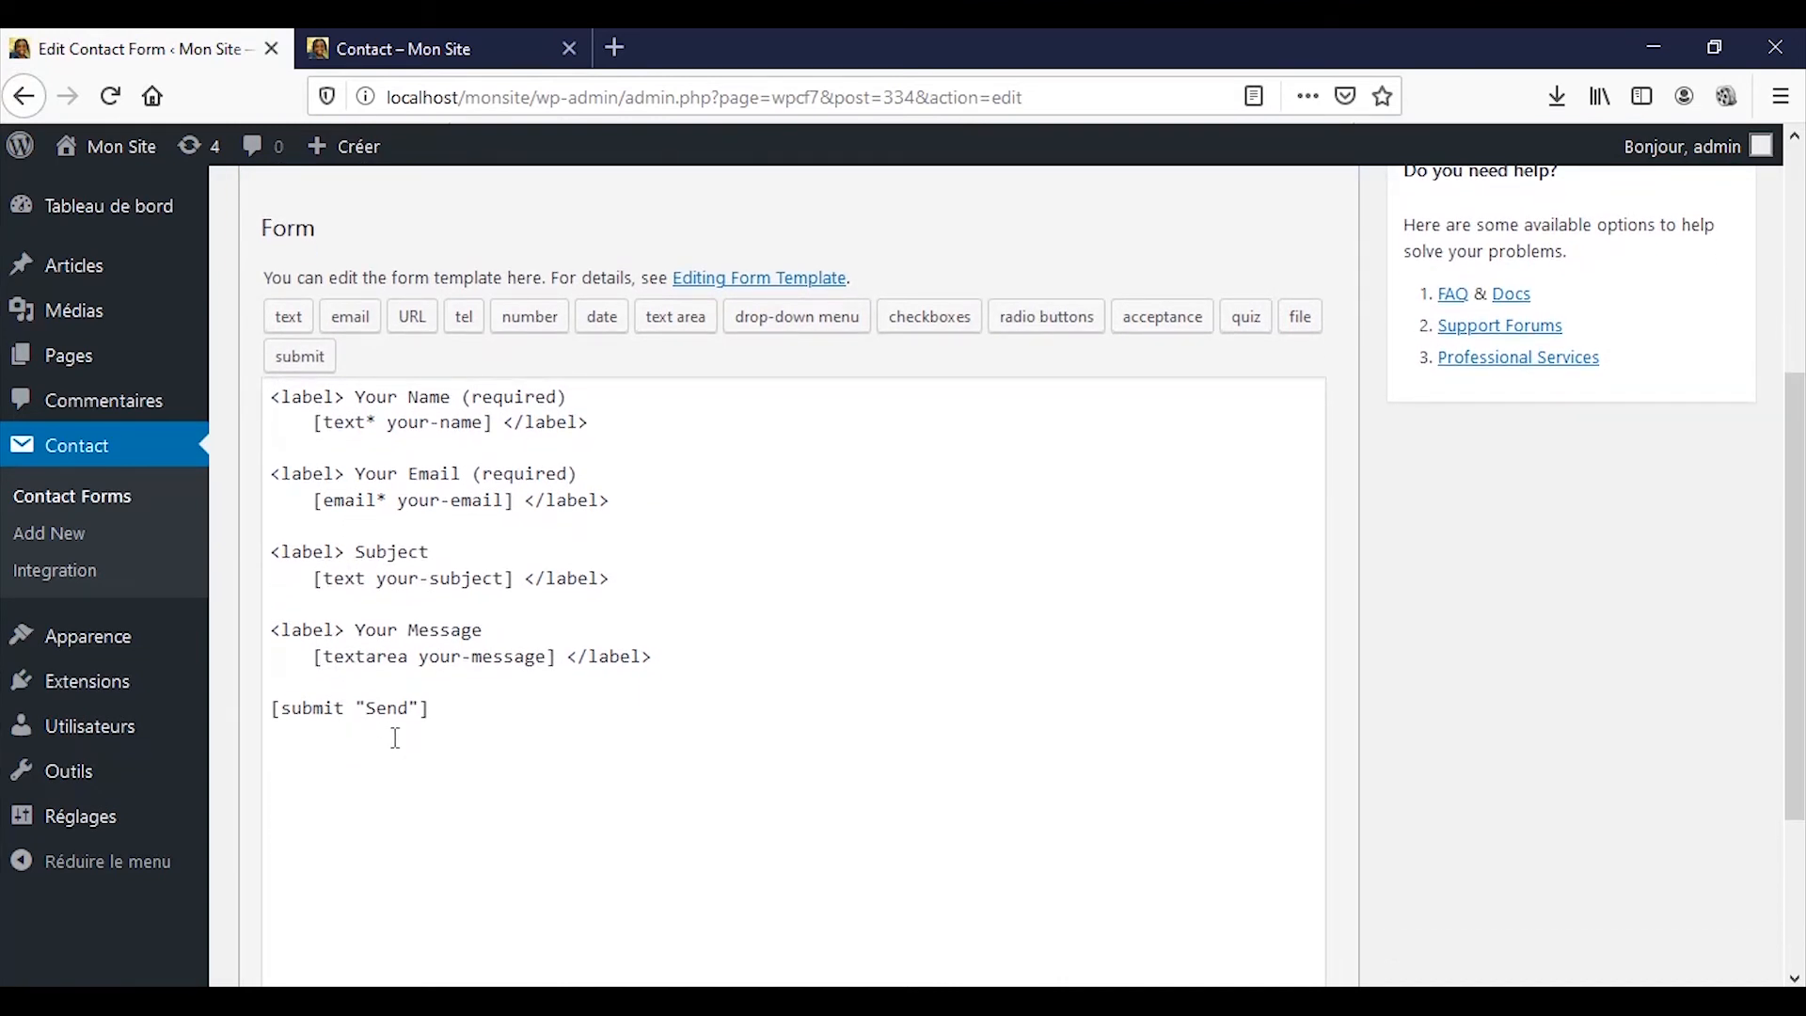
scroll(506, 703, "up", 3)
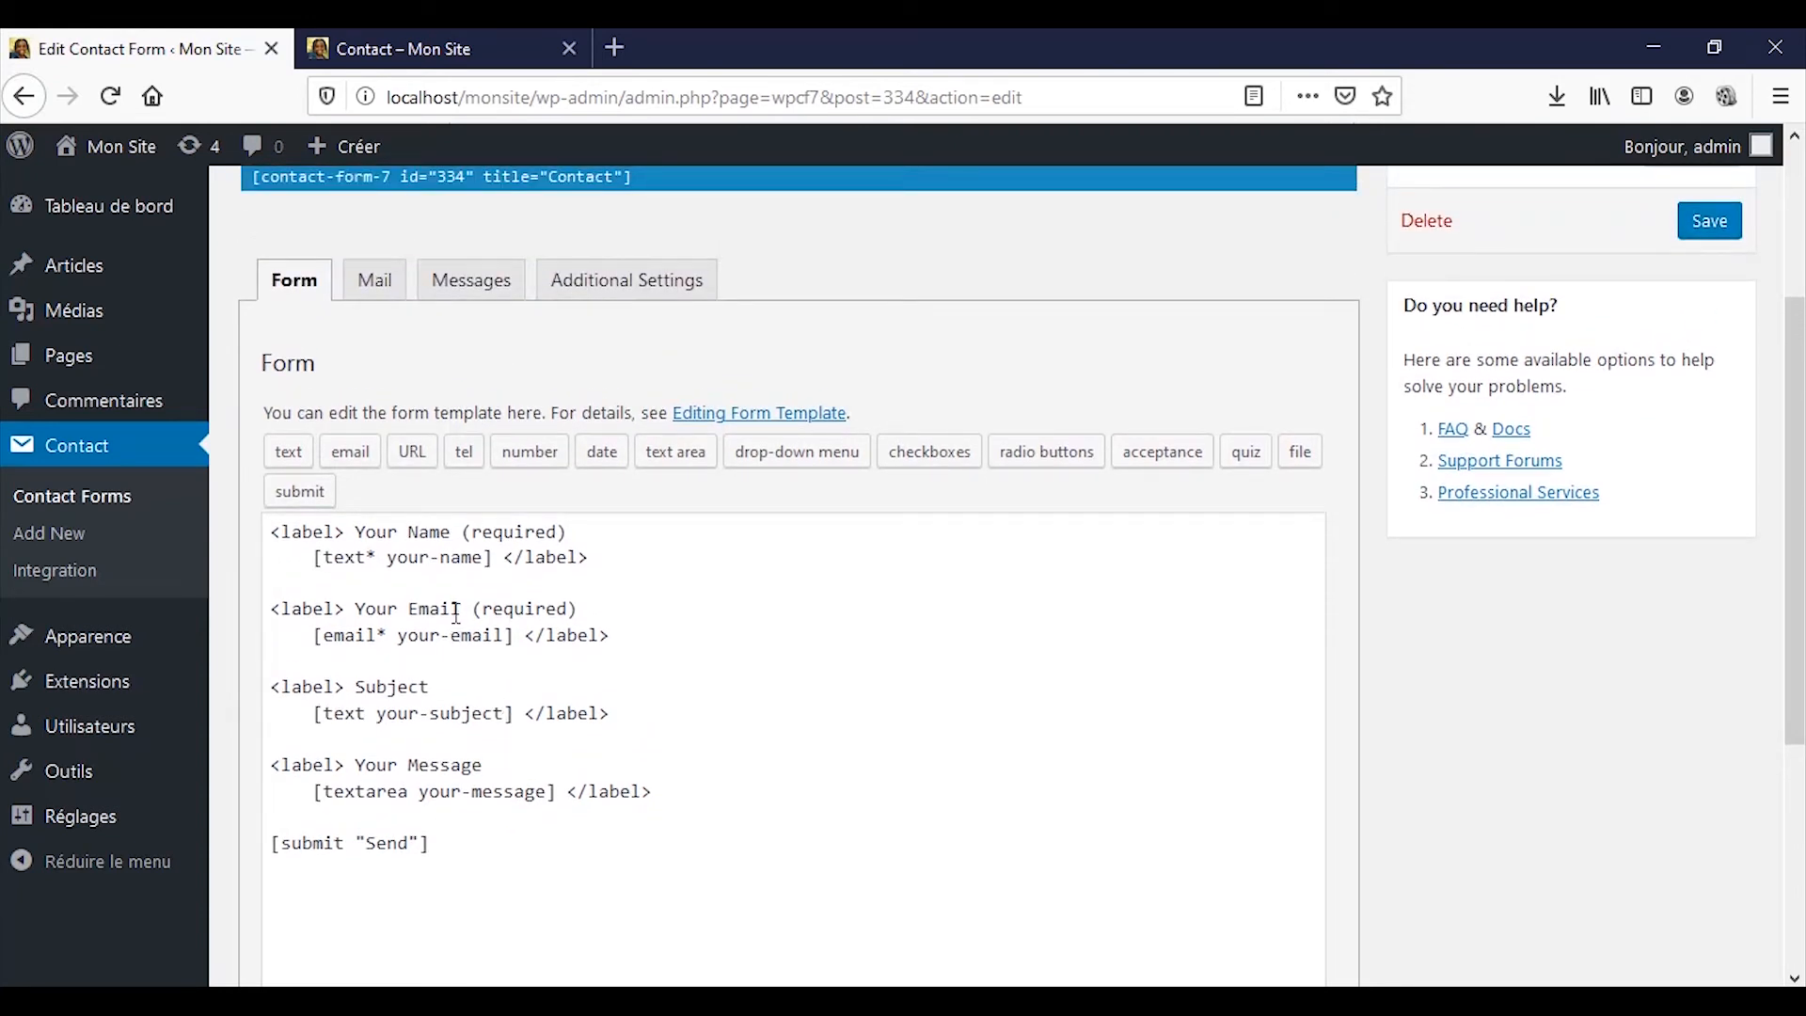
- Try inserting the tag [date date-567] at the very start of the form template, and delete it again
left_click(603, 455)
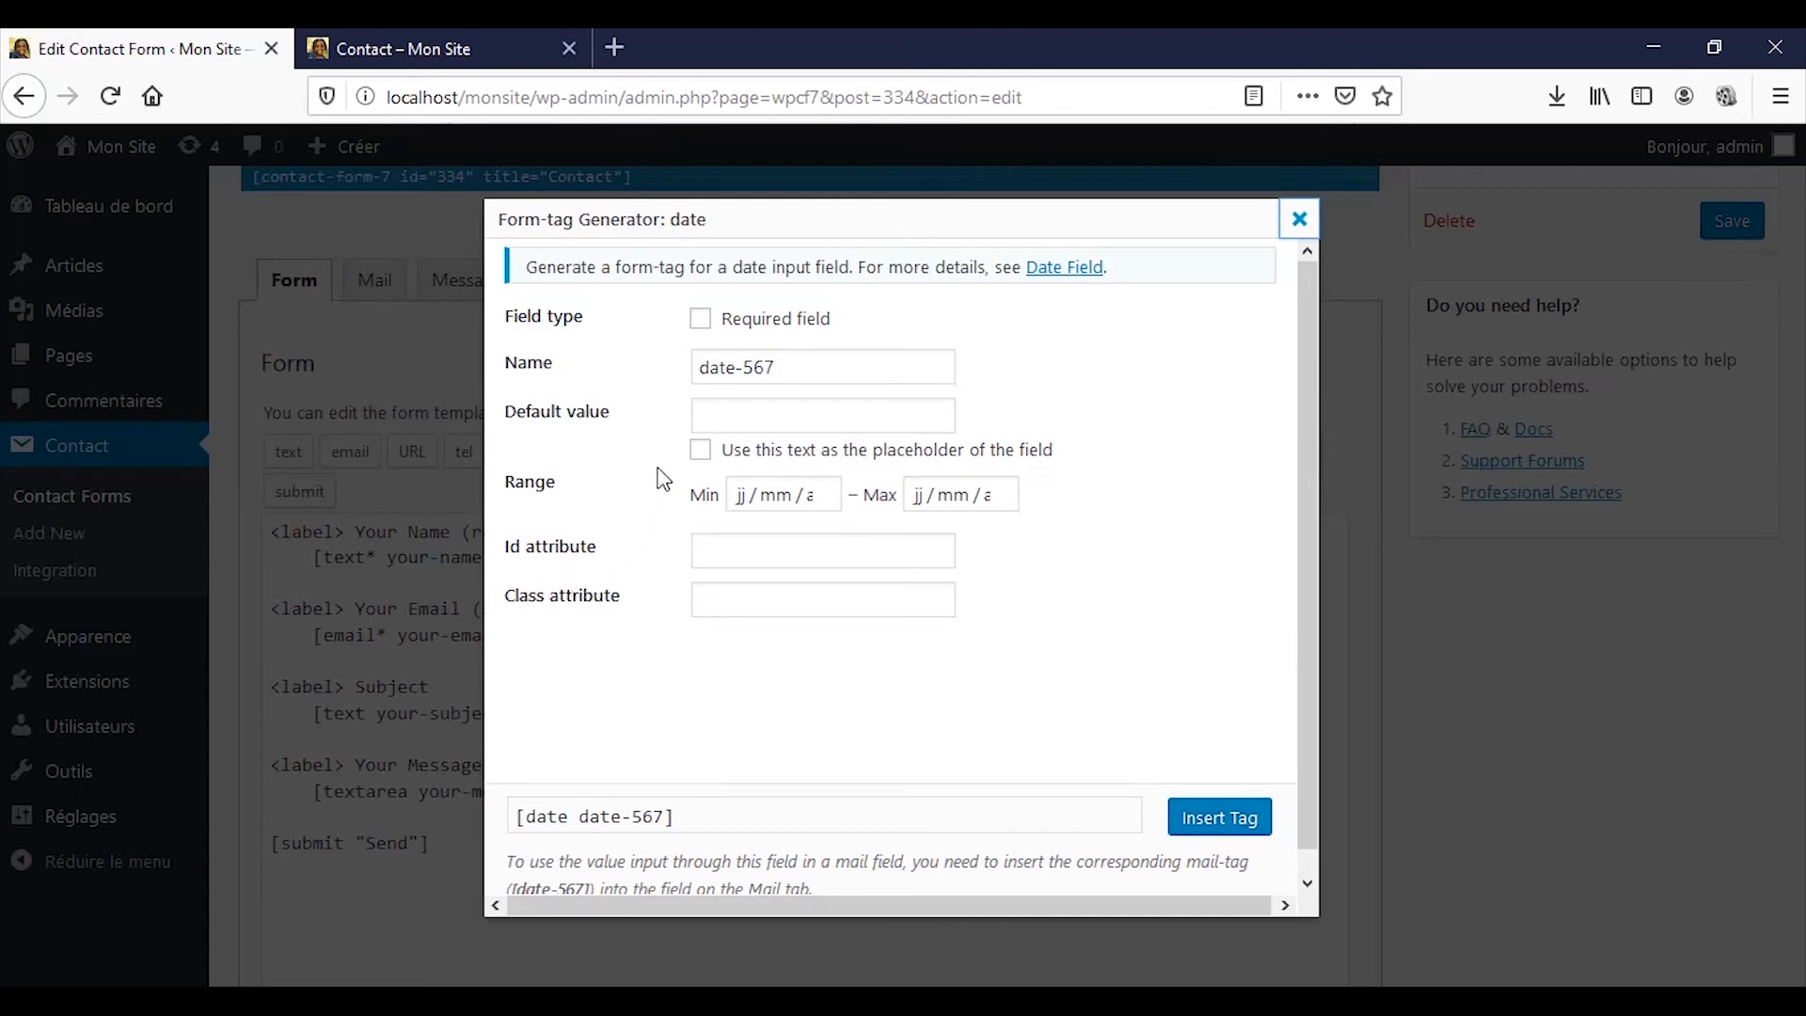
scroll(726, 718, "down", 1)
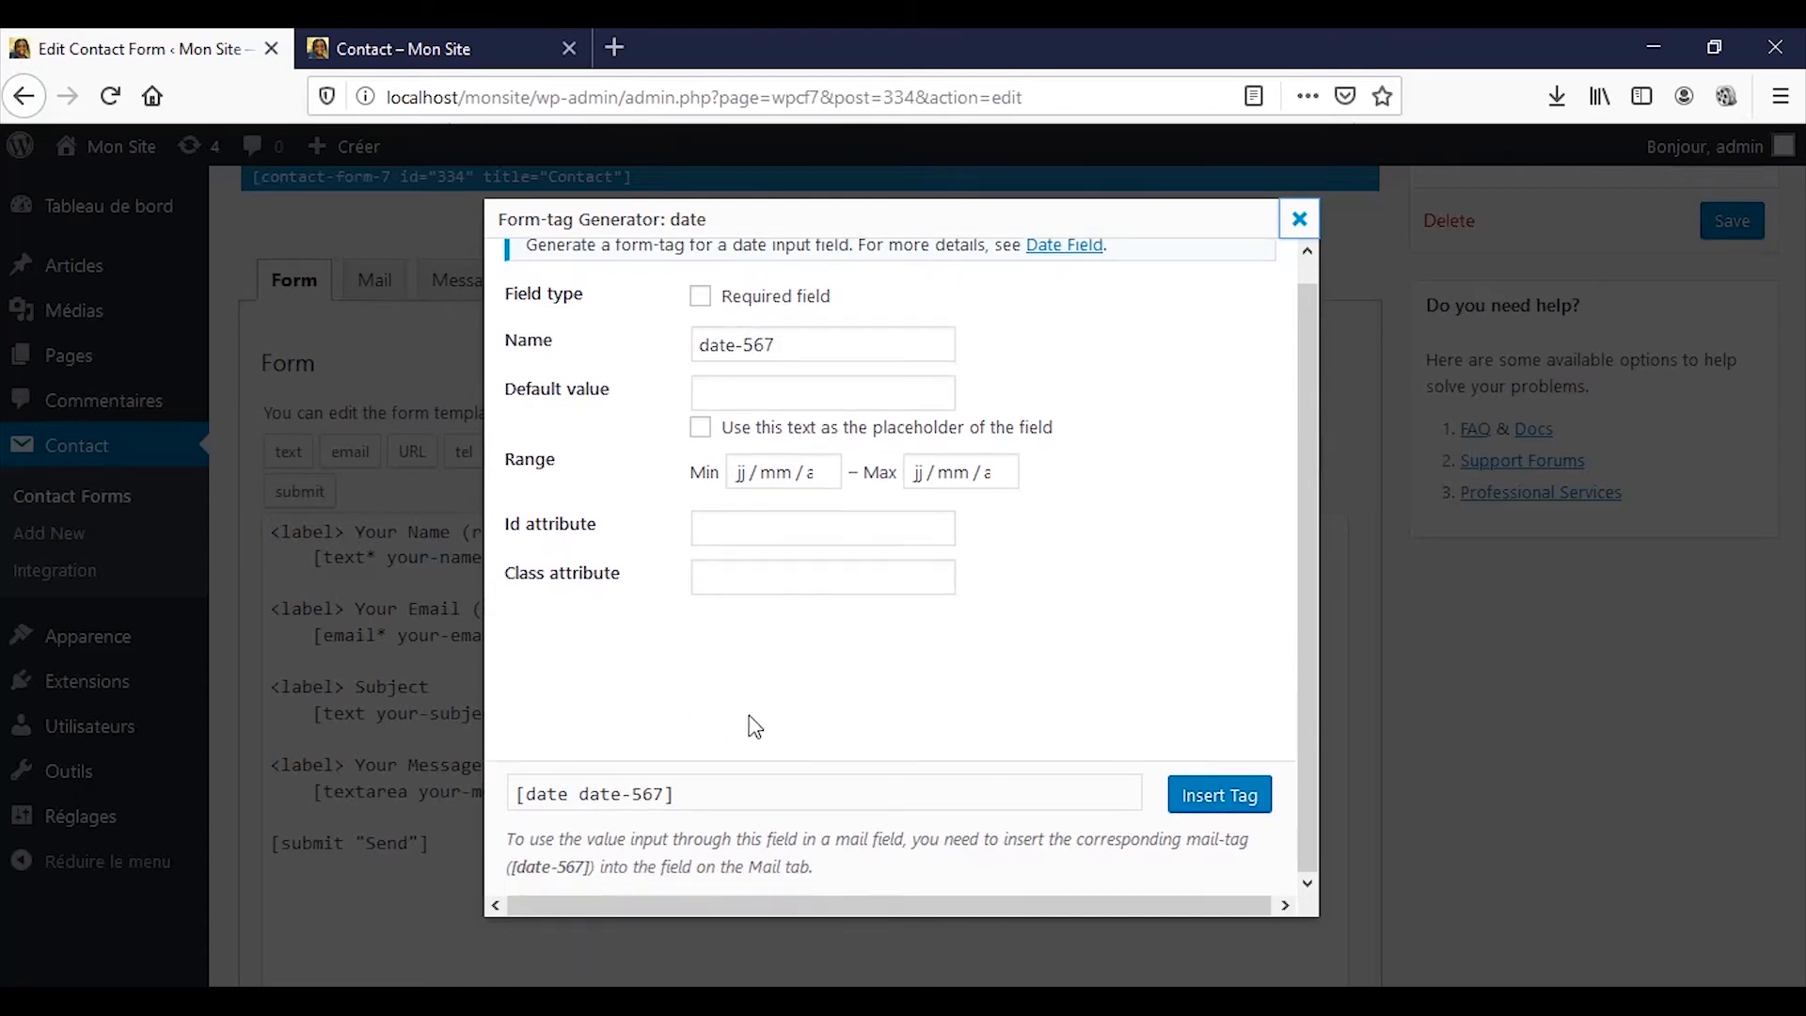
left_click(1248, 804)
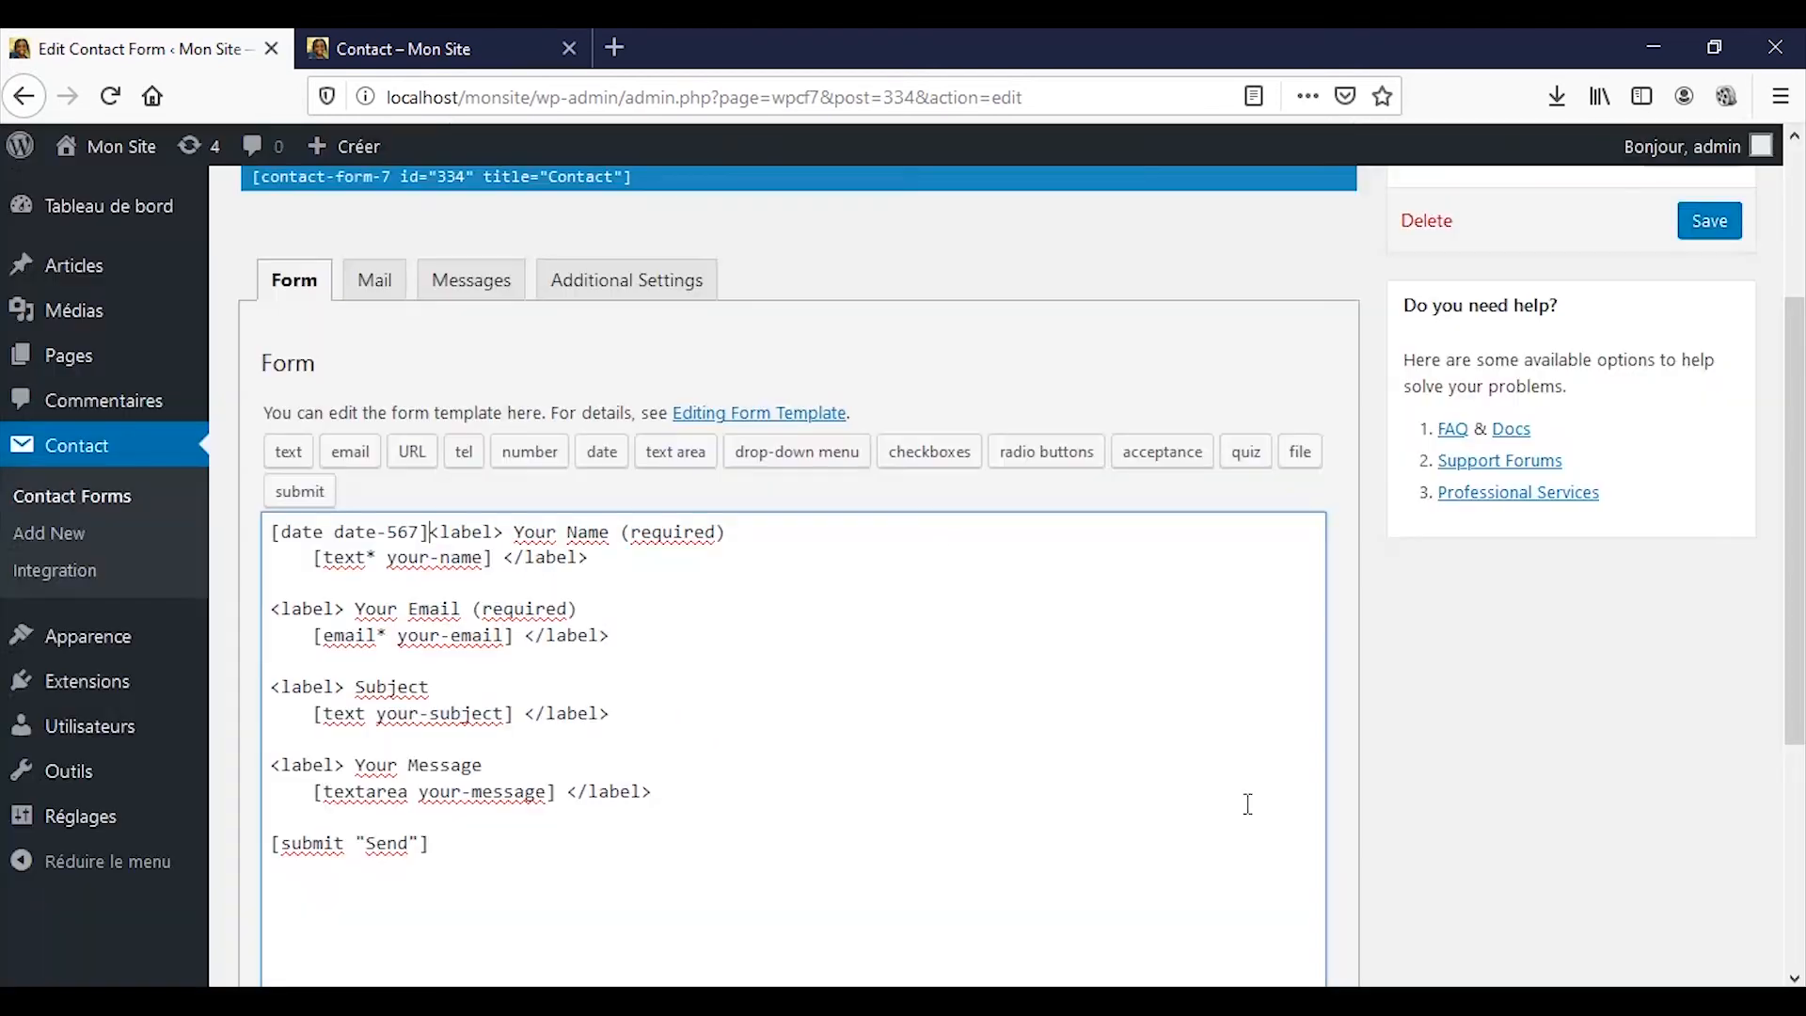
left_click(423, 532)
left_click_drag(428, 532, 211, 532)
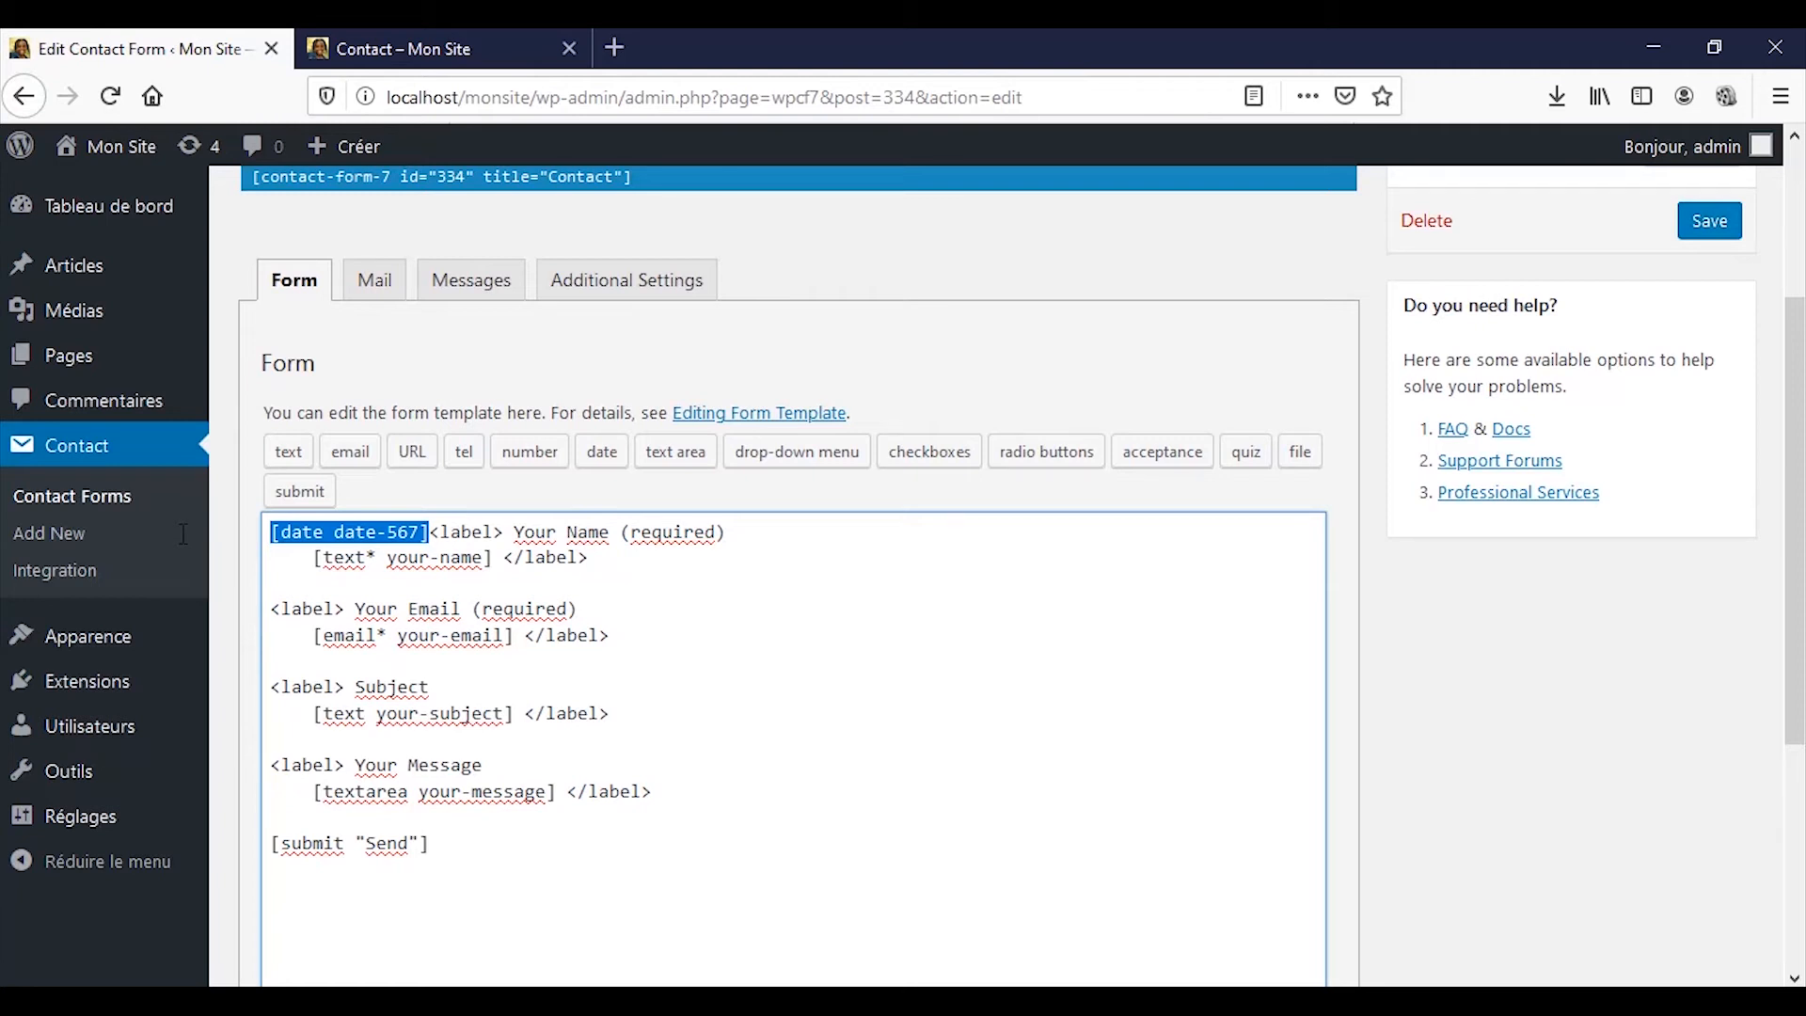
key("Delete")
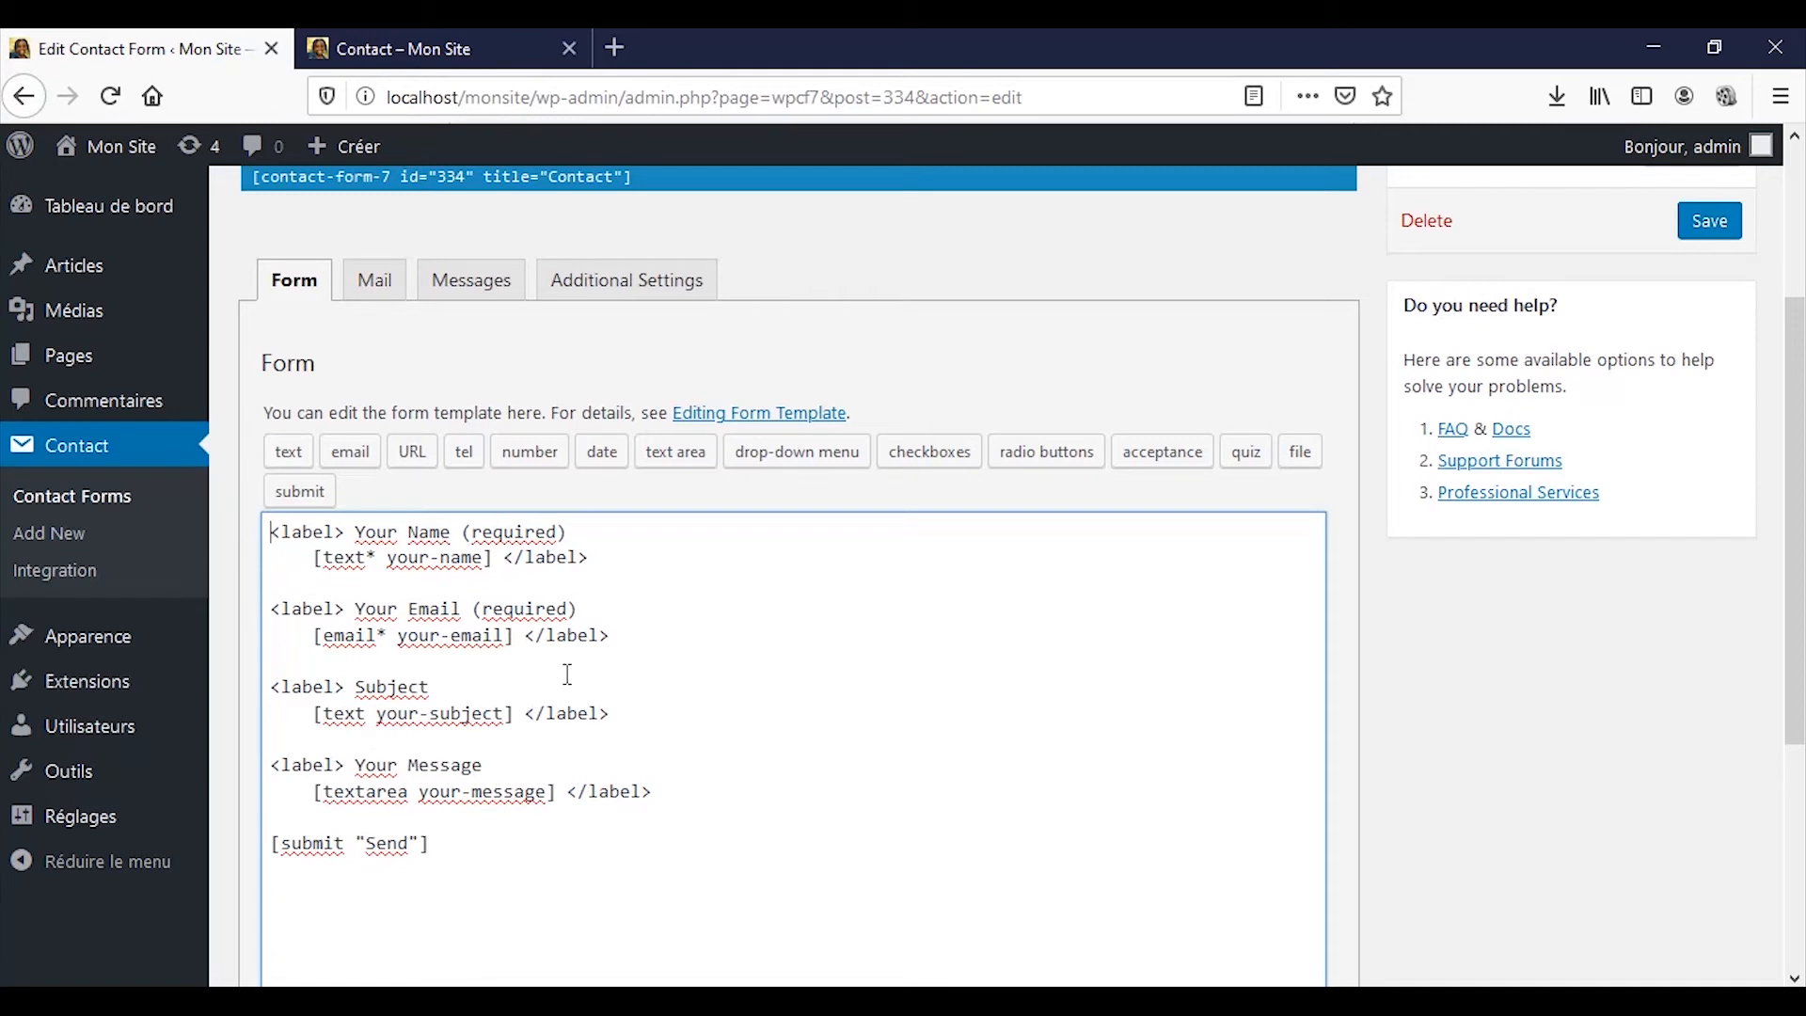
- Duplicate the "Your Email (required)" label block in the form template, placing the copy between the original and the Subject block
left_click(625, 637)
key("Return")
key("Return")
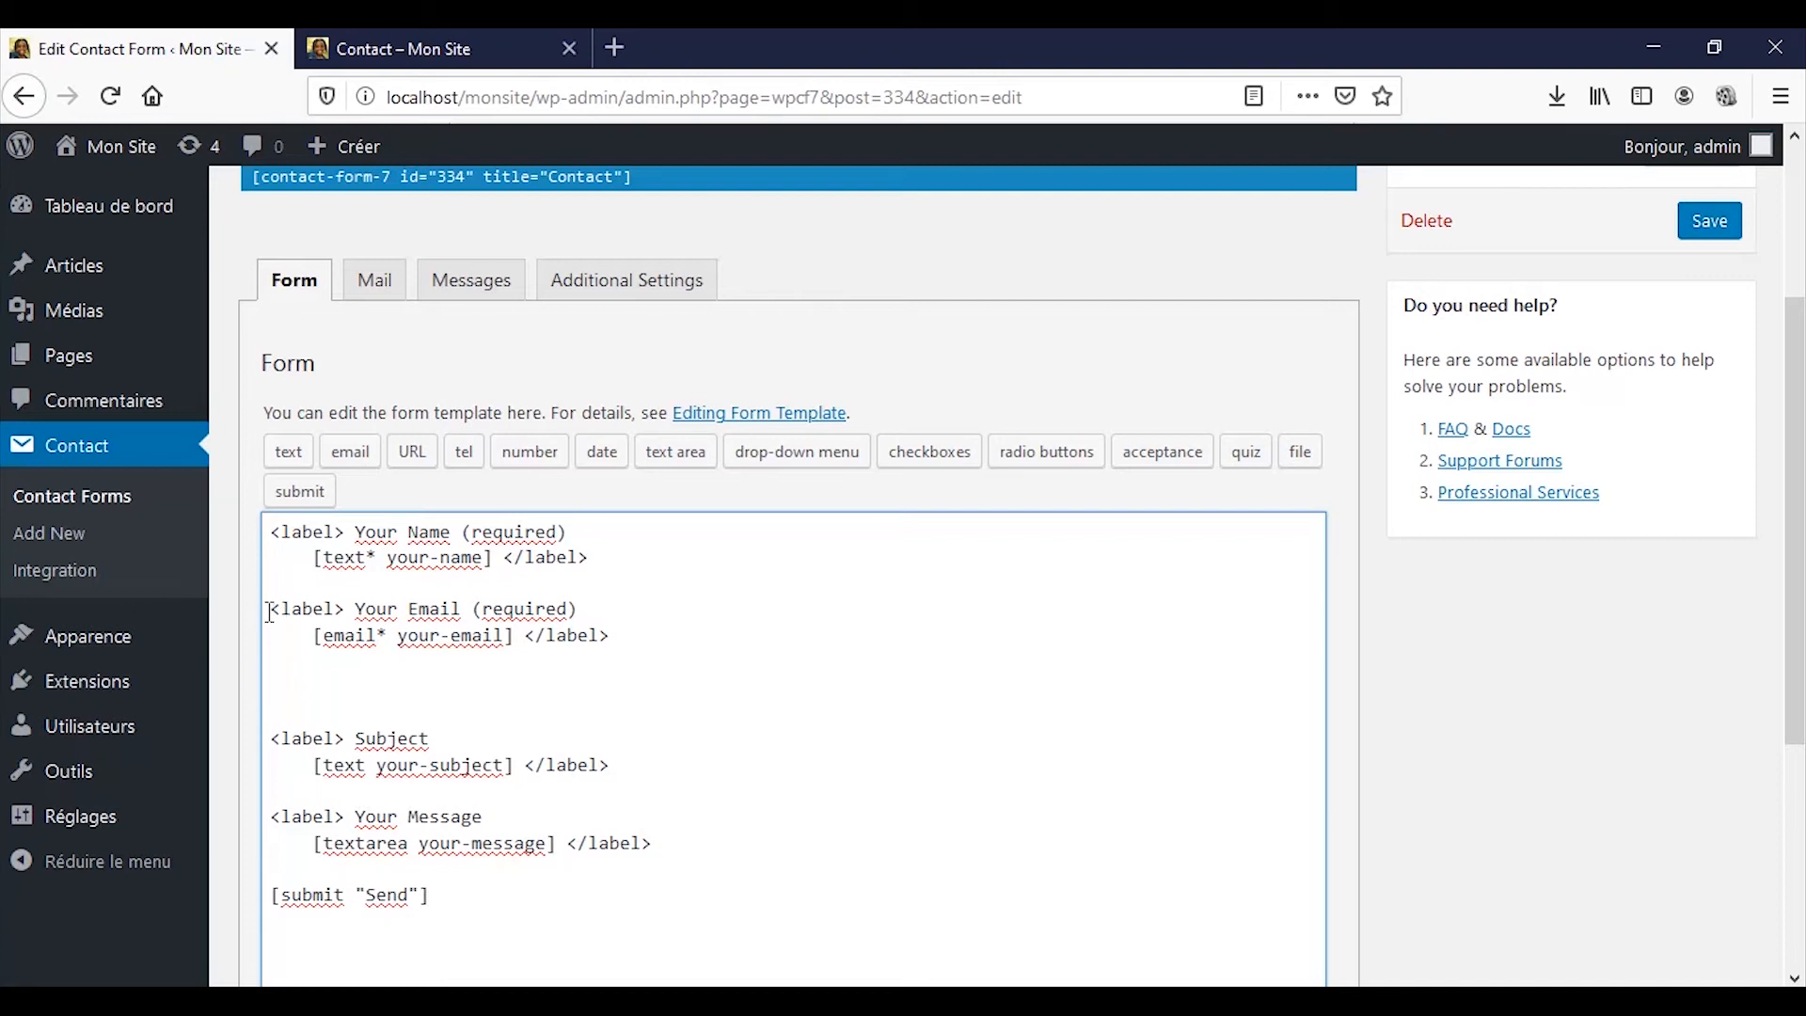
left_click_drag(271, 613, 611, 638)
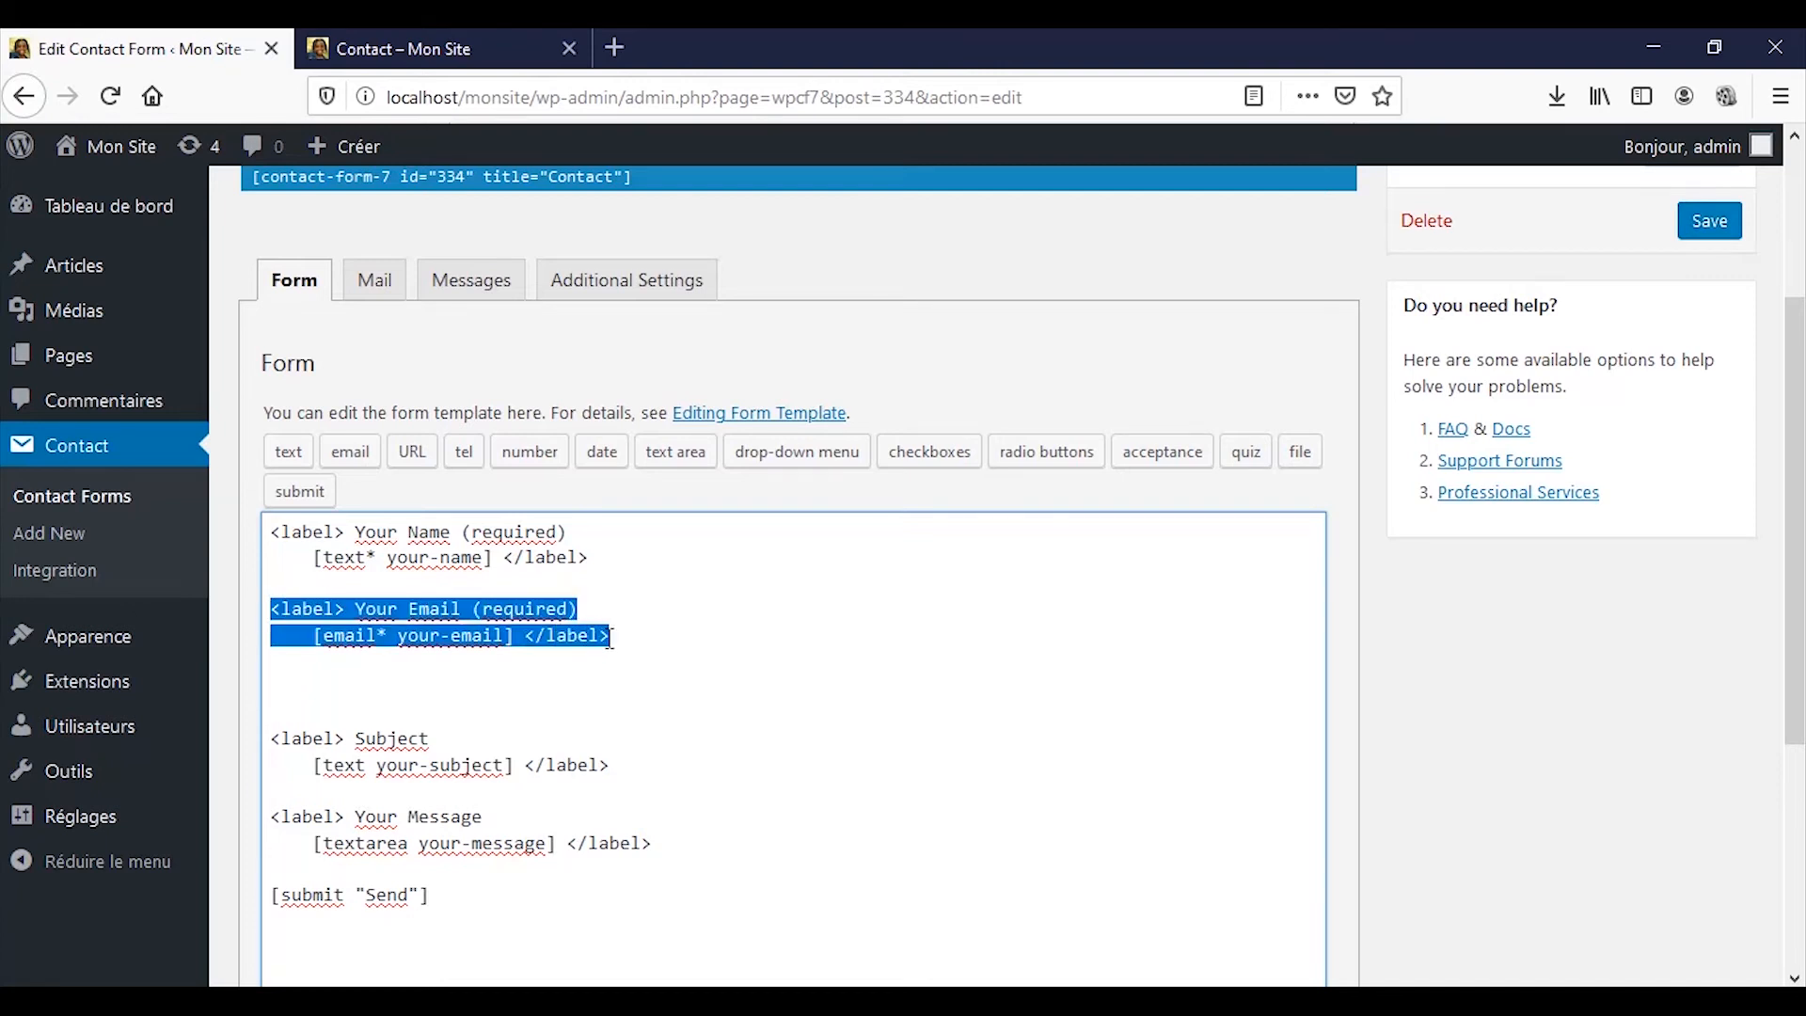
right_click(542, 645)
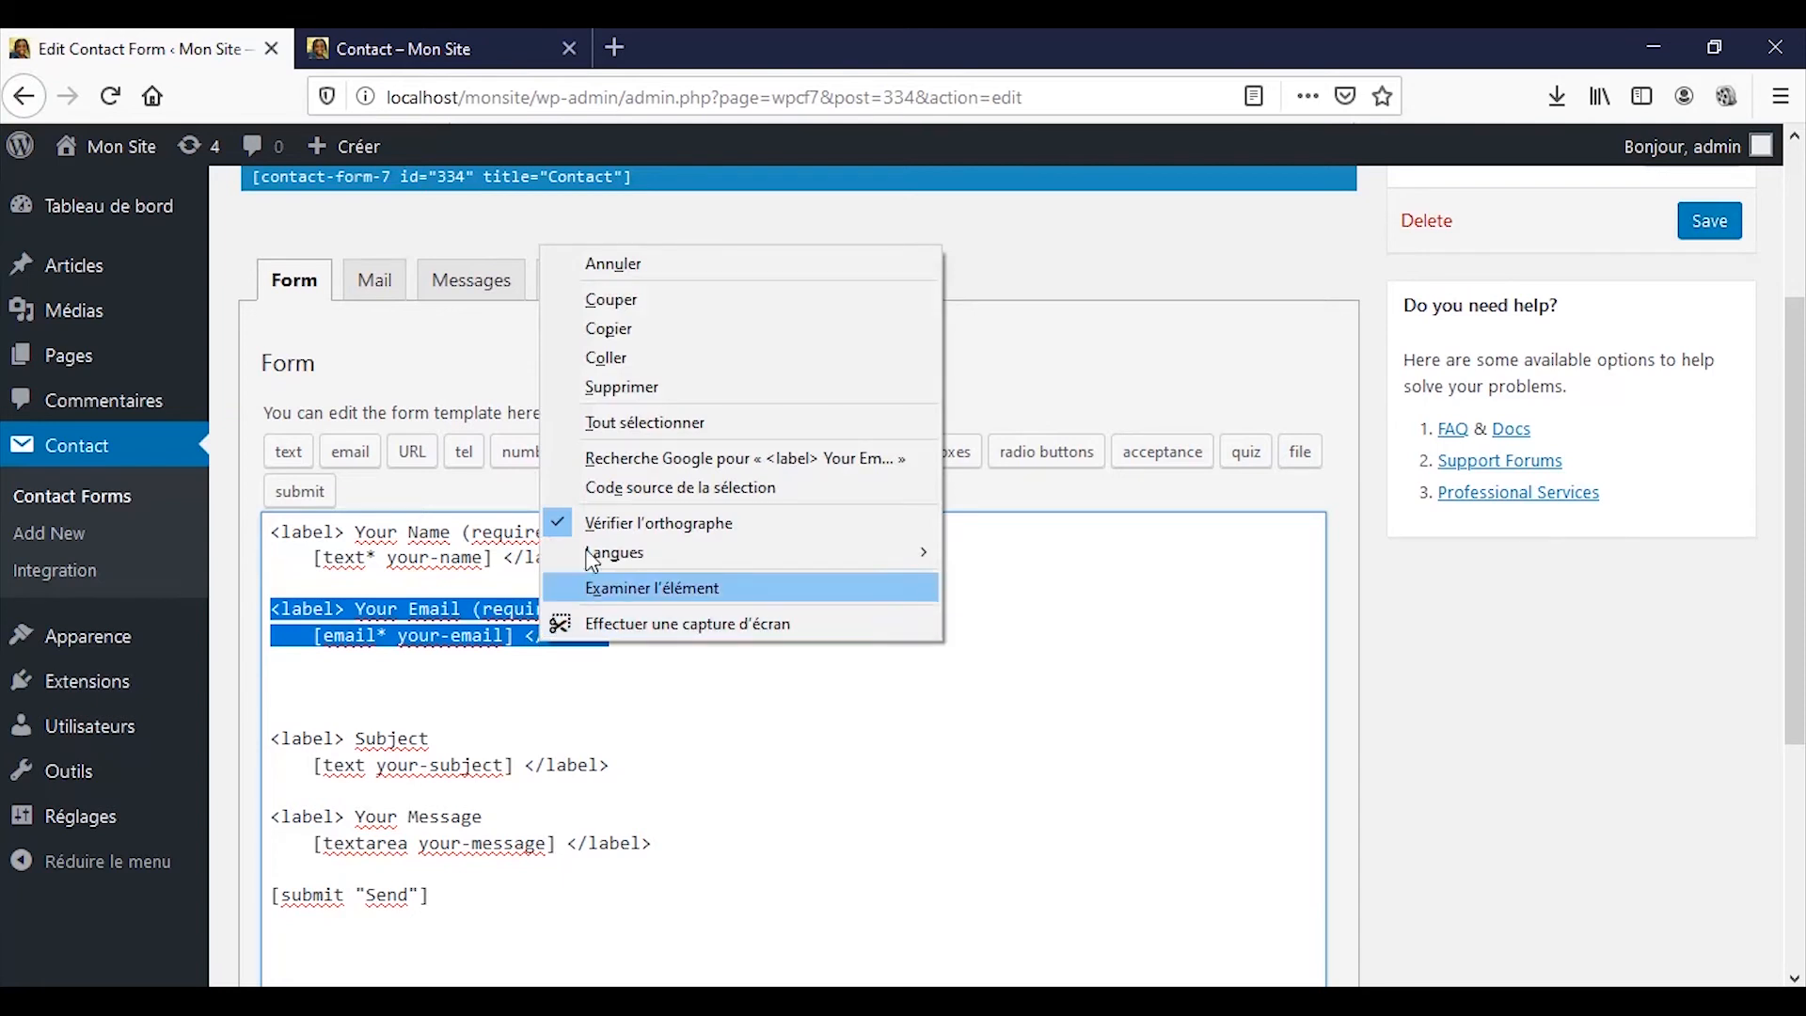
left_click(629, 331)
left_click(337, 691)
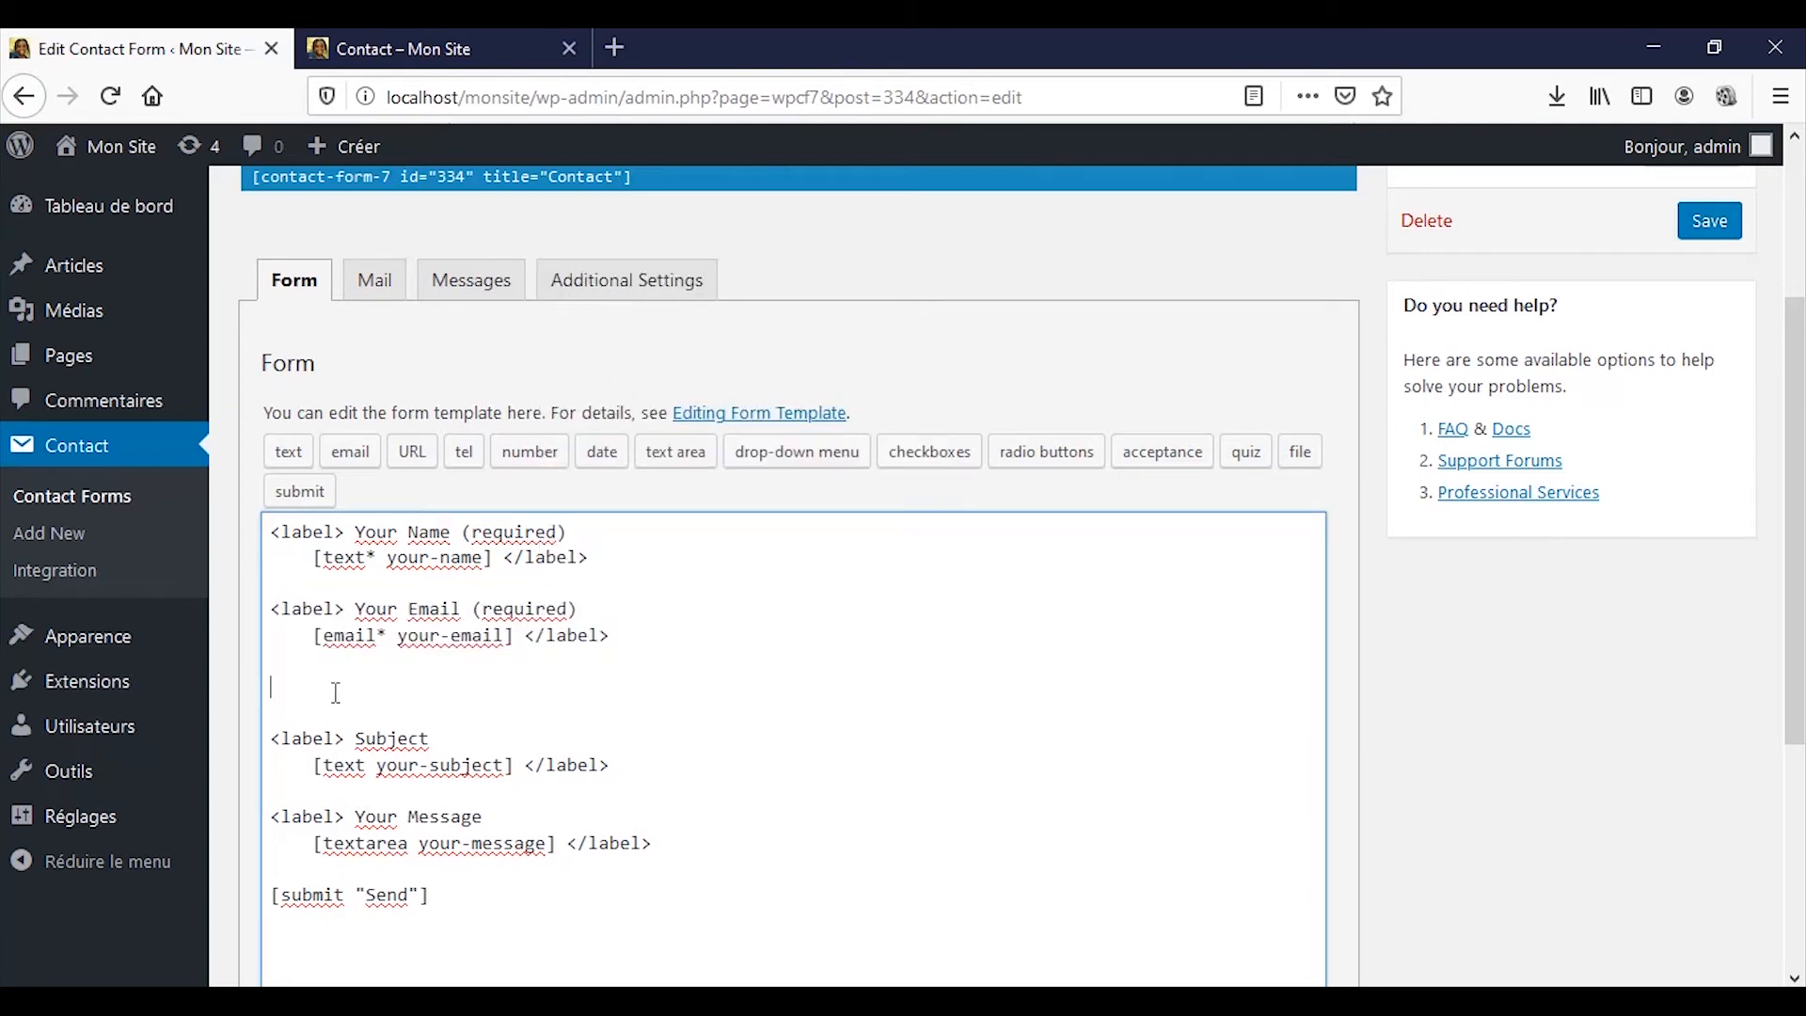
key("ctrl+v")
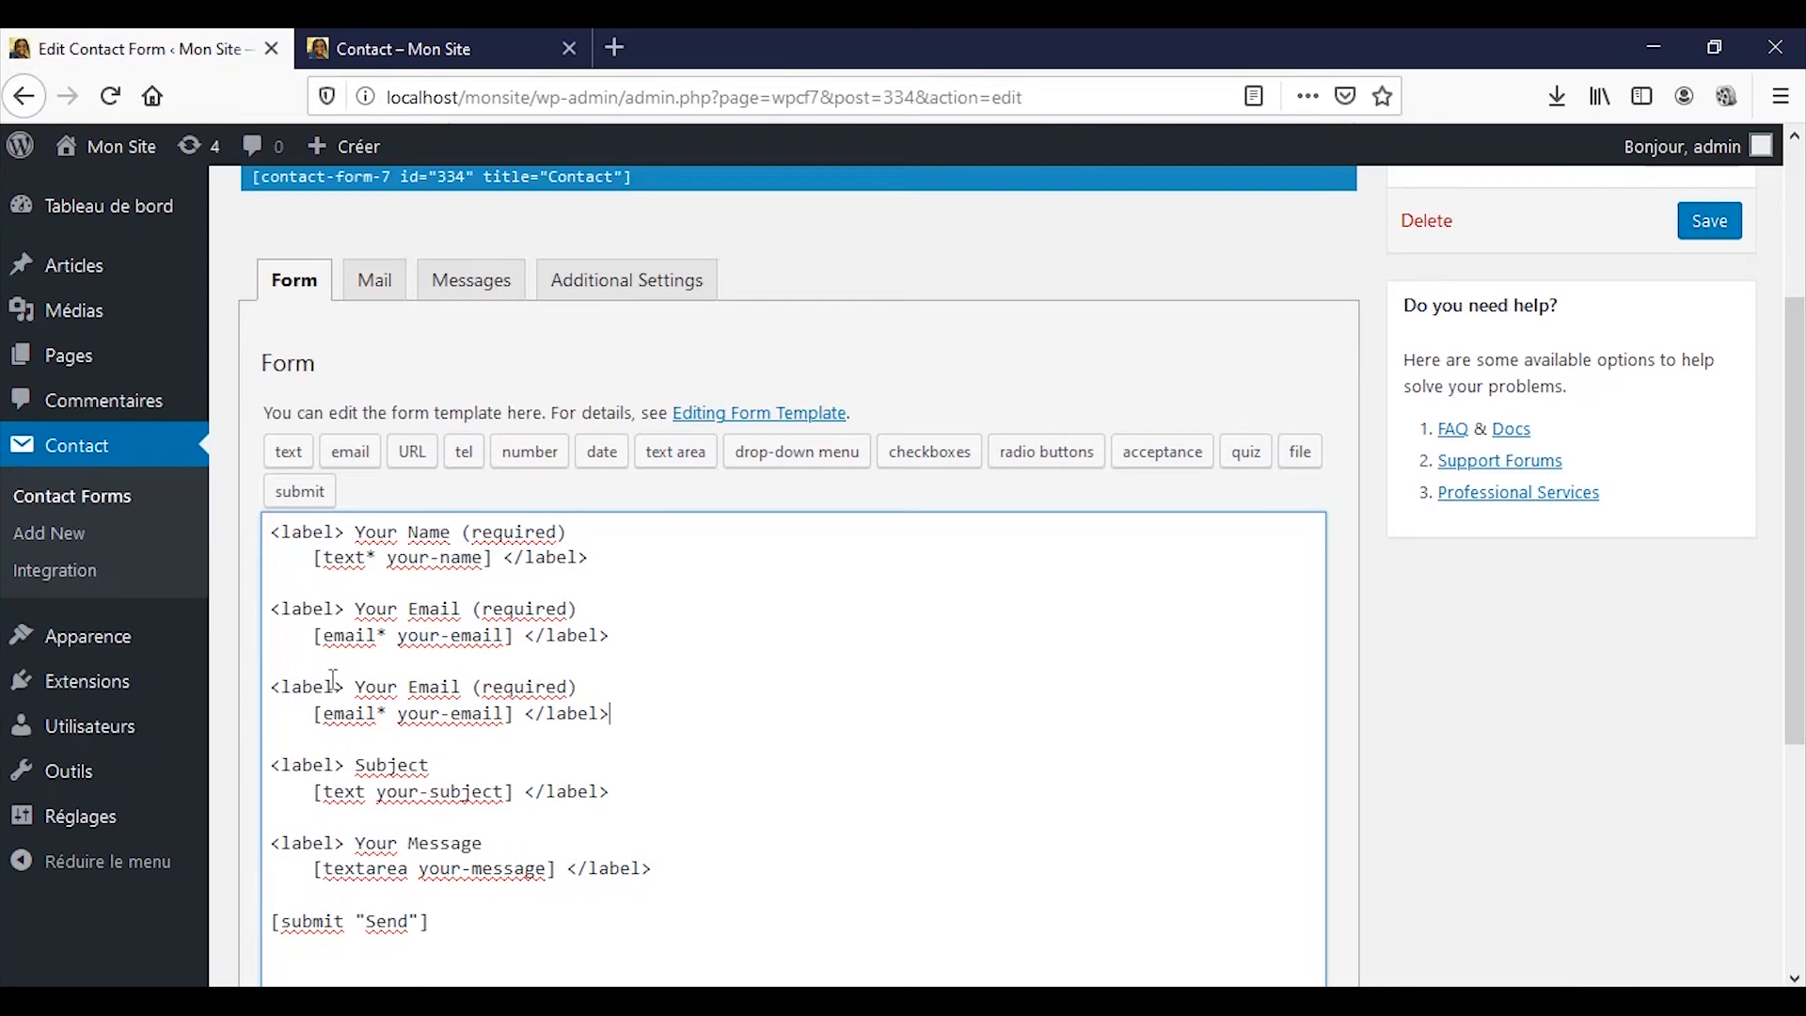
- Compare the Subject label on the public Contact page with its opening and closing label tags in the form template
left_click(395, 49)
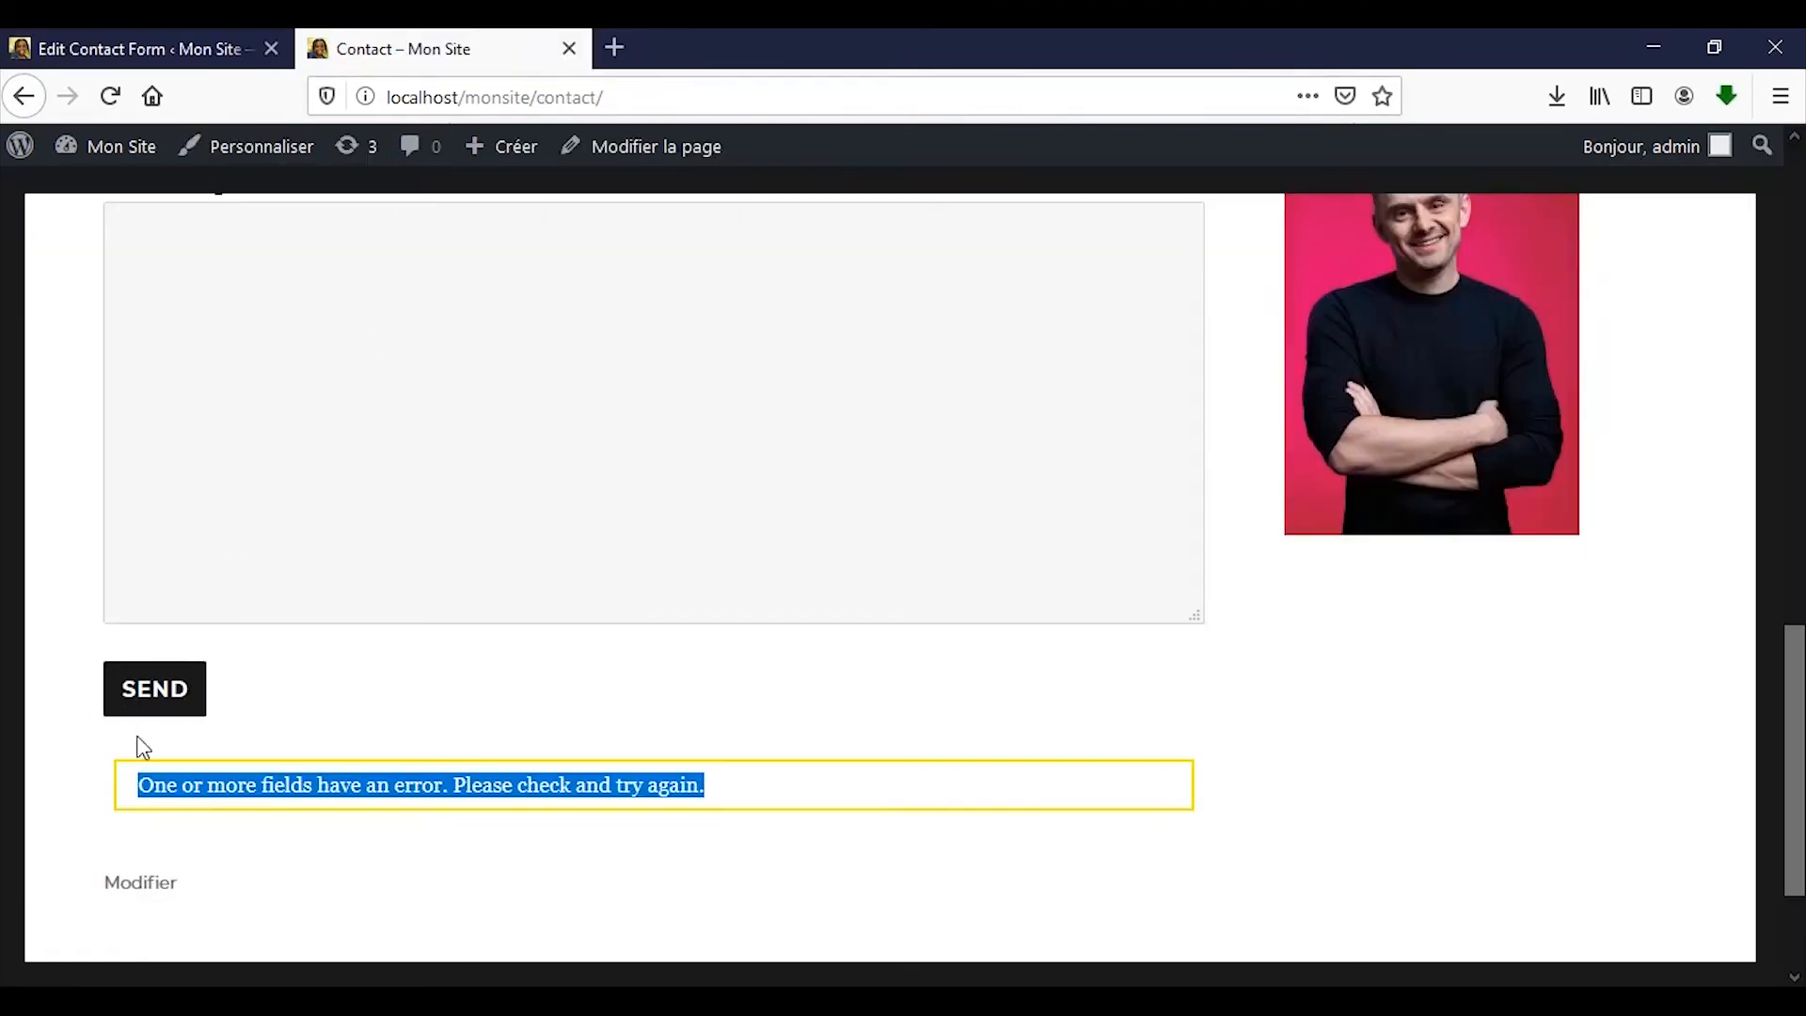
scroll(282, 609, "up", 5)
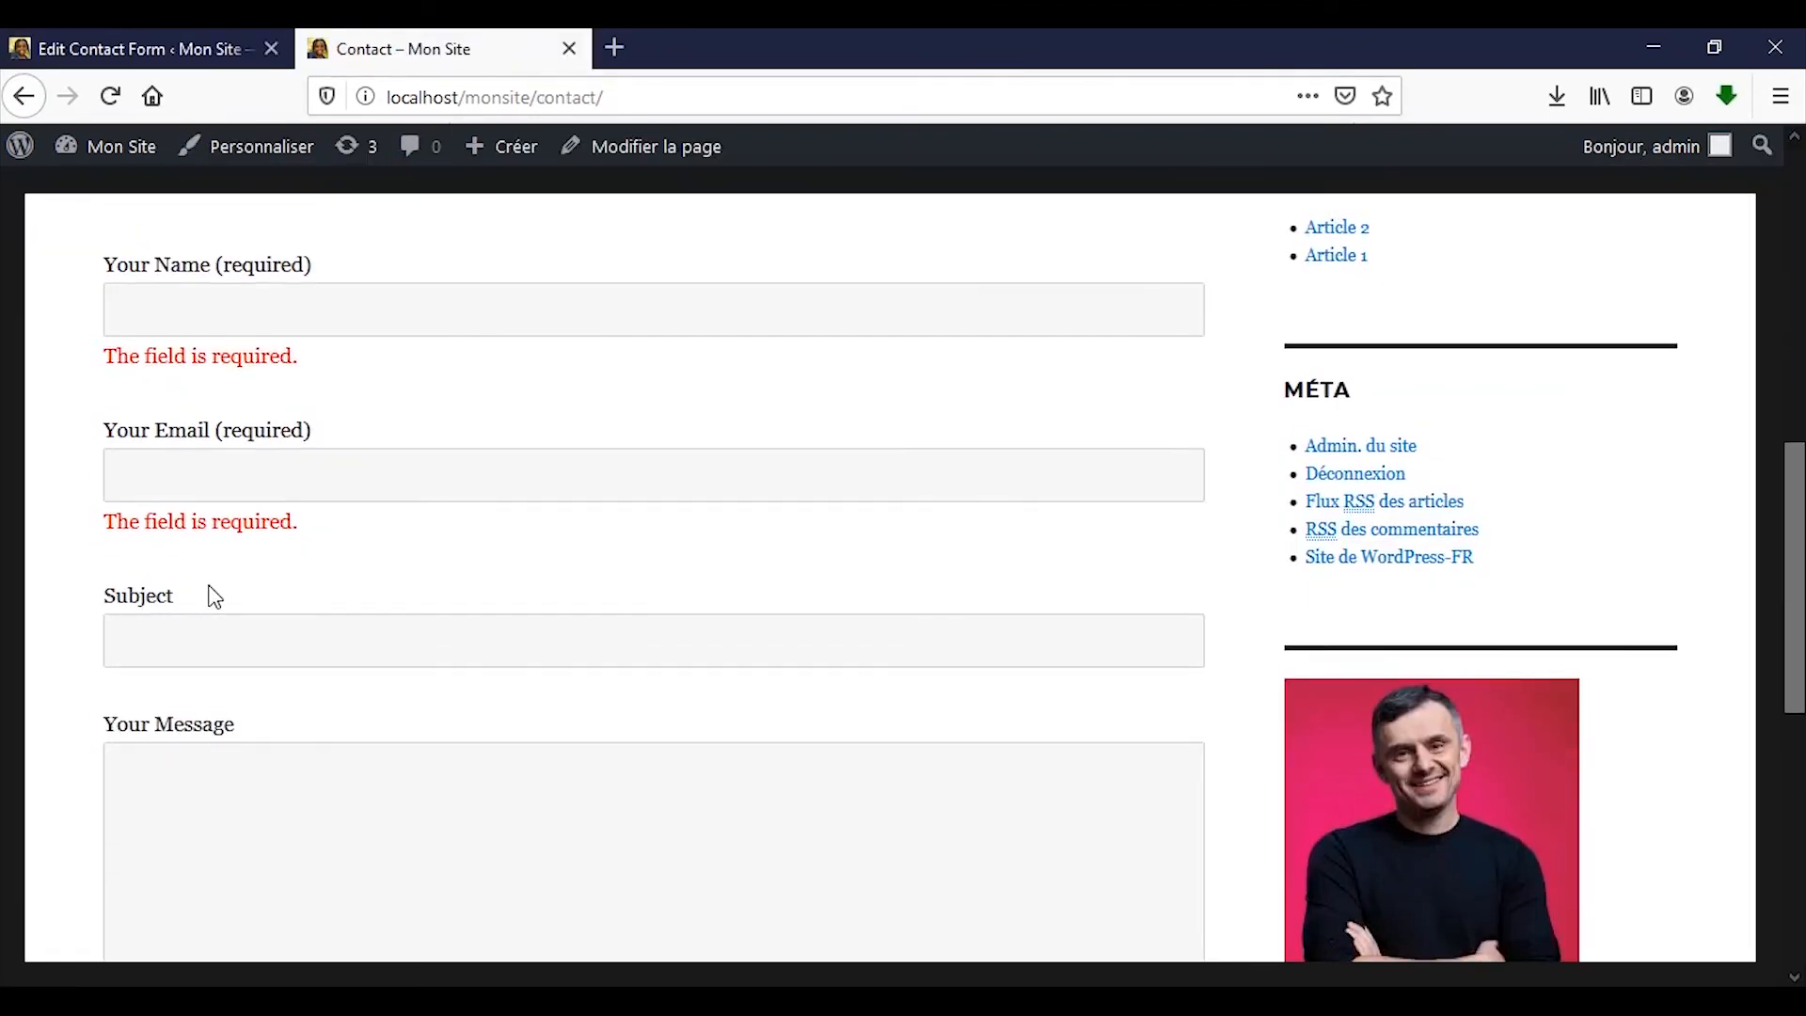
left_click_drag(175, 598, 110, 599)
left_click(113, 42)
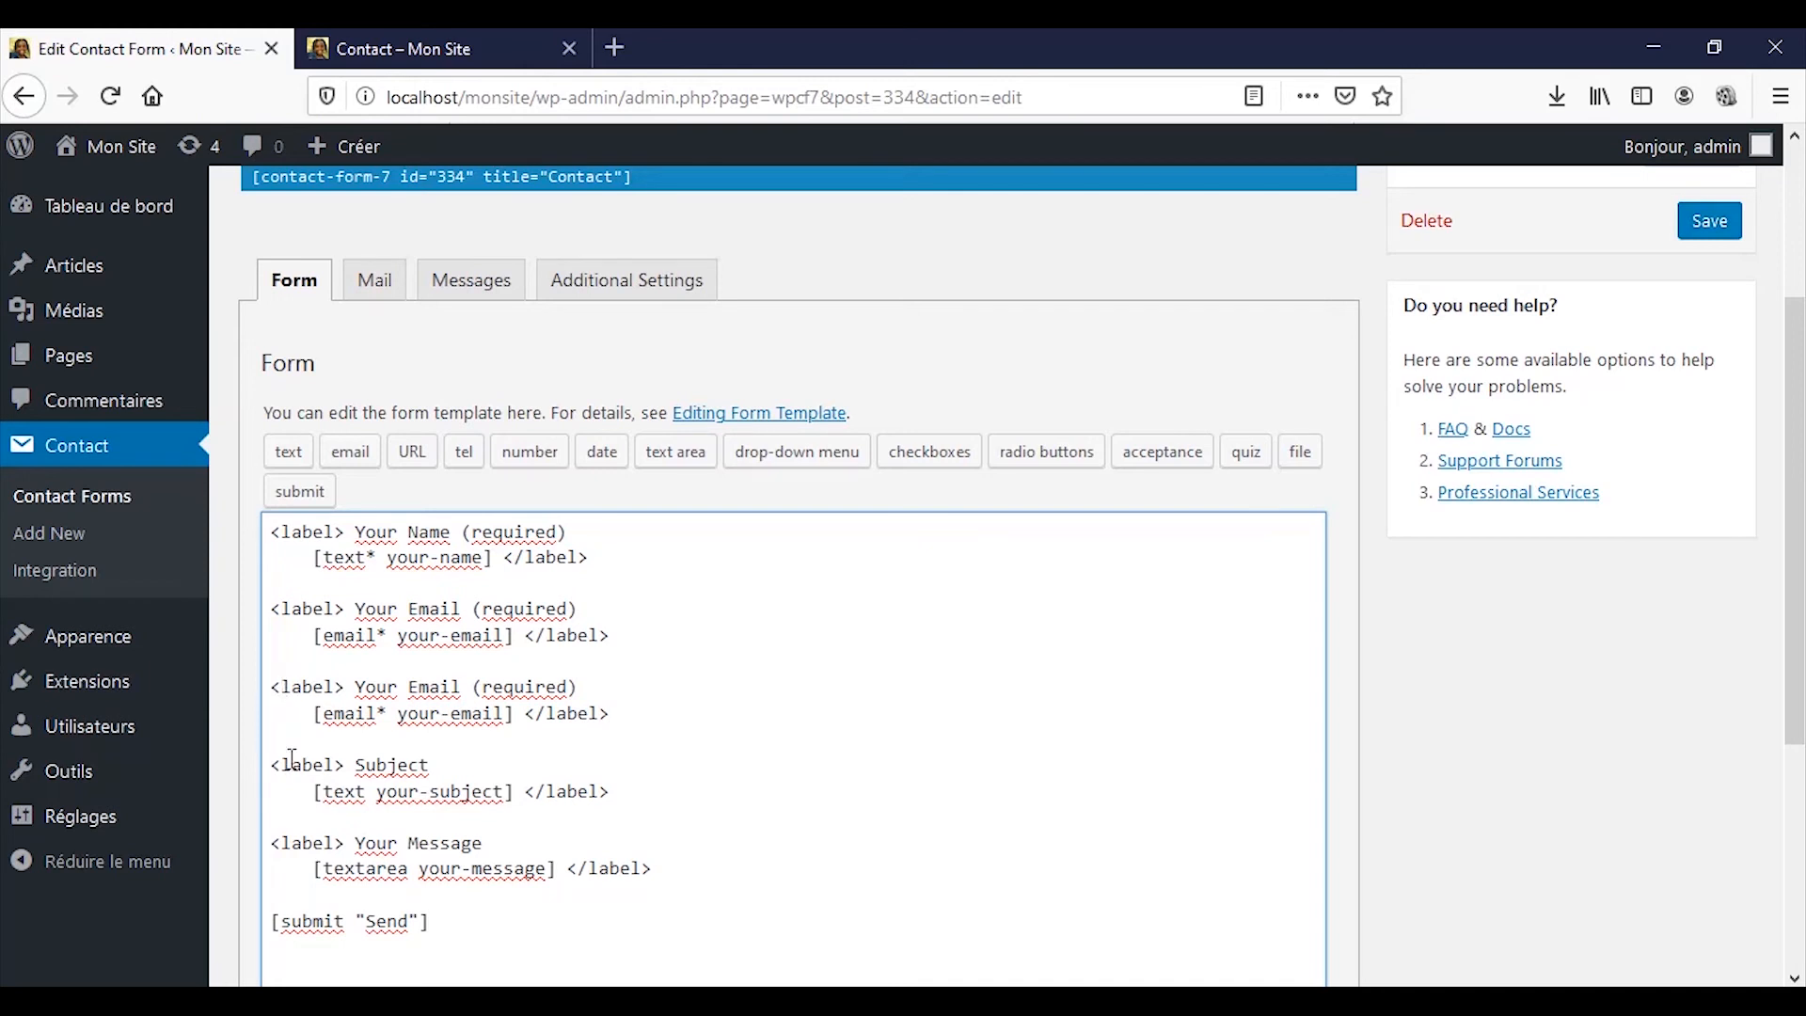
left_click_drag(271, 764, 346, 766)
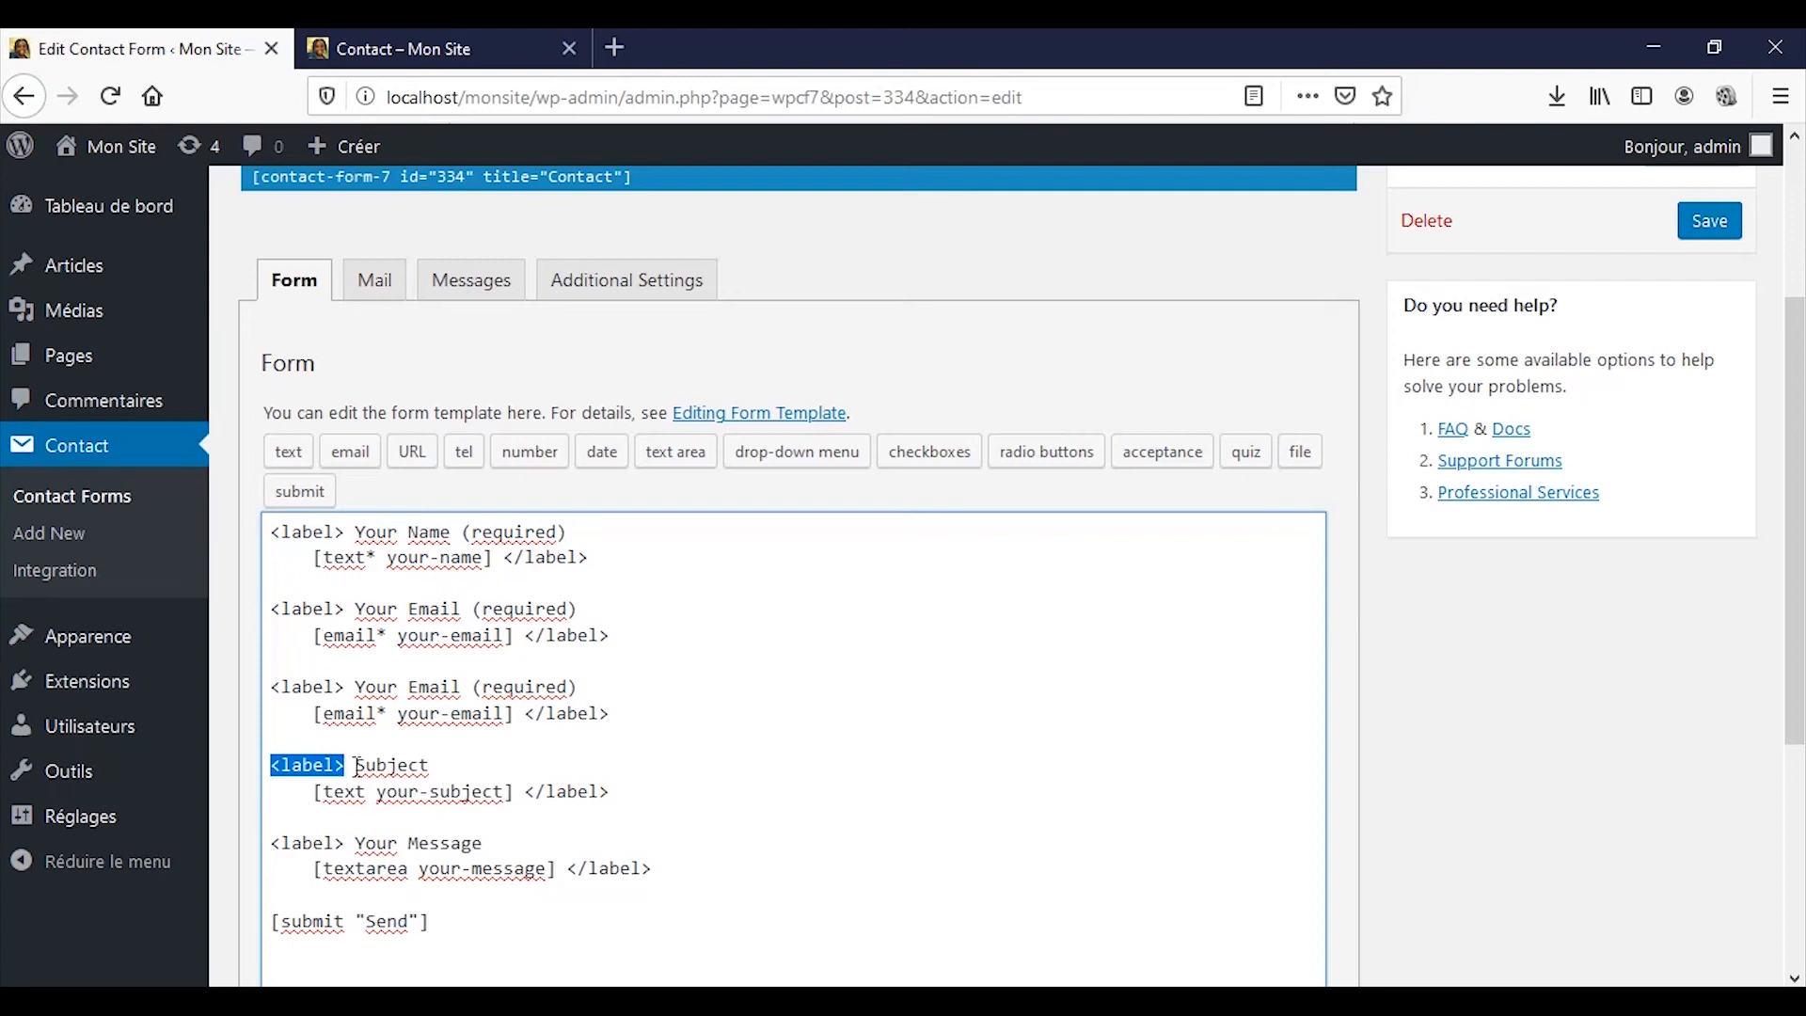
left_click_drag(524, 791, 613, 791)
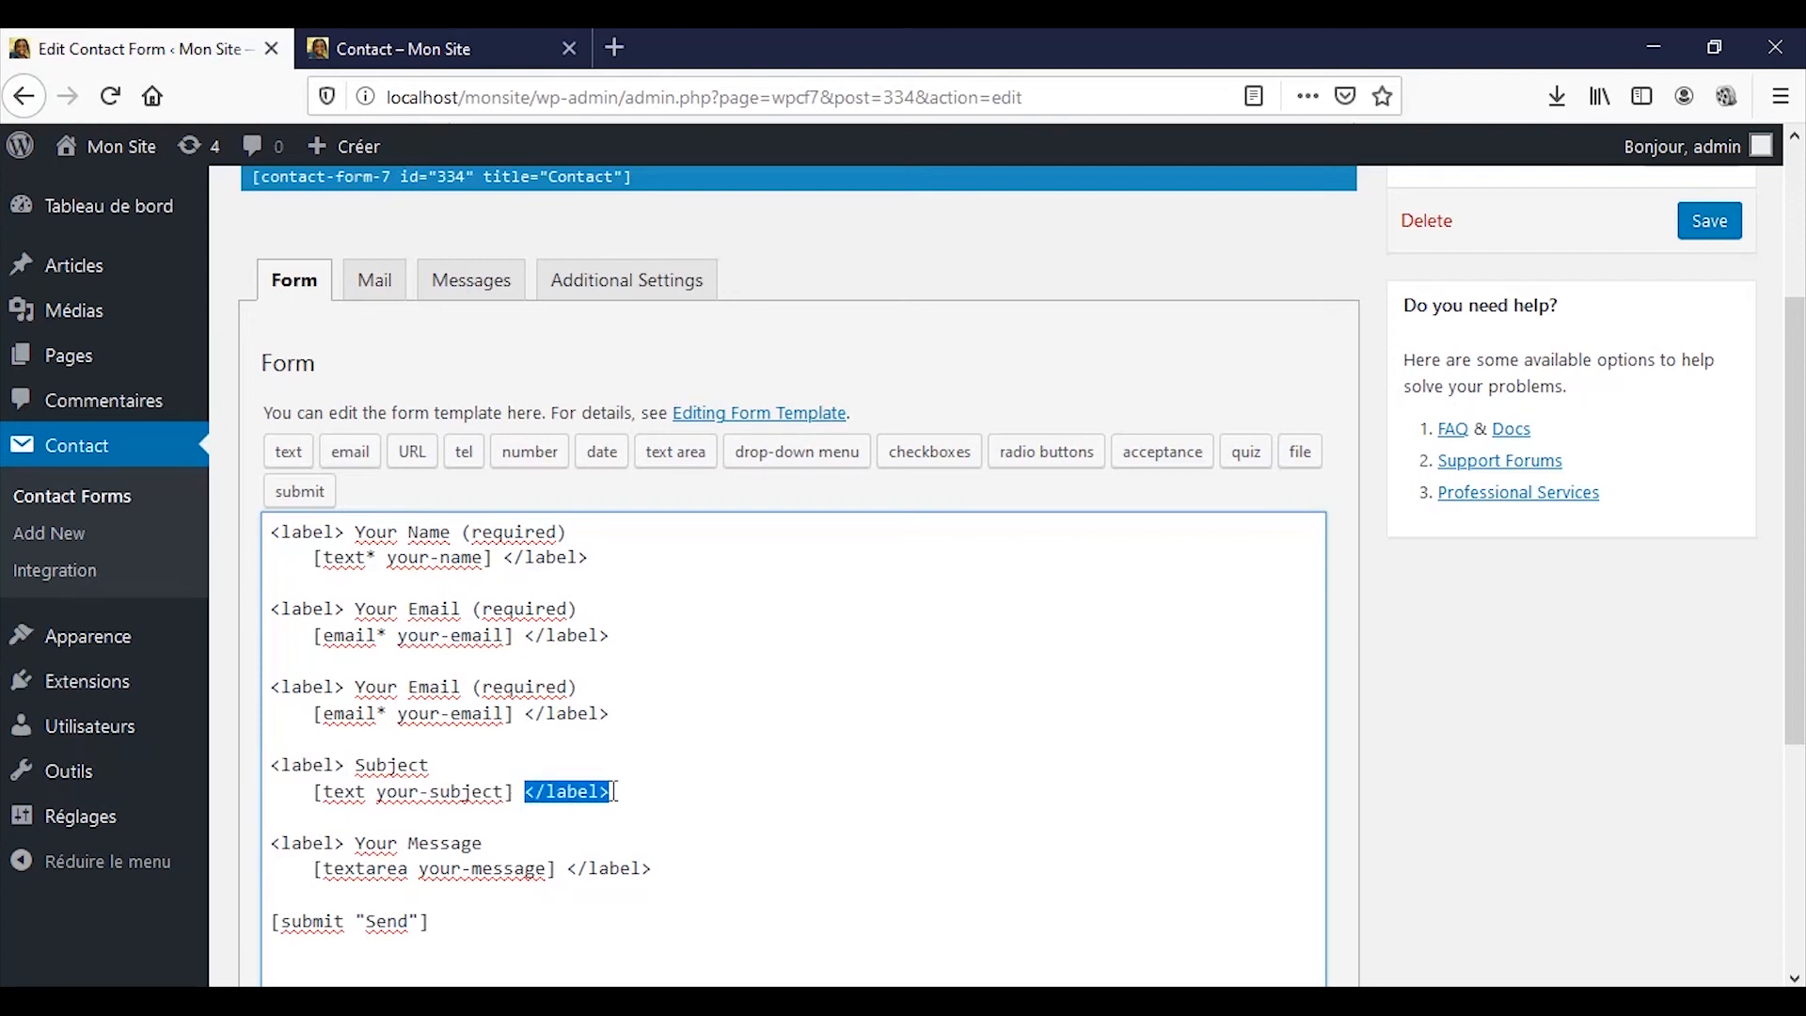
left_click(373, 767)
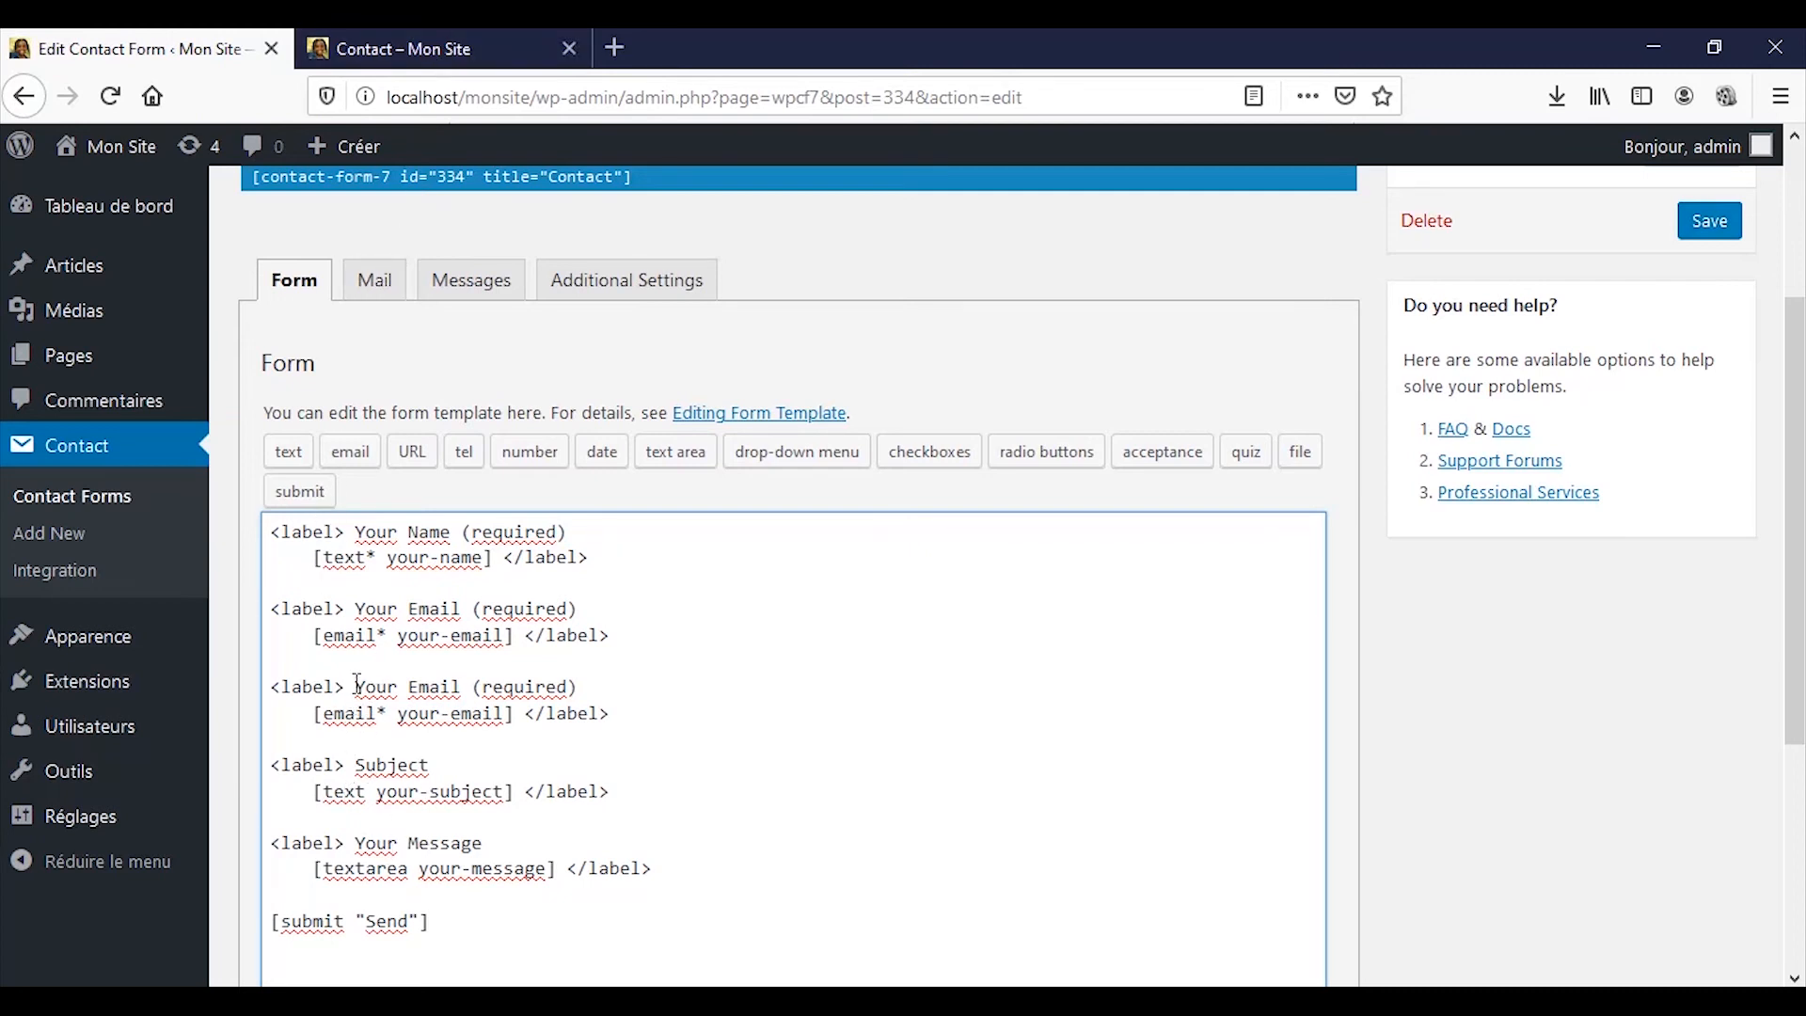
- Change the label text of the duplicated email block from "Your Email" to "Date", keeping "(required)"
left_click_drag(356, 685, 461, 679)
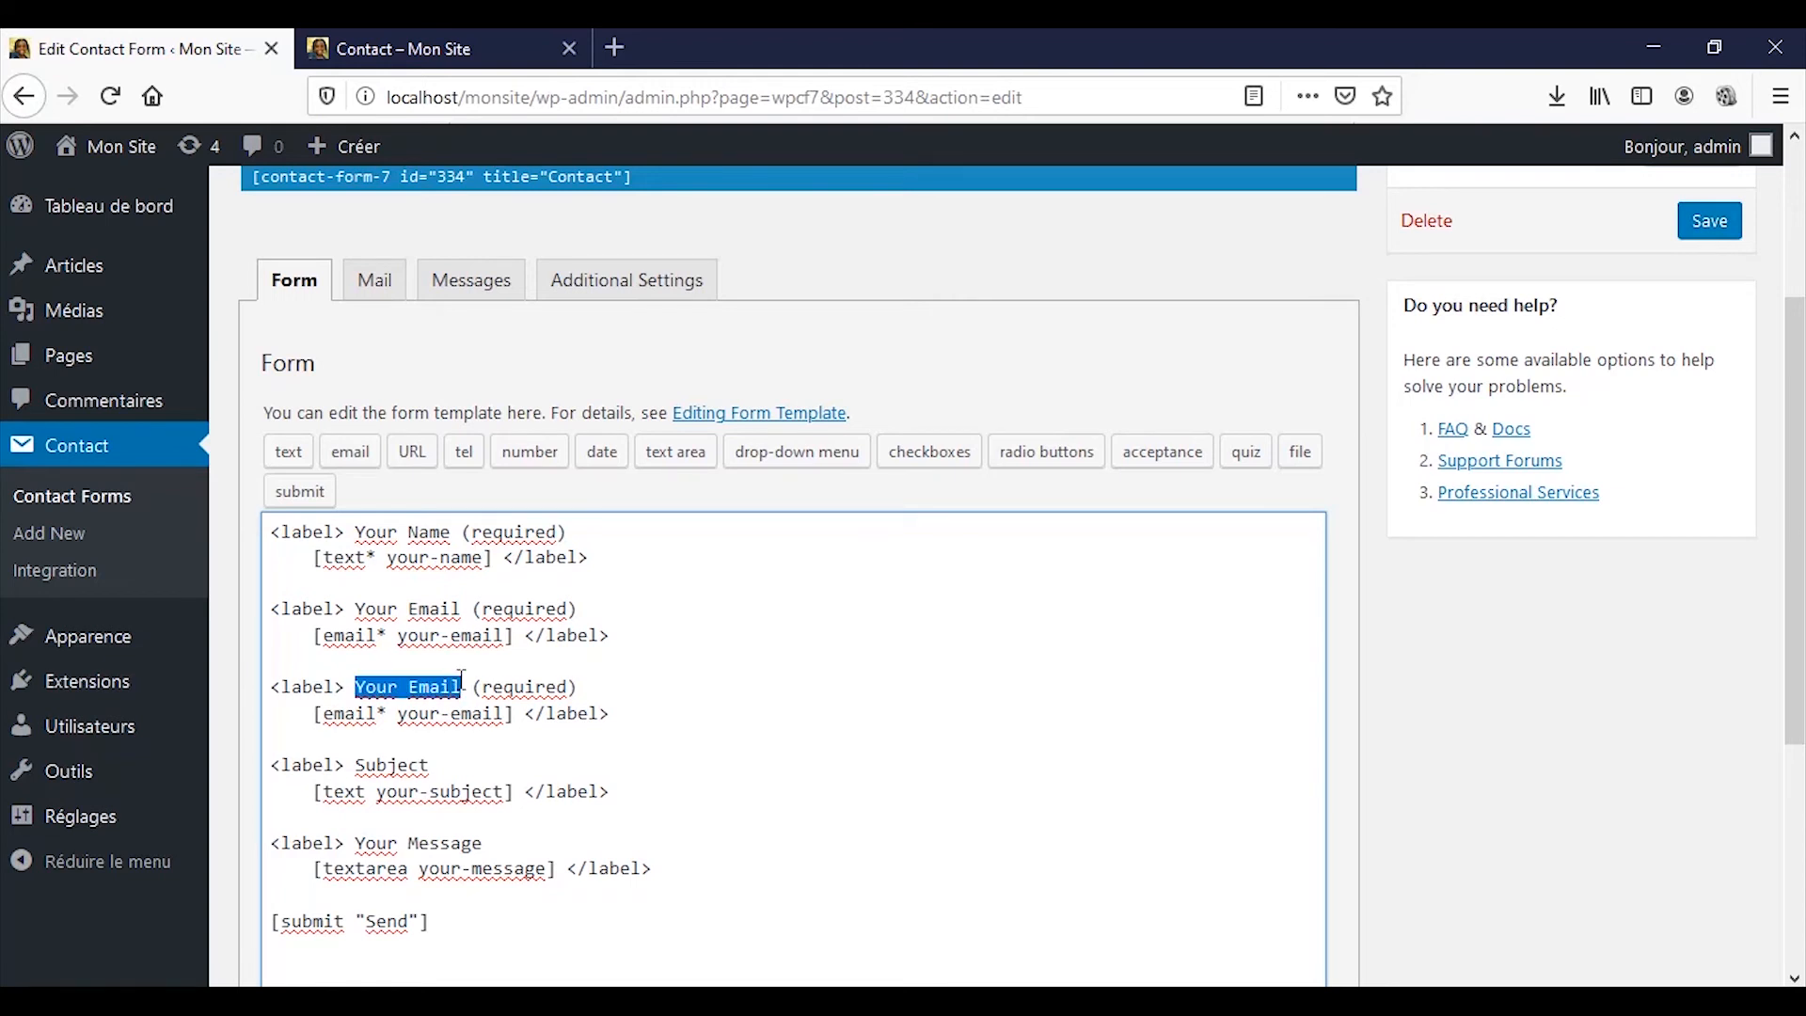
type("Ya")
key("BackSpace")
key("BackSpace")
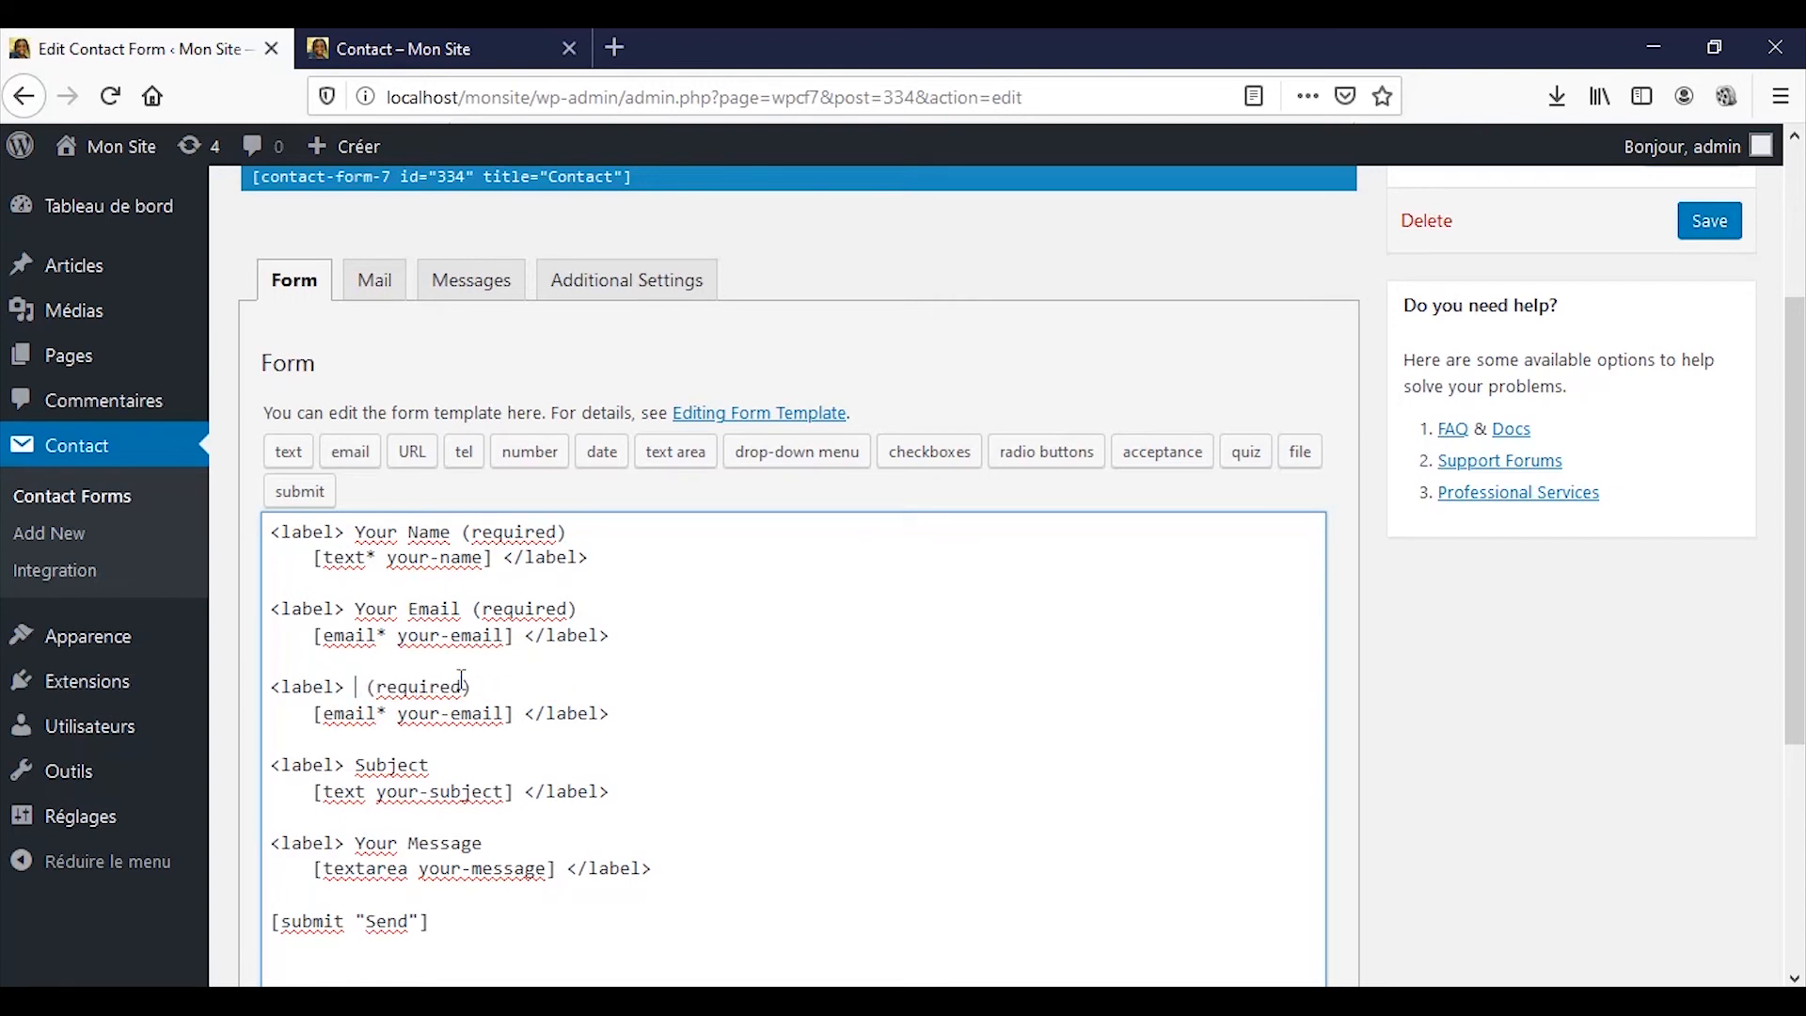
type("Date")
- Replace the [email* your-email] tag in the Date block with a generated date tag, [date date-567], using the default options
left_click_drag(313, 712, 517, 712)
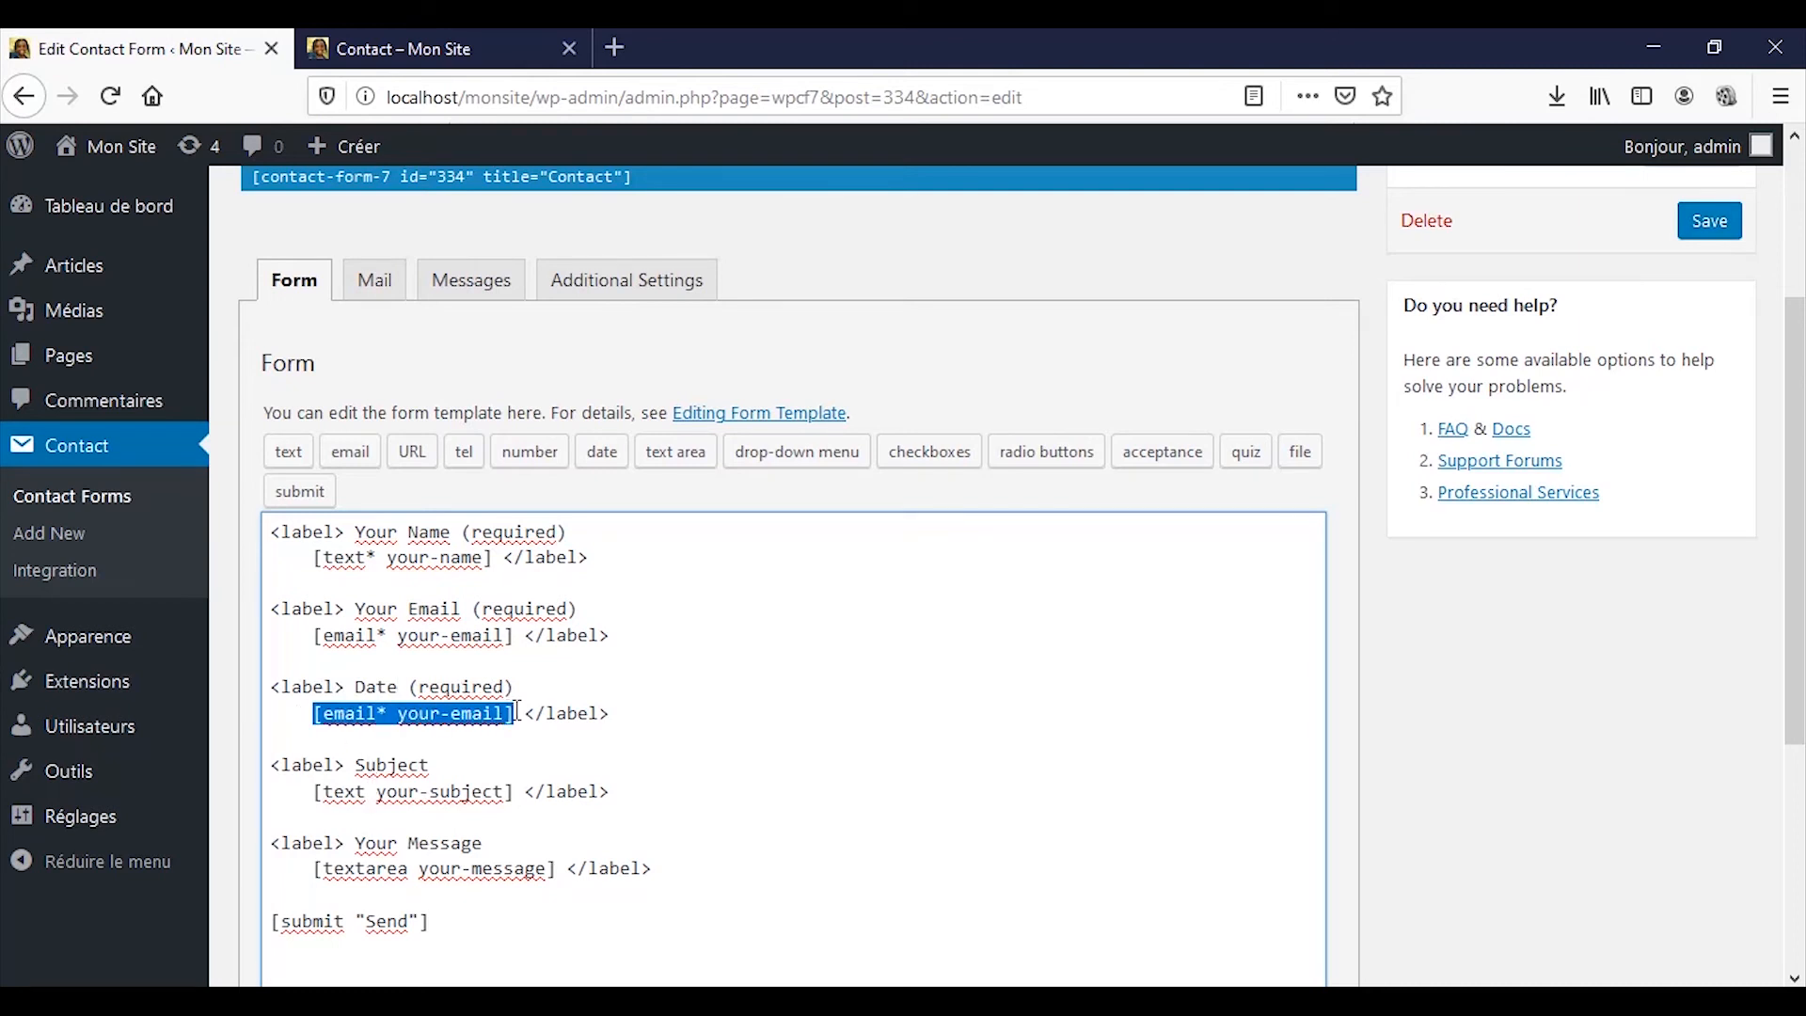
key("BackSpace")
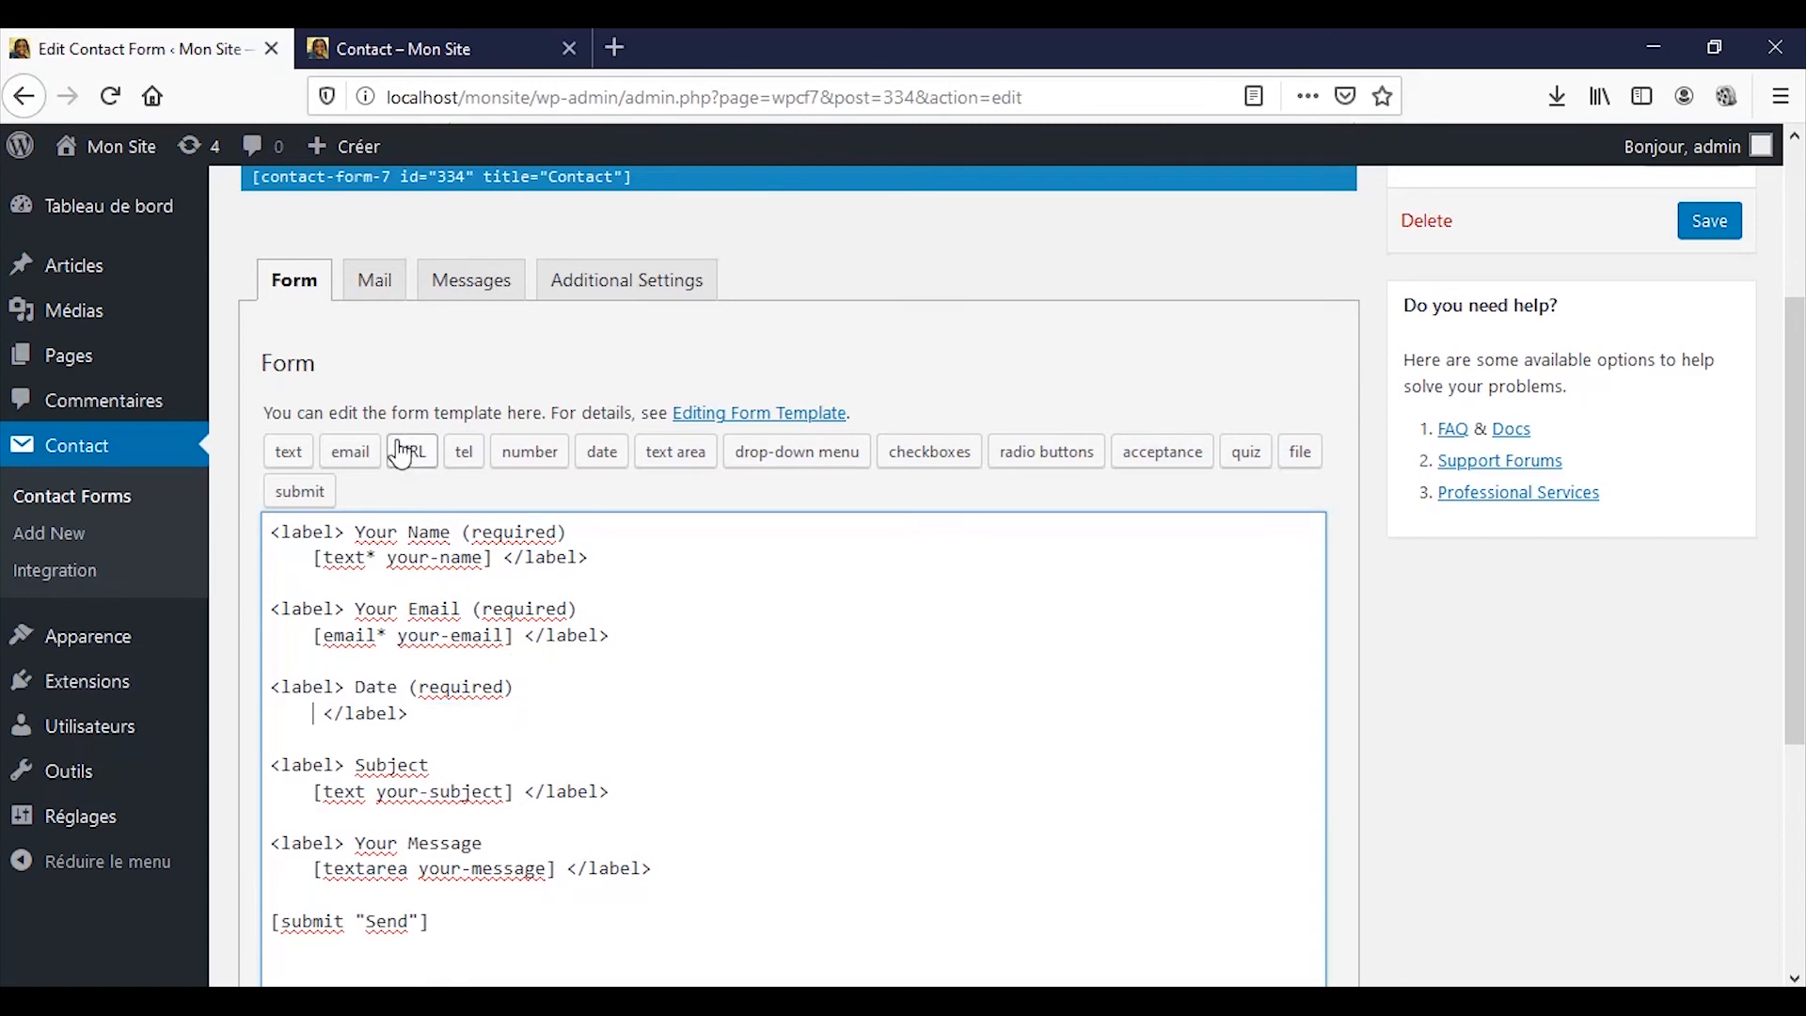
left_click(607, 454)
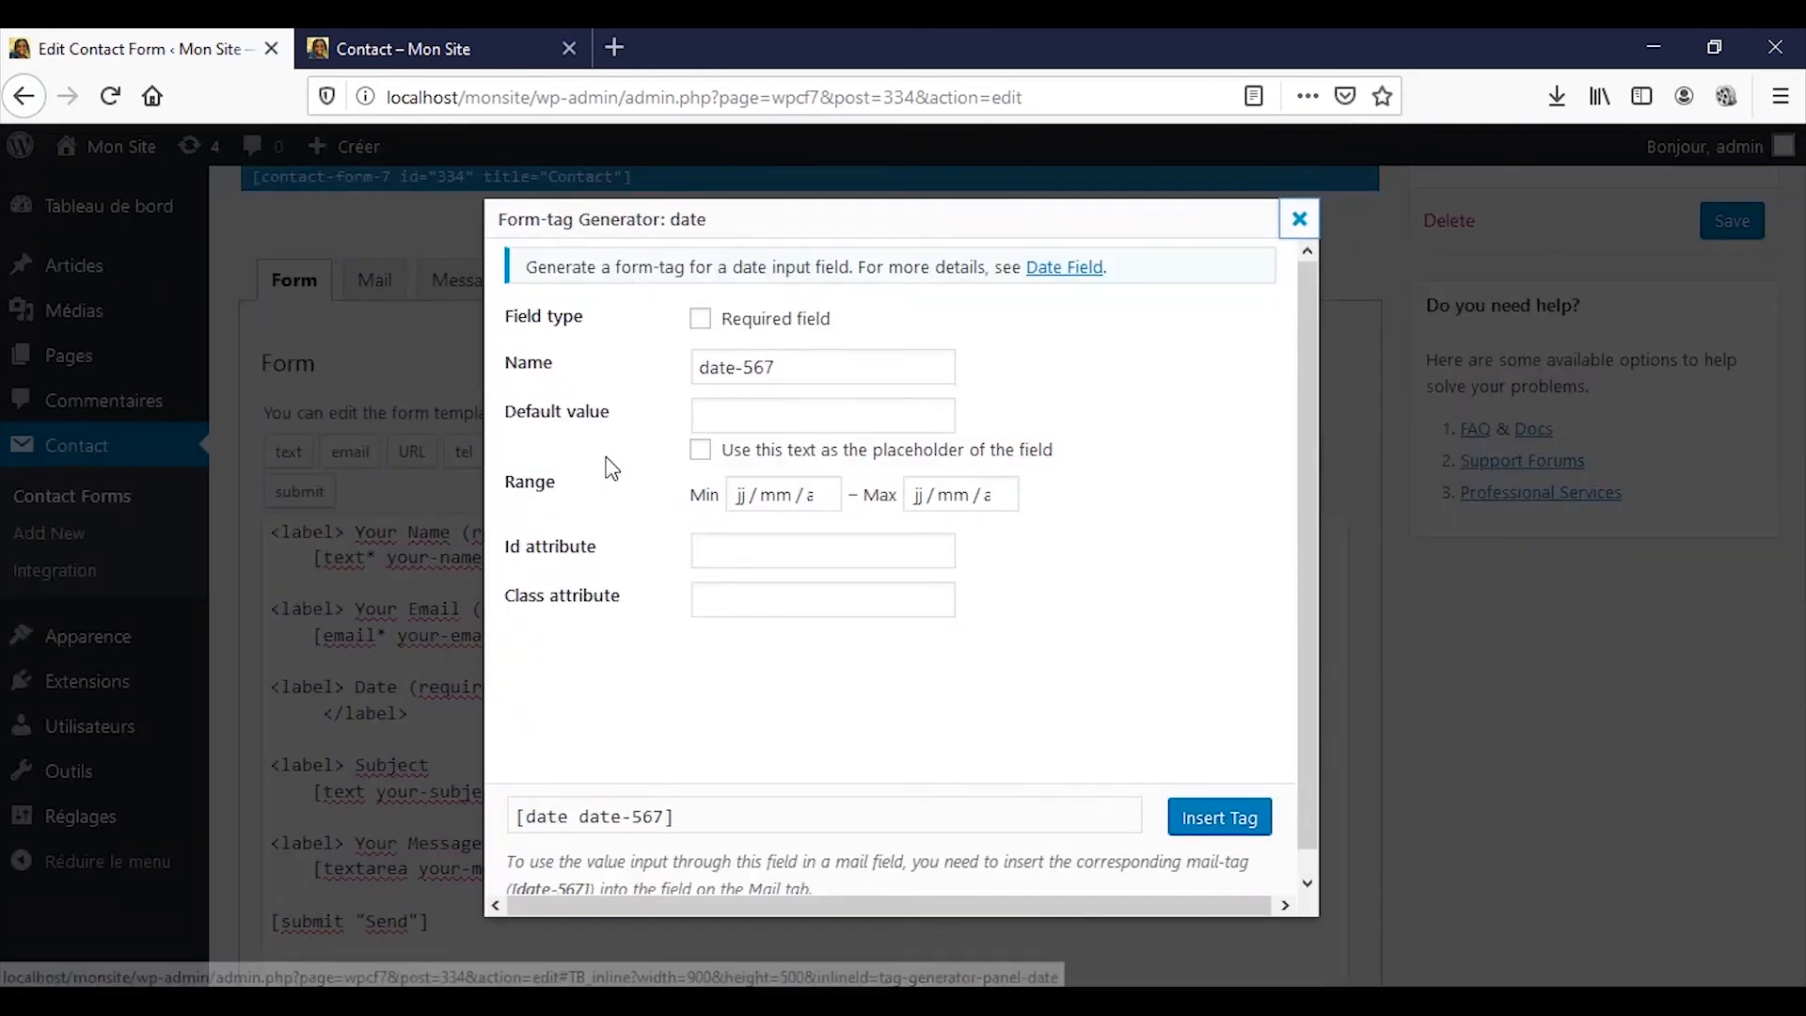
left_click(1220, 821)
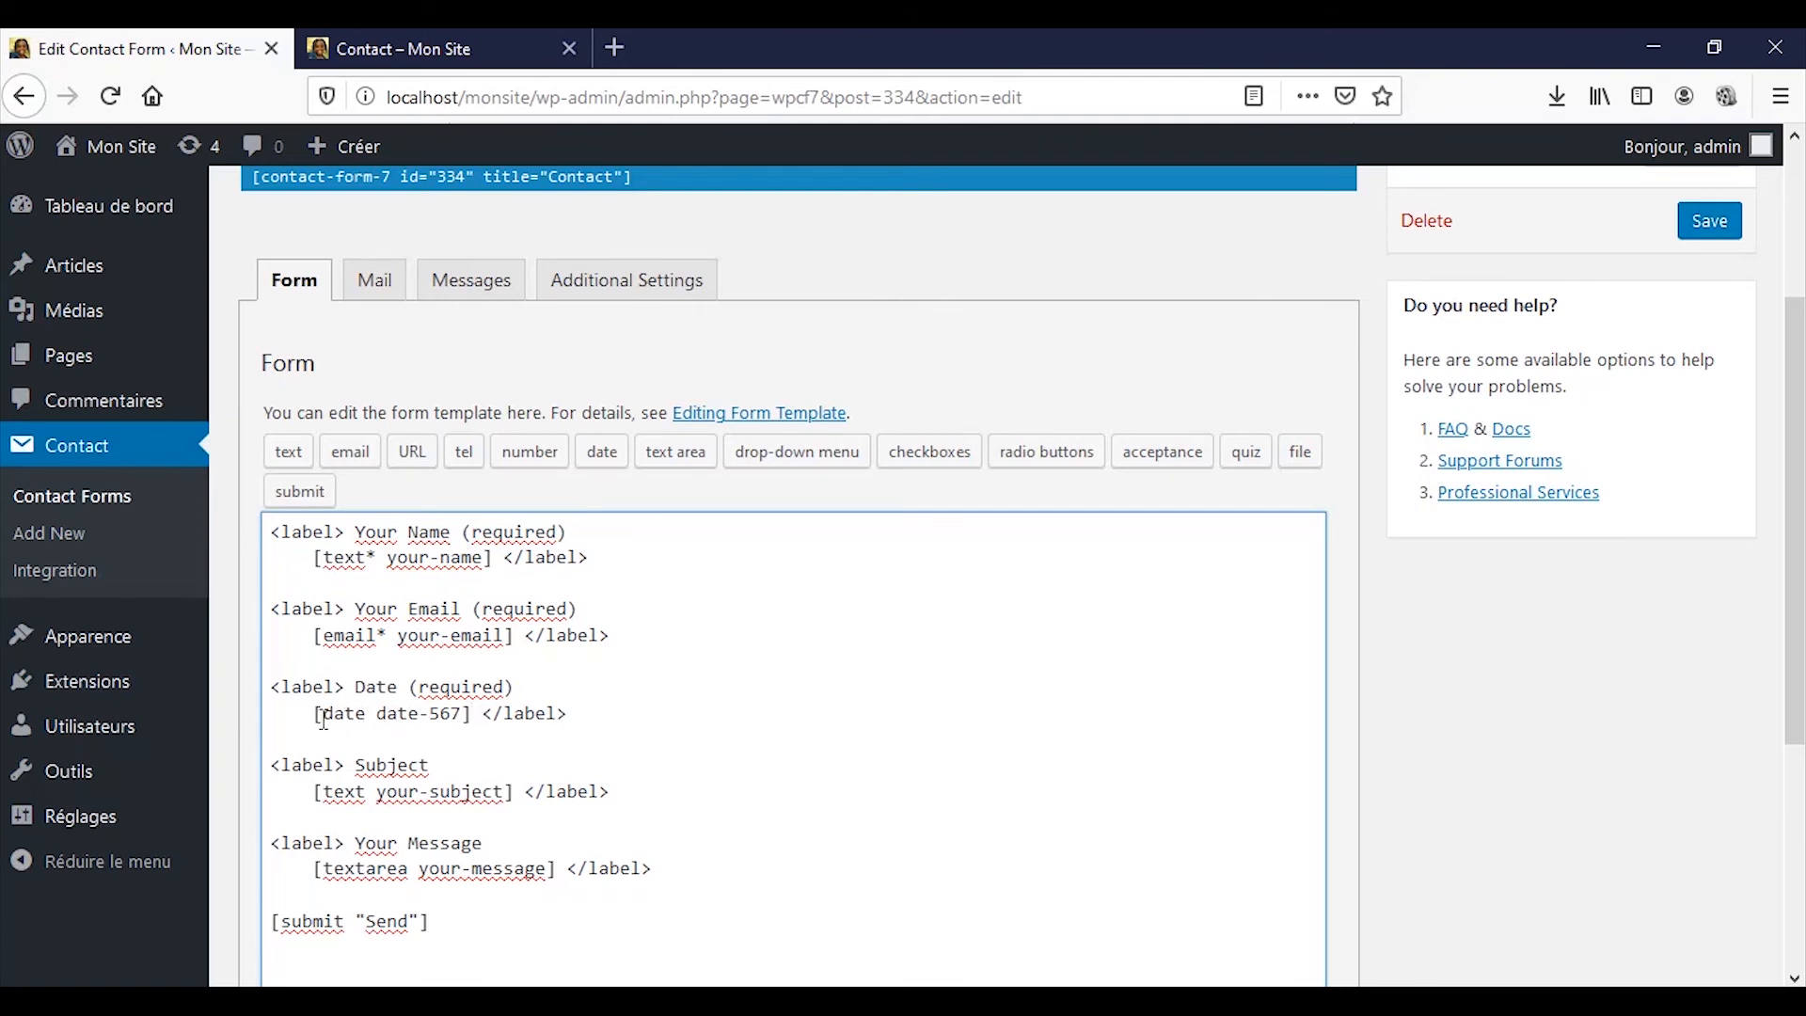
scroll(483, 717, "up", 1)
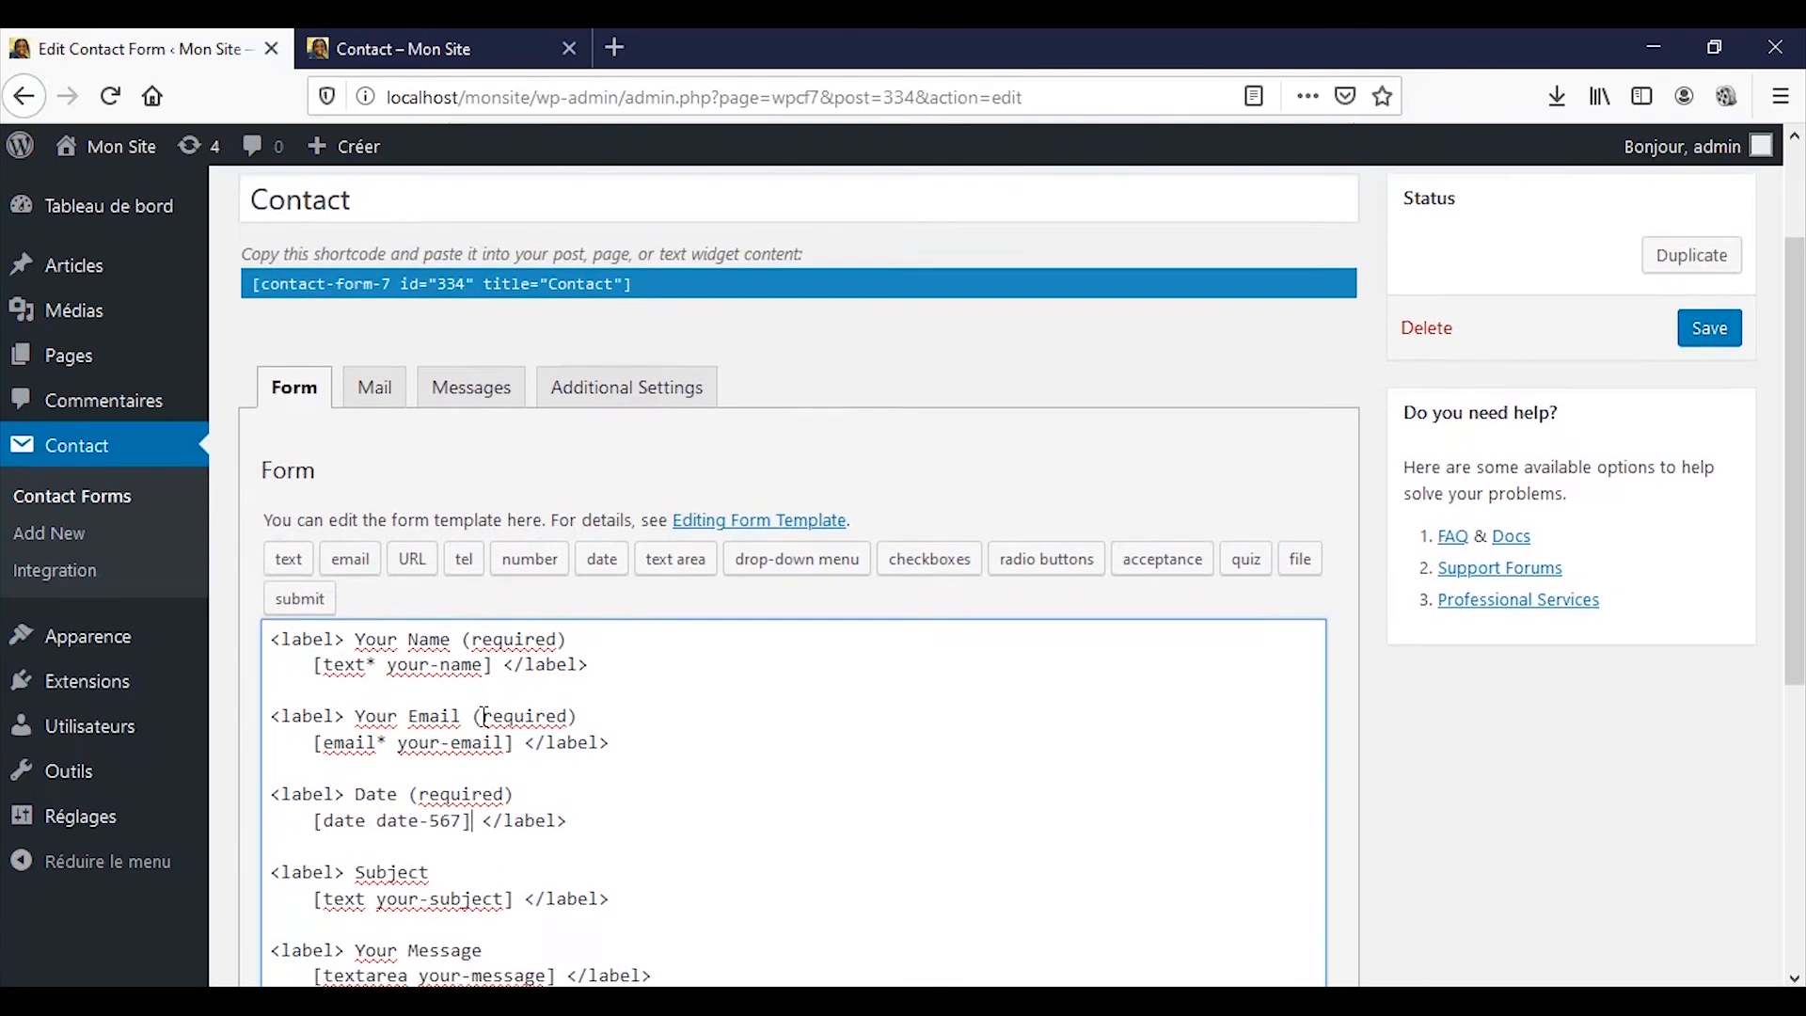
scroll(483, 716, "down", 1)
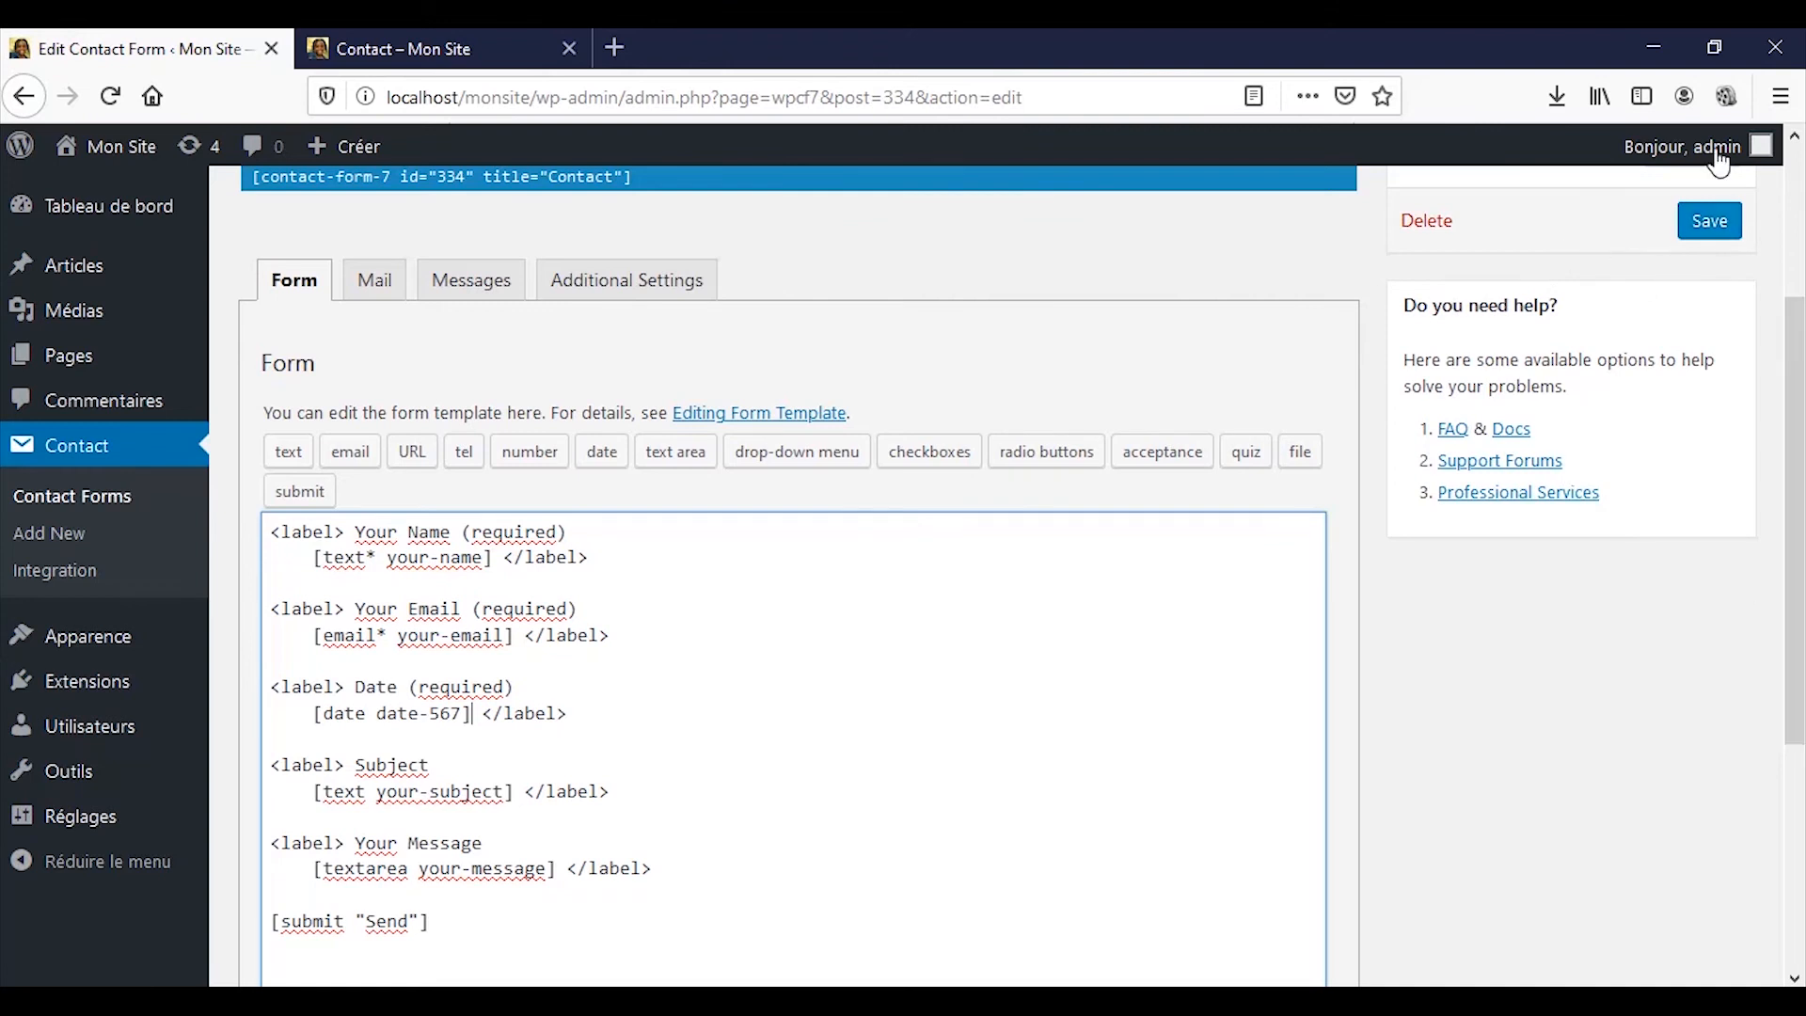
- Save the contact form and reload the Contact page on the public site to check the new Date field
left_click(1692, 237)
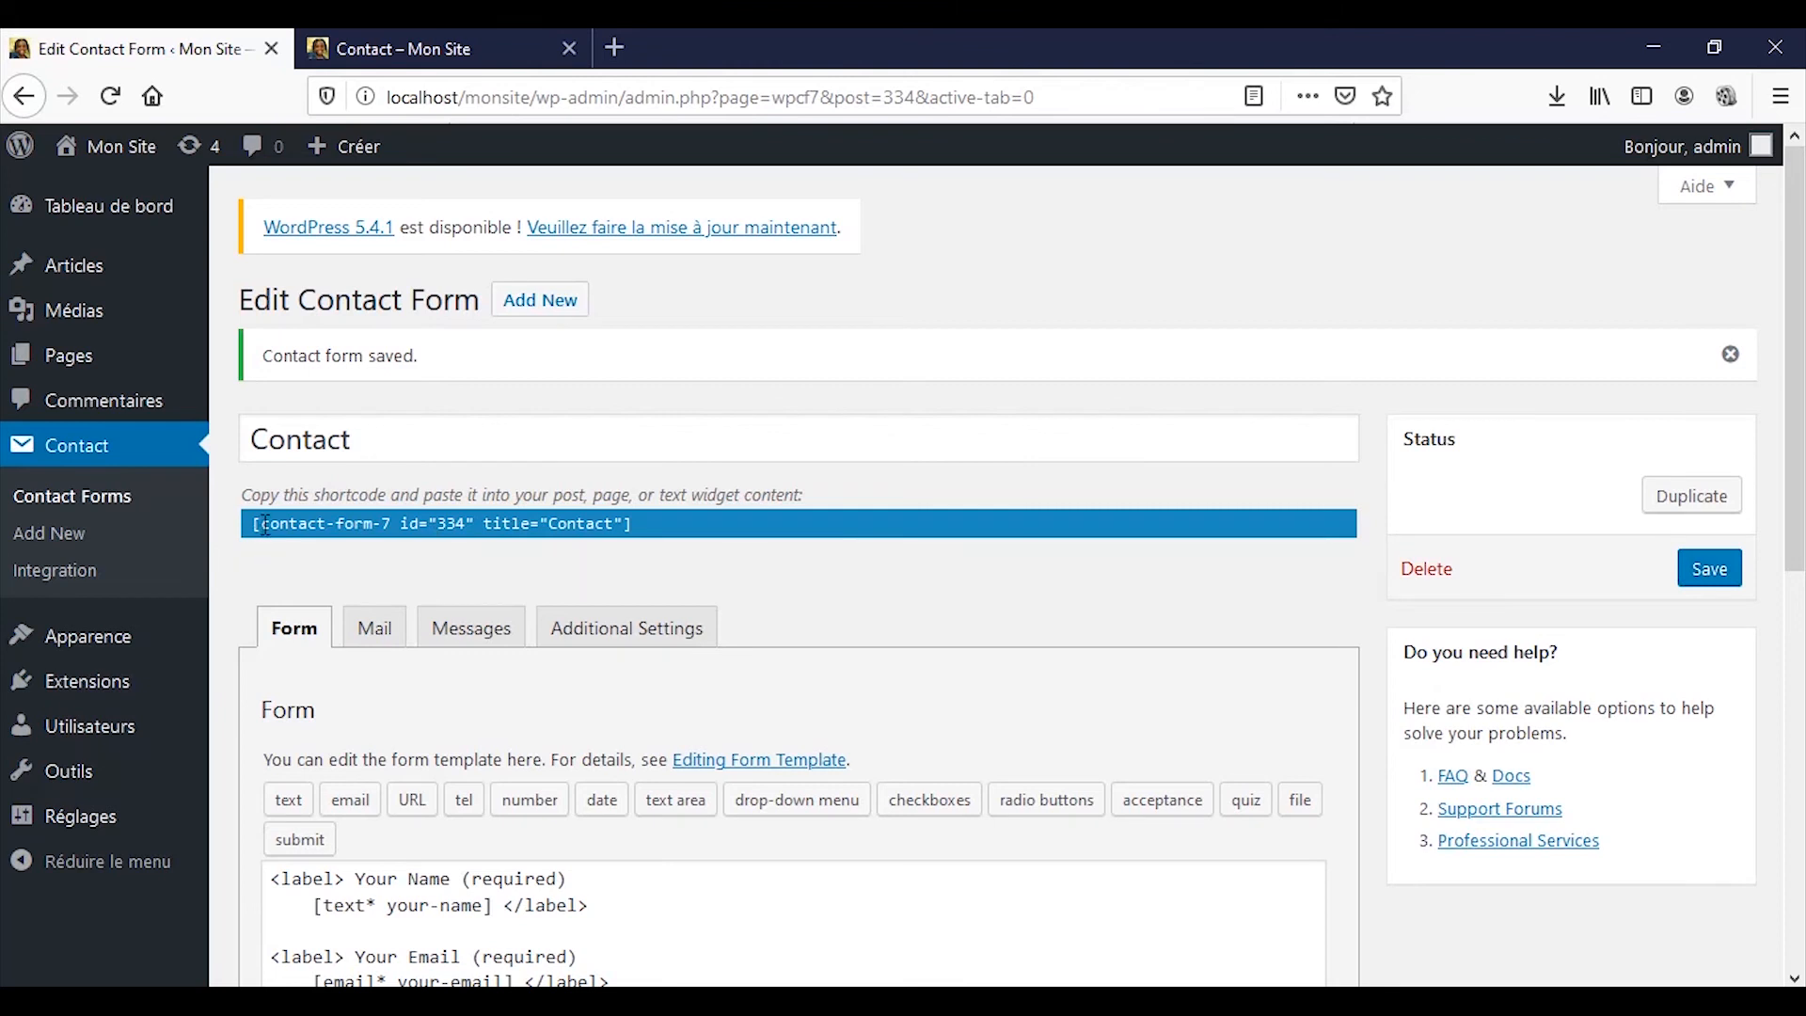
left_click(404, 52)
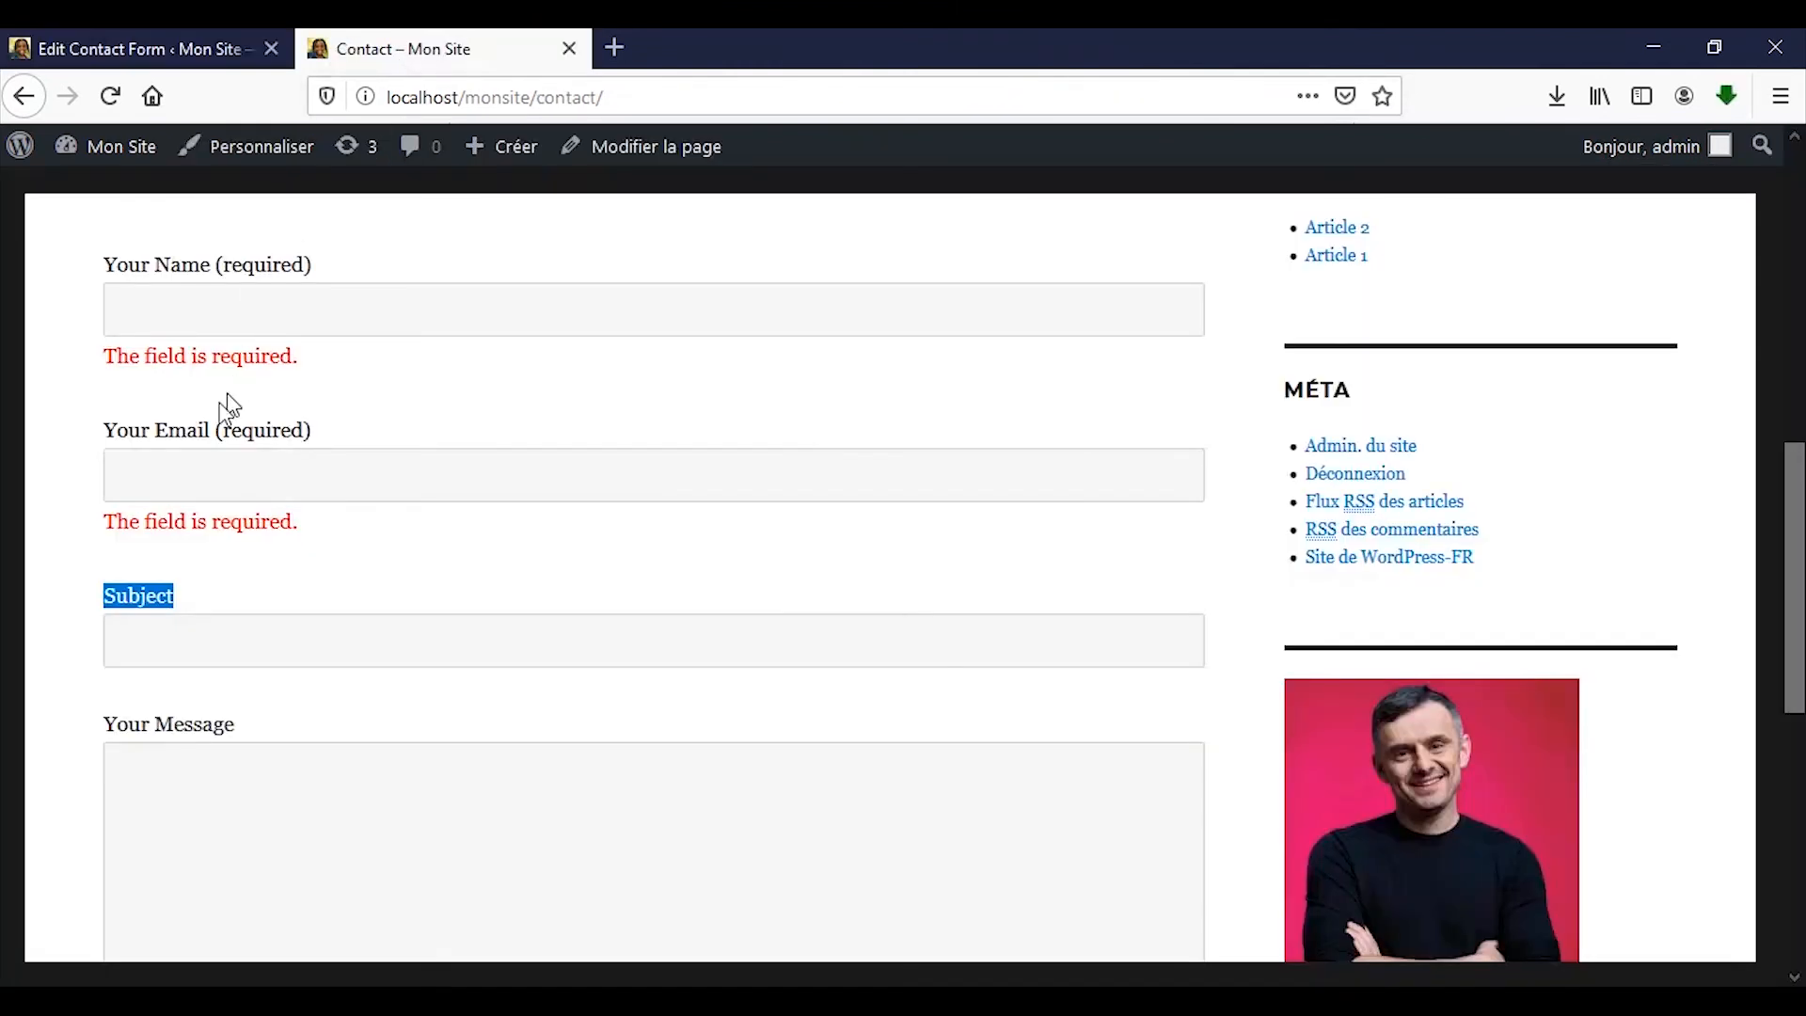
left_click(105, 112)
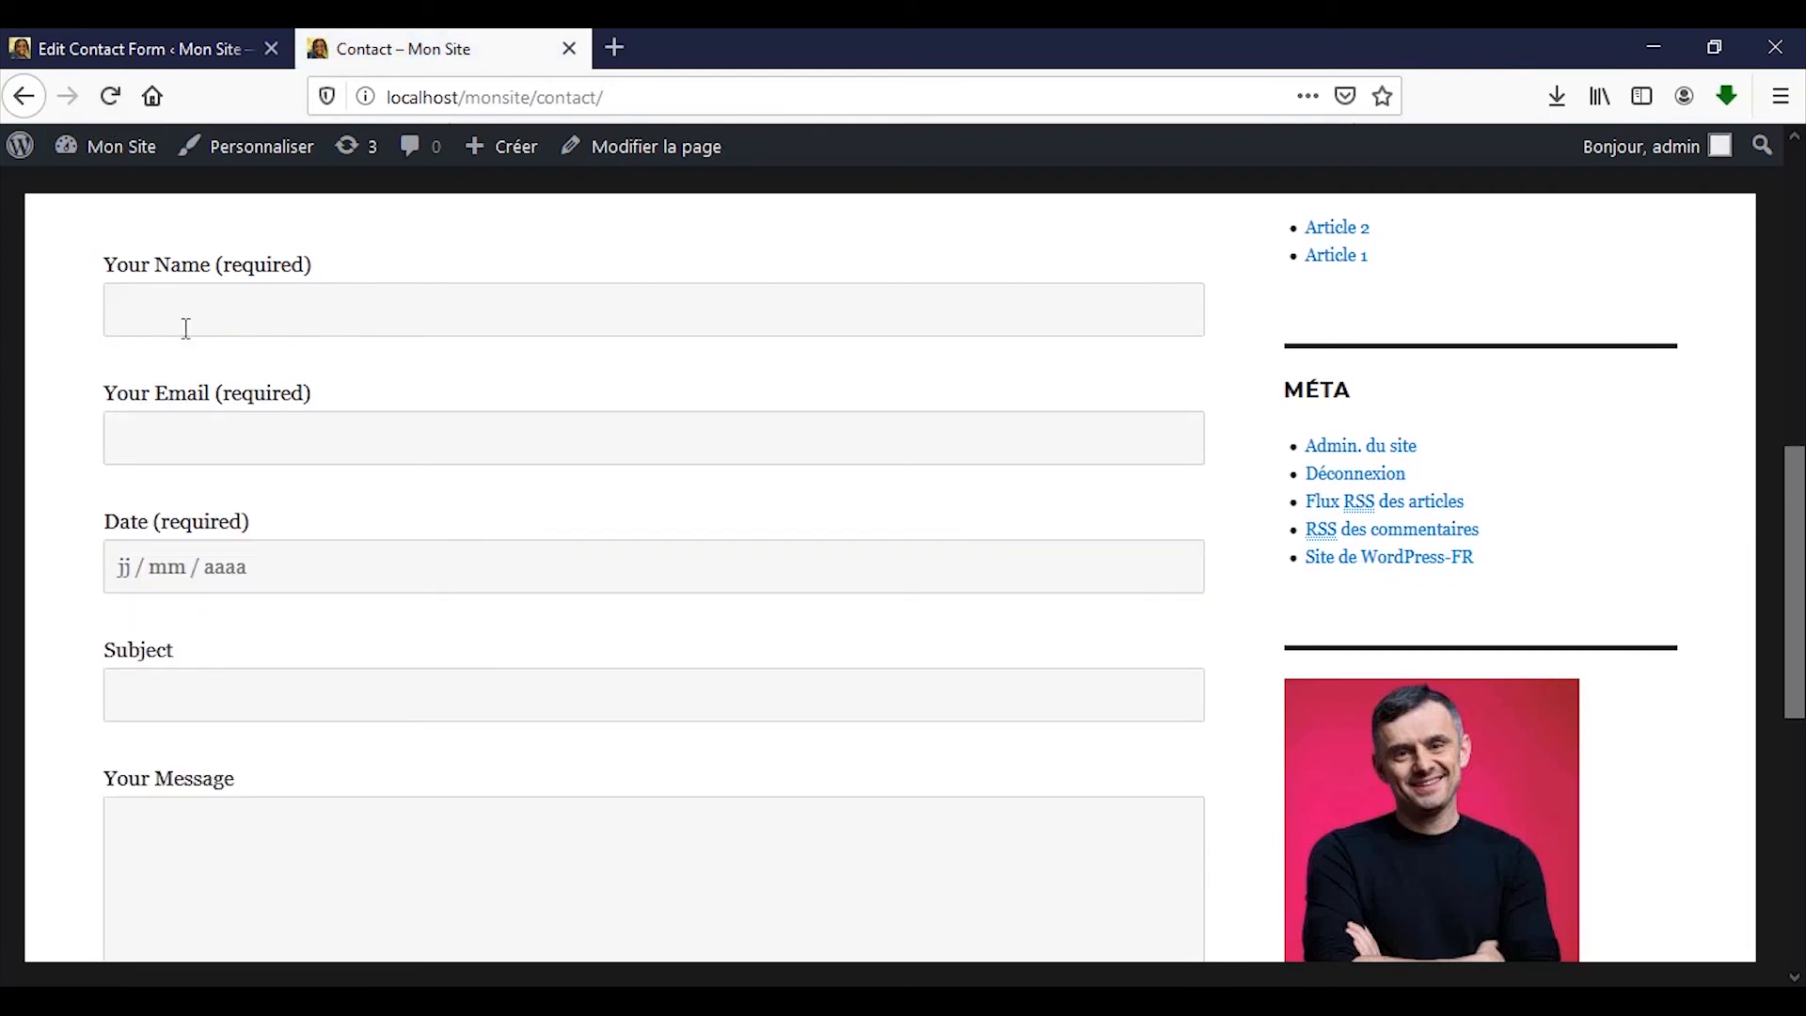
- Remove "(required)" from the Date field's label in the contact form template
scroll(235, 397, "down", 3)
scroll(212, 417, "up", 2)
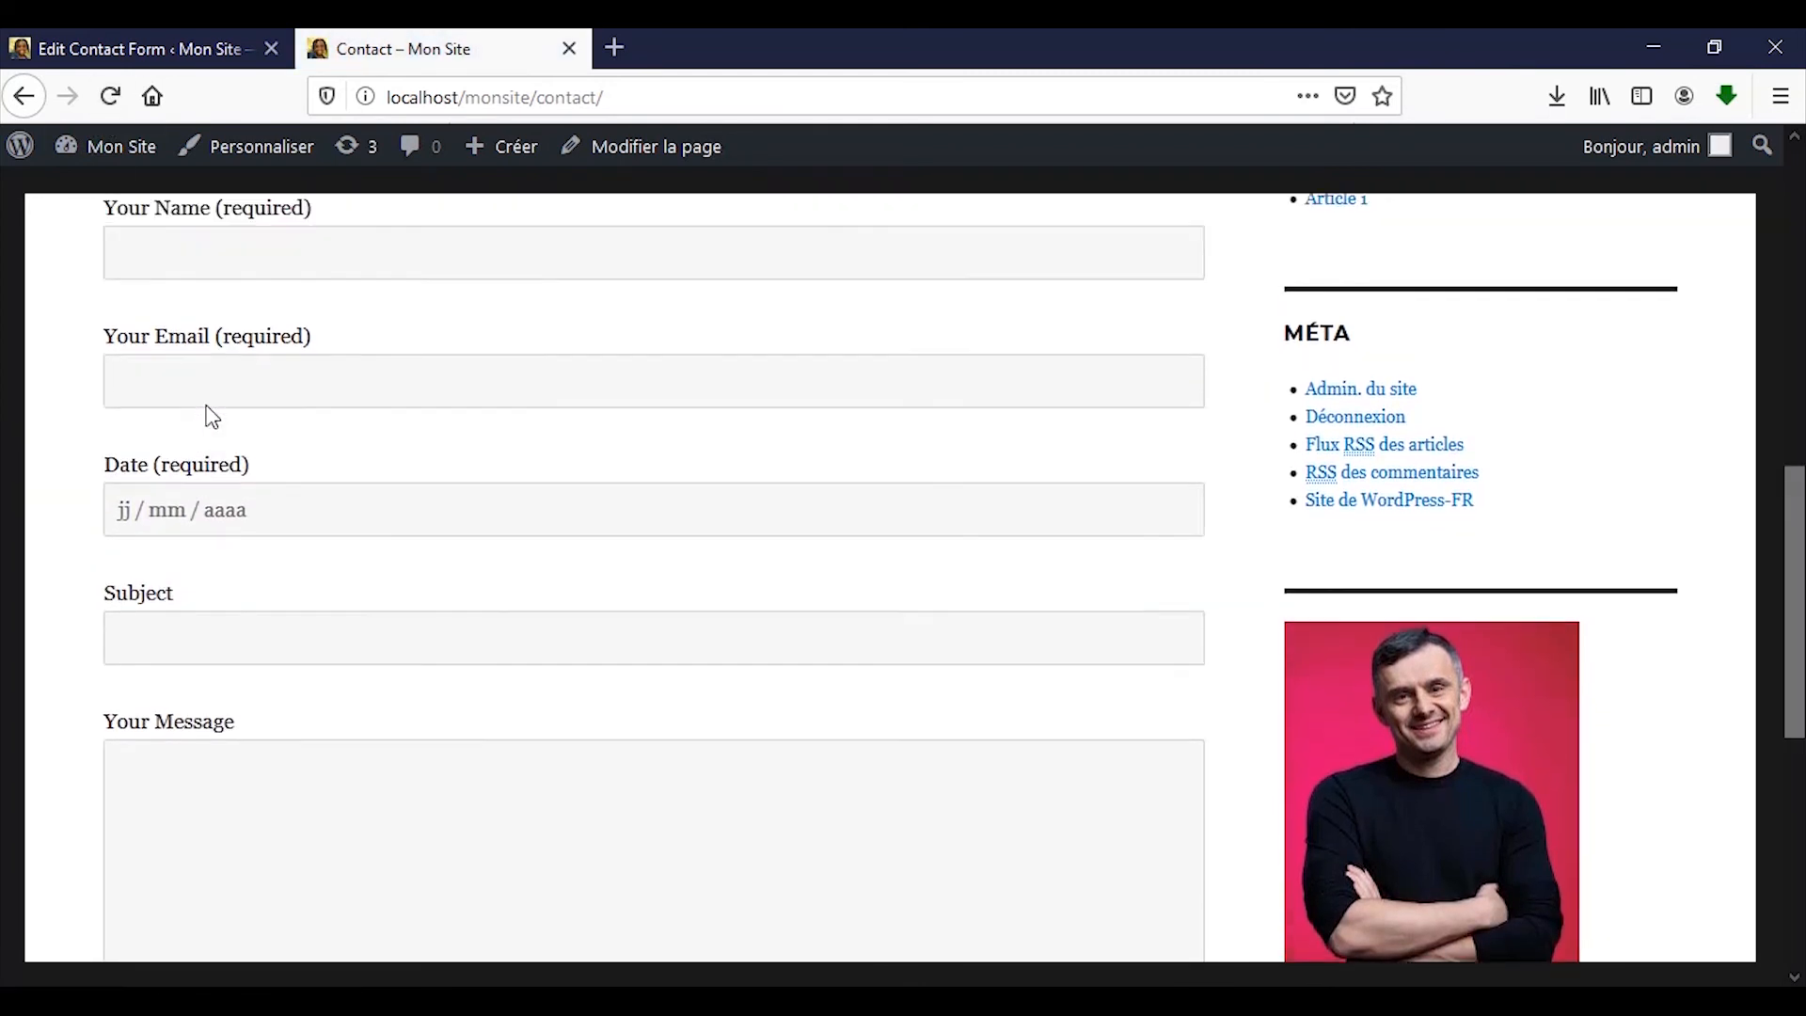
scroll(212, 418, "up", 4)
scroll(247, 707, "down", 3)
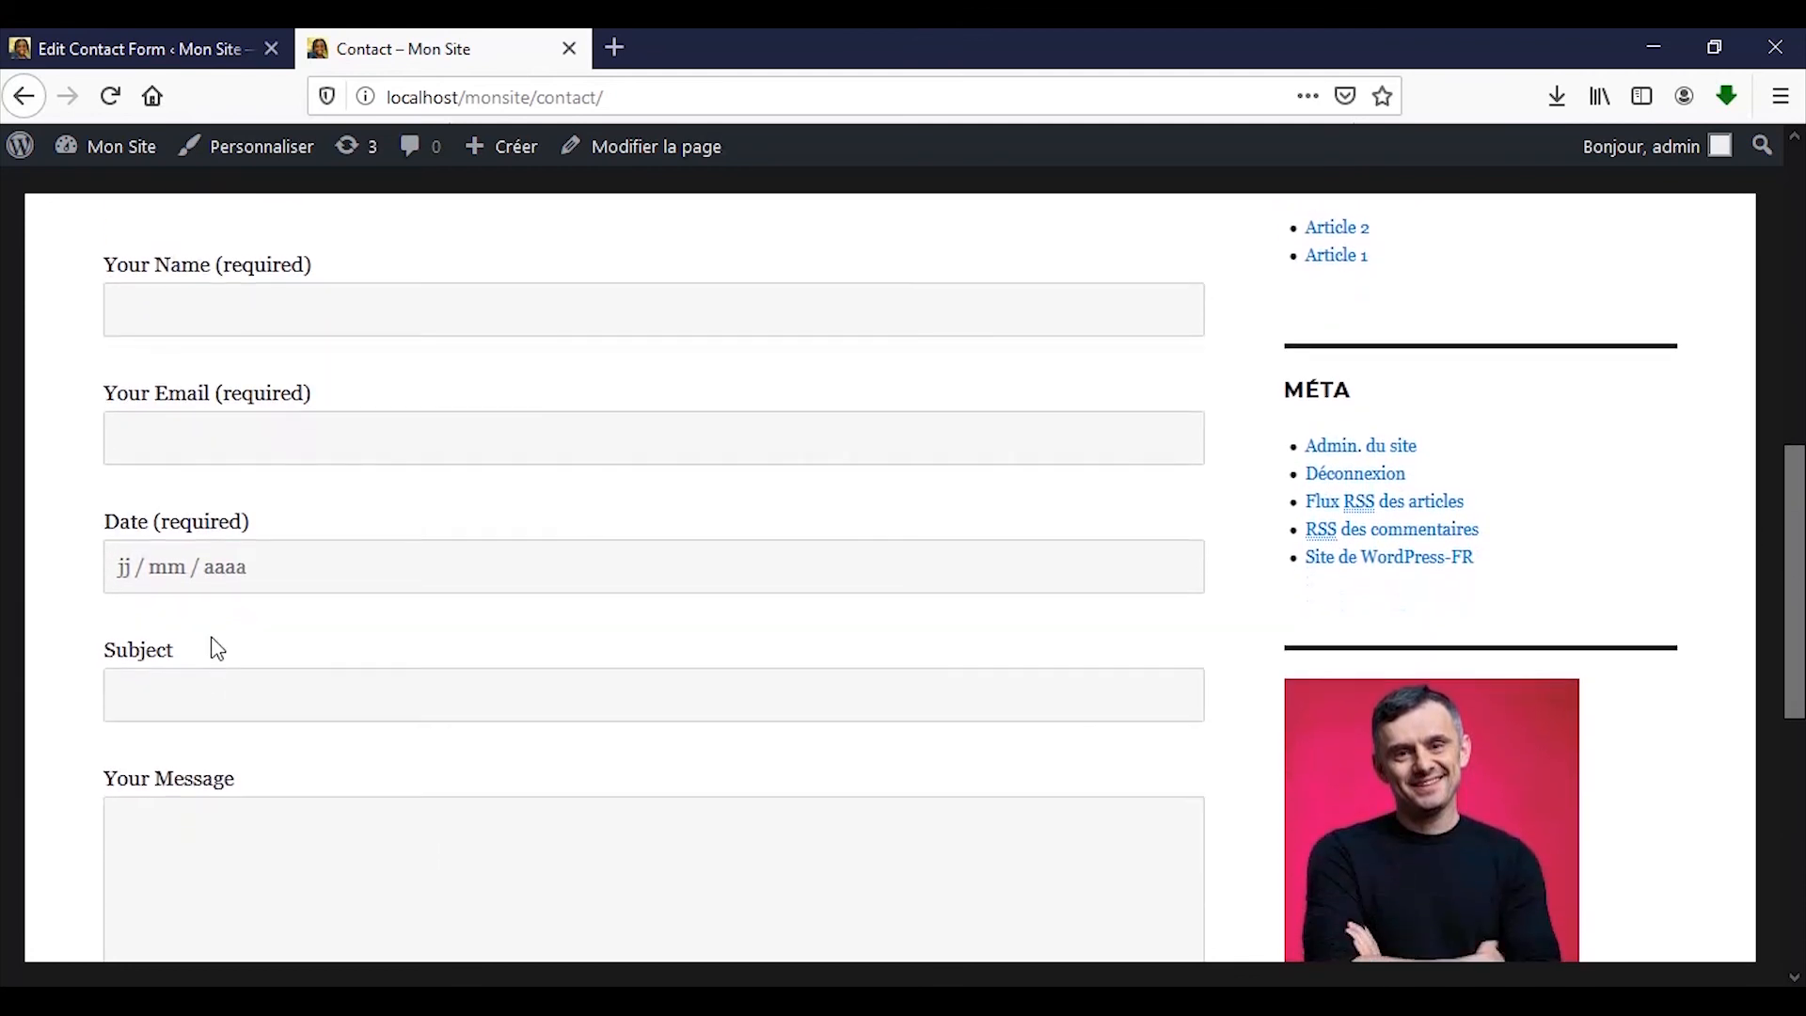
left_click(218, 46)
scroll(460, 811, "down", 12)
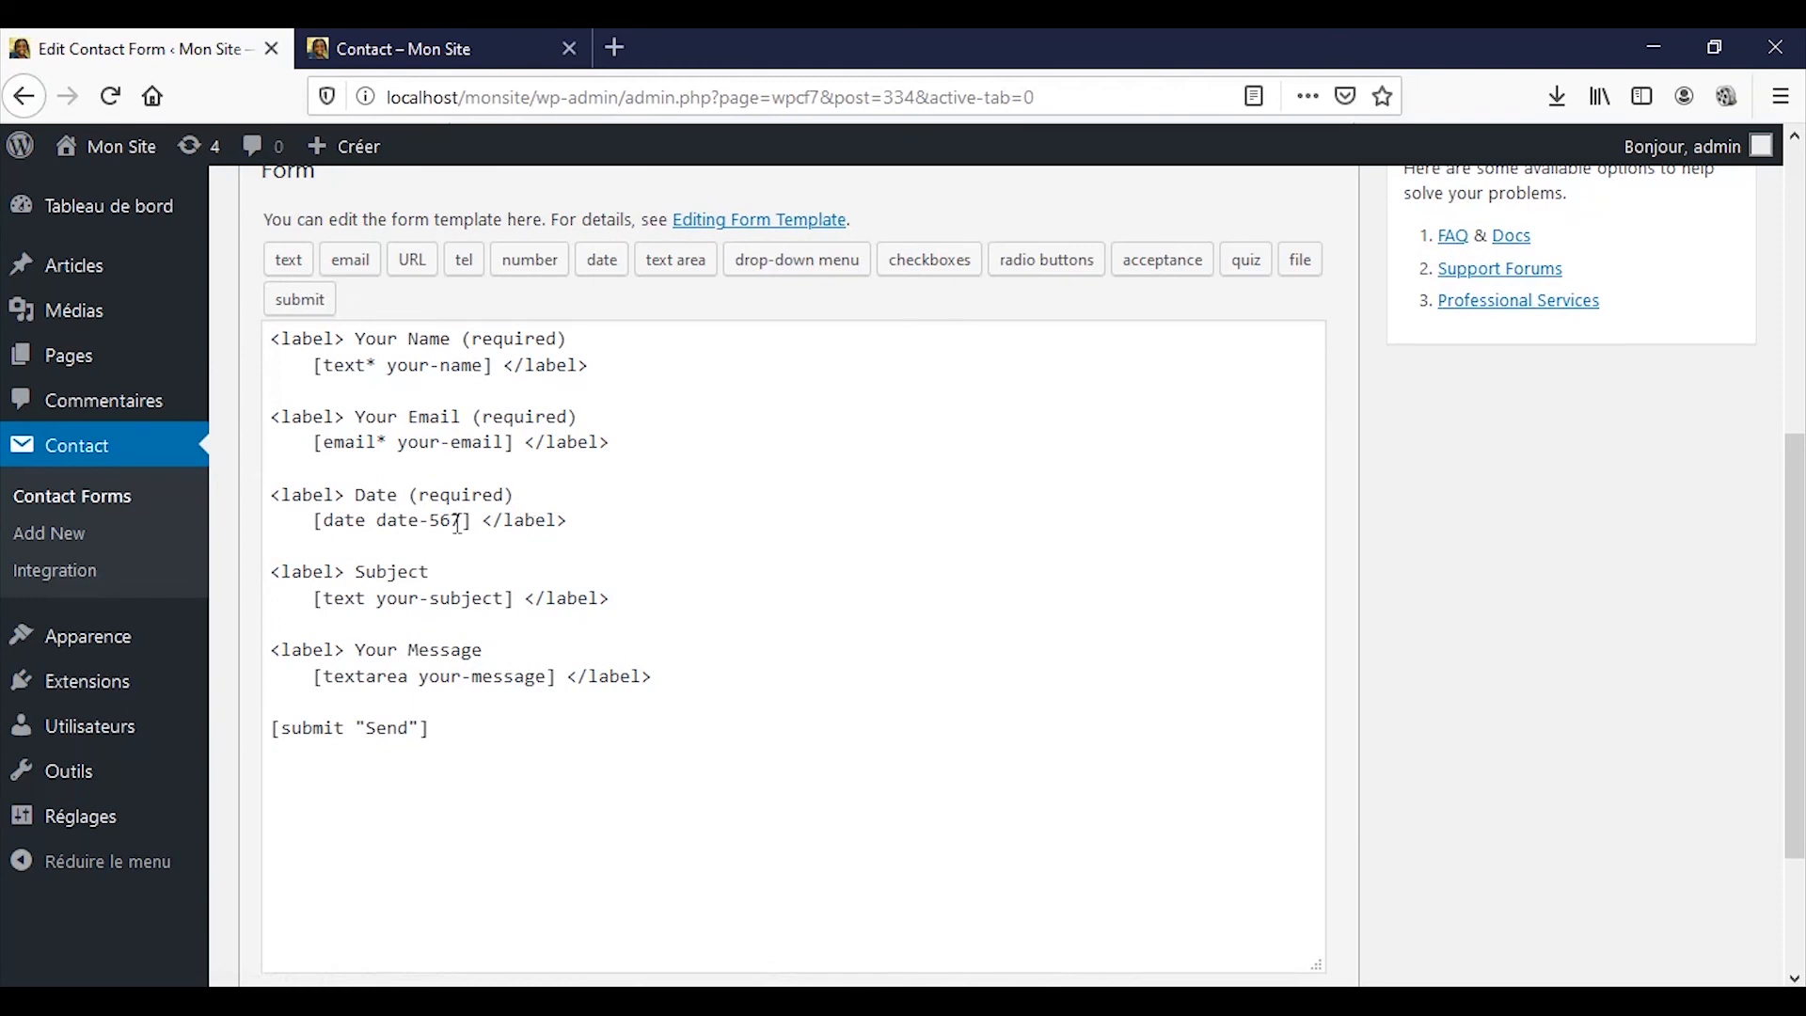
left_click_drag(411, 498, 520, 490)
key("BackSpace")
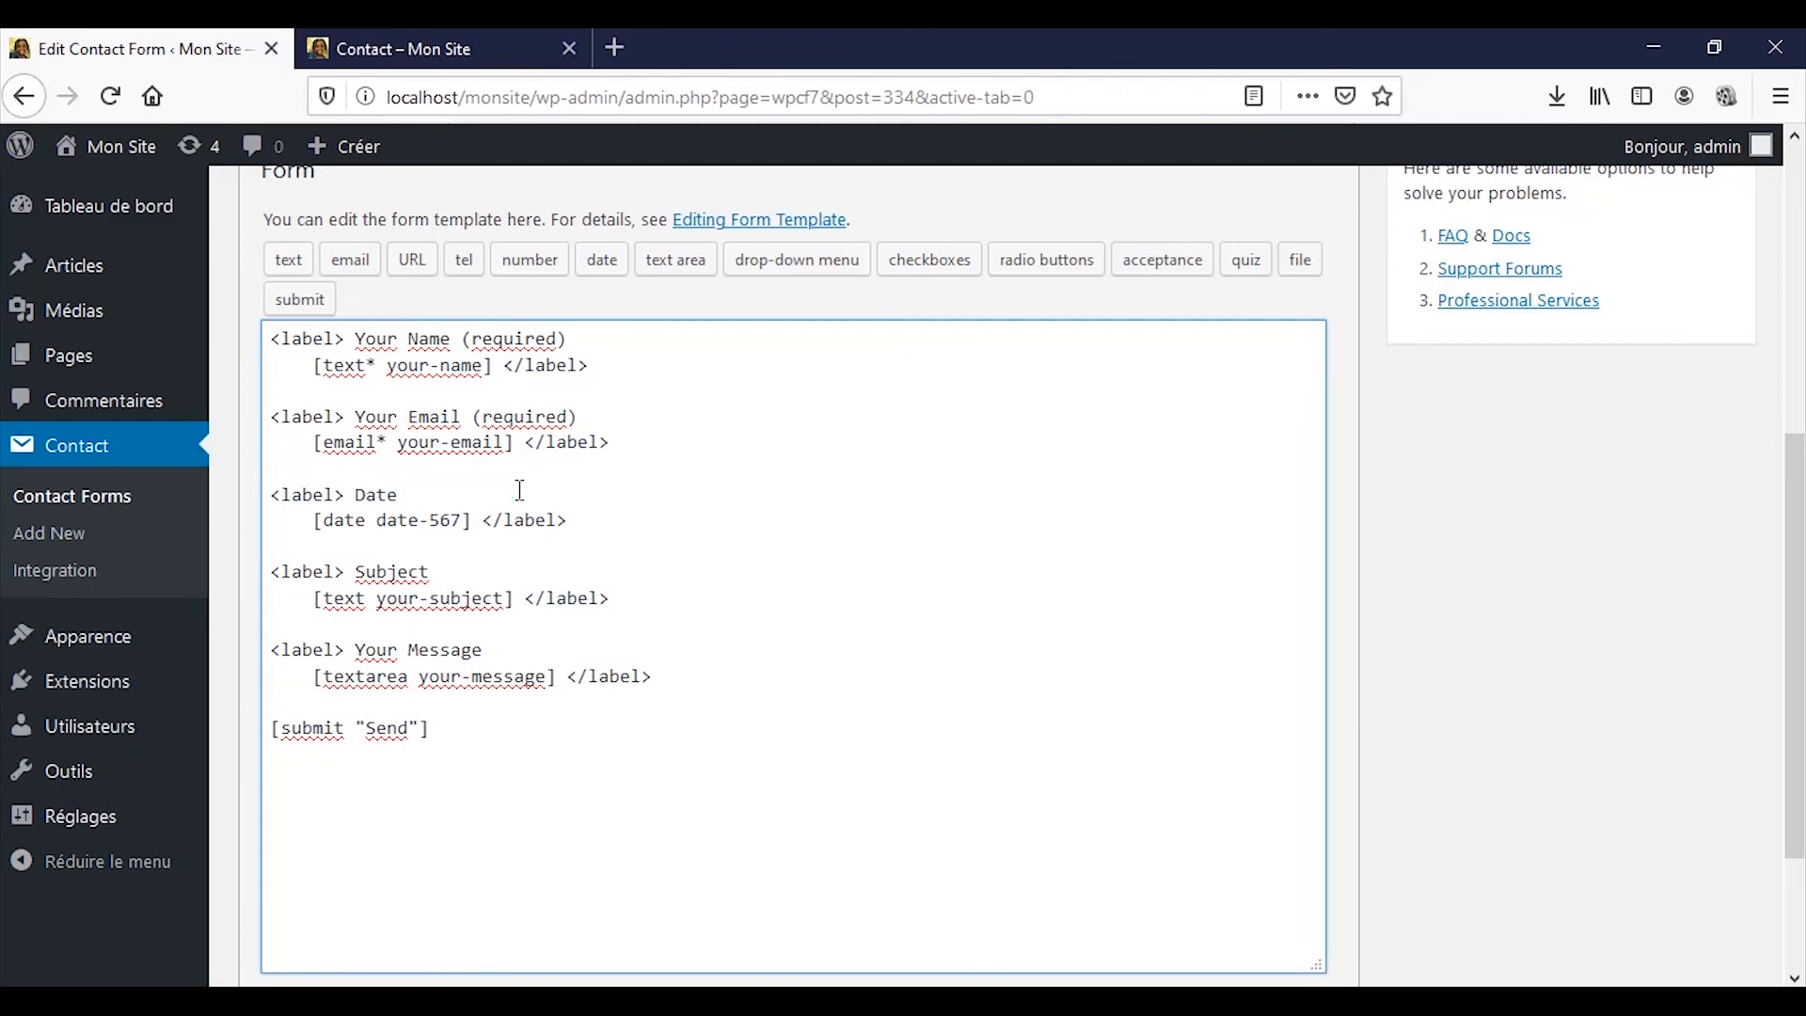
- Save the contact form with its shortened Date label and reload the public Contact page
scroll(1505, 348, "up", 9)
left_click(1698, 364)
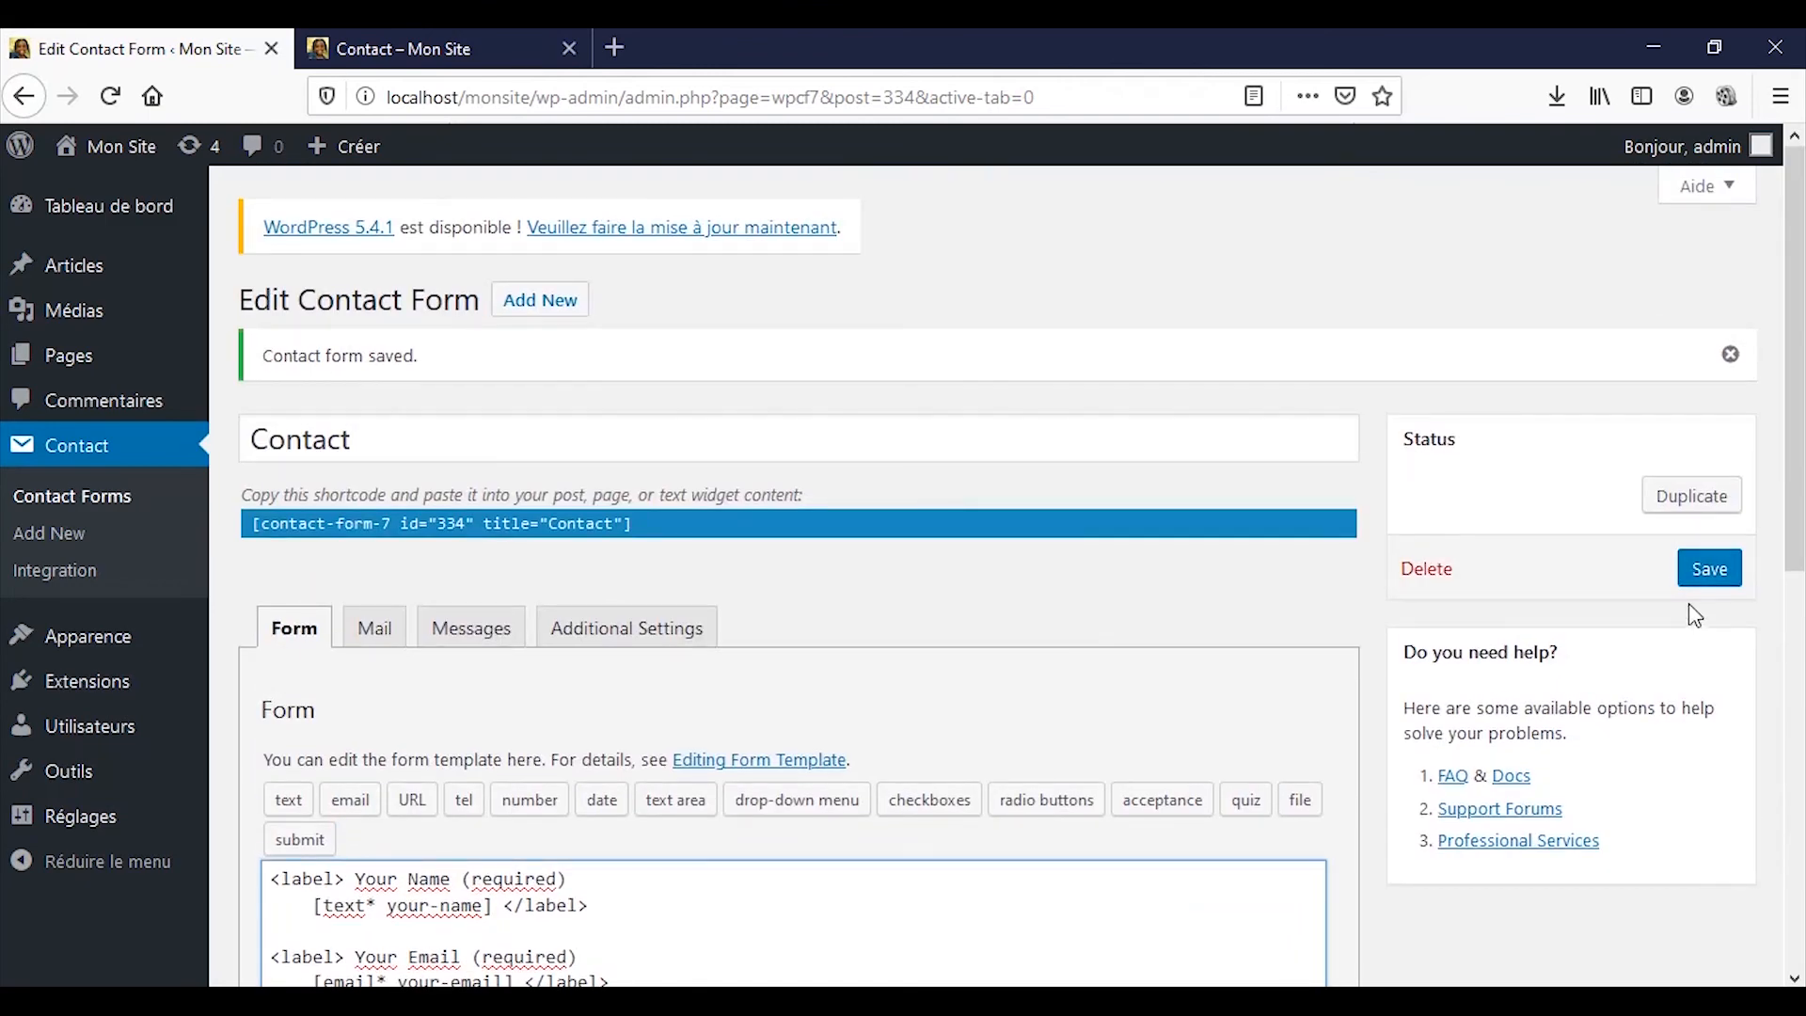
left_click(1707, 570)
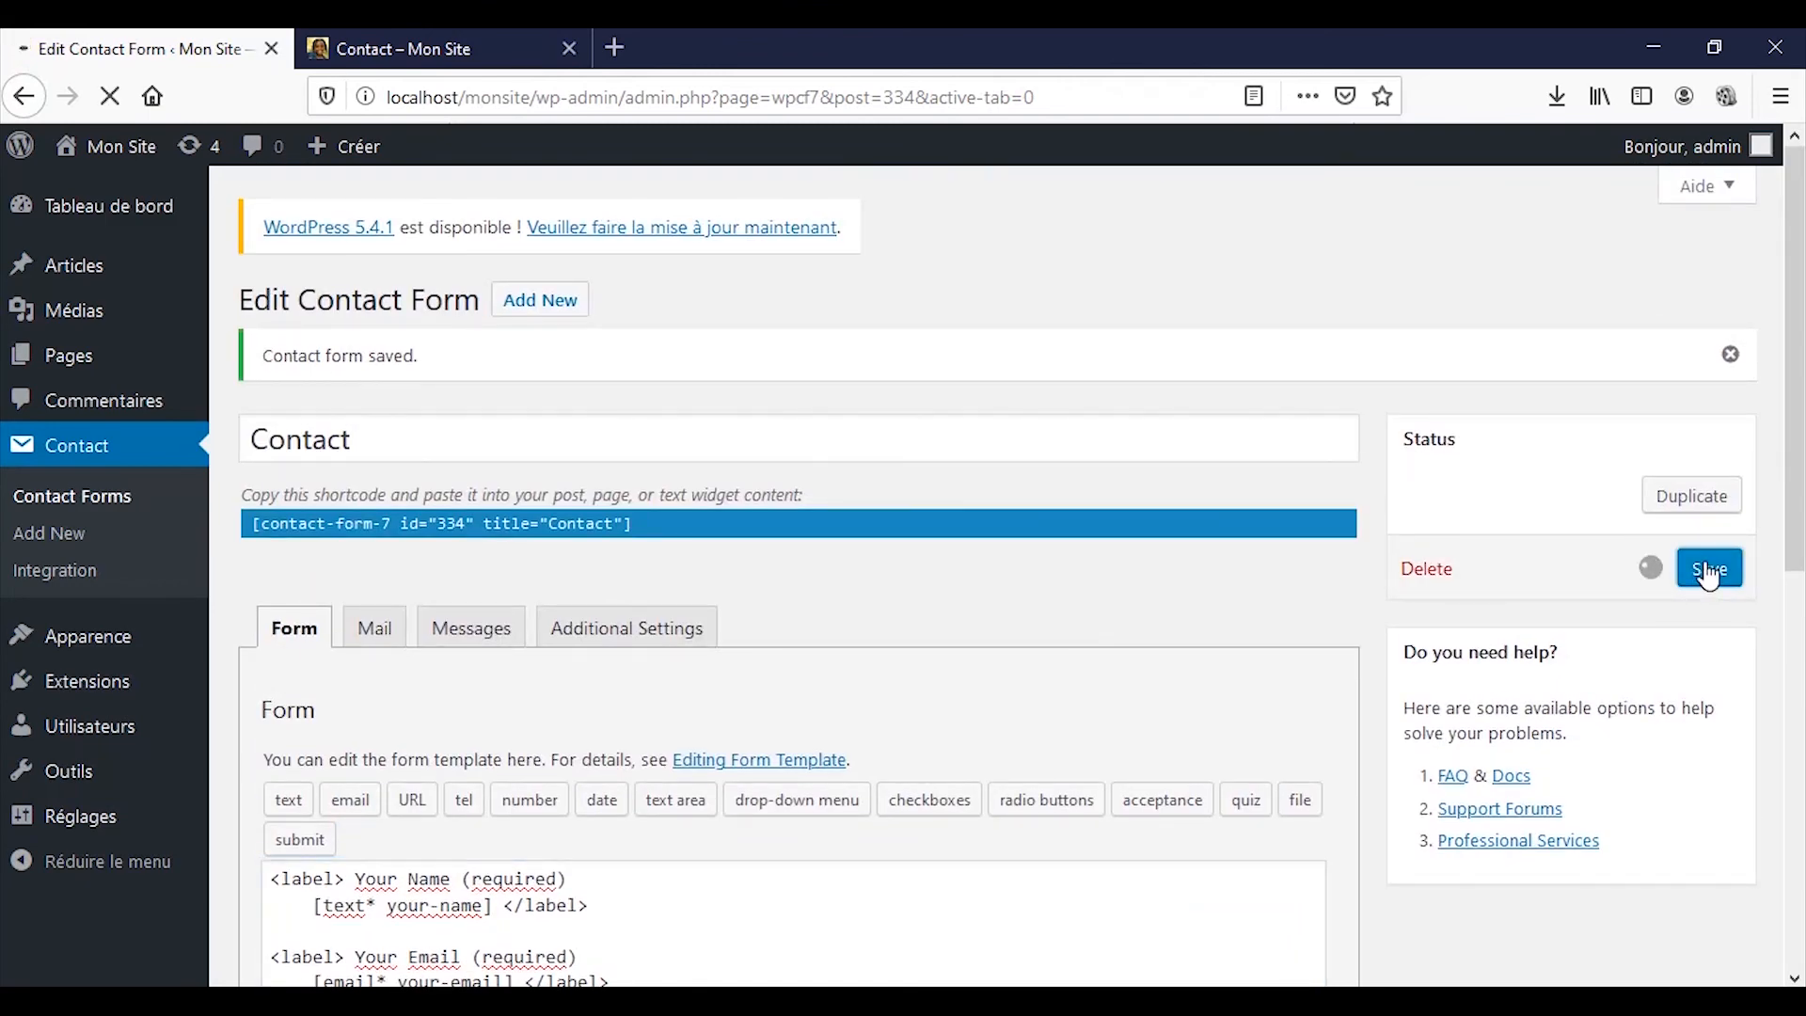
left_click(401, 31)
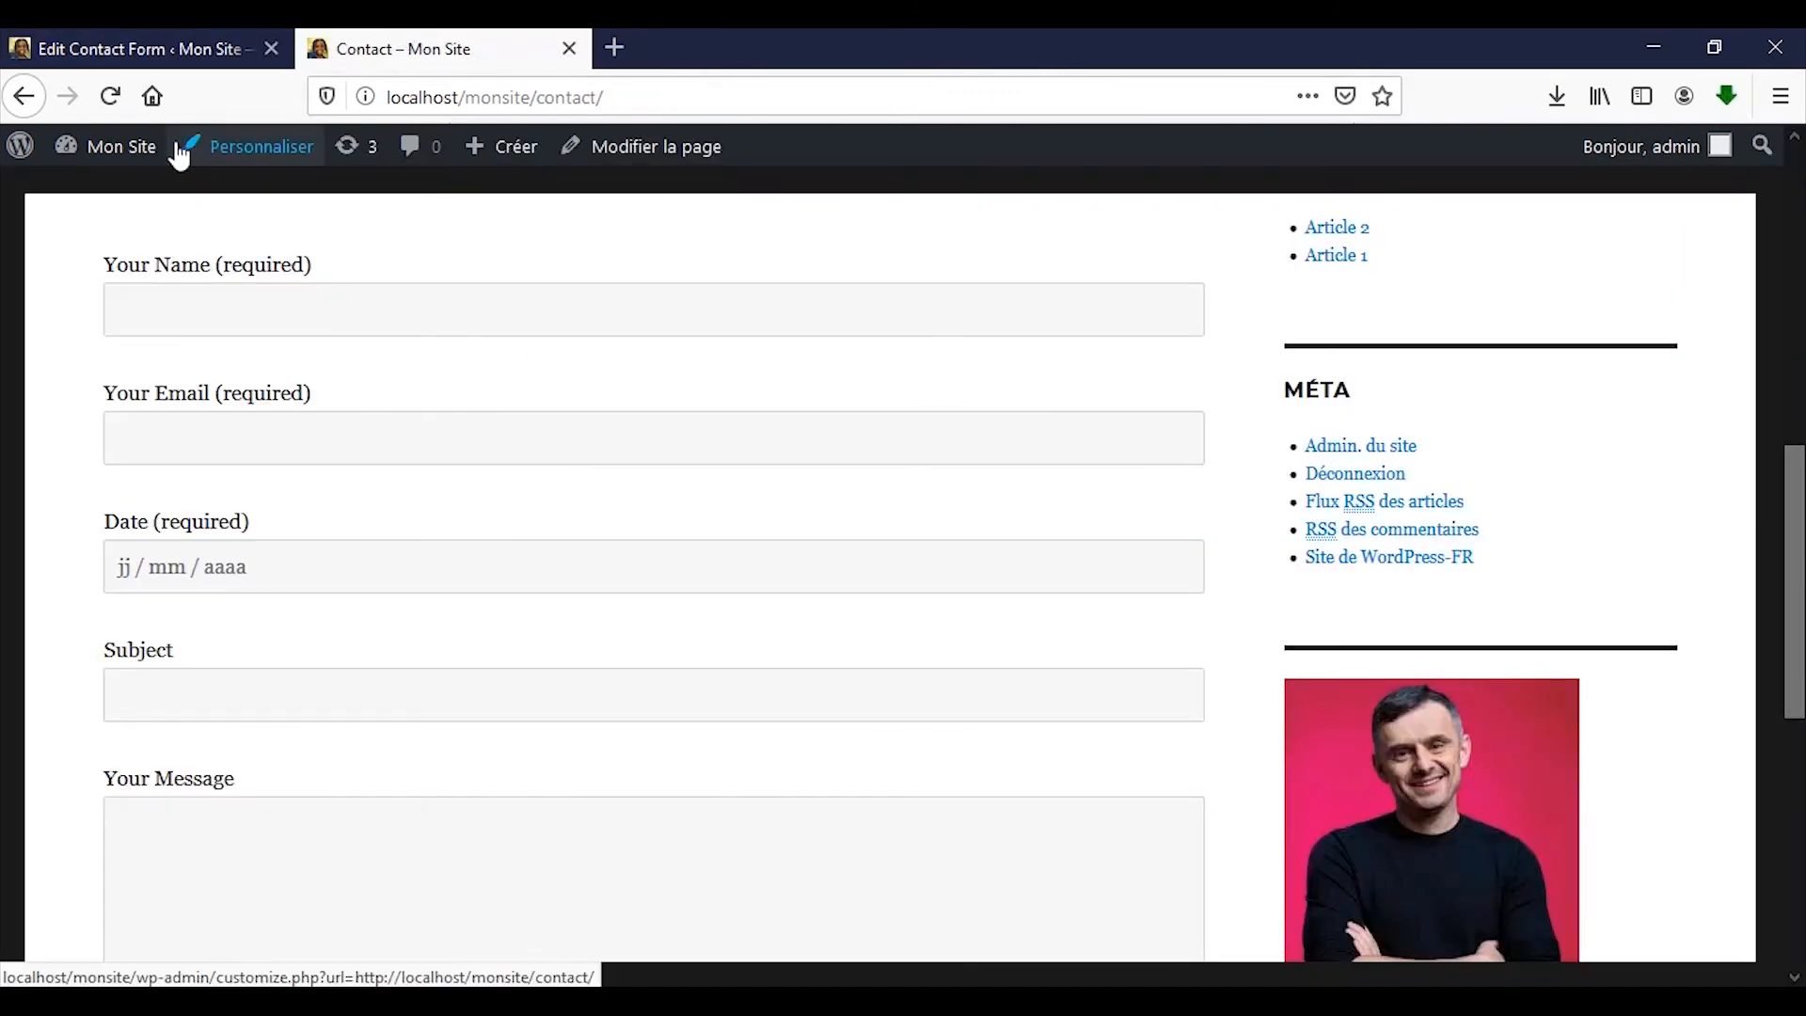
left_click(121, 104)
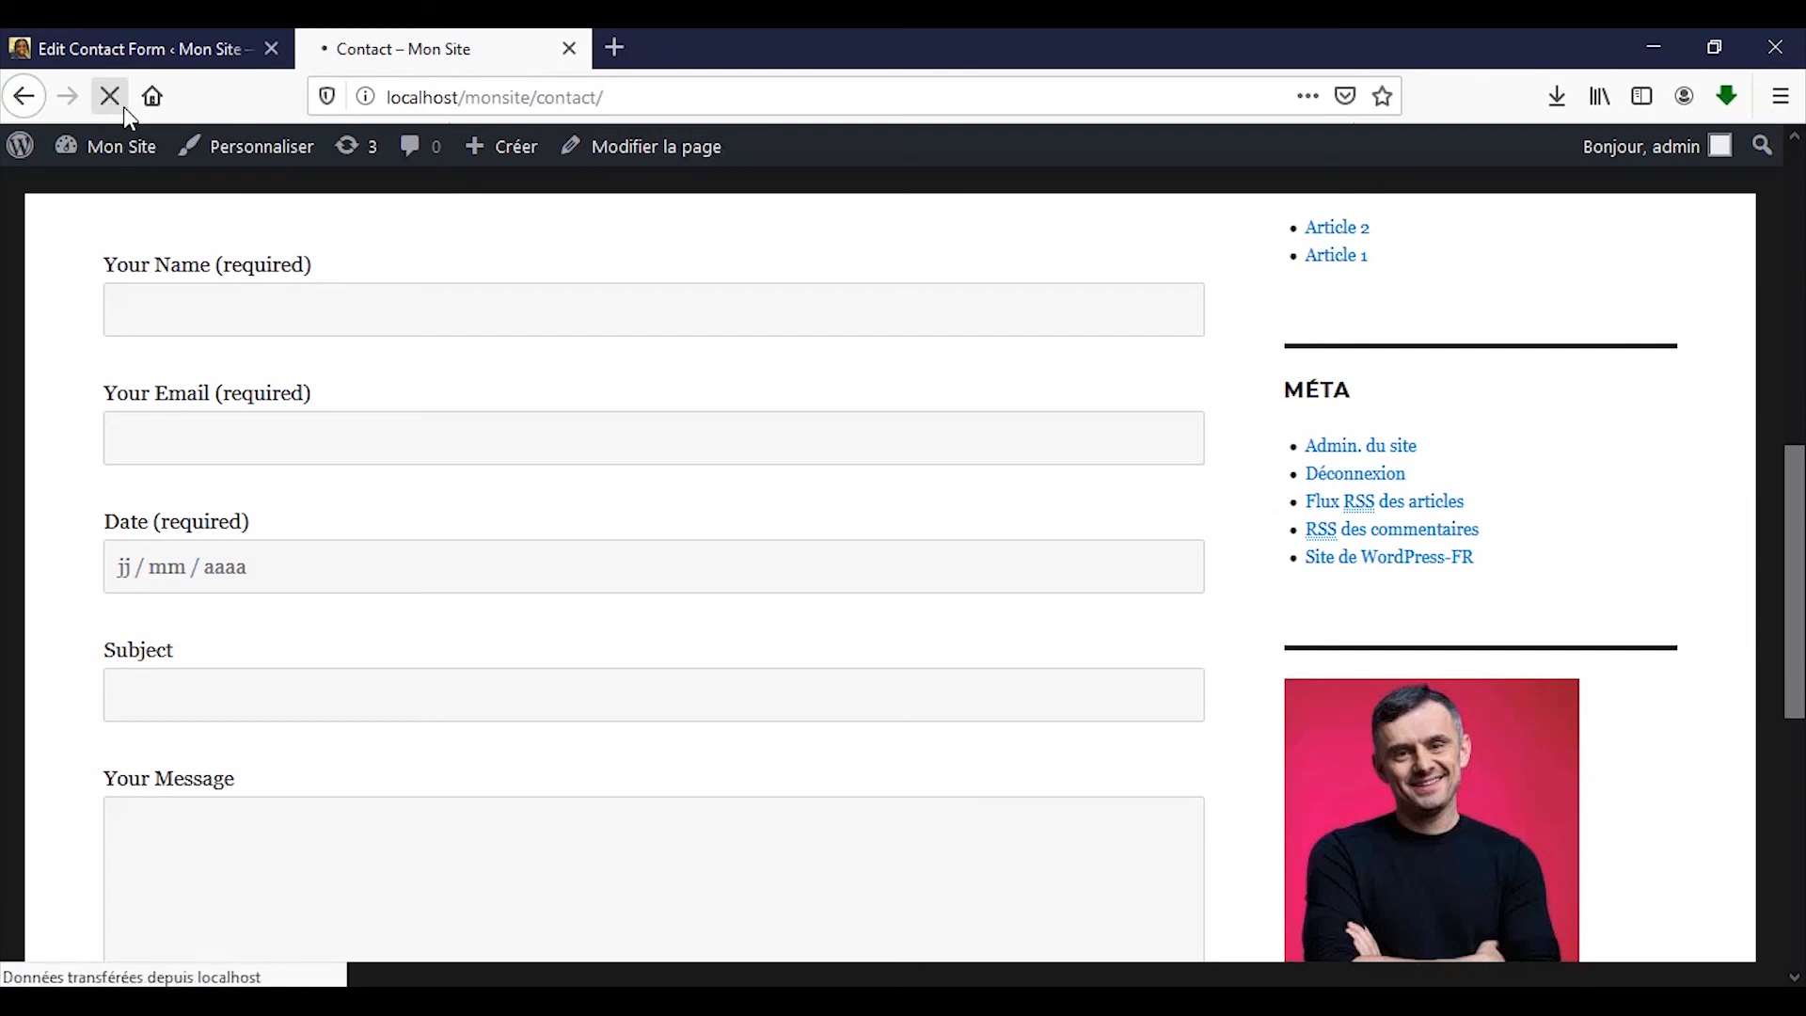
- Test the Date field on the public Contact page by picking 25 June 2020 in its calendar
scroll(229, 456, "down", 3)
left_click(299, 438)
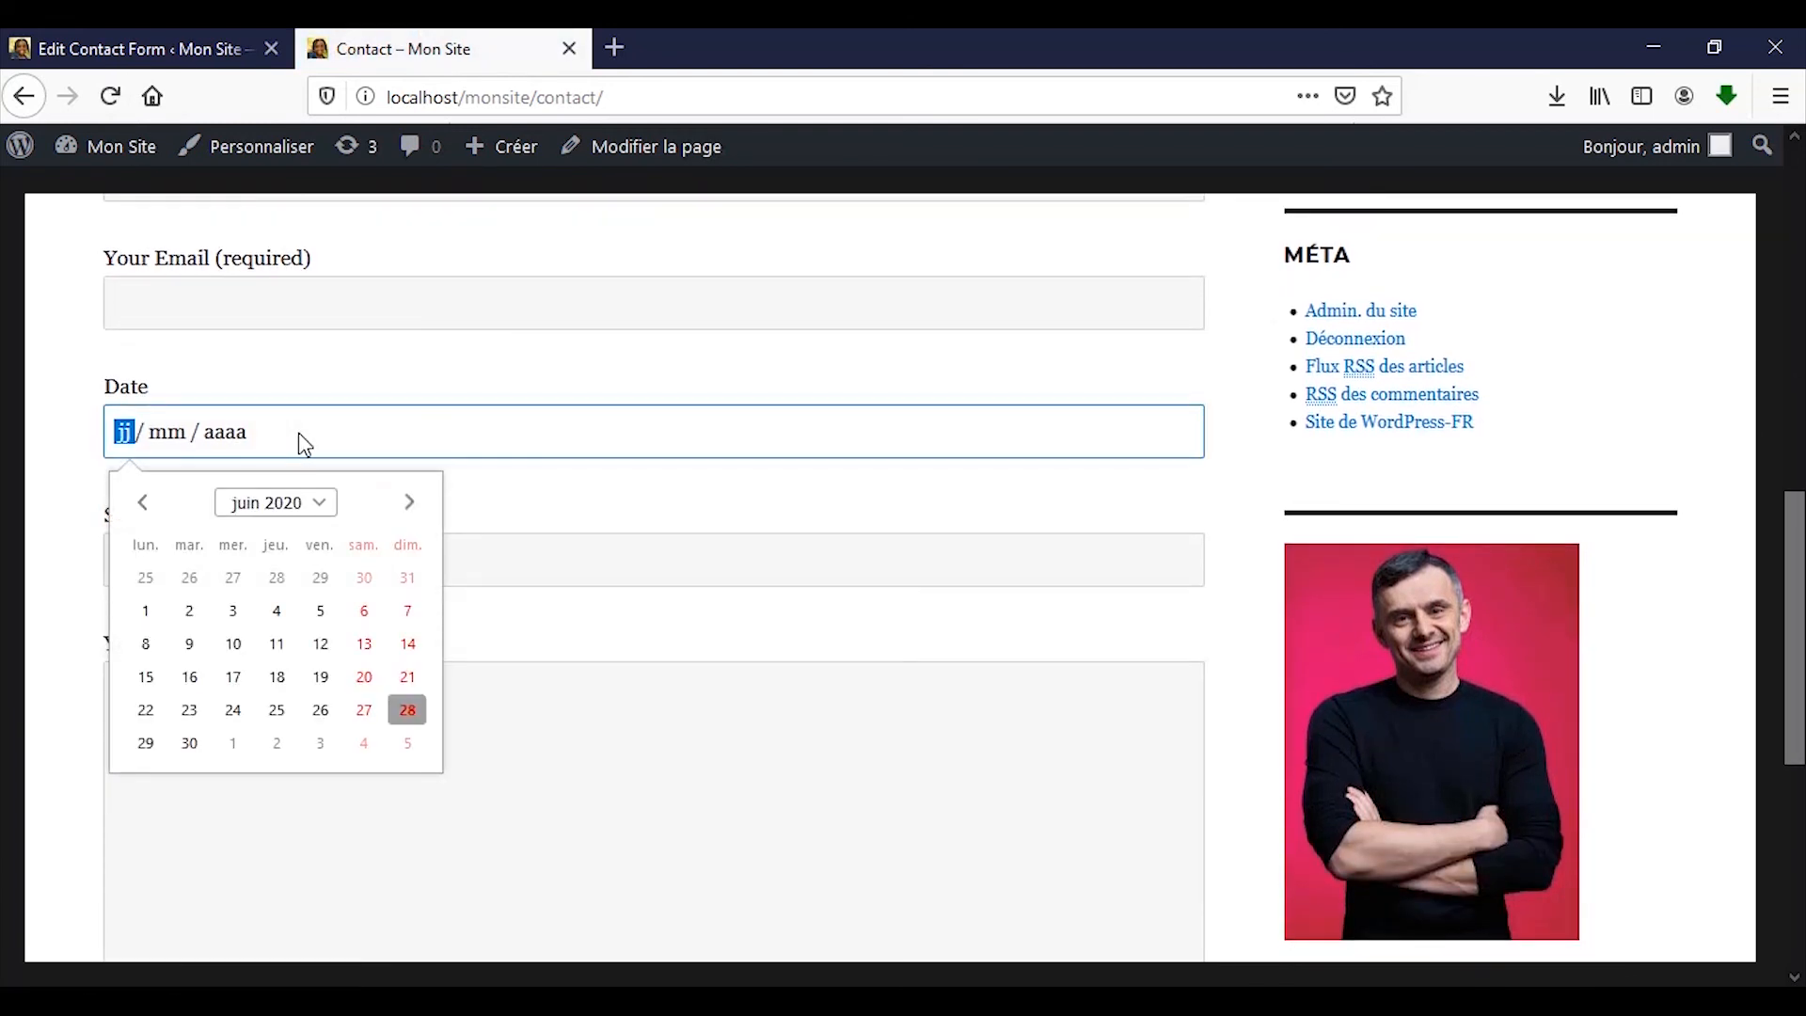
left_click(276, 710)
scroll(293, 714, "down", 4)
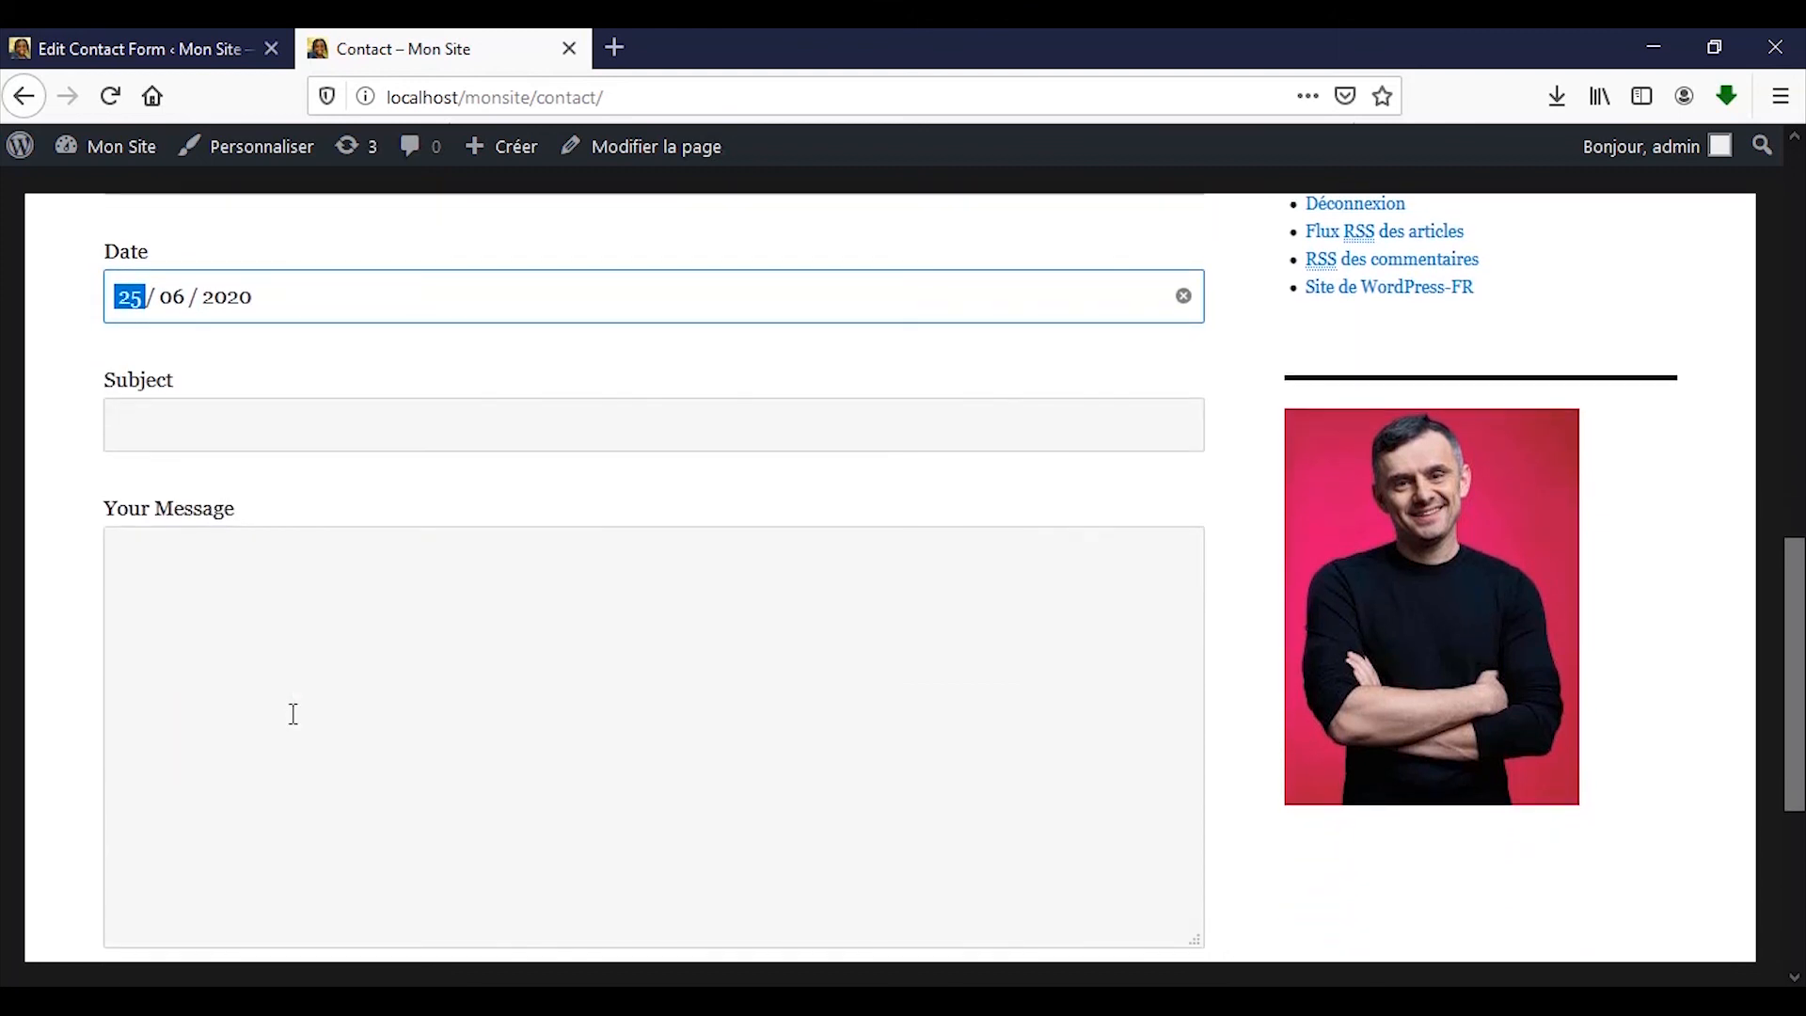
- Review the public form's name, email, date, subject and message fields down to the Send button
scroll(294, 714, "up", 3)
left_click(274, 405)
left_click(234, 673)
scroll(234, 674, "up", 3)
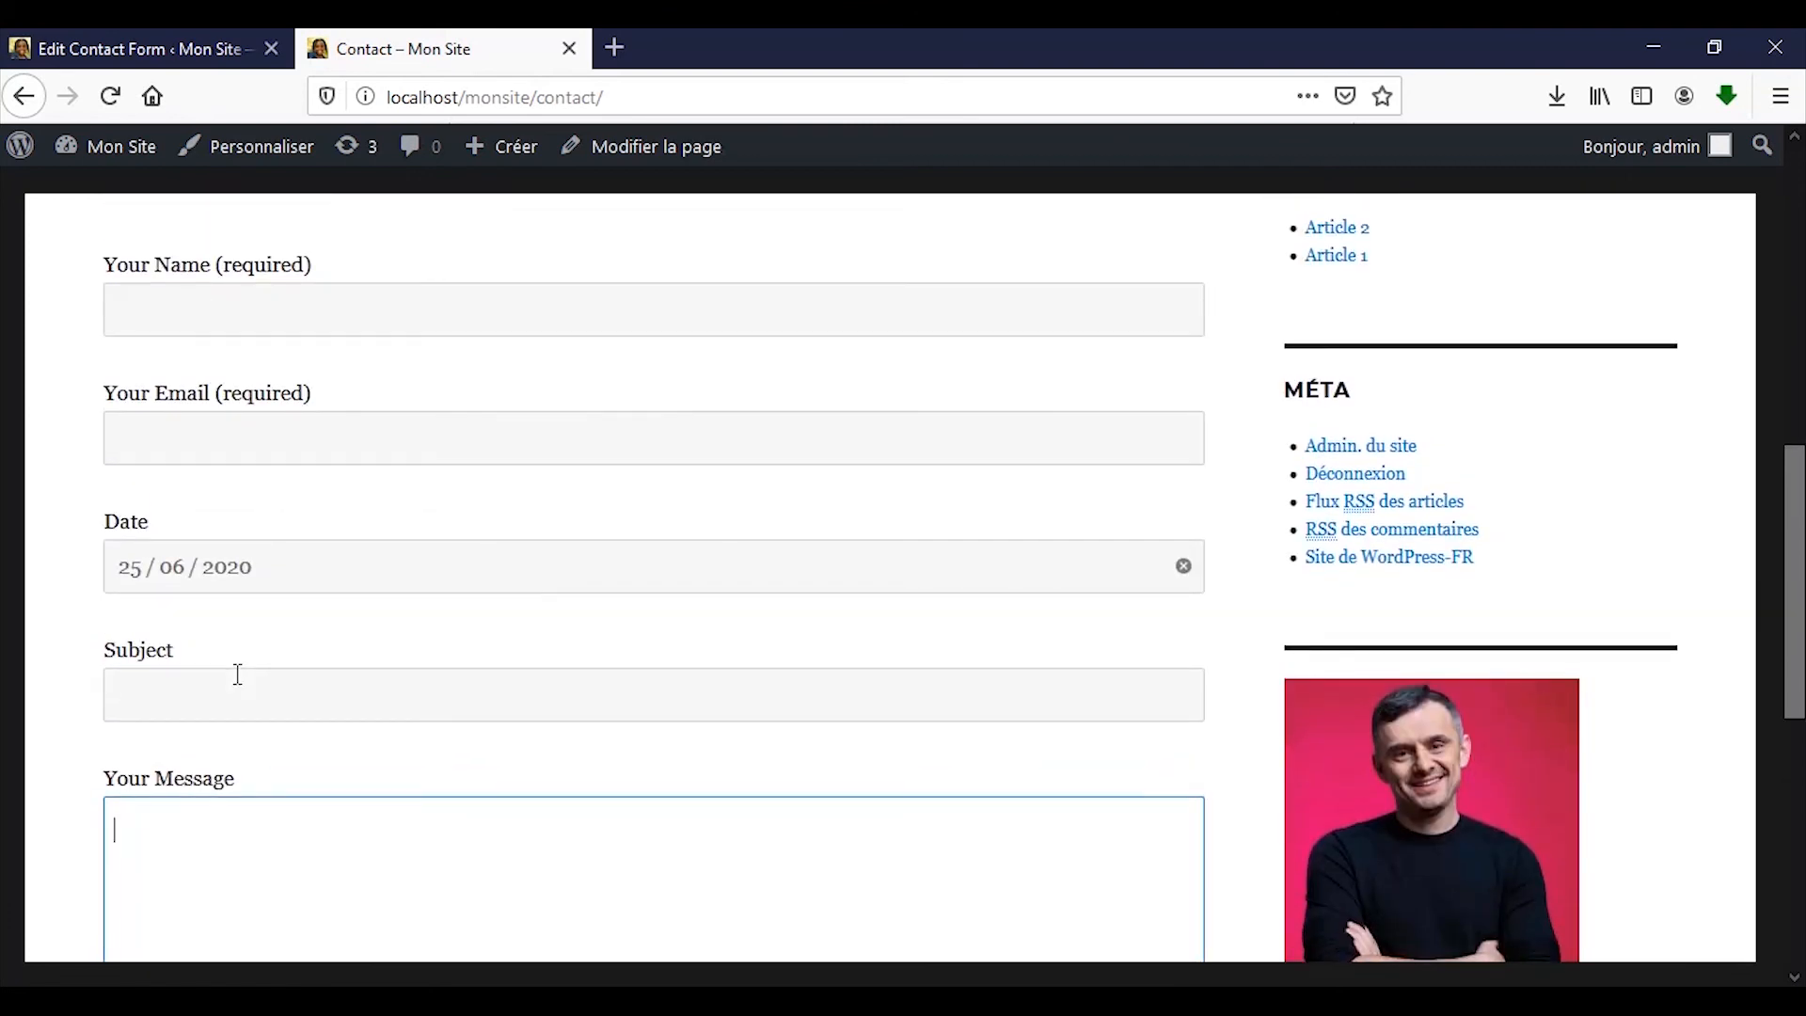
left_click(178, 432)
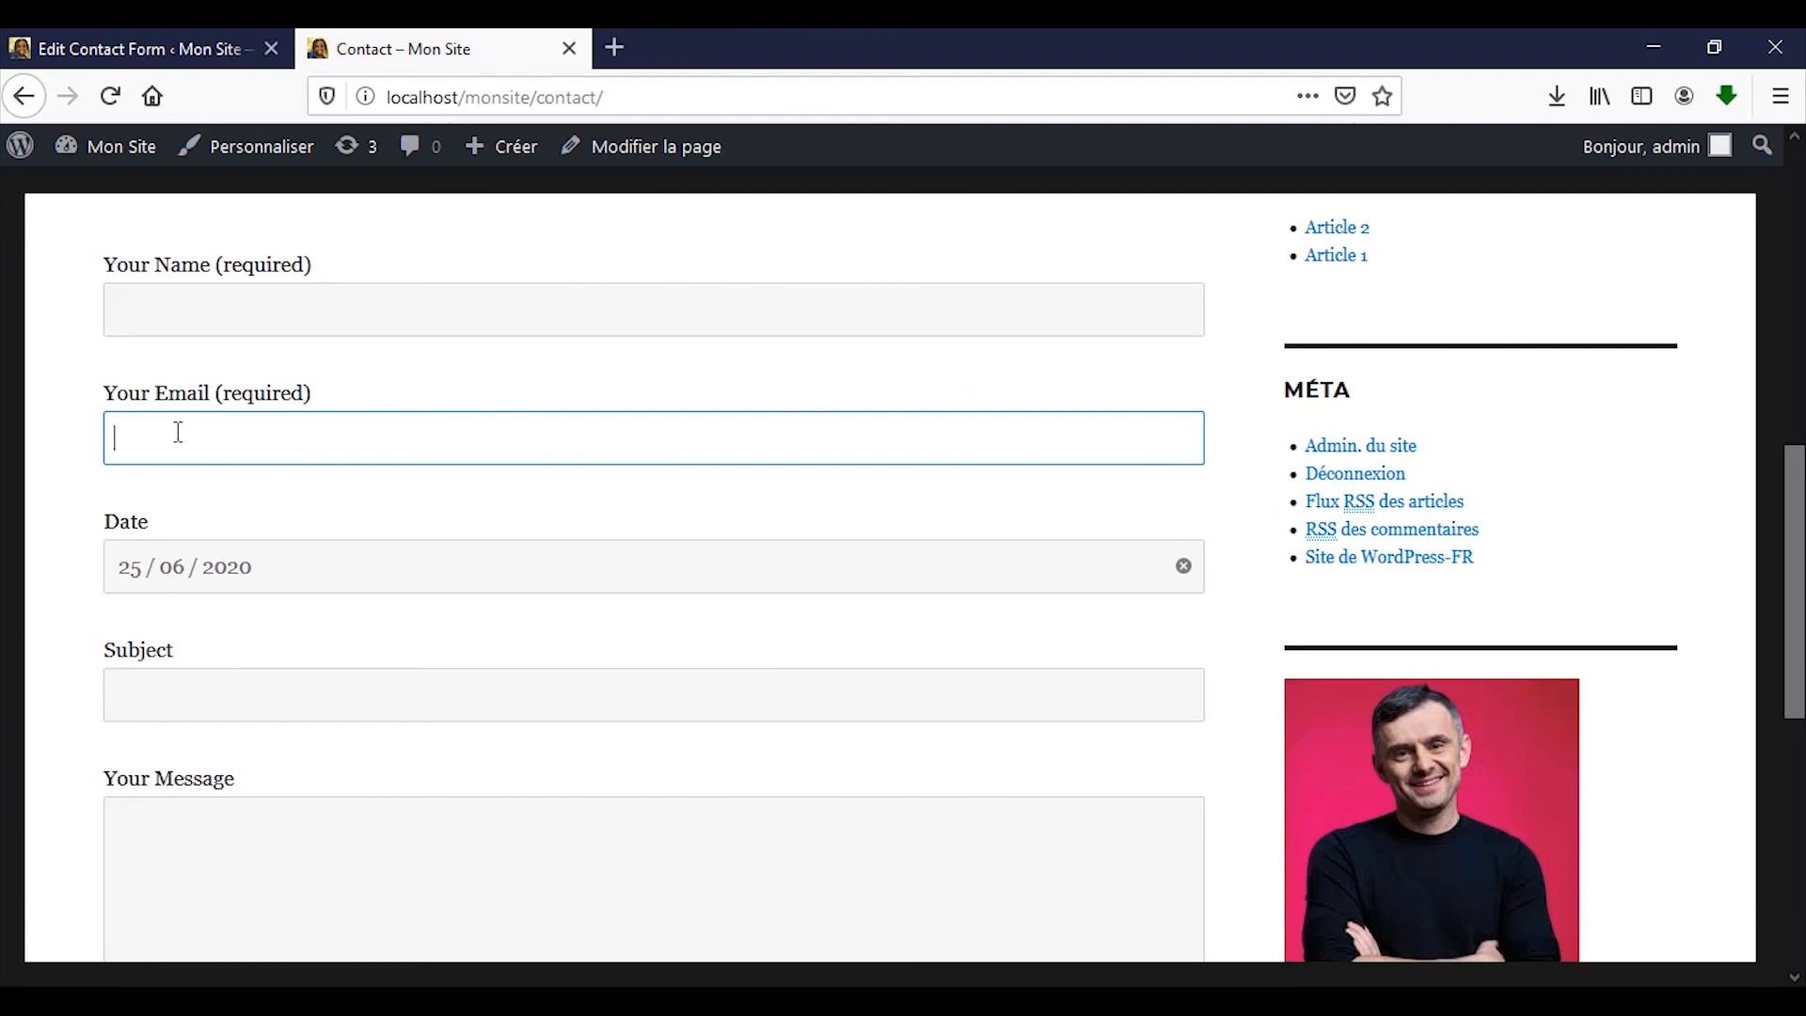
left_click(195, 299)
scroll(278, 500, "down", 5)
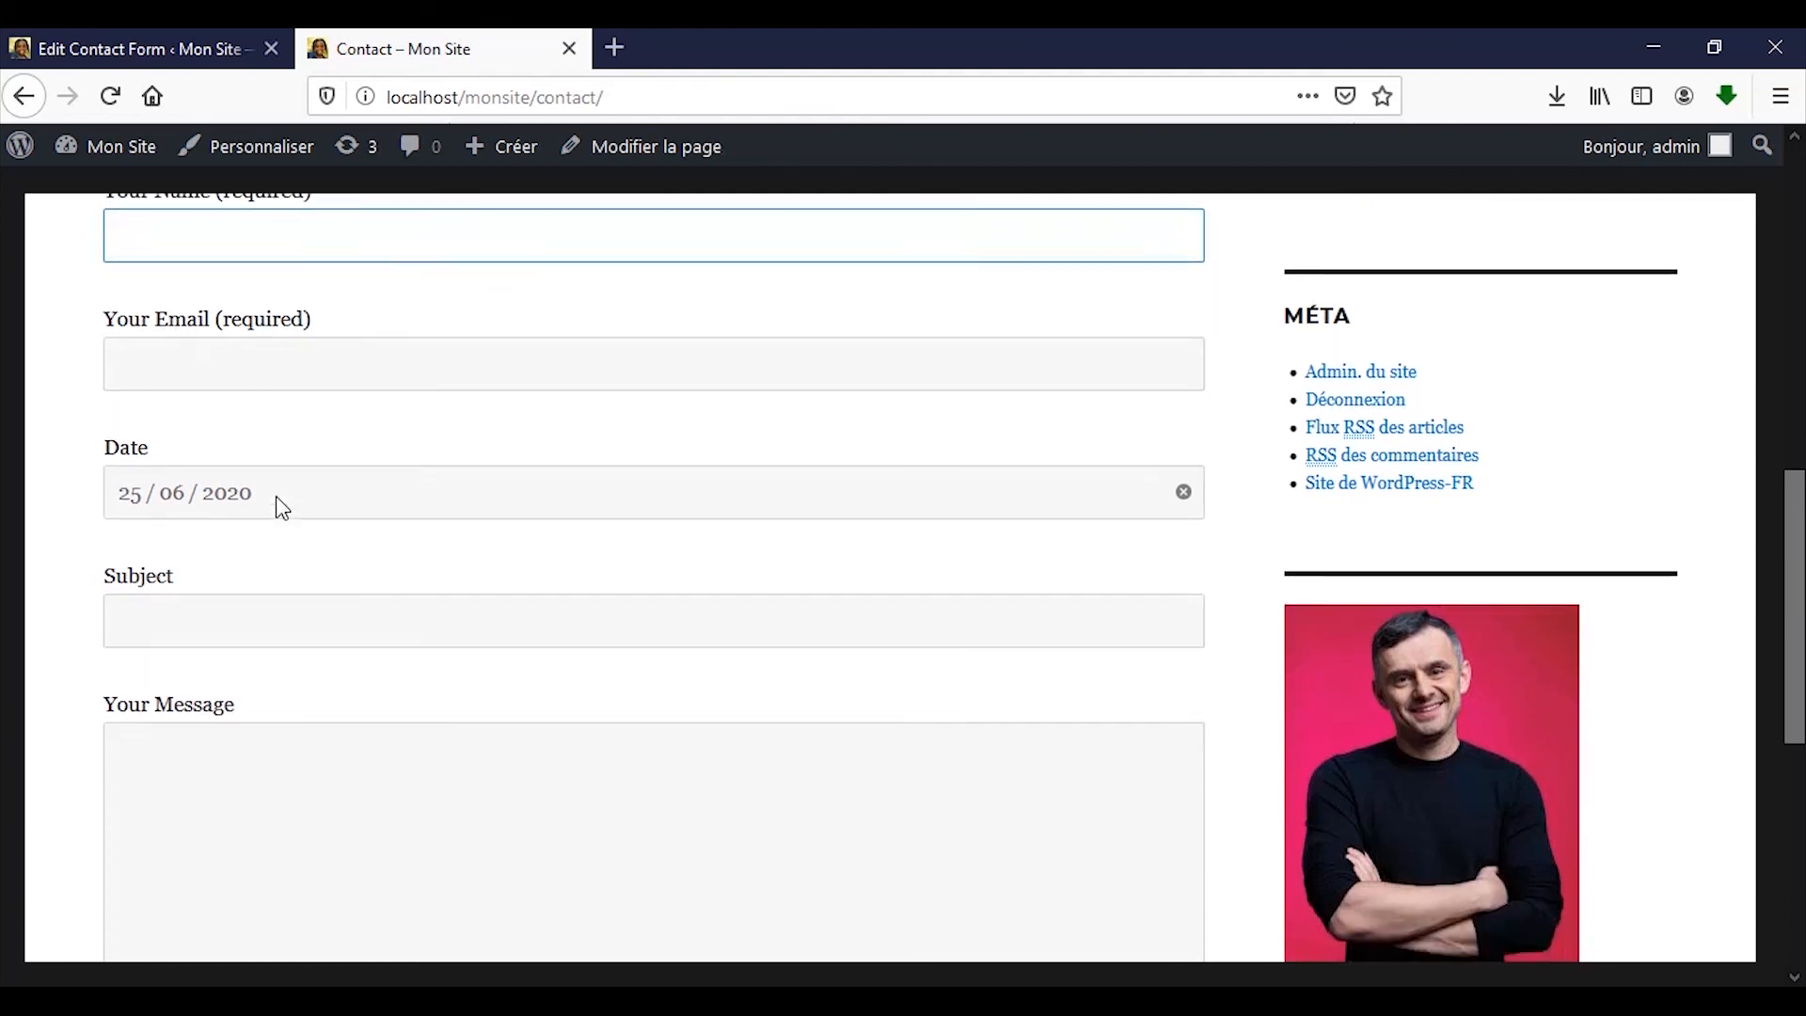
scroll(278, 496, "down", 3)
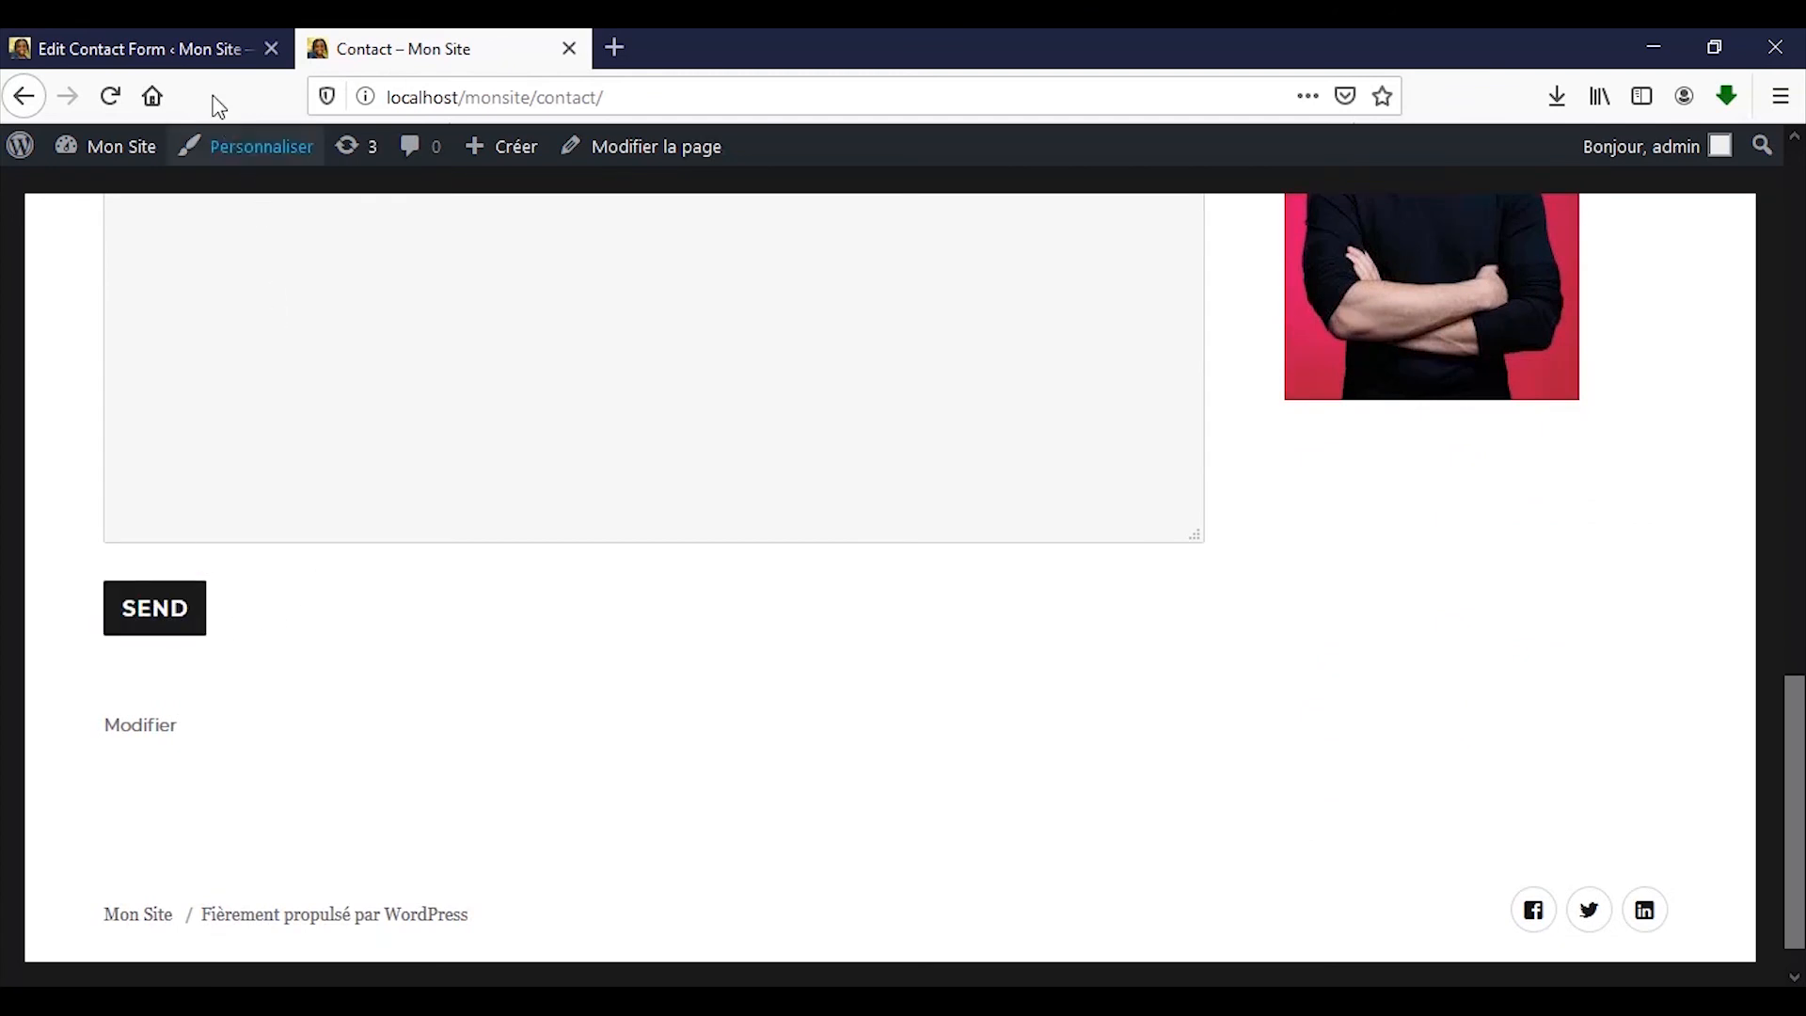
- Return to the site administration, open the dashboard (Tableau de bord) and look over its contents
left_click(181, 48)
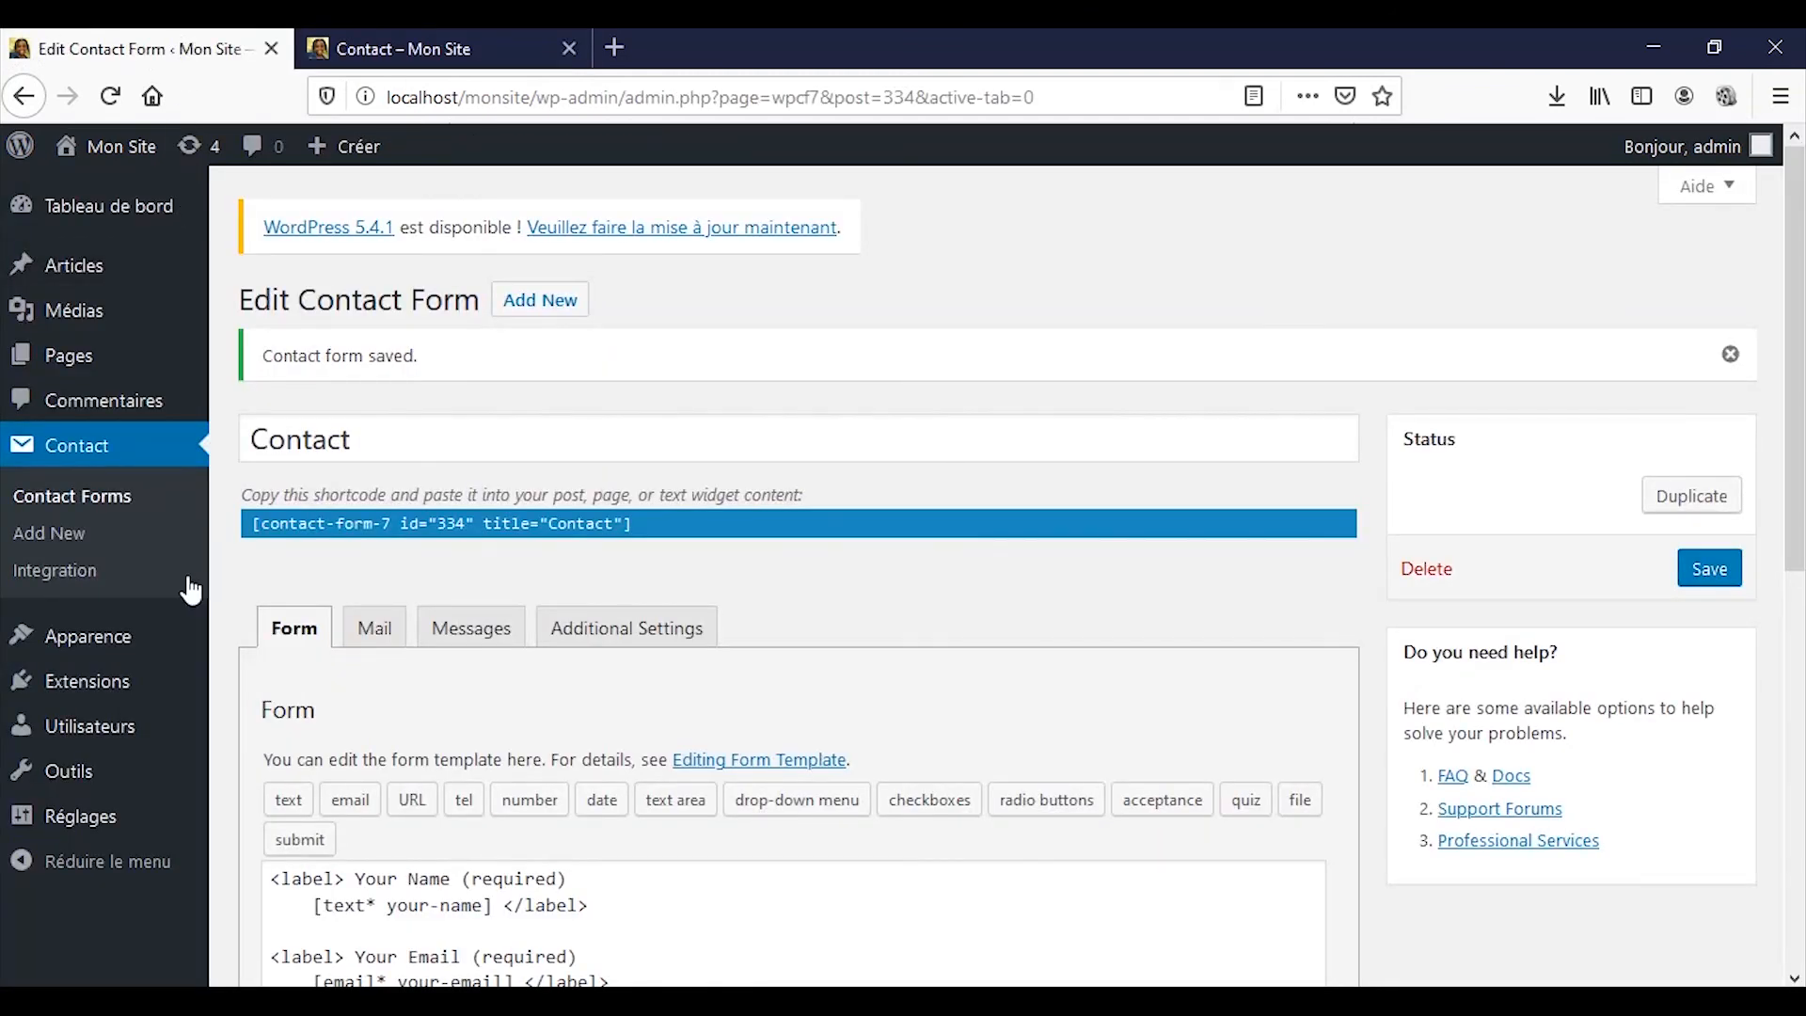
left_click(66, 216)
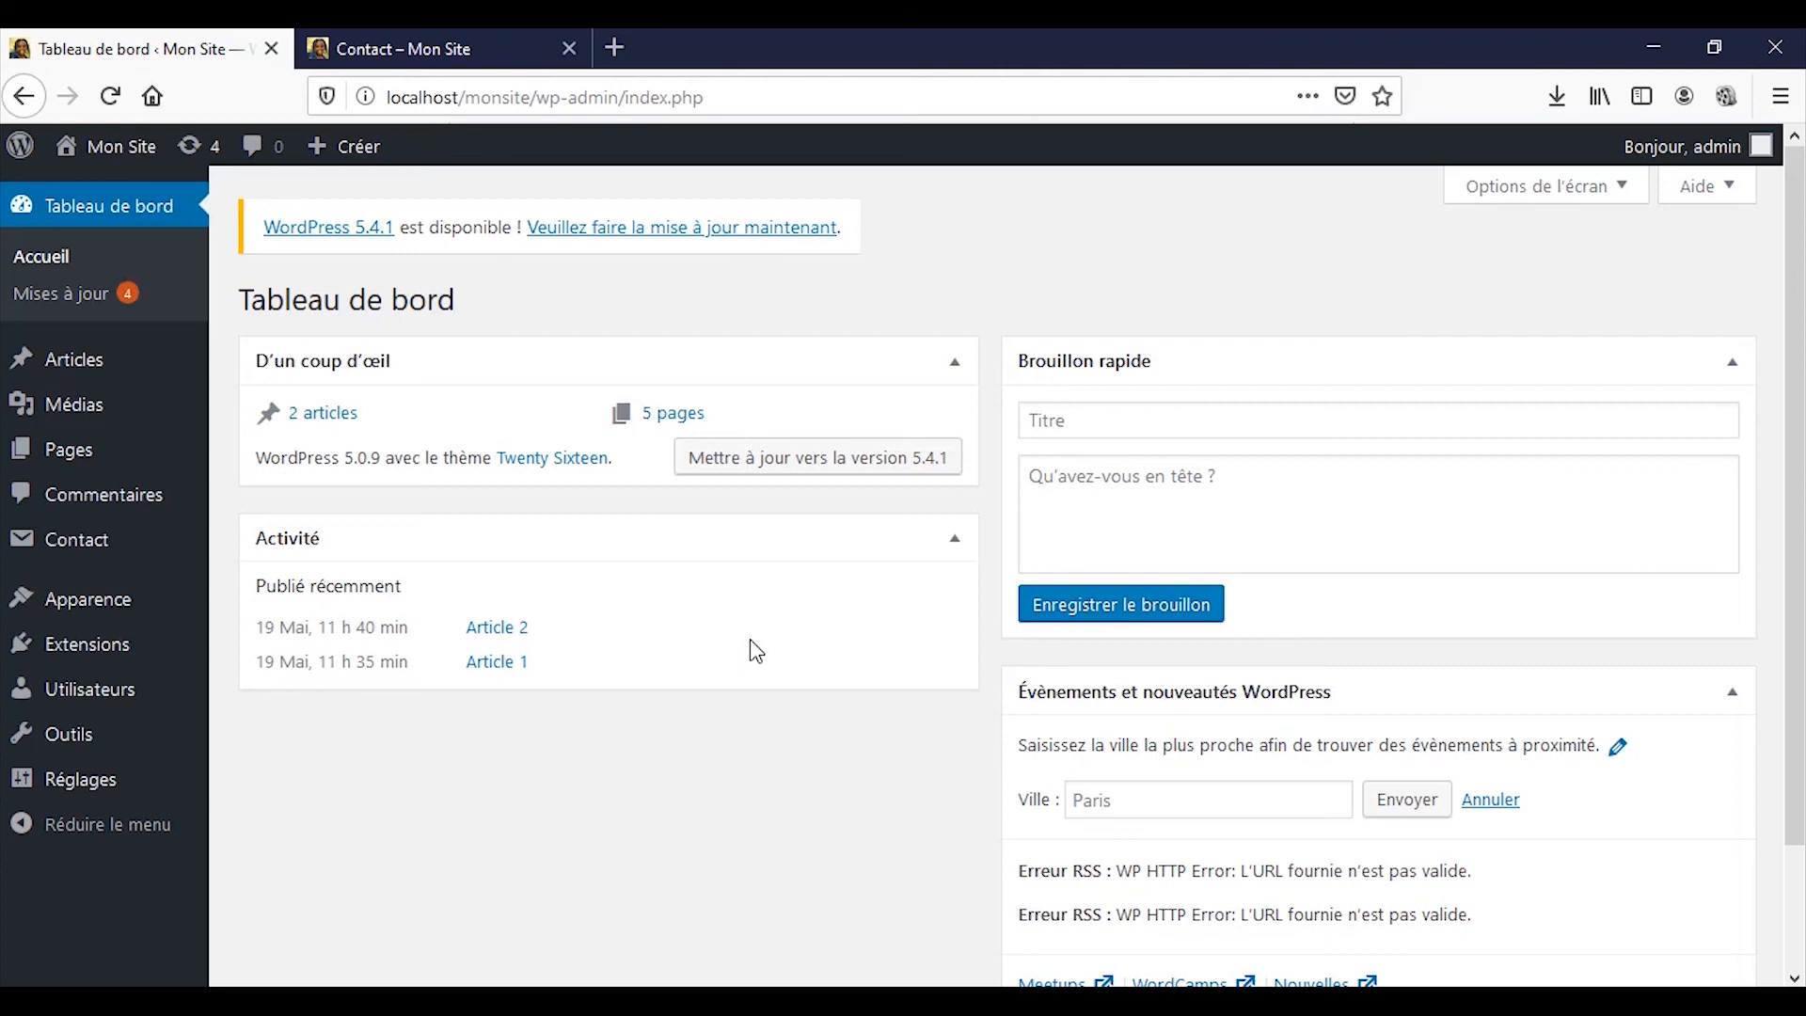
scroll(805, 847, "down", 3)
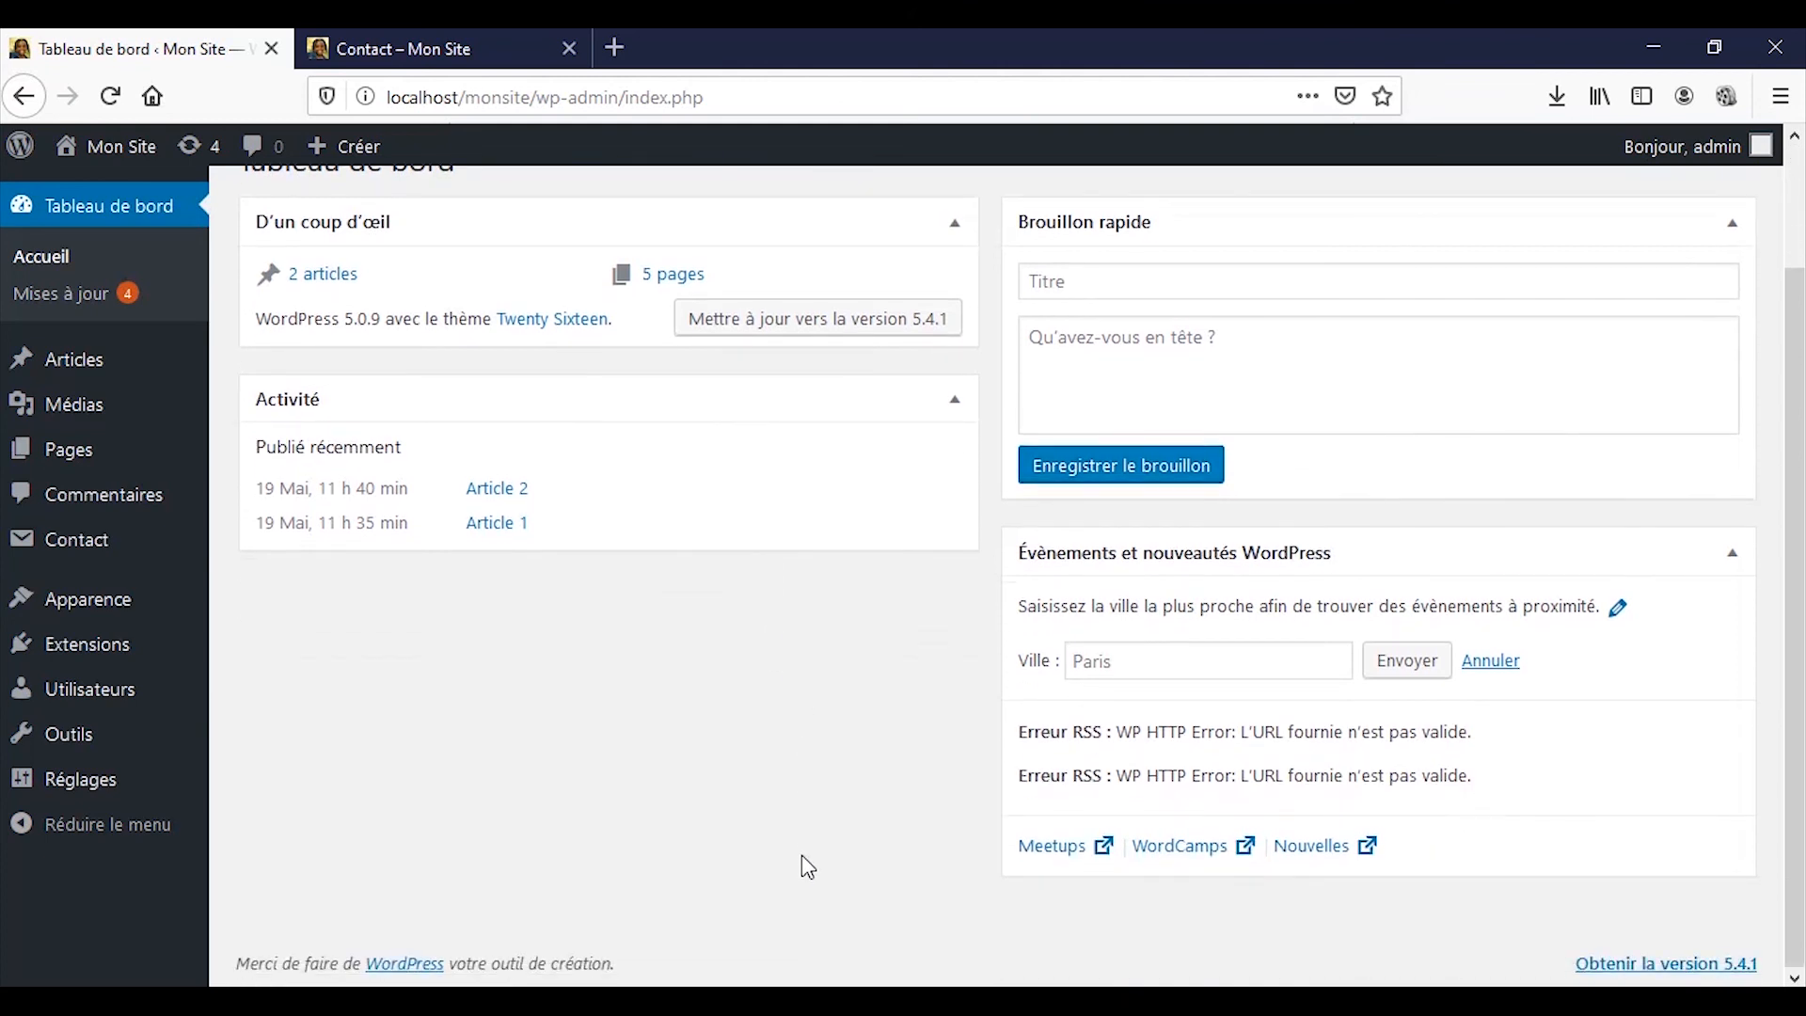
scroll(807, 866, "up", 3)
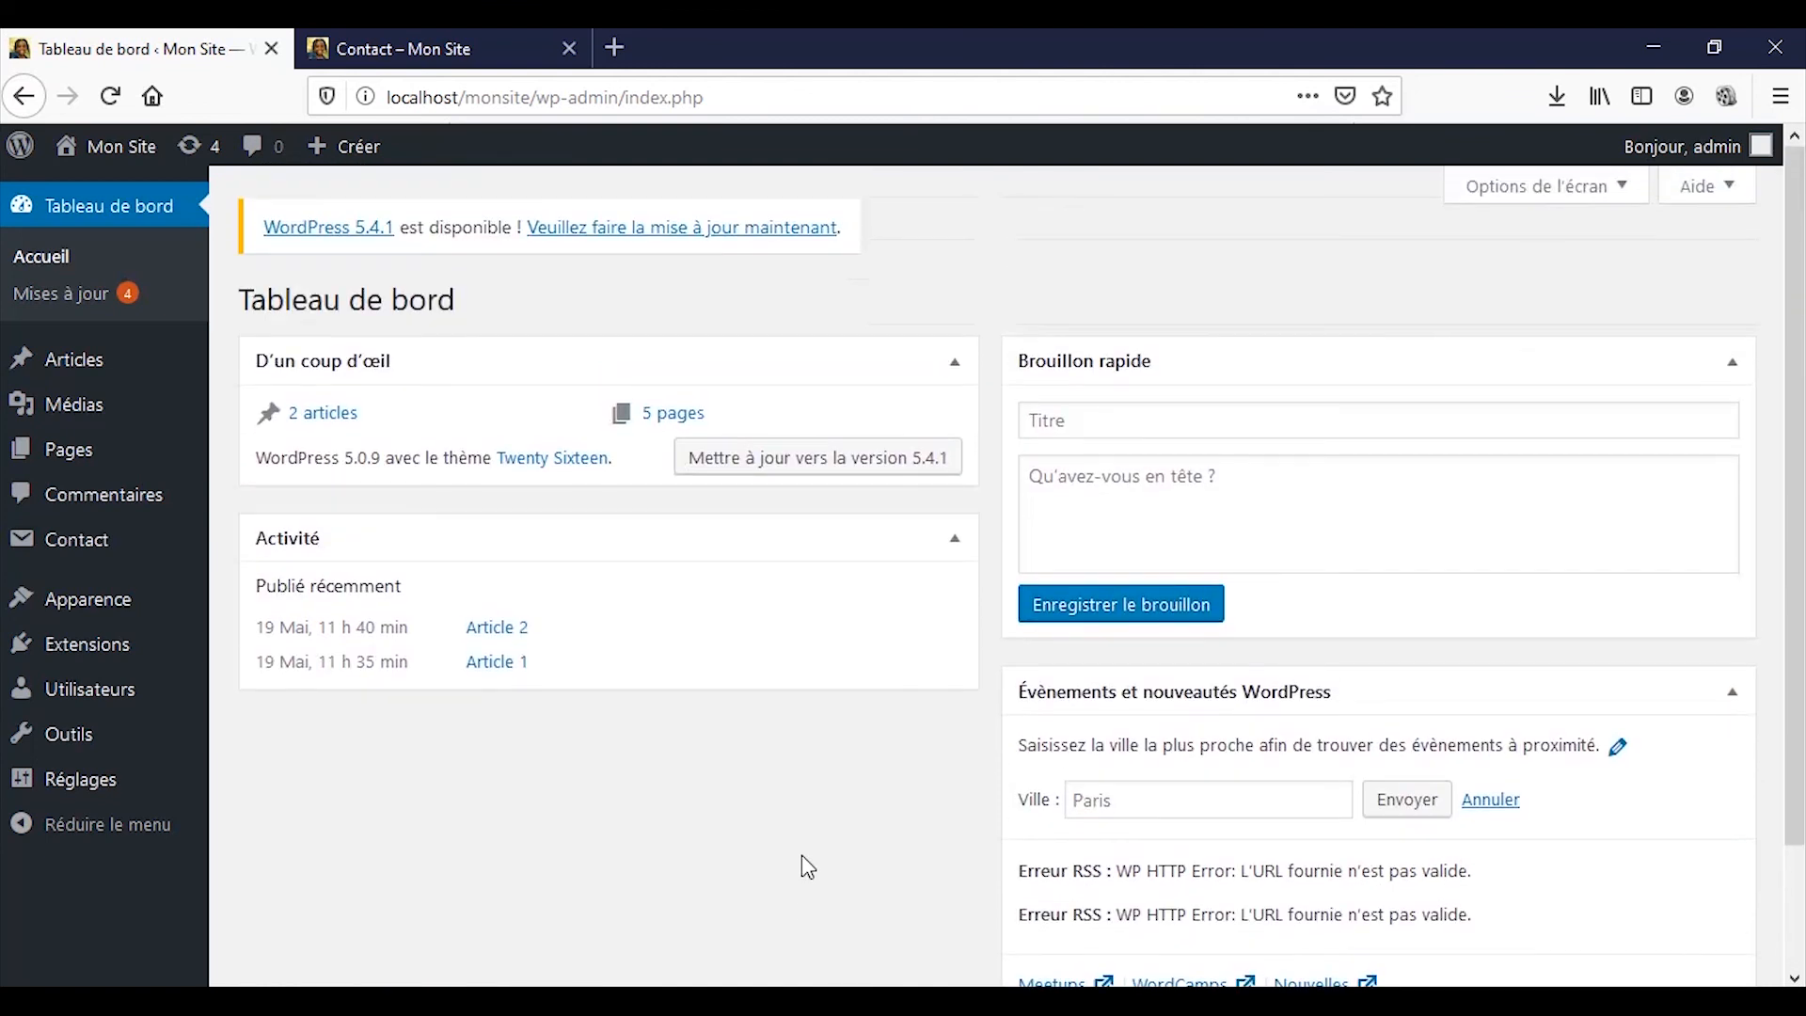